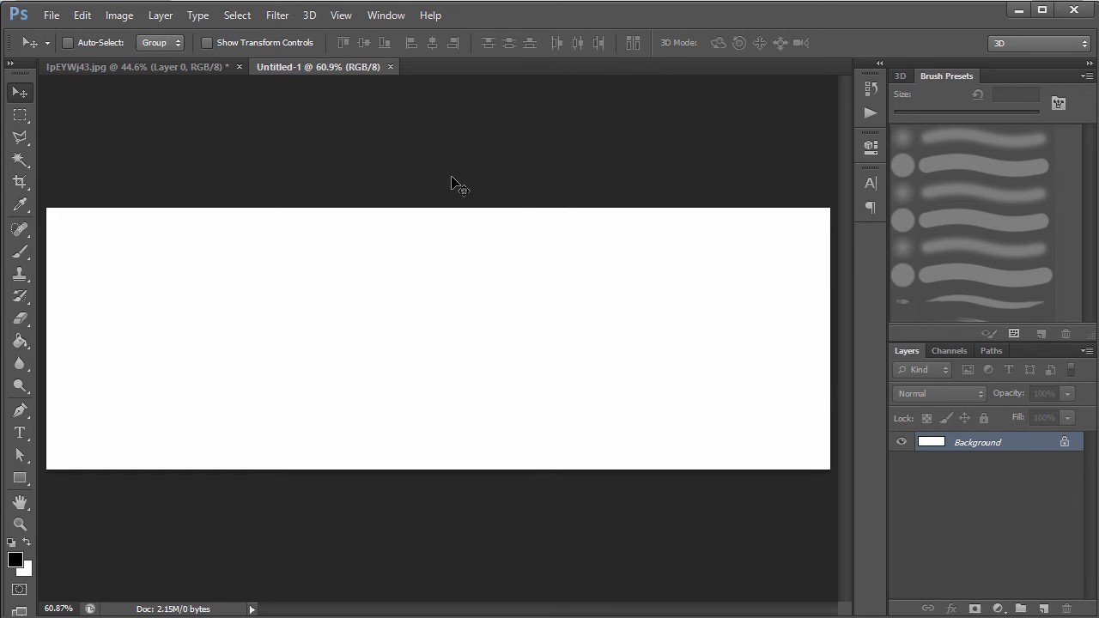
Drag the Surgical Goblin banner from IpEYWj43.jpg onto Untitled-1, scale it to about 67%, and shift it right
left_click(162, 67)
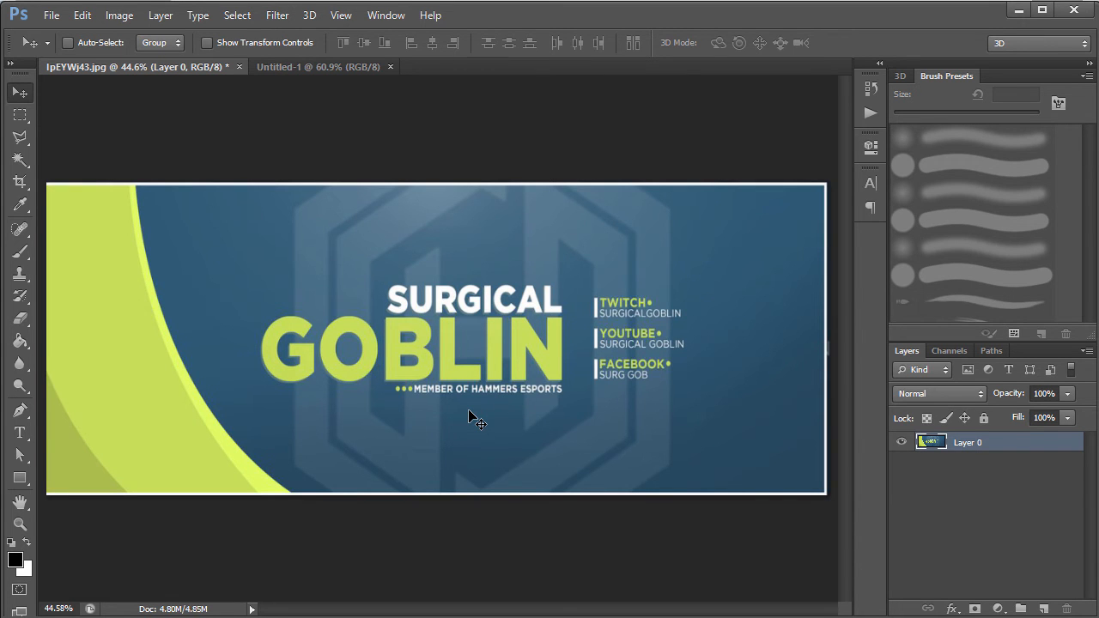
left_click_drag(422, 339, 348, 272)
key("ctrl+t")
key("ctrl+0")
left_click_drag(795, 188, 675, 263)
key("Return")
key("ctrl+plus")
left_click_drag(430, 324, 530, 319)
left_click(51, 14)
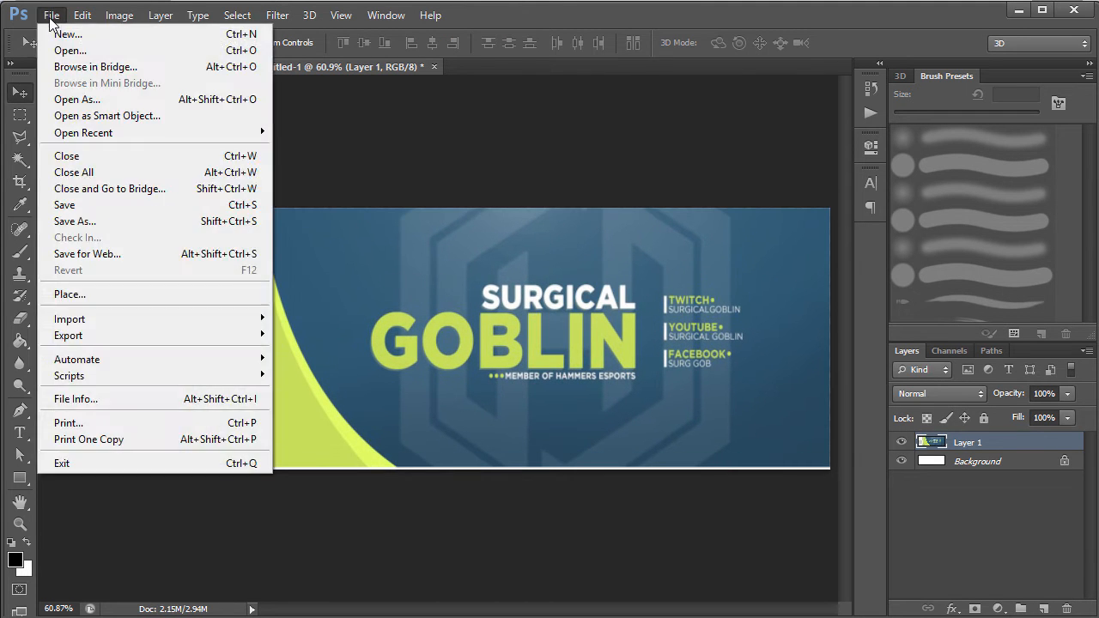
left_click(159, 34)
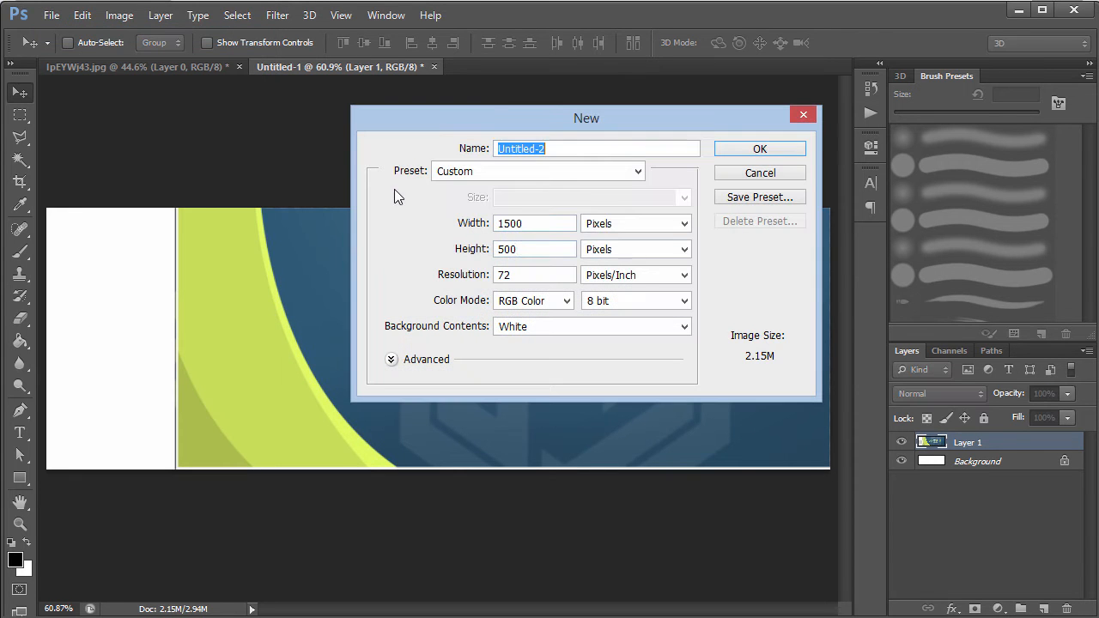
double_click(524, 224)
double_click(509, 249)
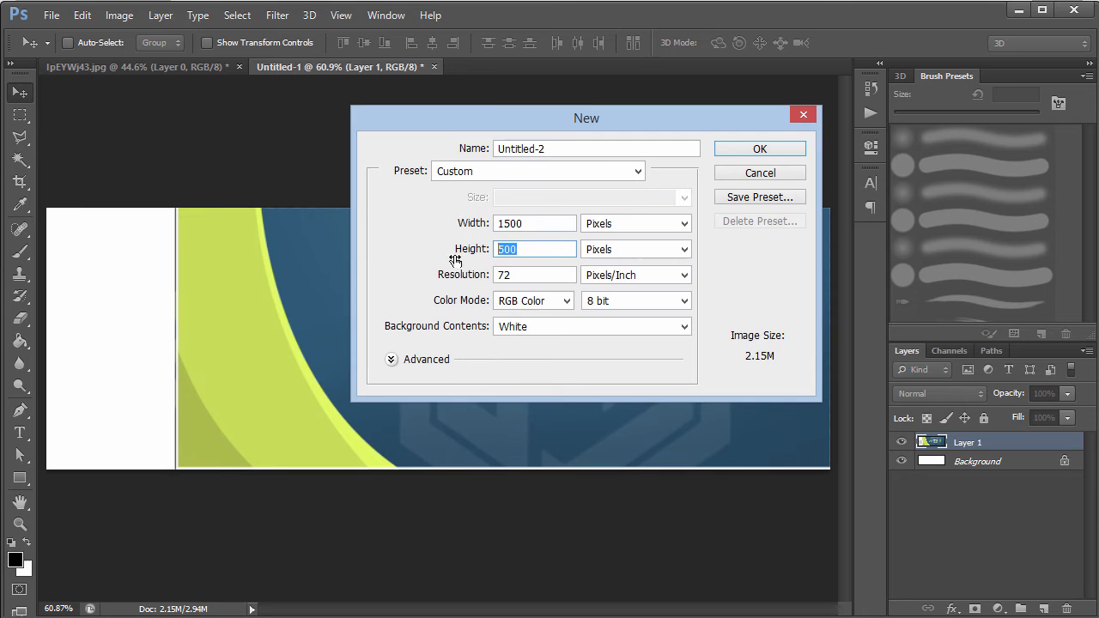
left_click(803, 114)
left_click_drag(449, 246, 442, 248)
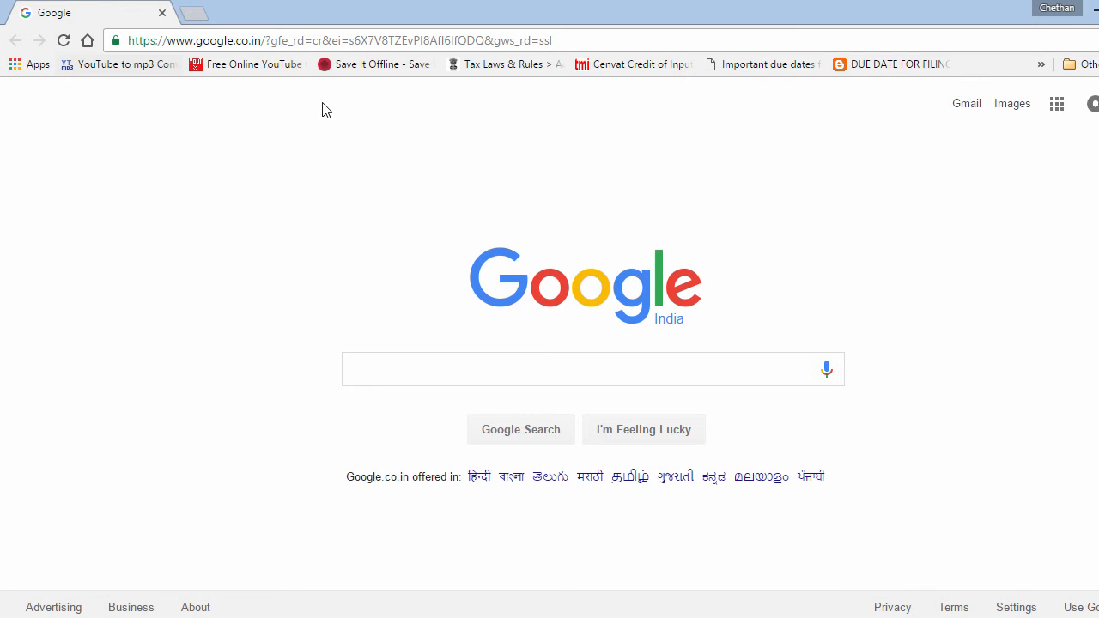
Search Google for 'dimentions for youtube' plus the cover photo suggestion to find 2560 x 1440
left_click(430, 378)
type("diment")
type("ions")
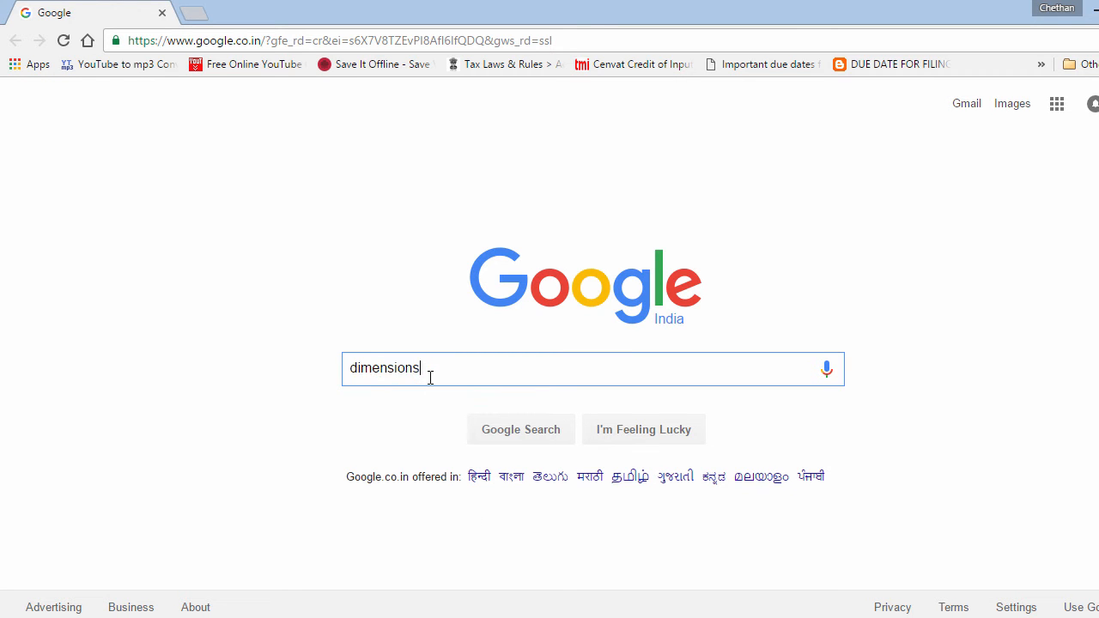
type(" for youtube")
key("Down")
key("Return")
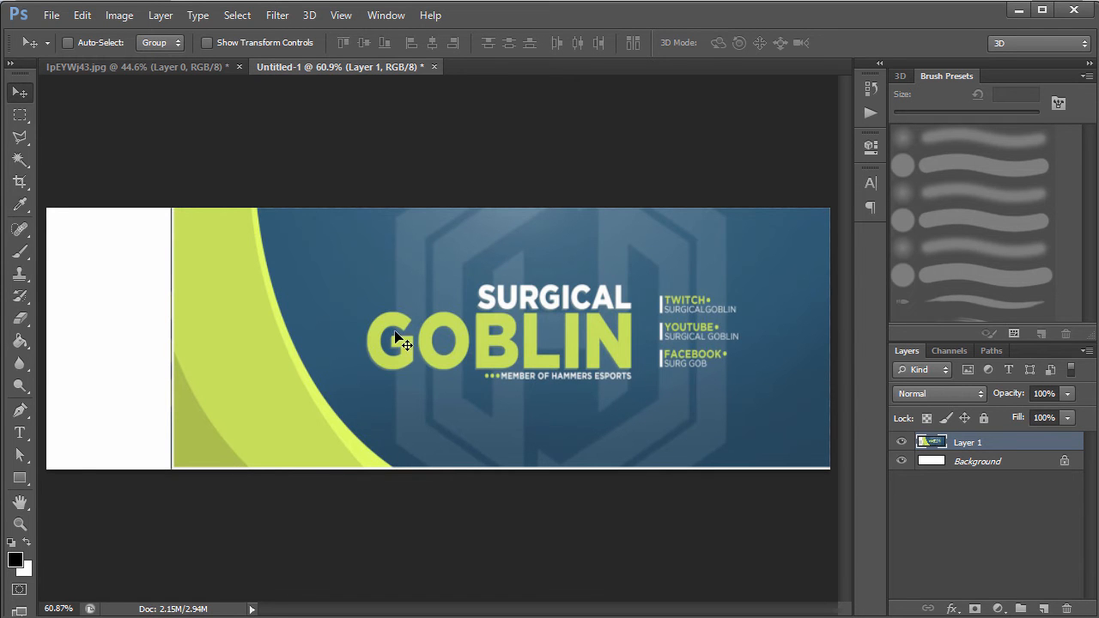
Scale the banner layer down from its corner and move it toward the canvas centre
left_click_drag(506, 325, 353, 325)
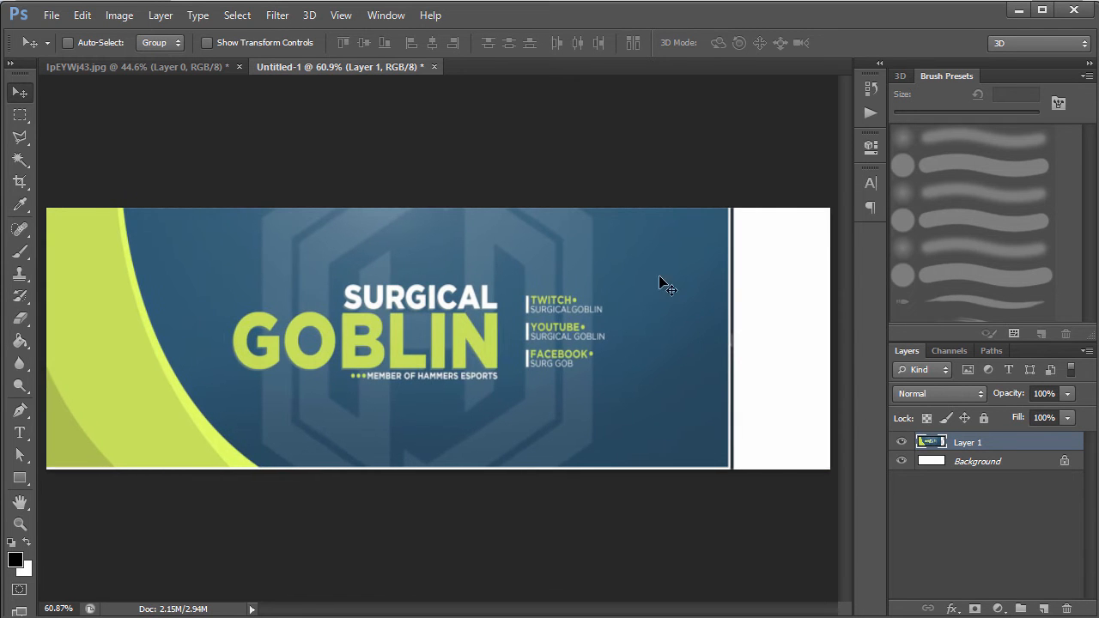
left_click_drag(692, 331, 720, 318)
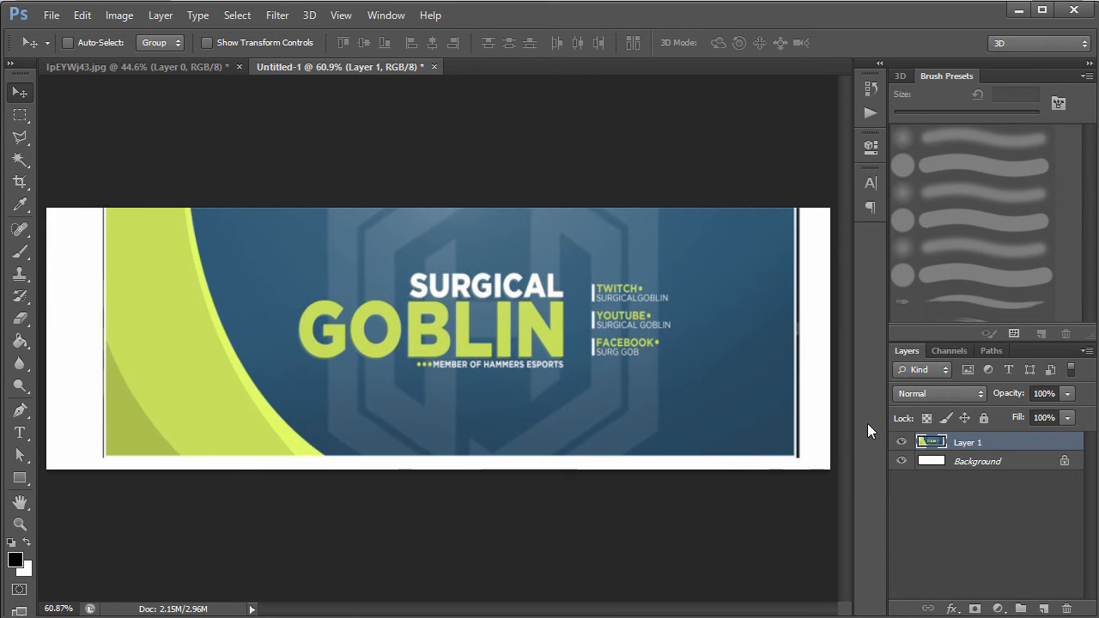
key("ctrl+t")
left_click_drag(102, 180, 275, 233)
key("Return")
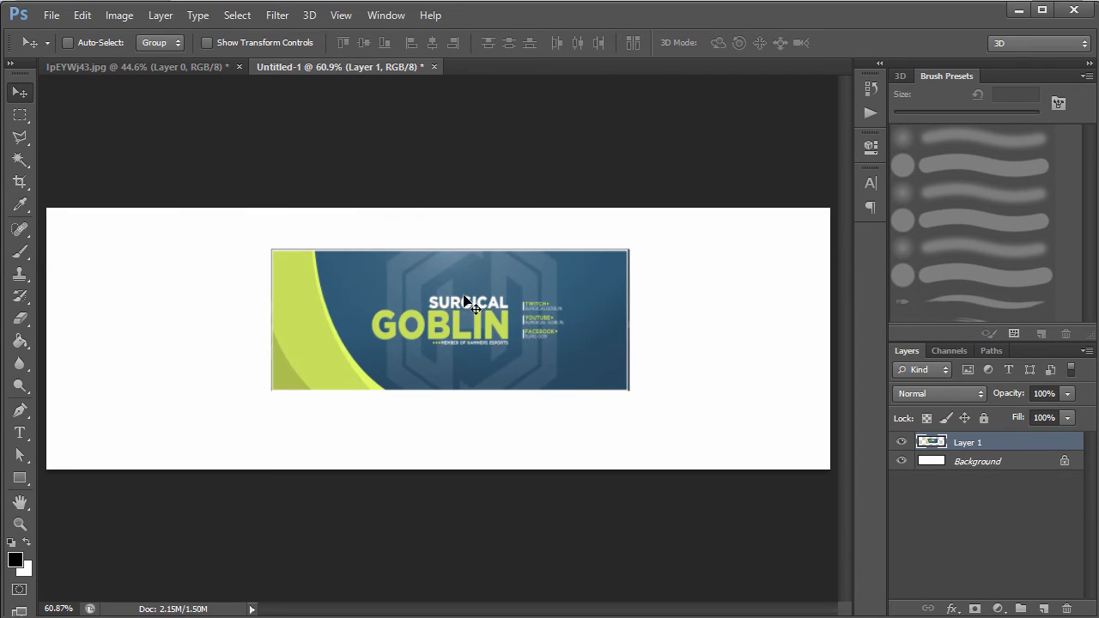
left_click_drag(473, 299, 546, 281)
Sample the banner's dark blue and fill the surrounding white canvas with it
key("i")
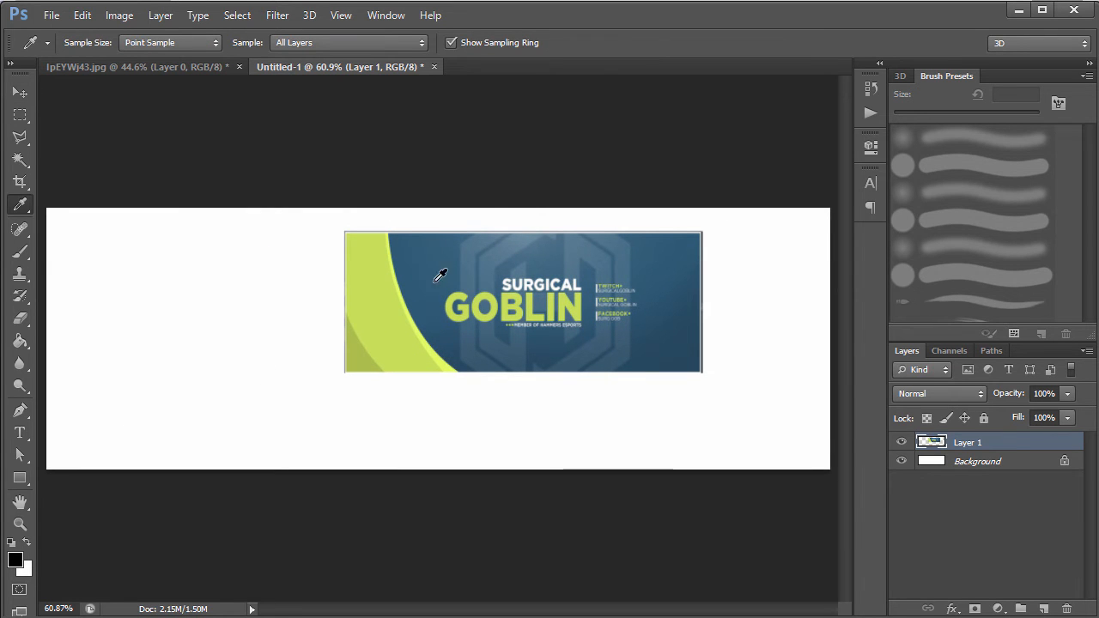
left_click(675, 354)
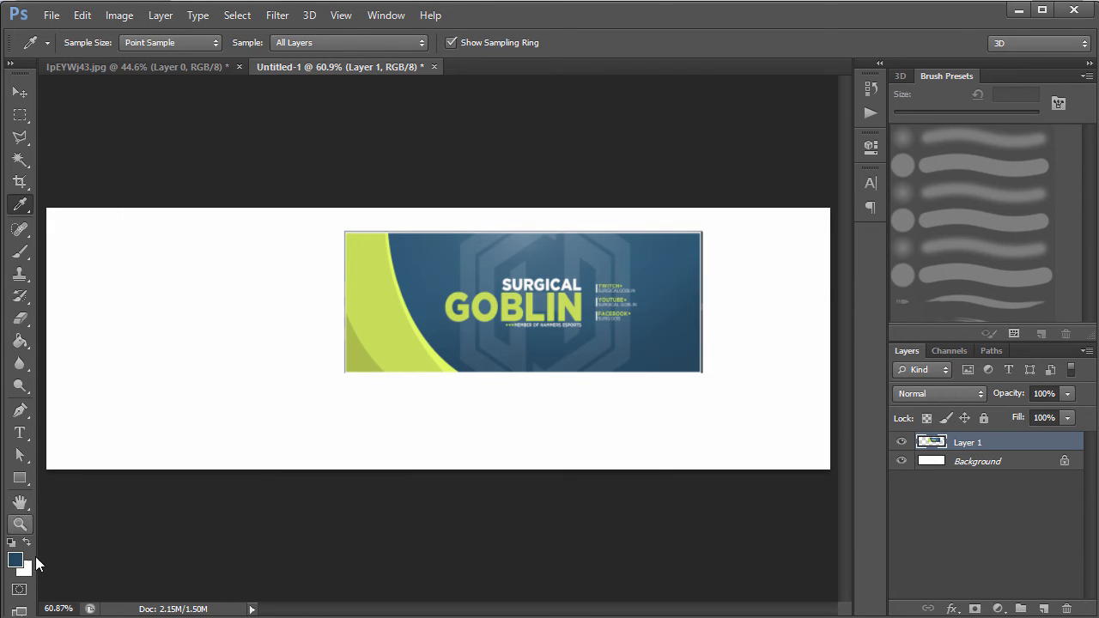
key("g")
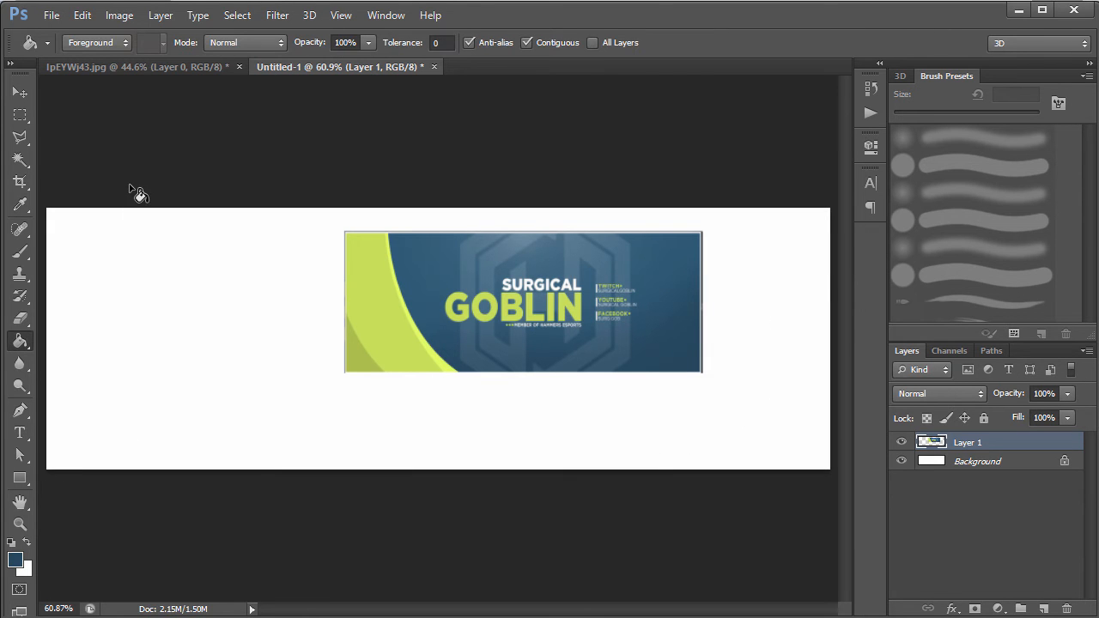
left_click(191, 353)
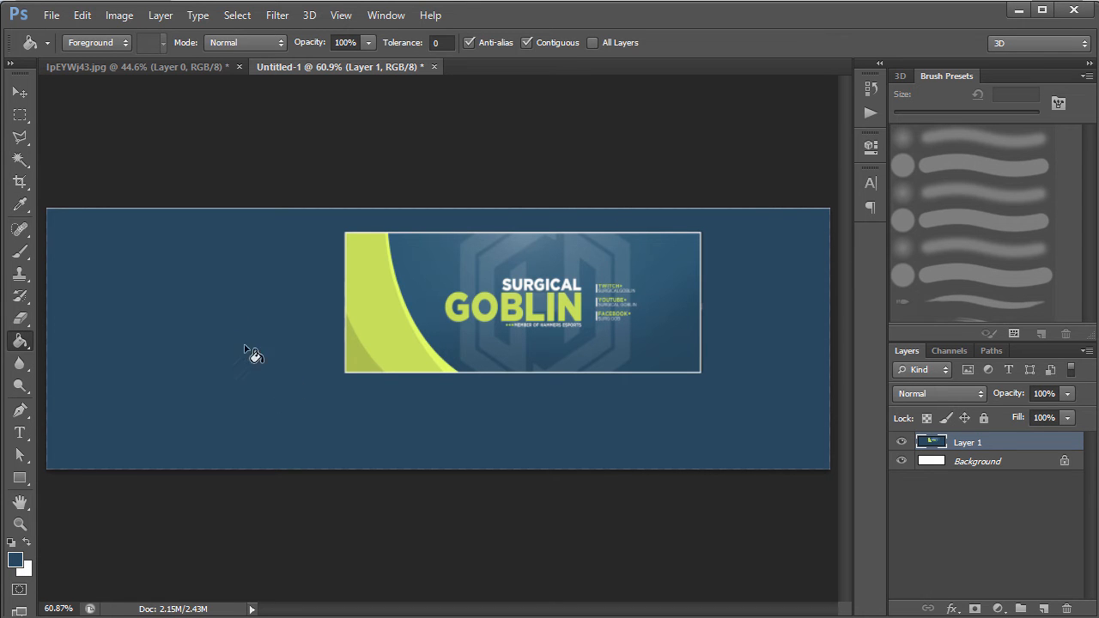
left_click(19, 92)
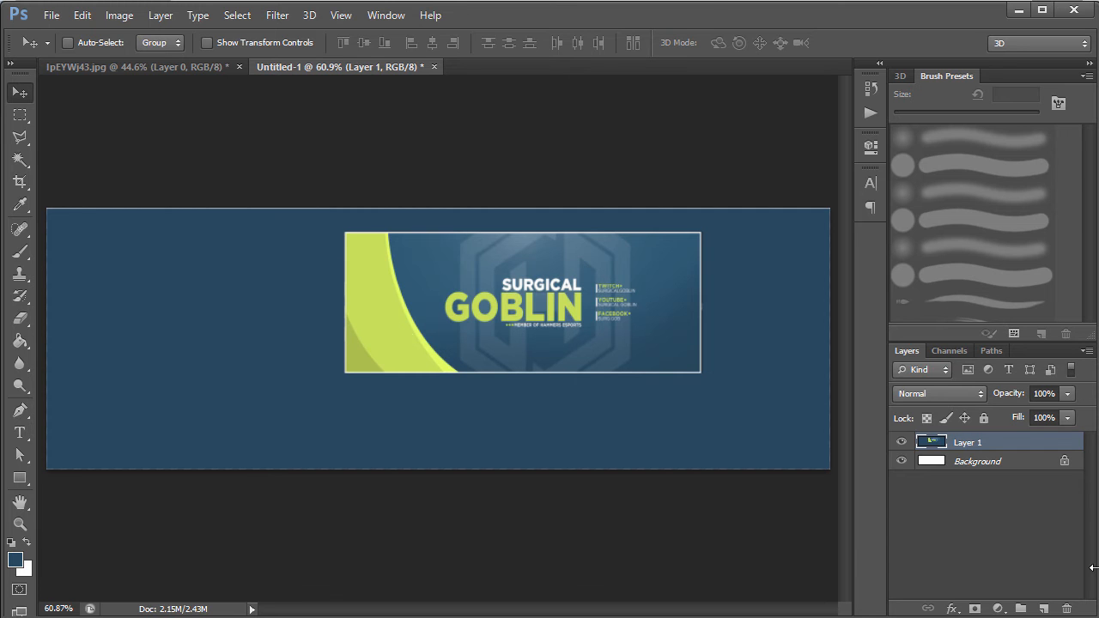
On a new Layer 2, draw a closed curved Pen path along the left edge and make it a selection
left_click(1044, 608)
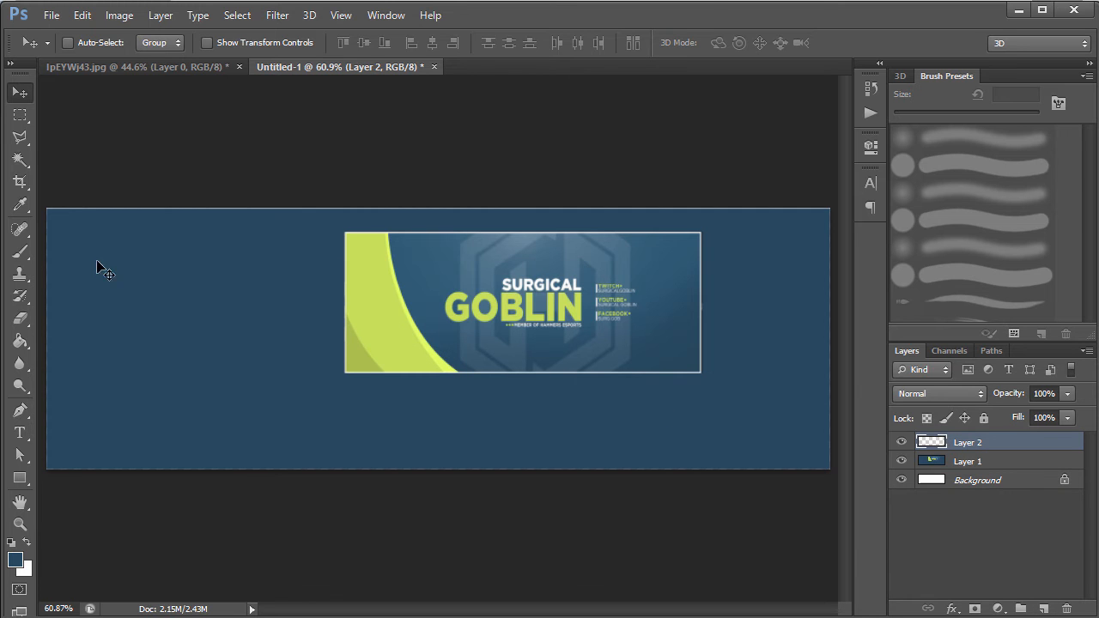
key("p")
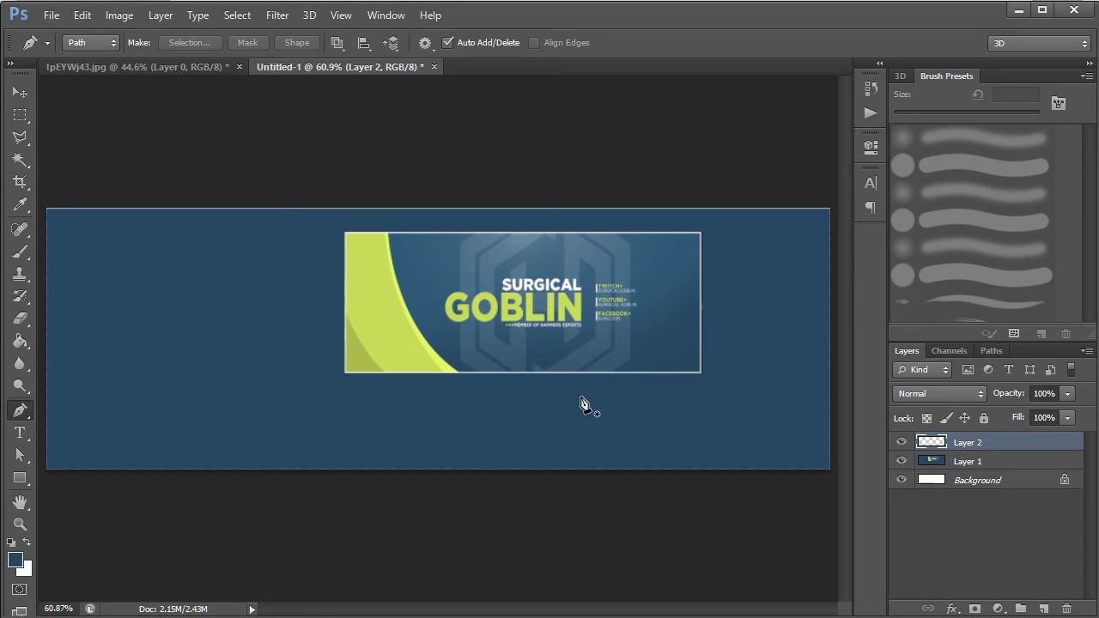
left_click(131, 178)
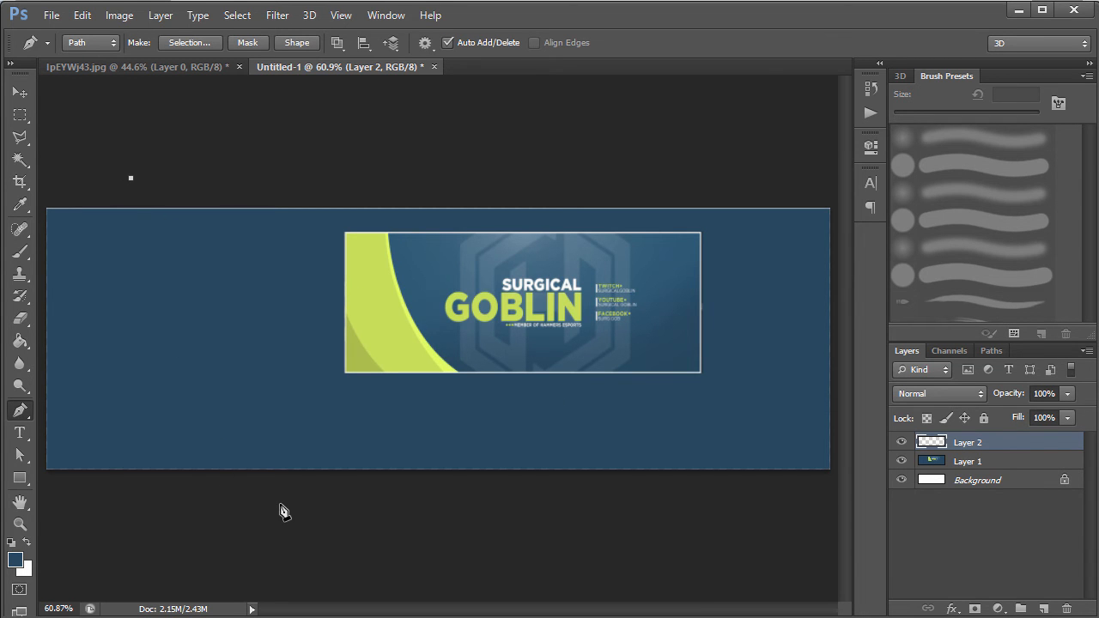
left_click_drag(295, 490, 447, 550)
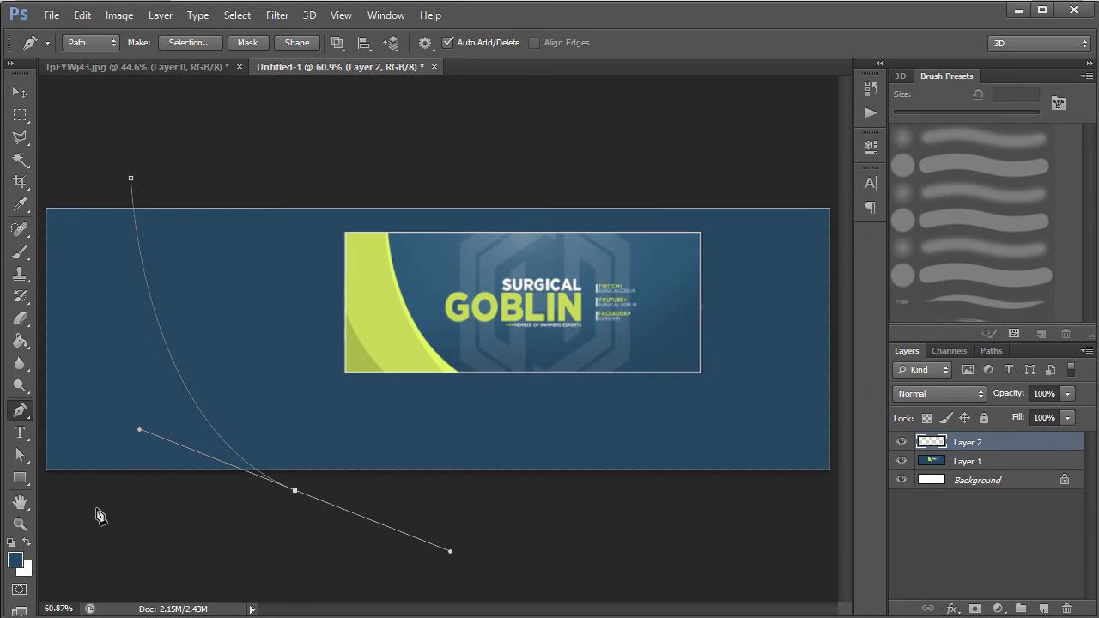
left_click(42, 505)
left_click(44, 167)
left_click(130, 180)
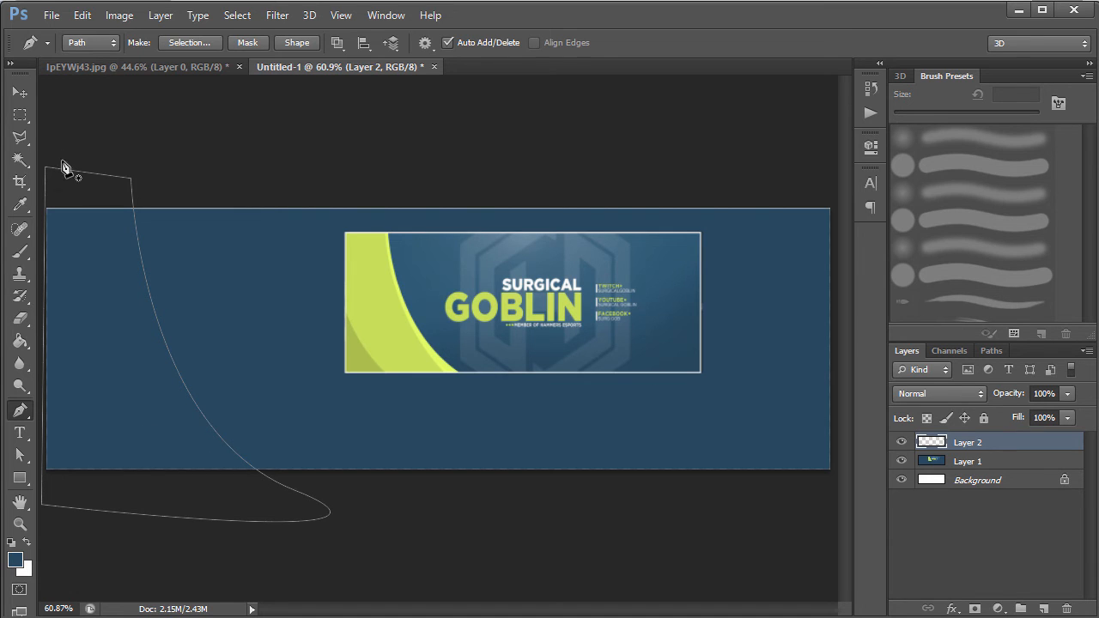
key("ctrl+Return")
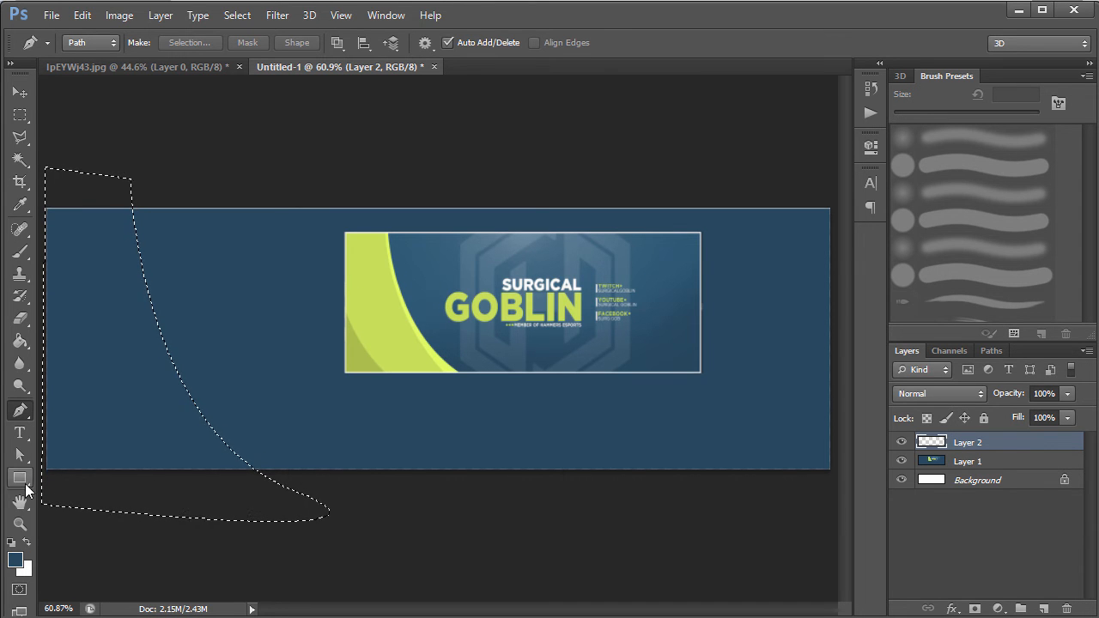
Fill the swoosh selection with the banner's sampled yellow-green, then deselect
key("i")
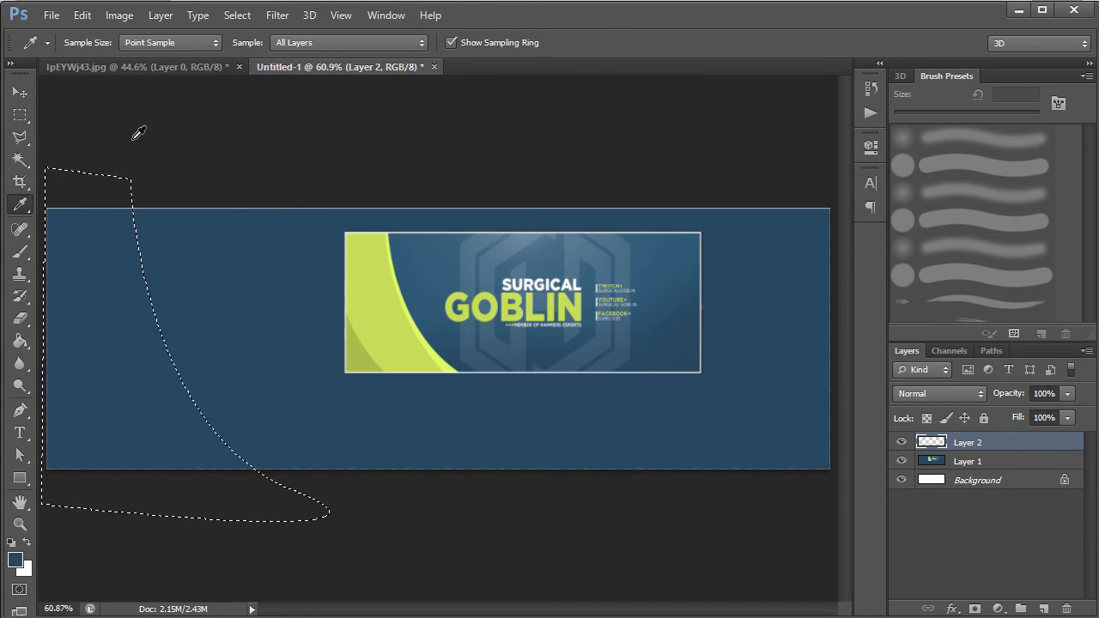
left_click(383, 304)
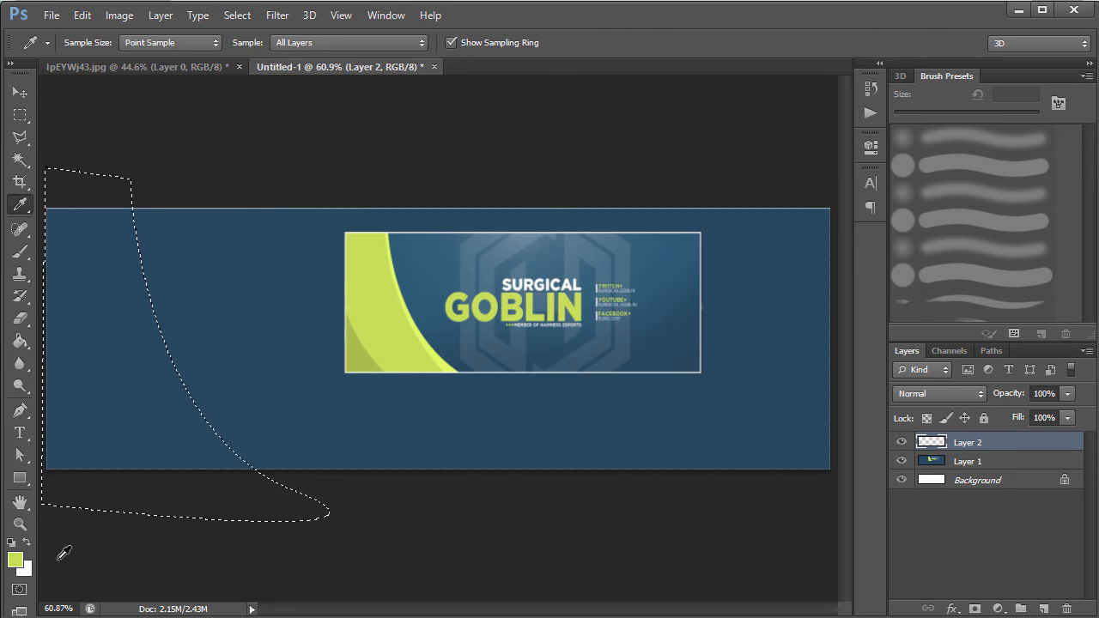
left_click(20, 340)
left_click(95, 345)
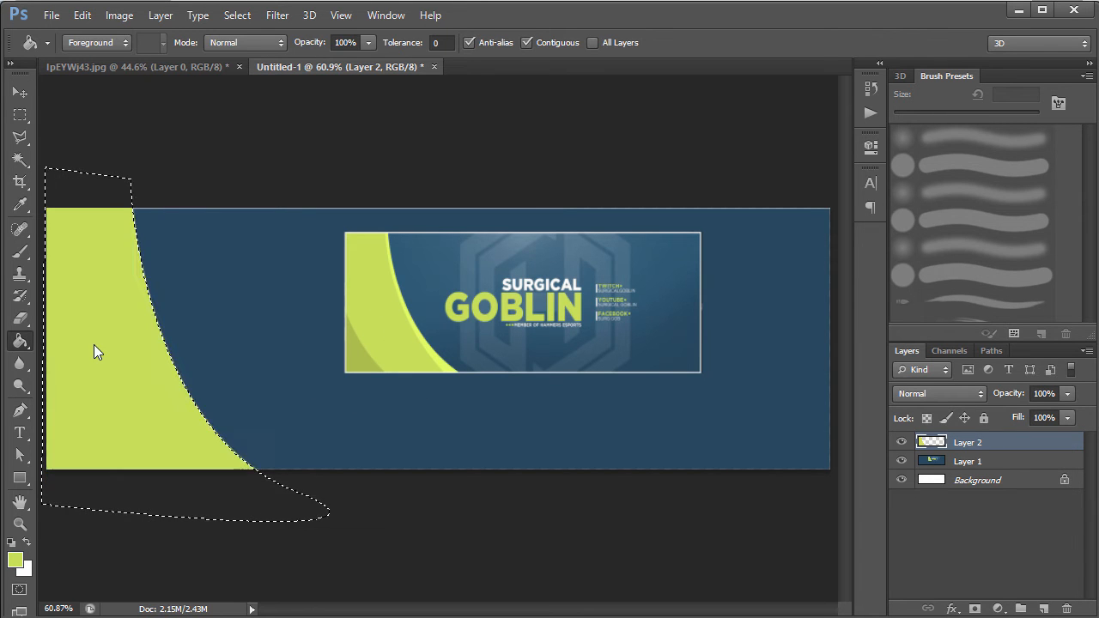
key("ctrl+d")
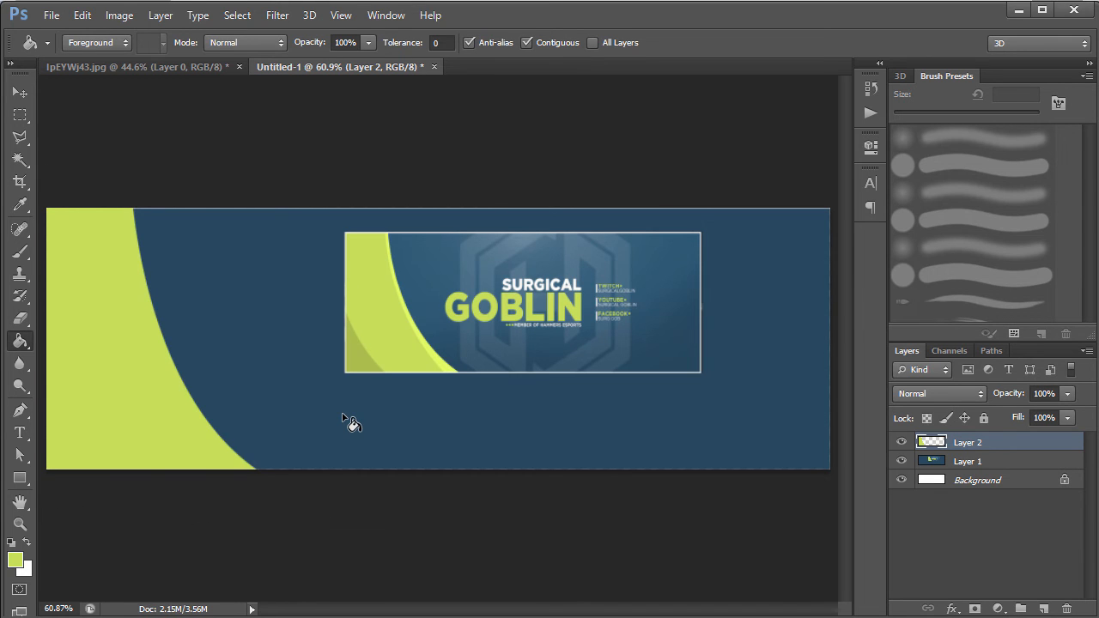
Set the foreground colour to coral red #de5a5a and refill the swoosh with it
left_click(17, 563)
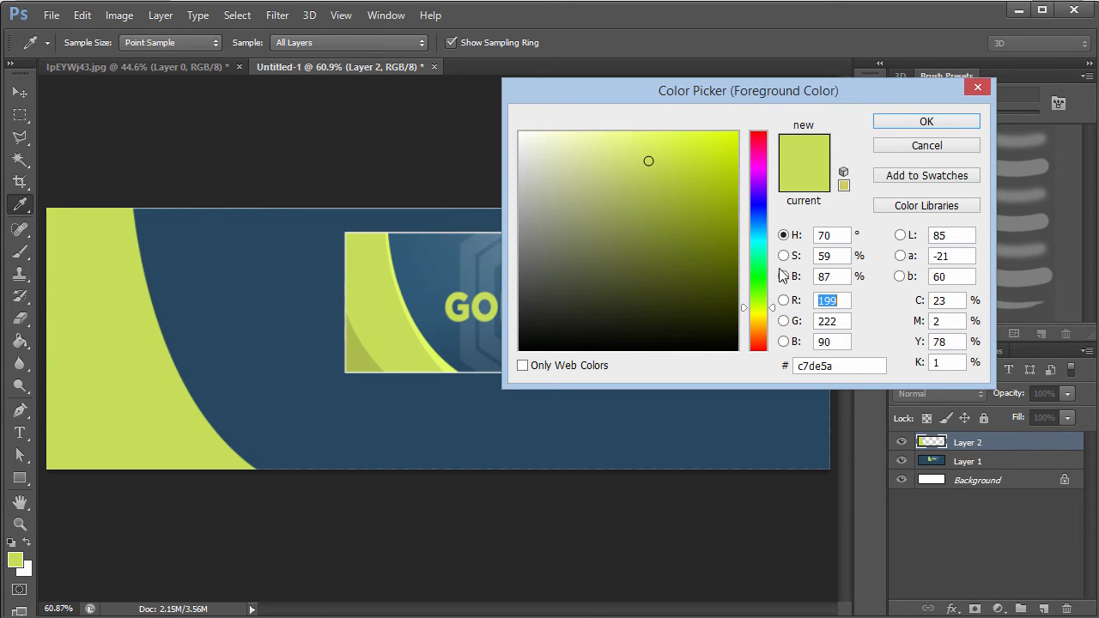
left_click_drag(772, 309, 777, 372)
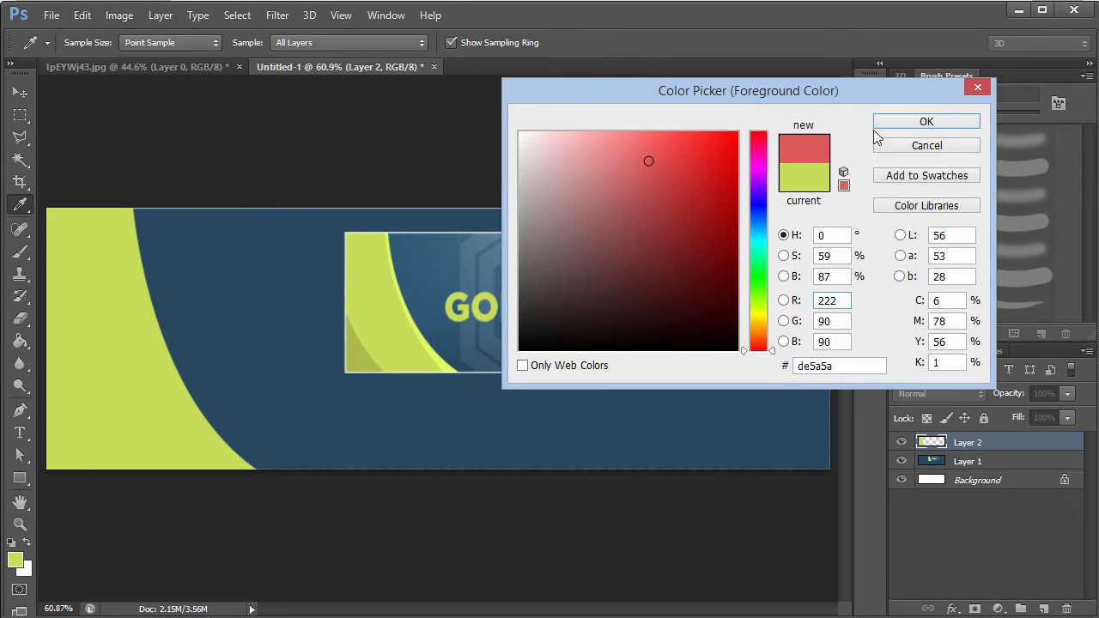
left_click(927, 122)
left_click(121, 330)
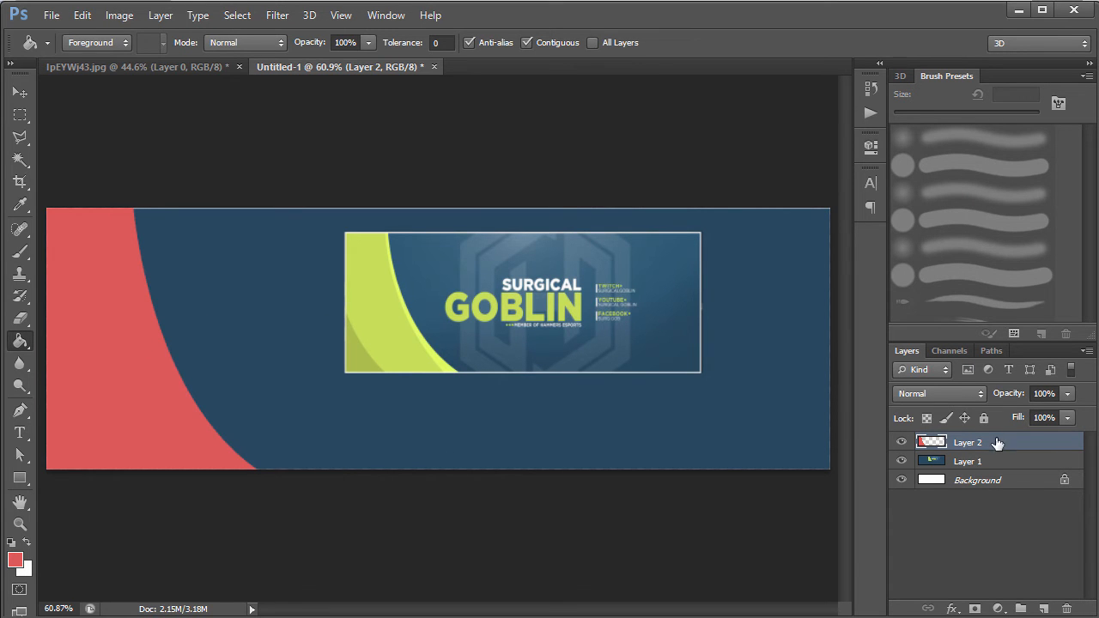
Duplicate the swoosh layer and fill the copy with darker red #bd4d4d
key("ctrl+j")
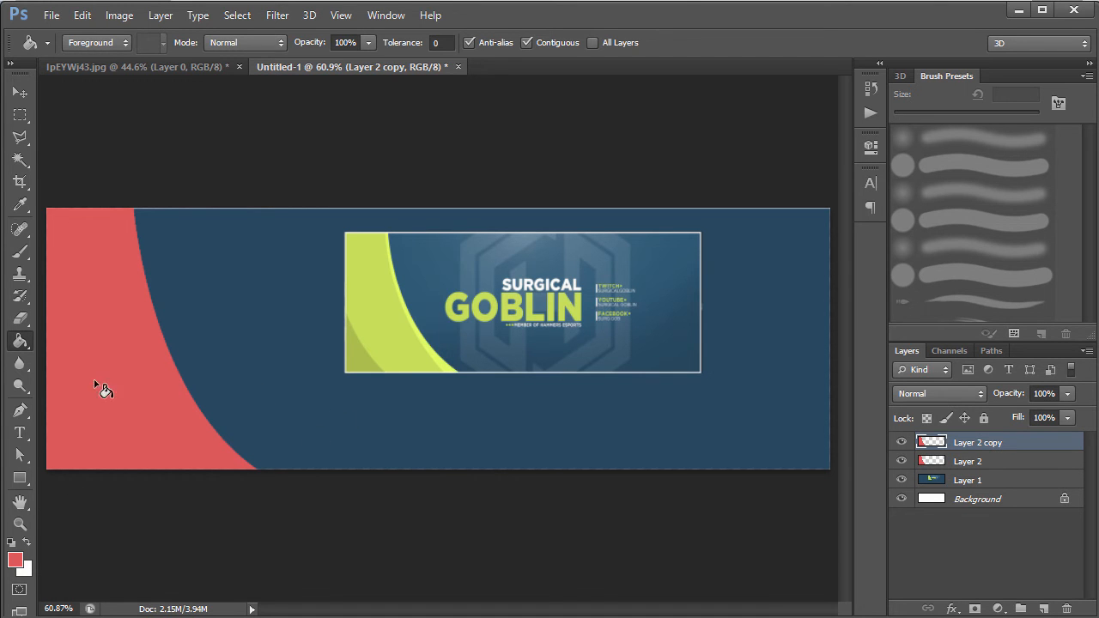
key("i")
left_click(367, 345)
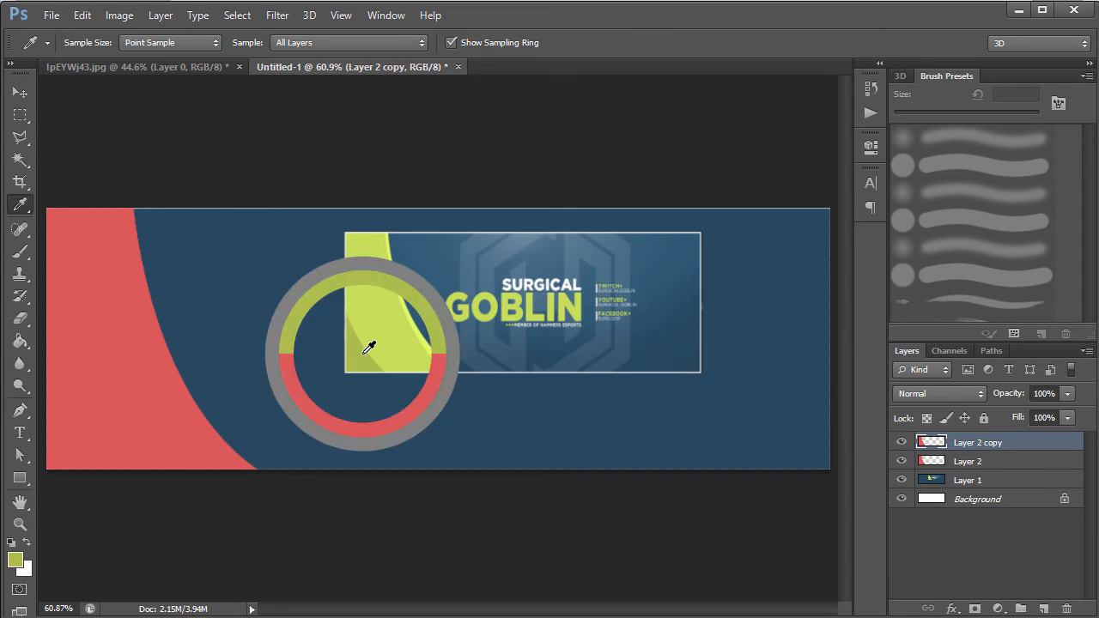
left_click(11, 564)
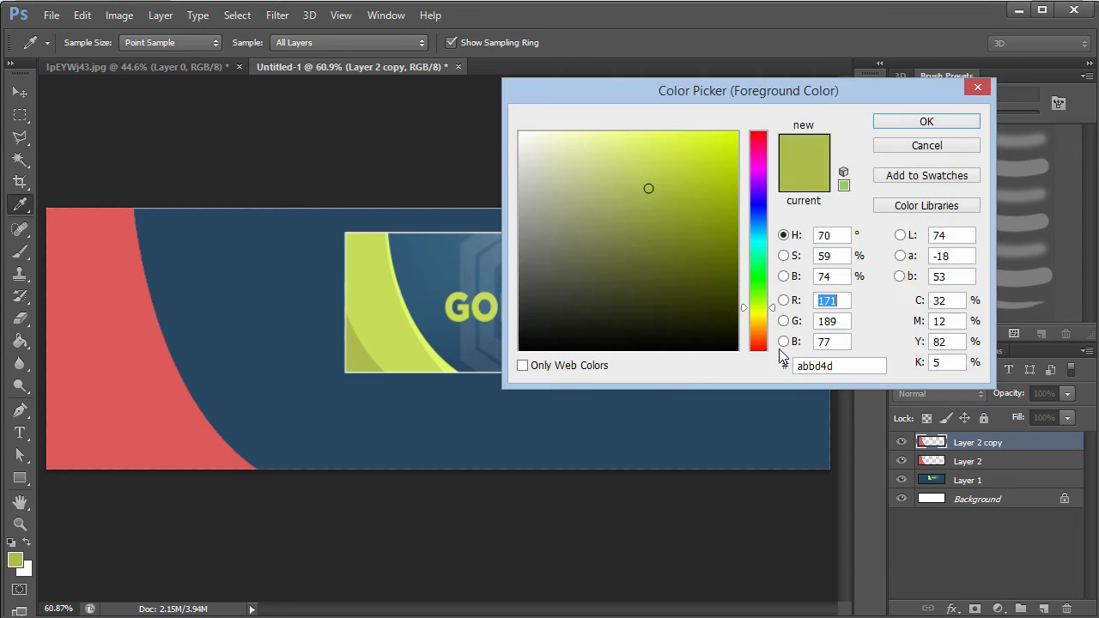
left_click_drag(777, 311, 776, 359)
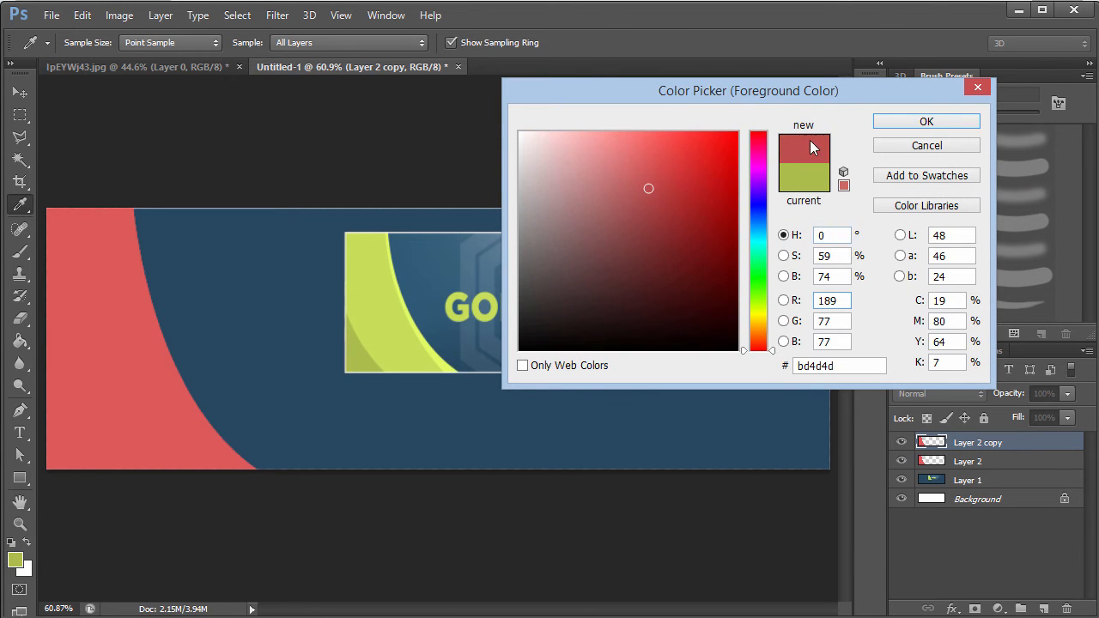
left_click(889, 117)
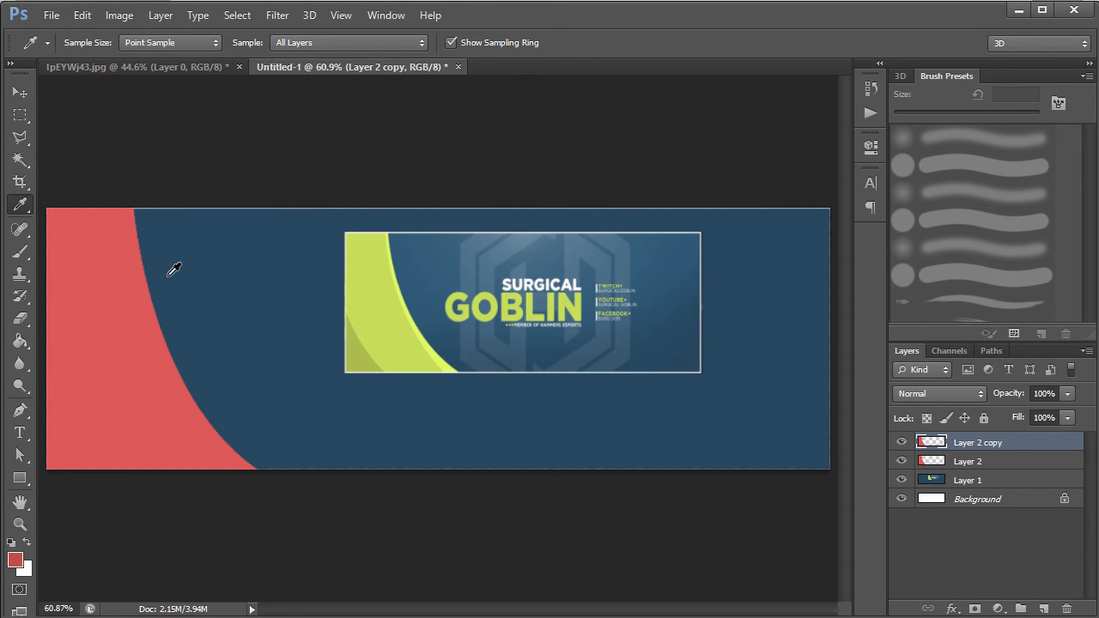
key("g")
left_click(111, 302)
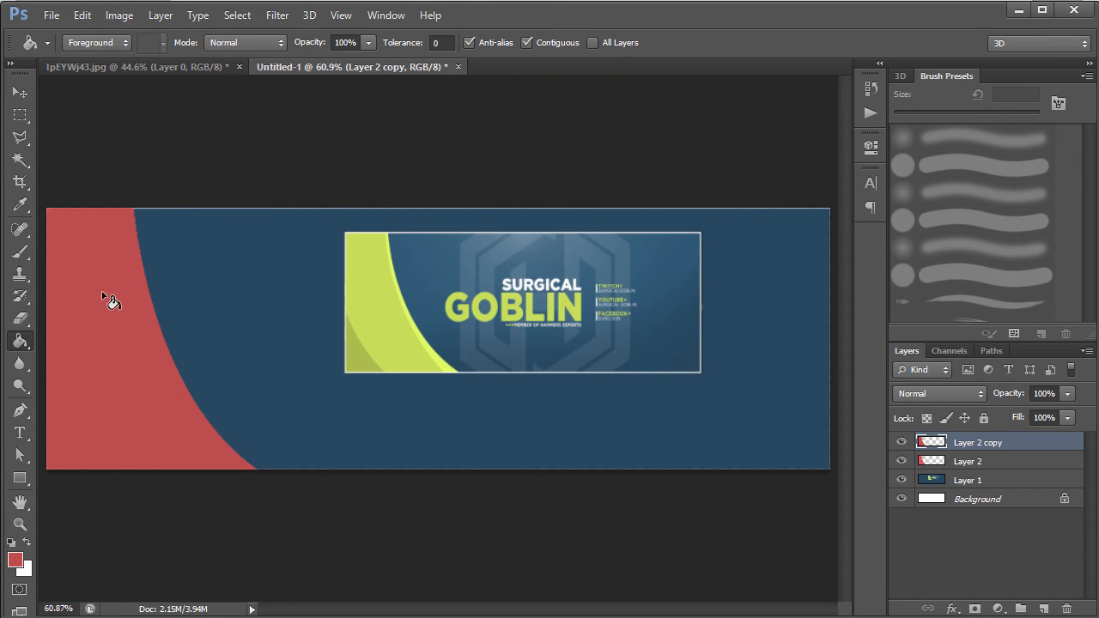
Nudge the dark red swoosh copy down and right so a darker curve shows at the lower left
left_click(19, 92)
left_click_drag(102, 319, 39, 322)
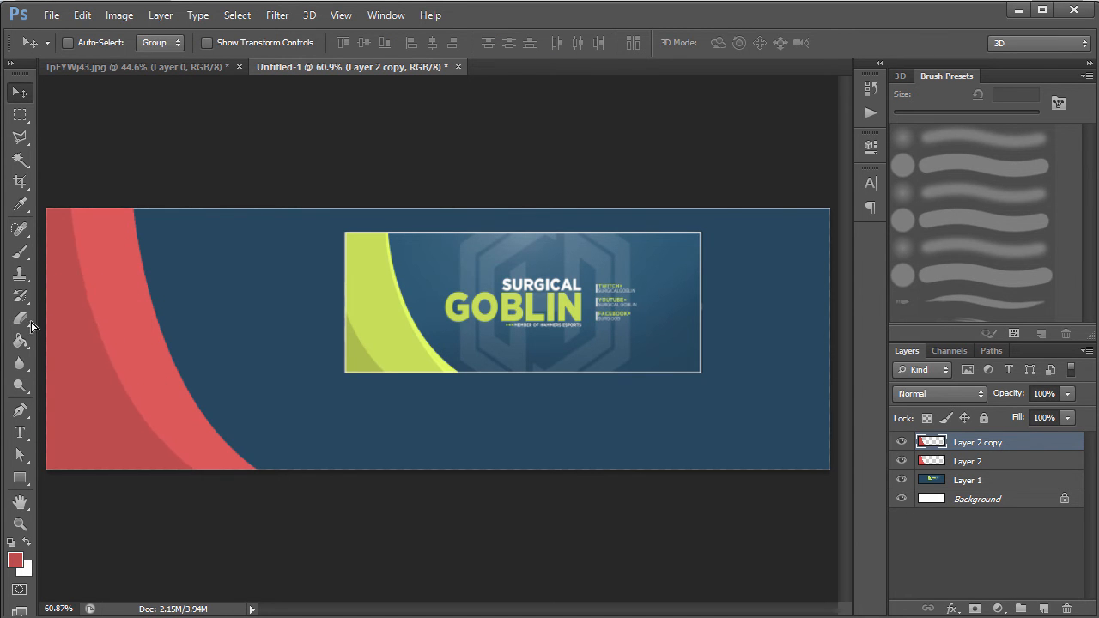
key("ctrl+z")
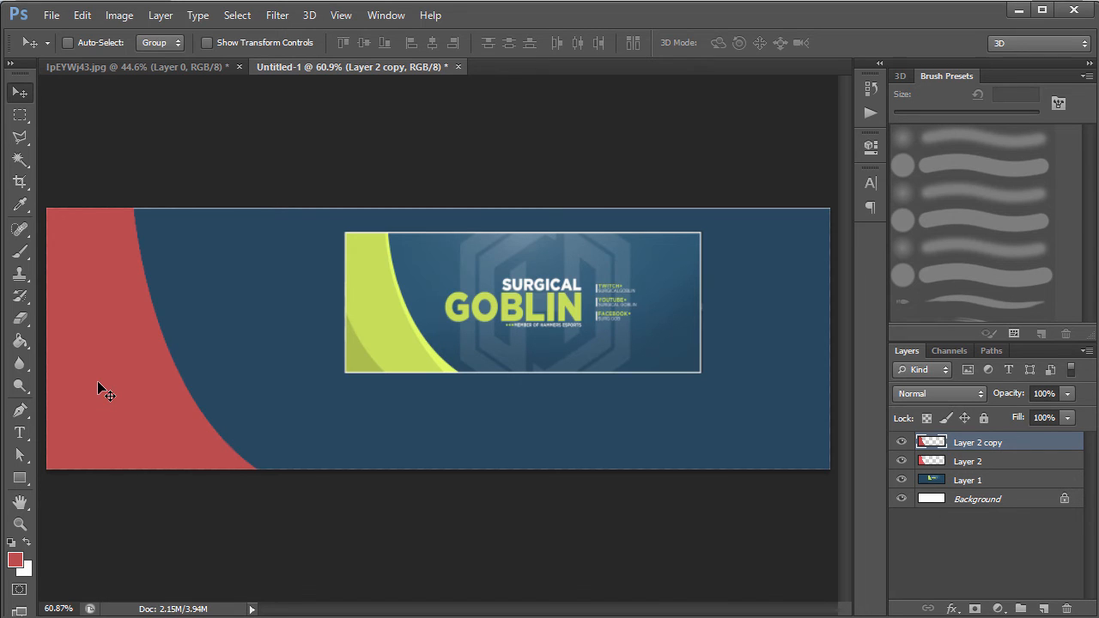
key("shift+Left")
key("shift+Left")
key("shift+Left")
key("shift+Left")
key("shift+Left")
key("shift+Left")
key("shift+Left")
key("shift+Left")
key("shift+Left")
key("shift+Left")
key("shift+Left")
key("shift+Left")
key("shift+Left")
key("shift+Left")
key("shift+Left")
key("shift+Left")
key("shift+Left")
key("shift+Left")
key("shift+Left")
key("shift+Left")
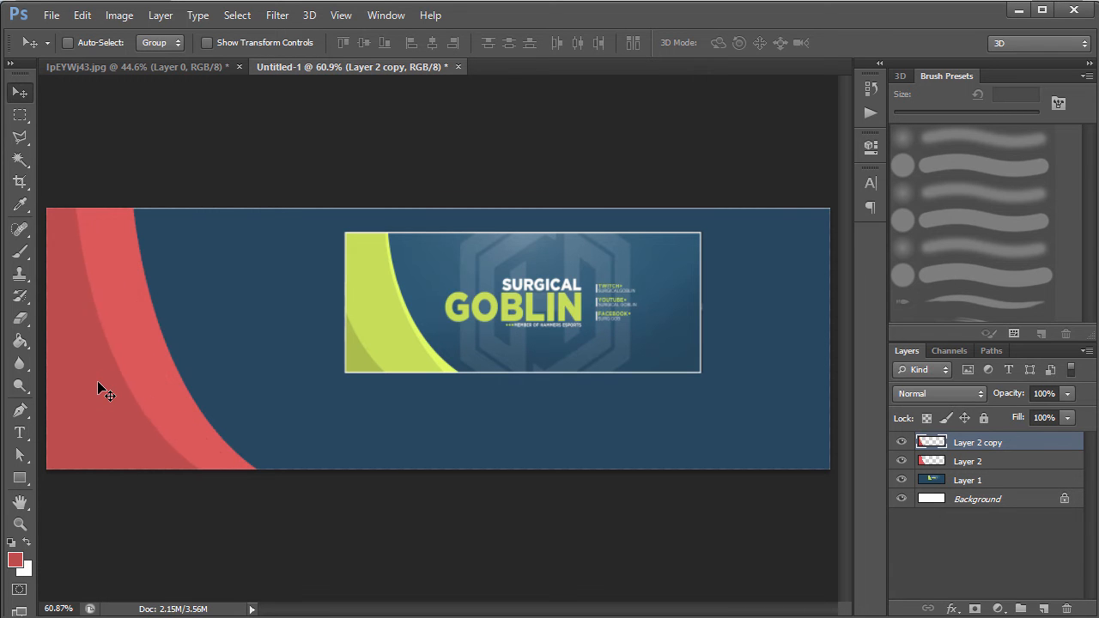
key("shift+Left")
key("shift+Left")
key("shift+Right")
key("shift+Left")
key("shift+Right")
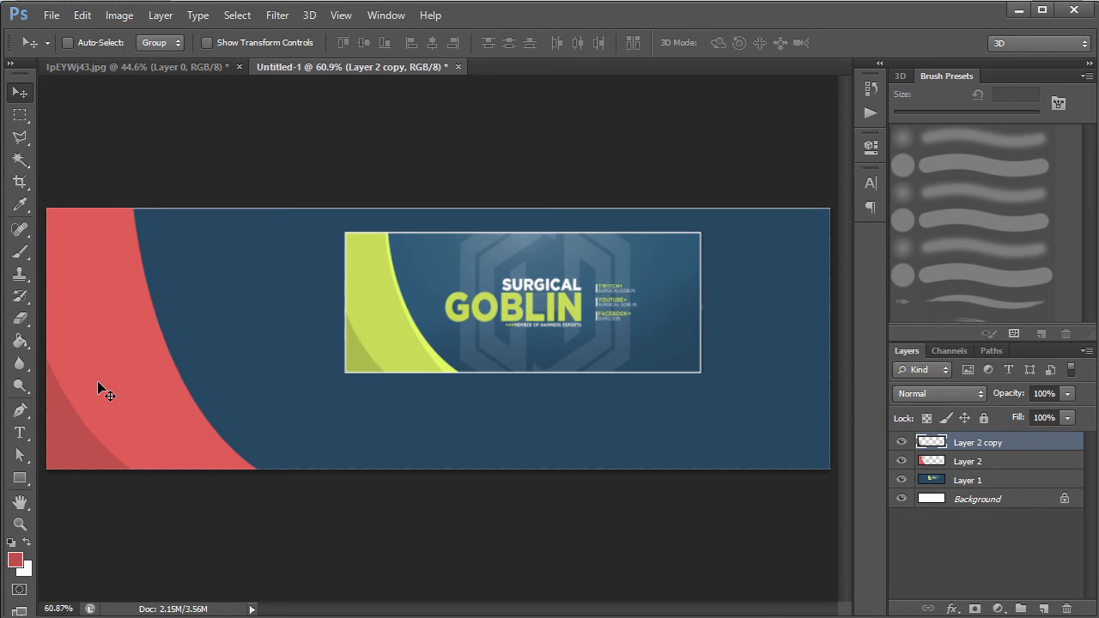
key("shift+Right")
key("shift+Right")
key("shift+Right")
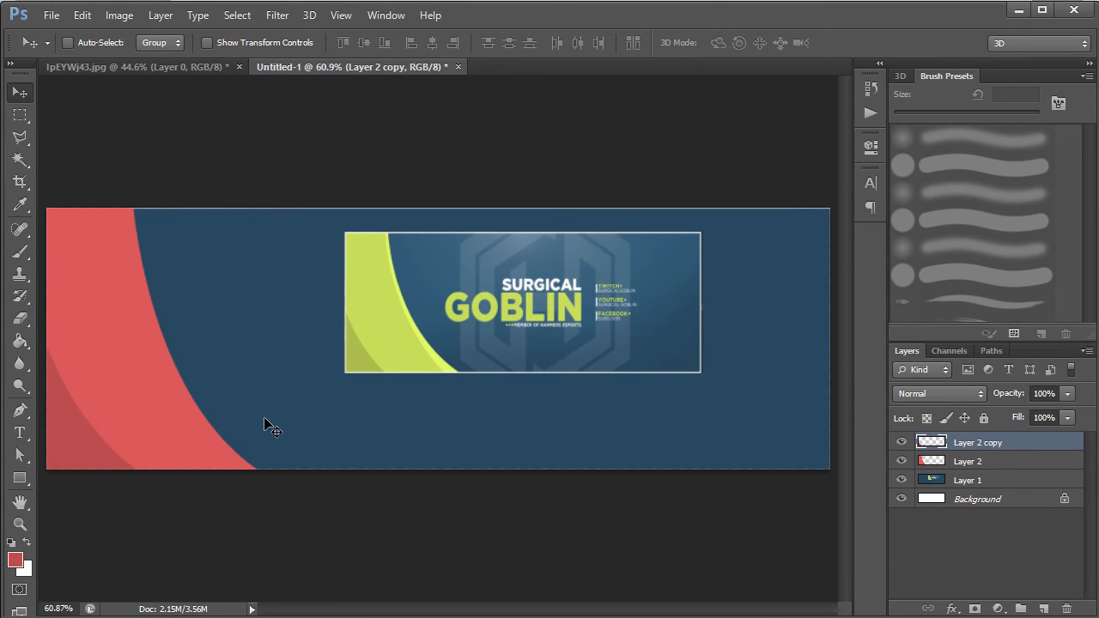
key("shift+Down")
key("shift+Down")
key("shift+Right")
key("shift+Down")
key("shift+Right")
key("shift+Down")
key("shift+Down")
key("shift+Down")
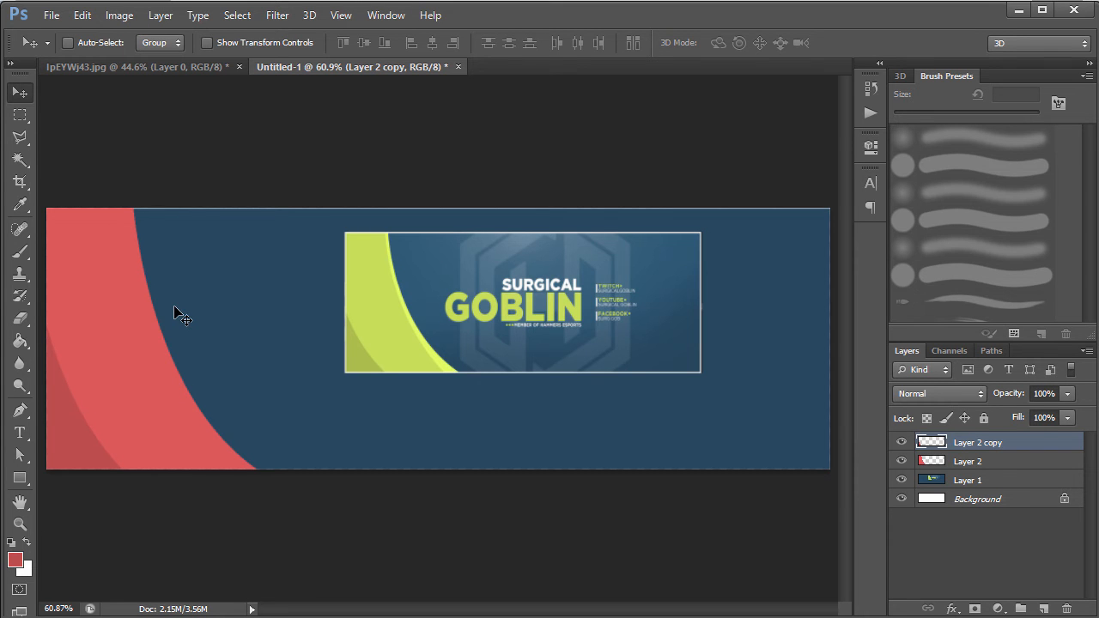
Duplicate Layer 2 into a third swoosh copy and start picking bright red #f96464
left_click(1010, 465)
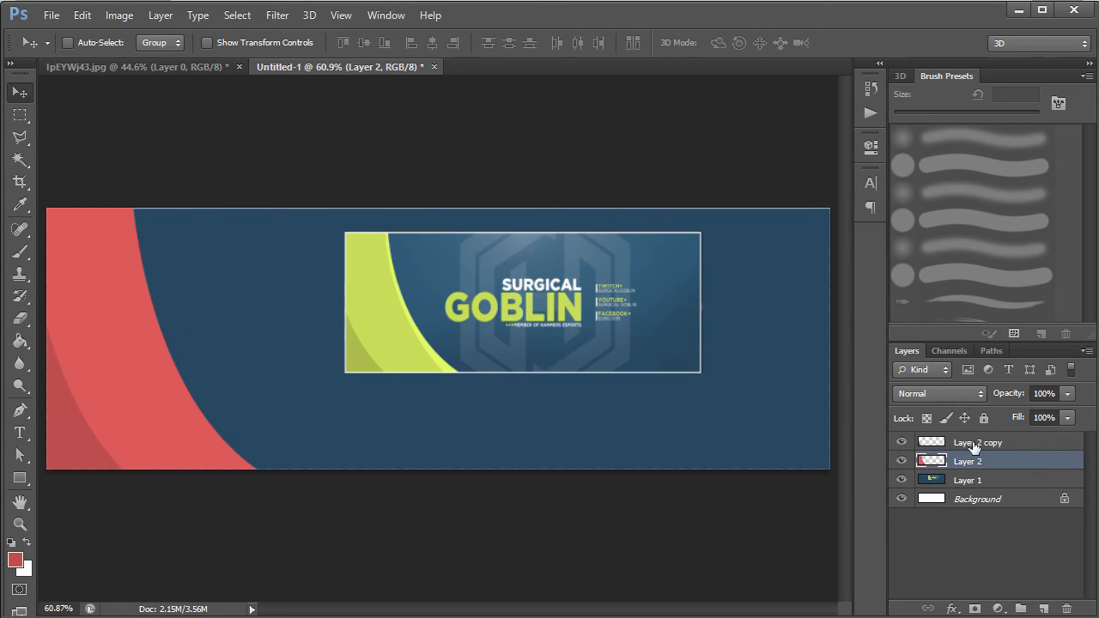
key("ctrl+j")
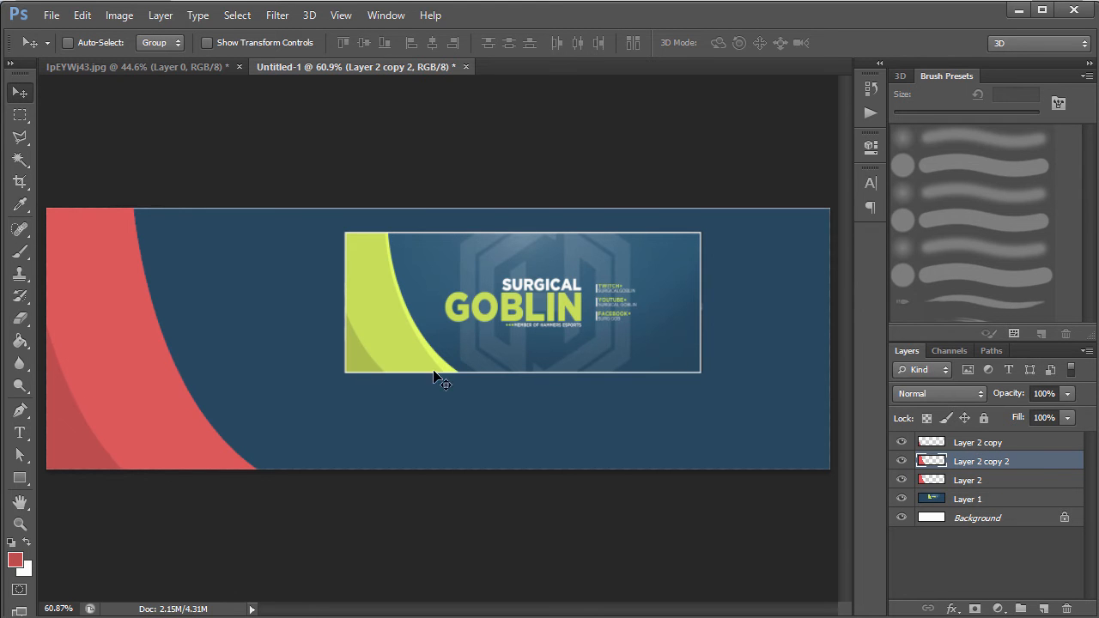
key("i")
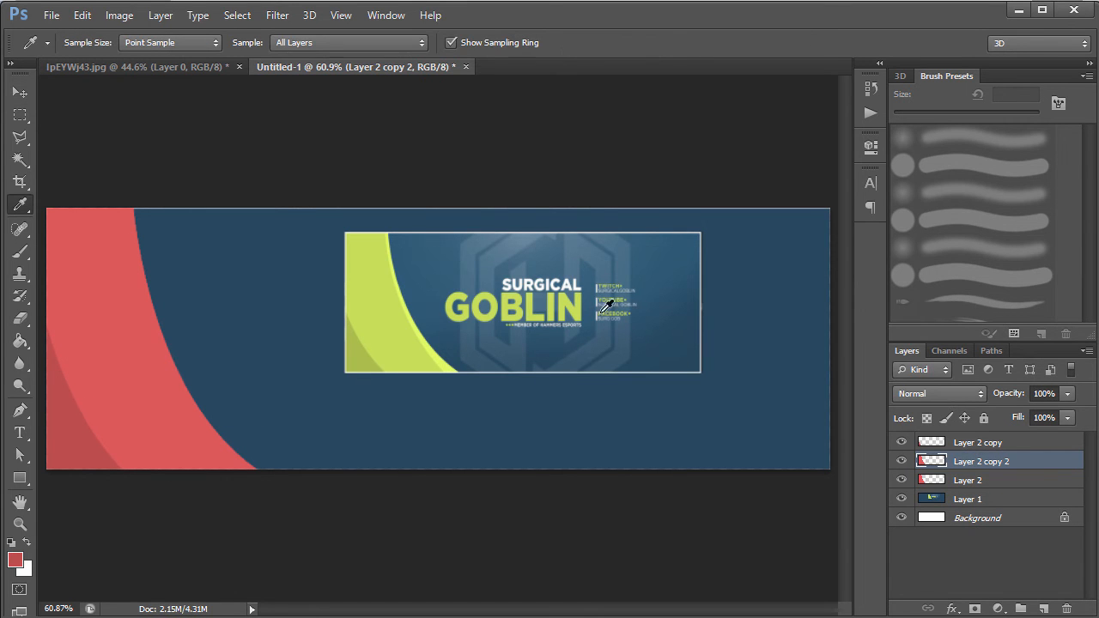
left_click(451, 360)
left_click(16, 560)
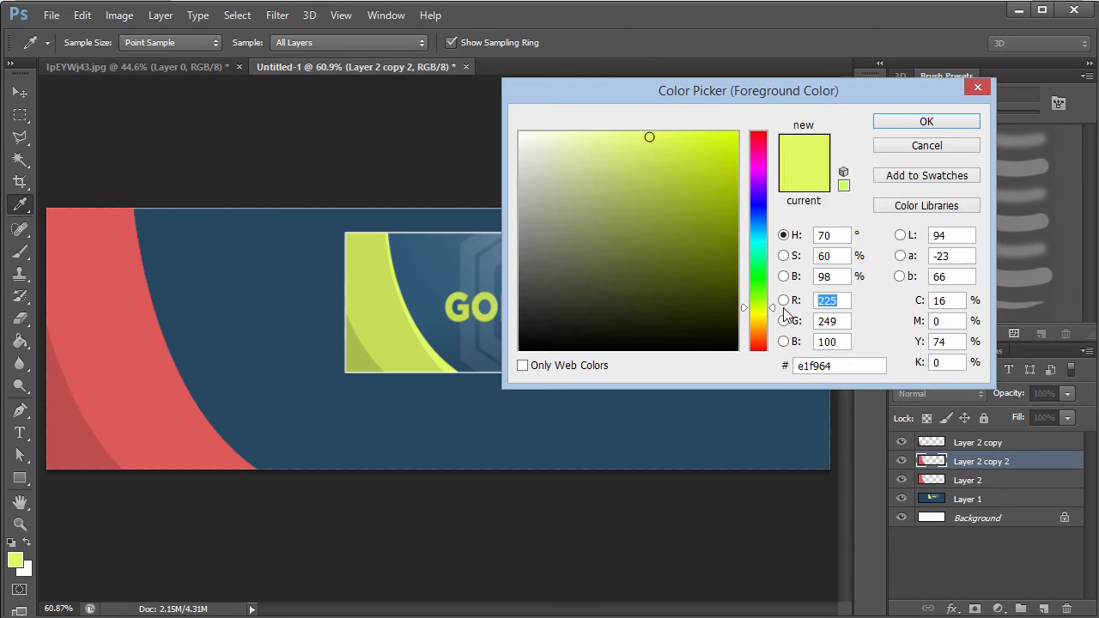
left_click_drag(774, 309, 780, 371)
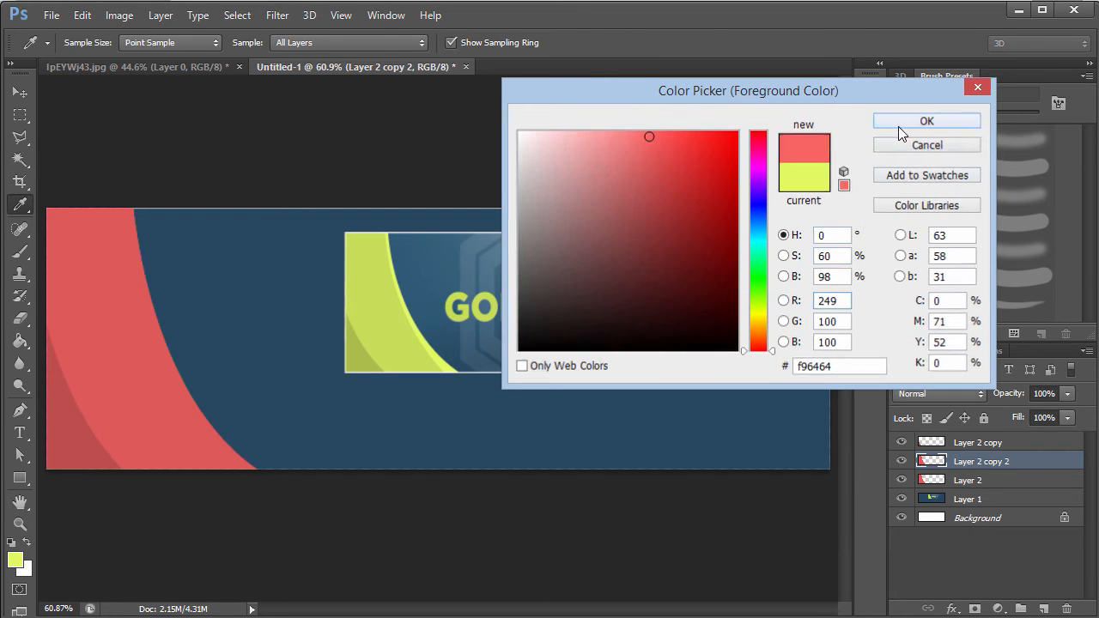
Fill the third swoosh copy with bright red #f96464 and move it below Layer 2
left_click(900, 125)
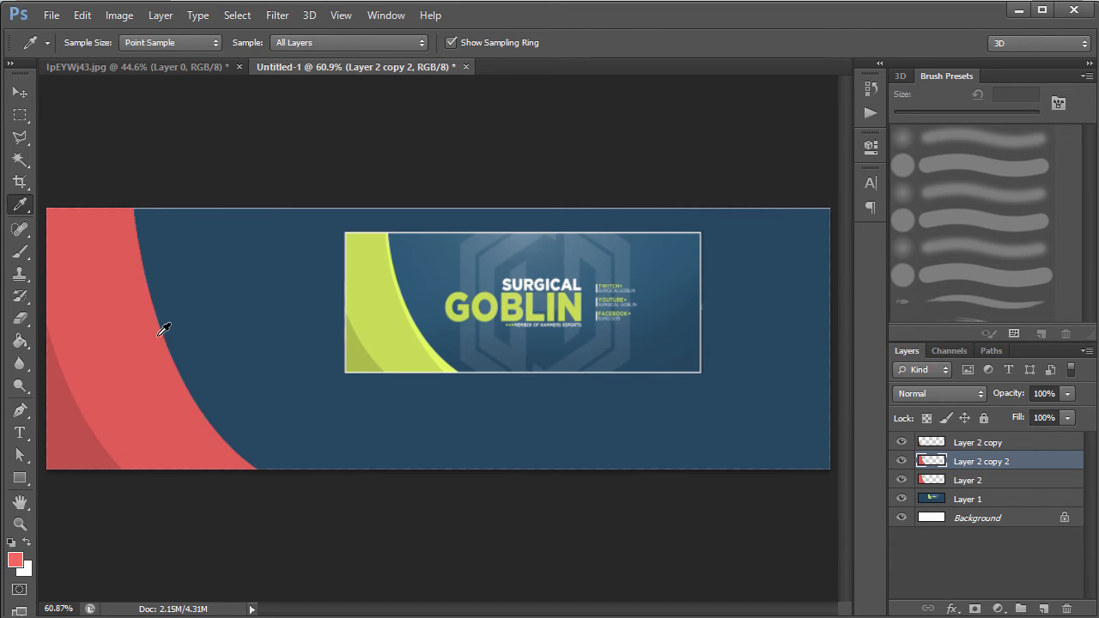
key("g")
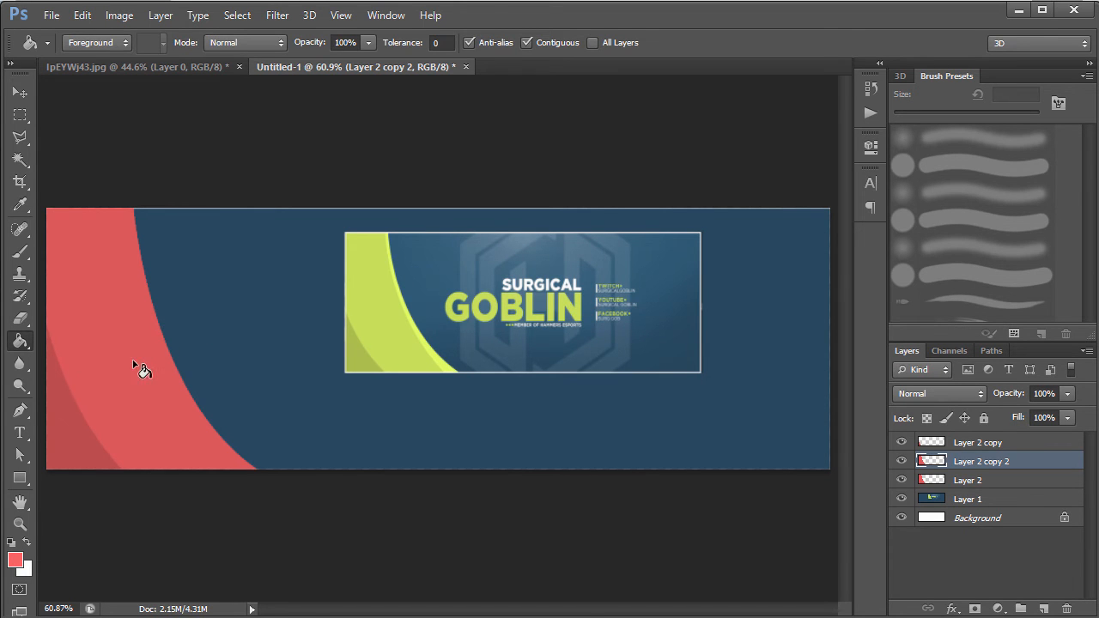
left_click(133, 361)
key("v")
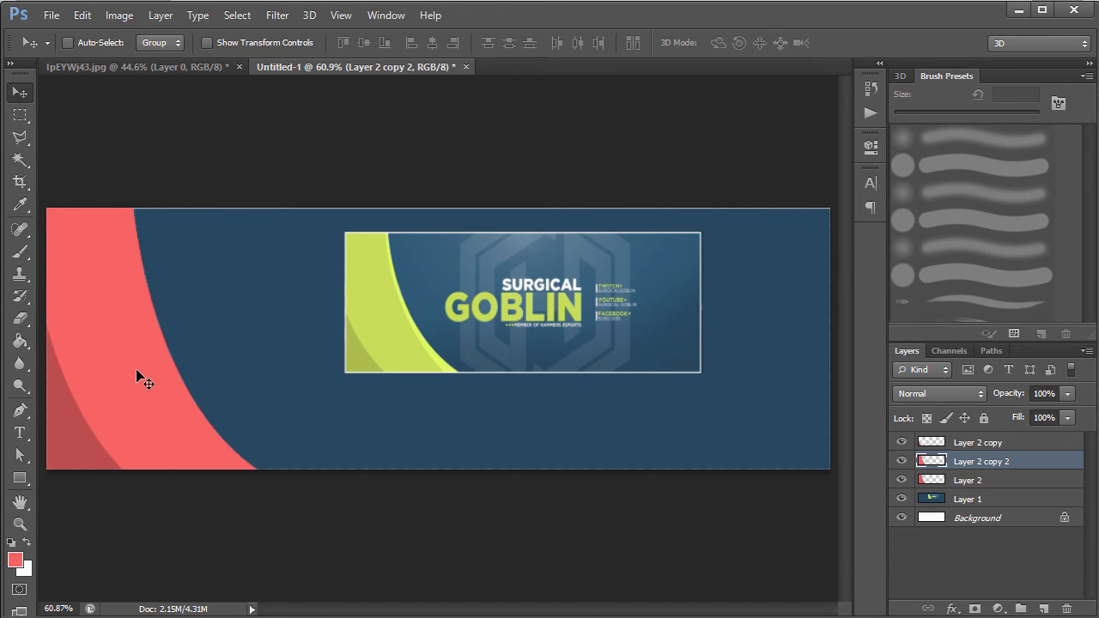
left_click_drag(1037, 461, 1038, 490)
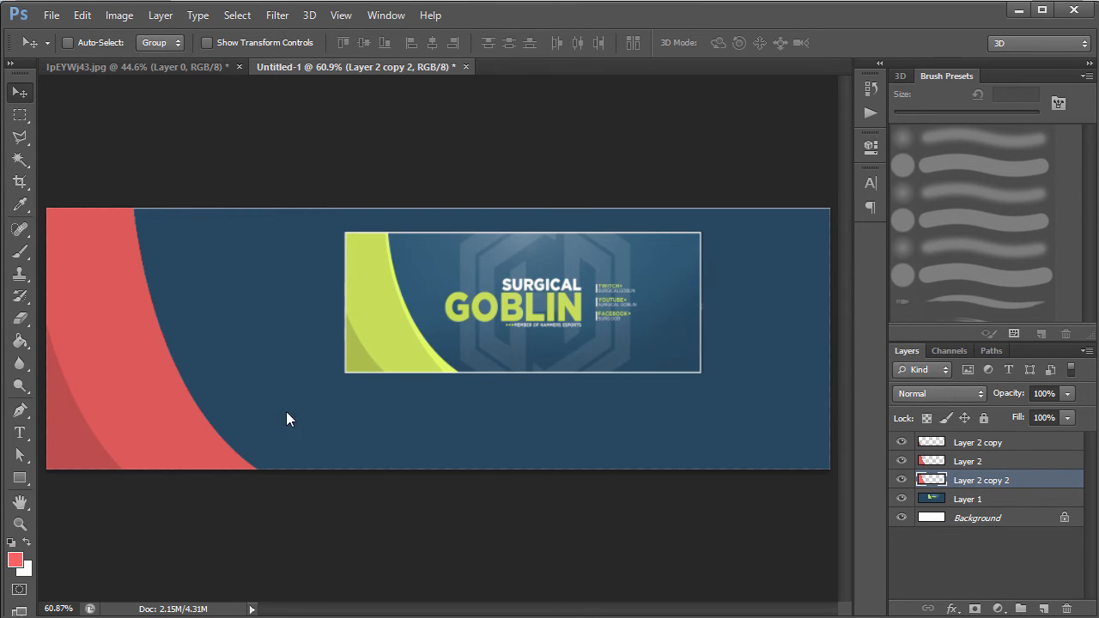
Try nudging and rotating the bright red swoosh, then cancel and delete Layer 2 copy 2
key("shift+Right")
key("shift+Right")
key("shift+Right")
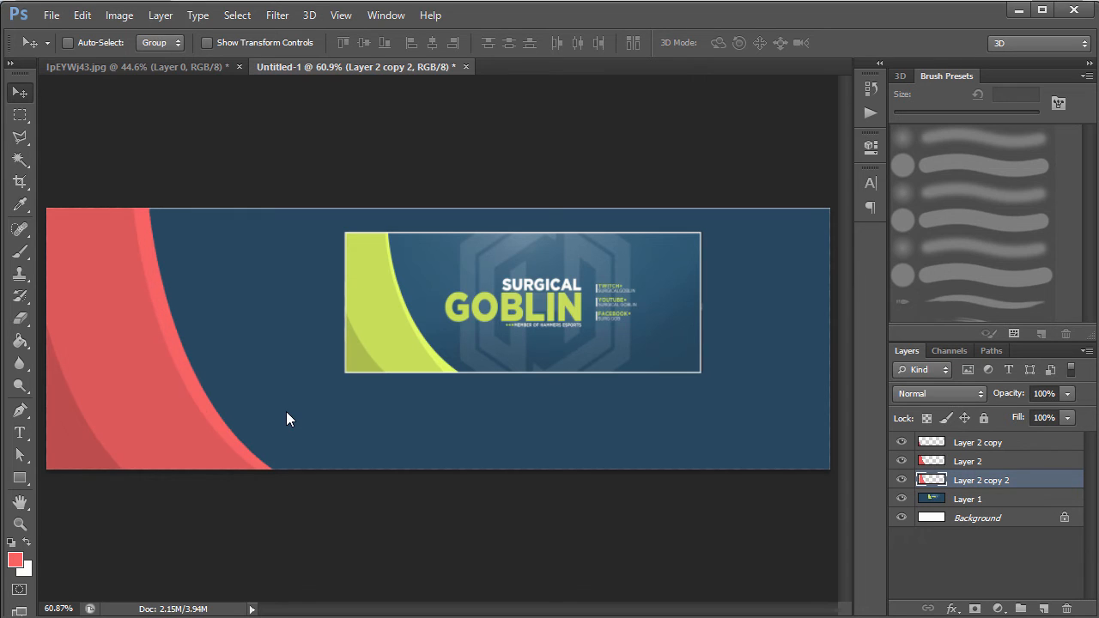
key("shift+Right")
key("shift+Left")
key("shift+Right")
key("ctrl+t")
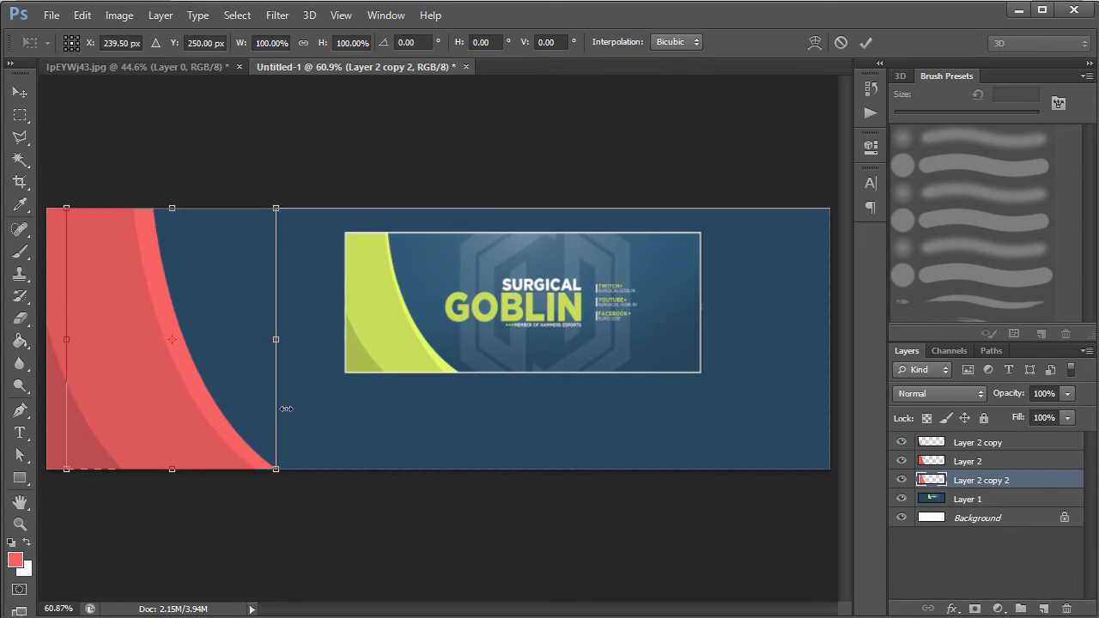
left_click_drag(293, 174, 273, 160)
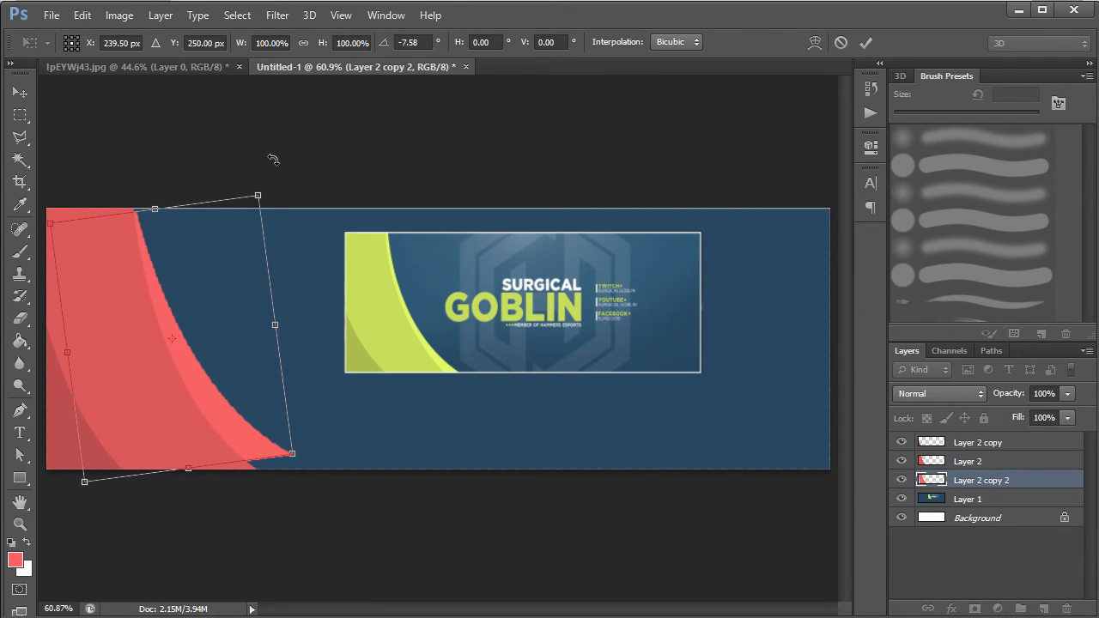
key("Escape")
key("Delete")
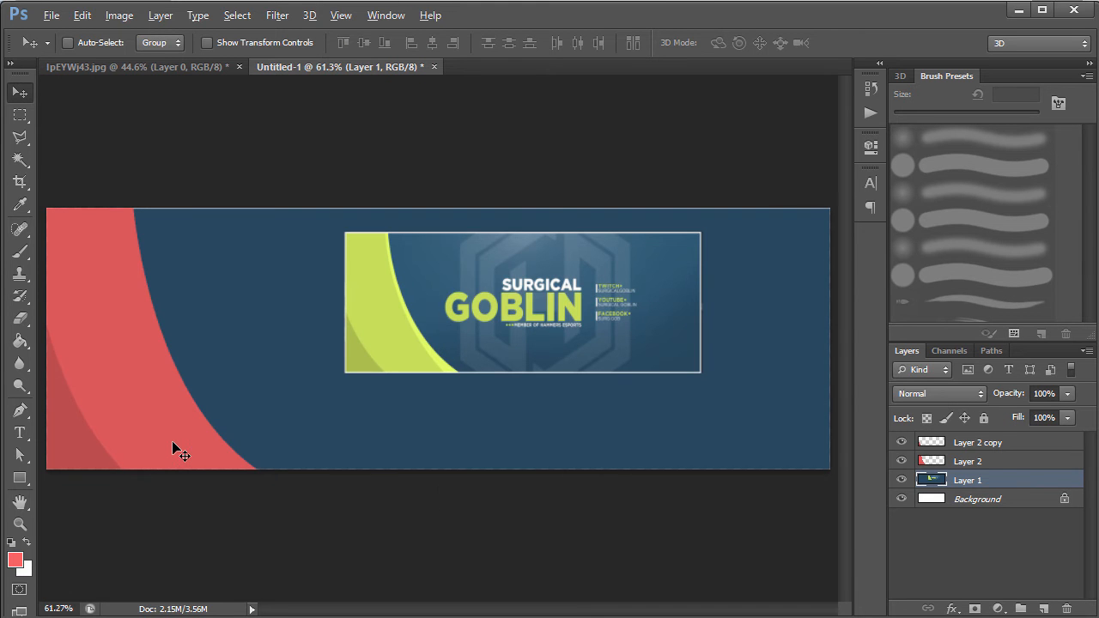
Trace a closed Pen path along the red swoosh's curved edge and turn it into a selection
scroll(174, 447, "up", 2)
scroll(174, 448, "up", 1)
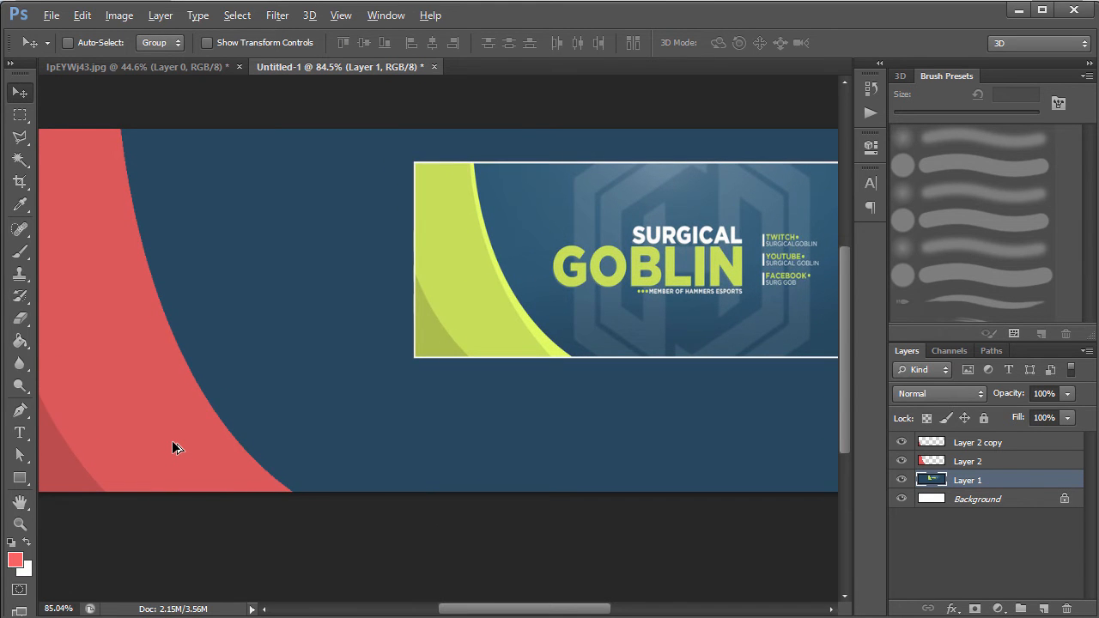
scroll(175, 446, "up", 2)
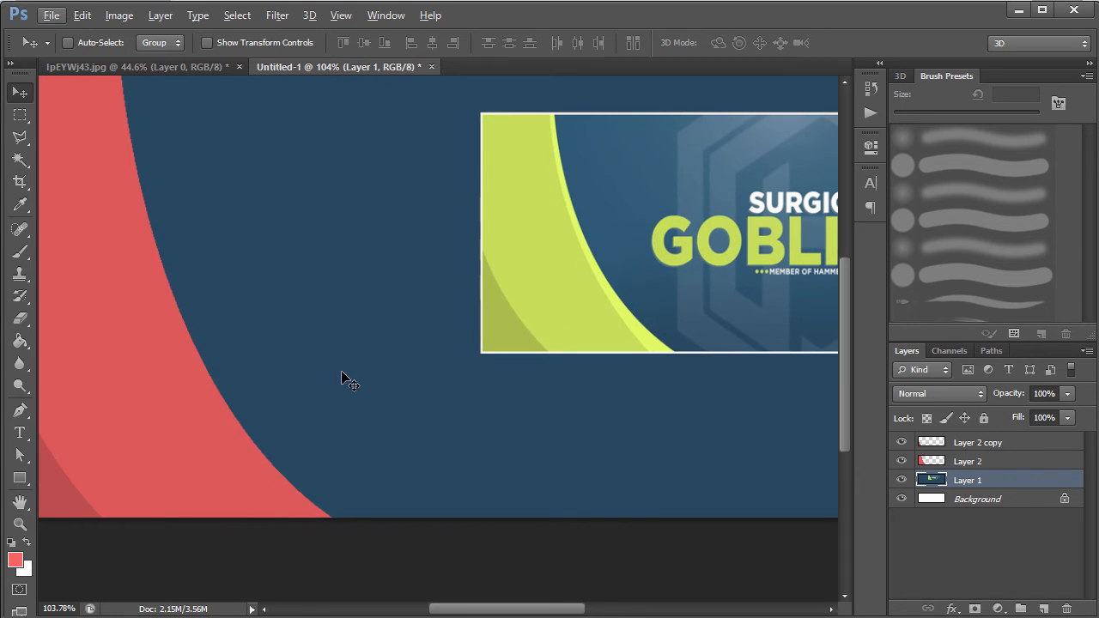
key("p")
left_click_drag(848, 309, 846, 299)
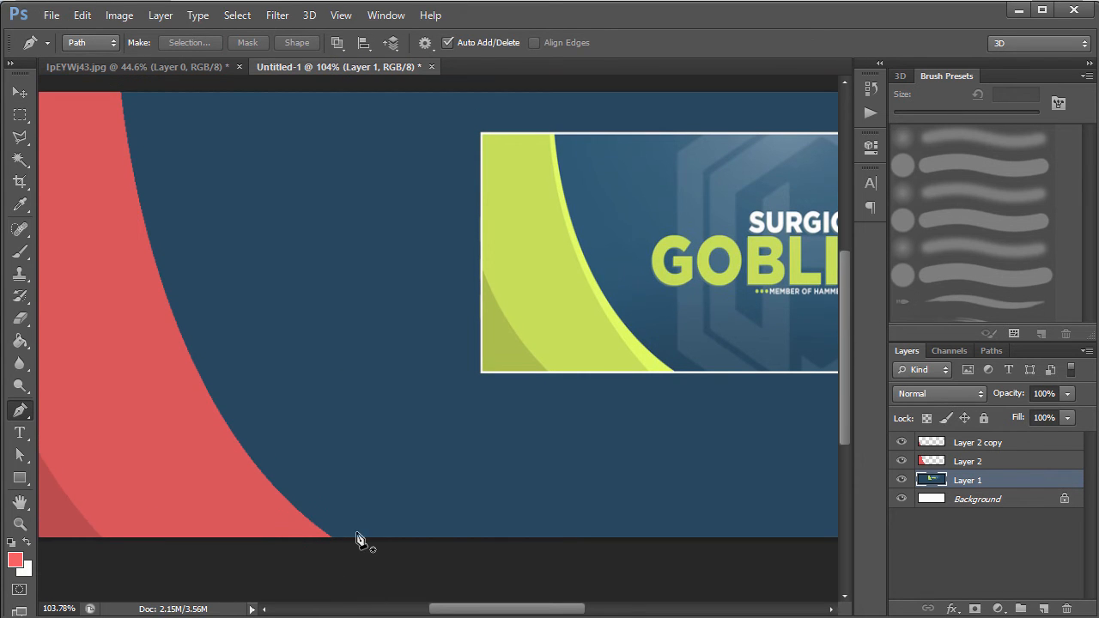
left_click(389, 543)
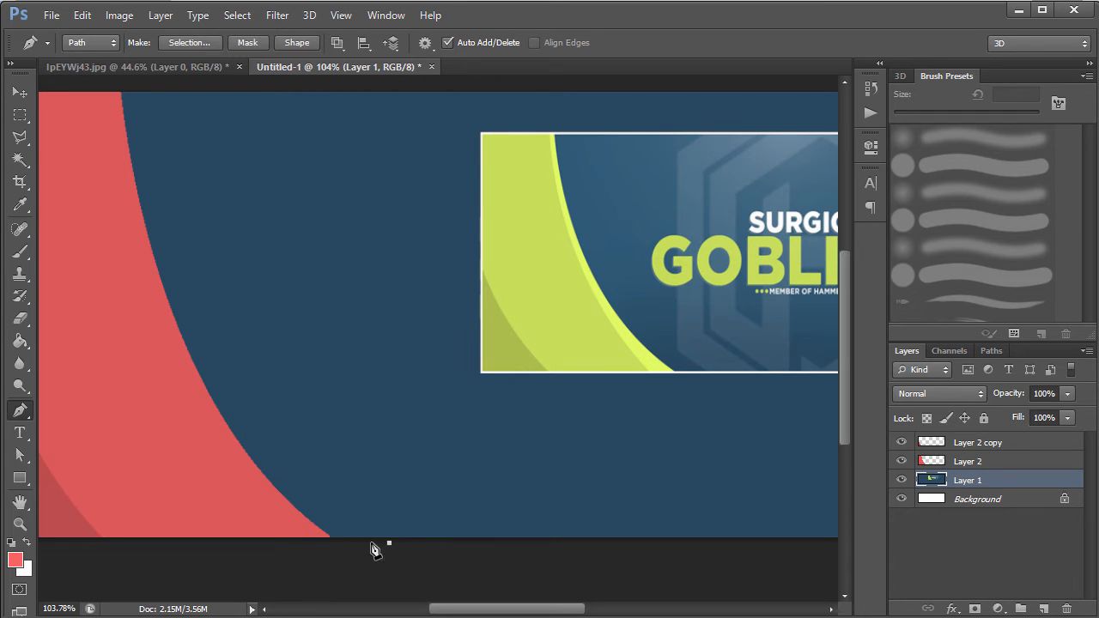
left_click(120, 81)
left_click_drag(370, 544, 569, 582)
left_click(300, 457)
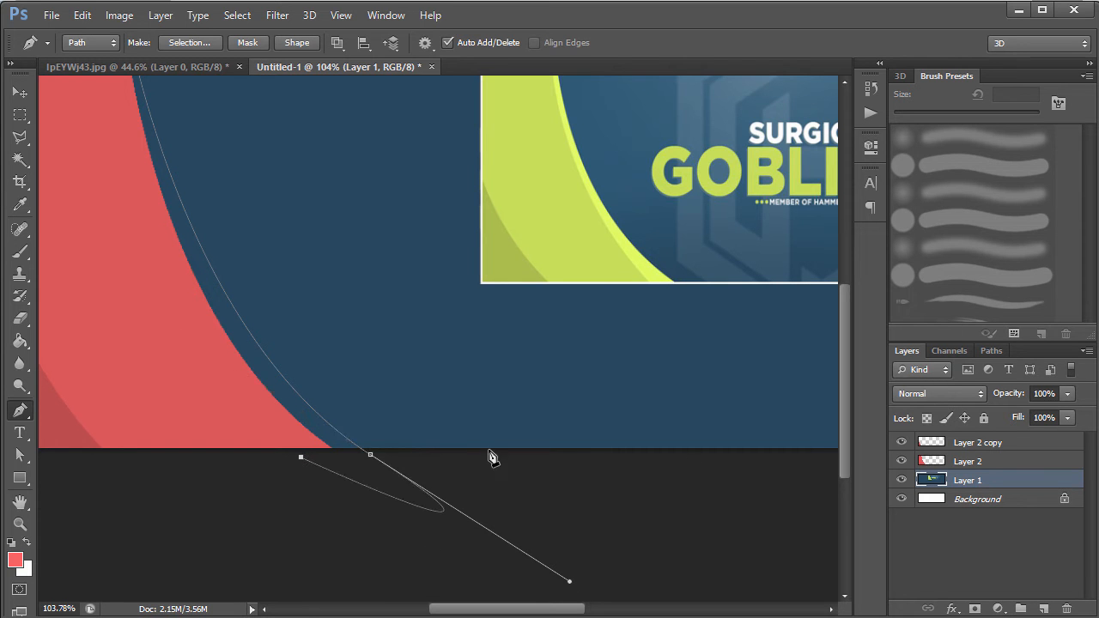
scroll(843, 317, "up", 3)
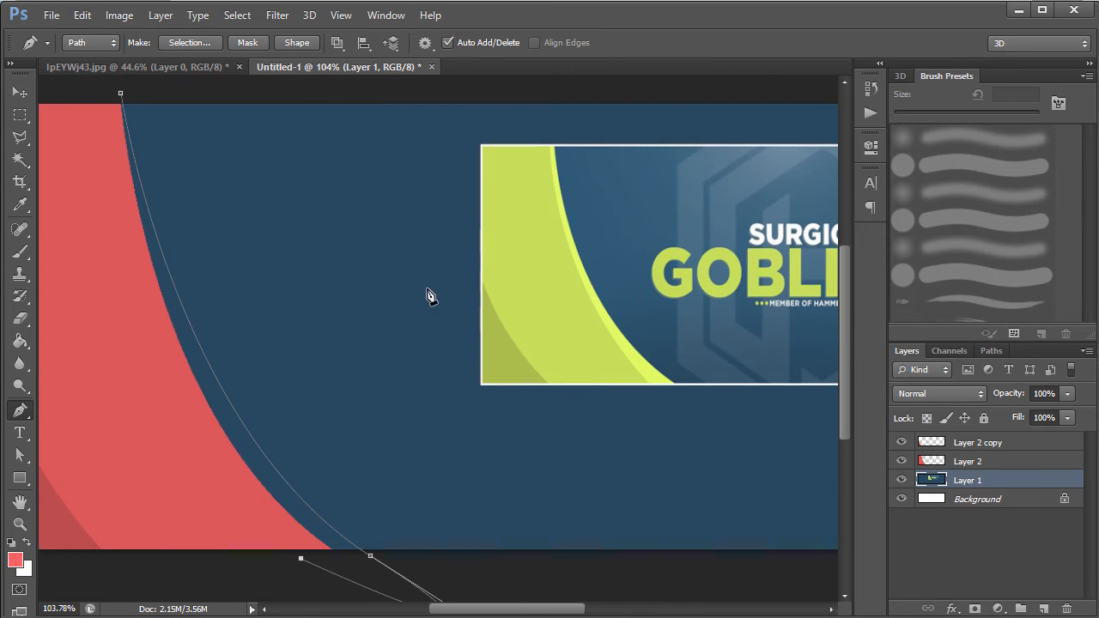
left_click(61, 353)
left_click(78, 82)
left_click(120, 93)
key("ctrl+Return")
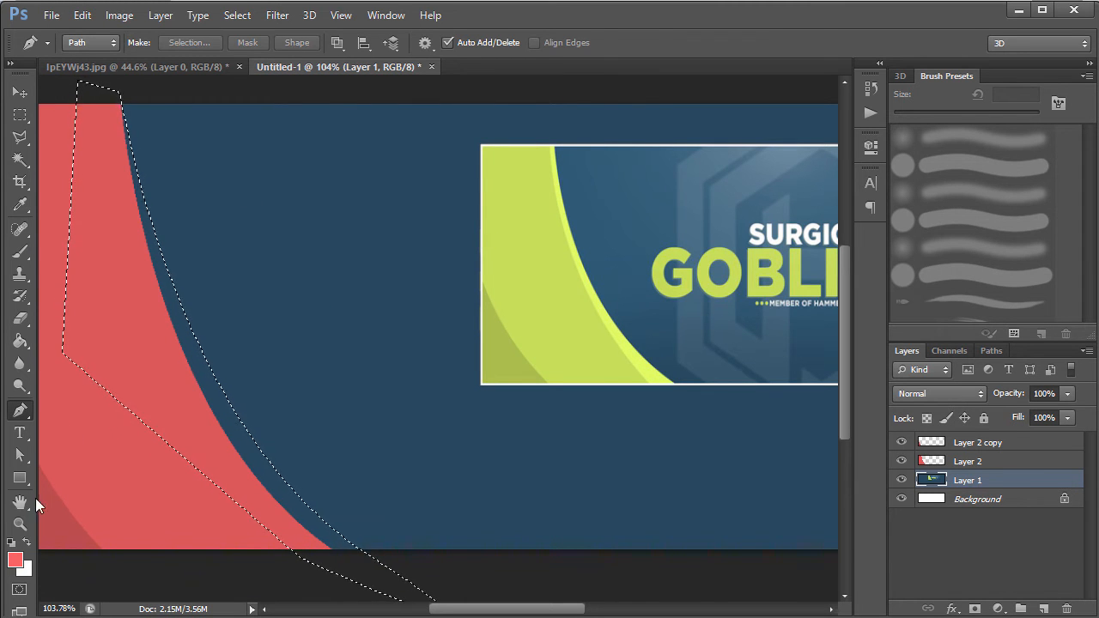
Fill the strip selection with lighter red, deselect, and fit the banner in the window
key("g")
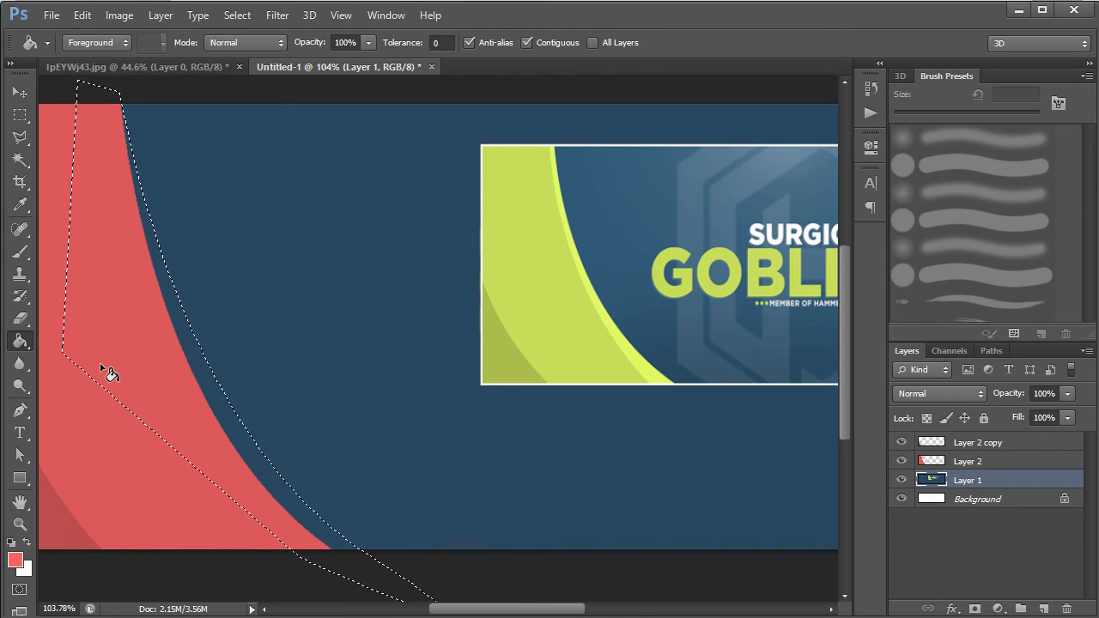
left_click(183, 349)
key("ctrl+d")
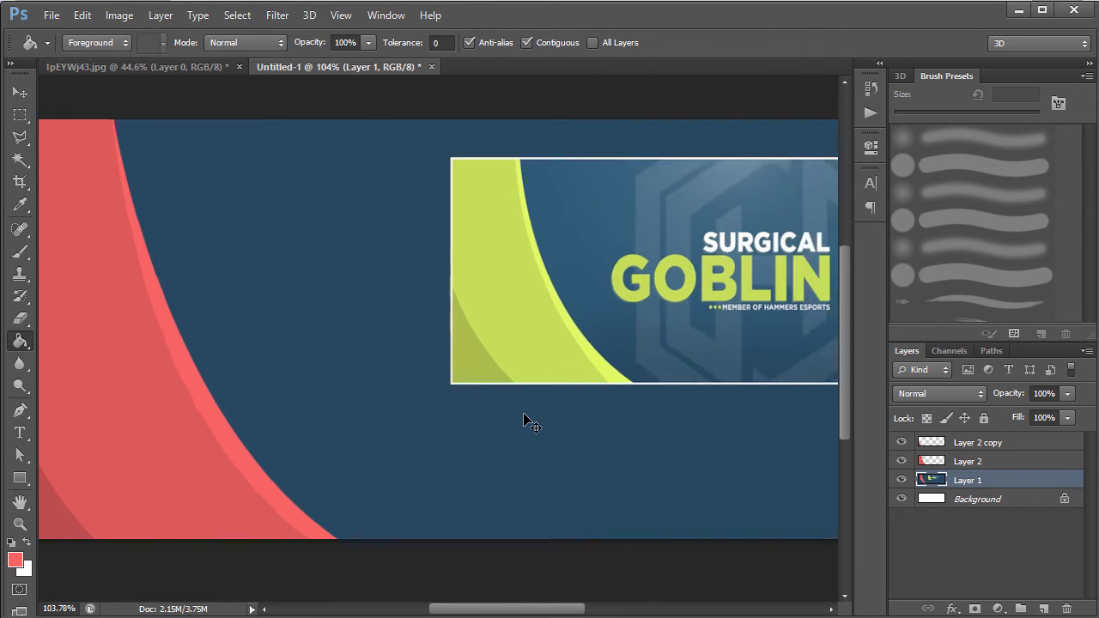
key("ctrl+0")
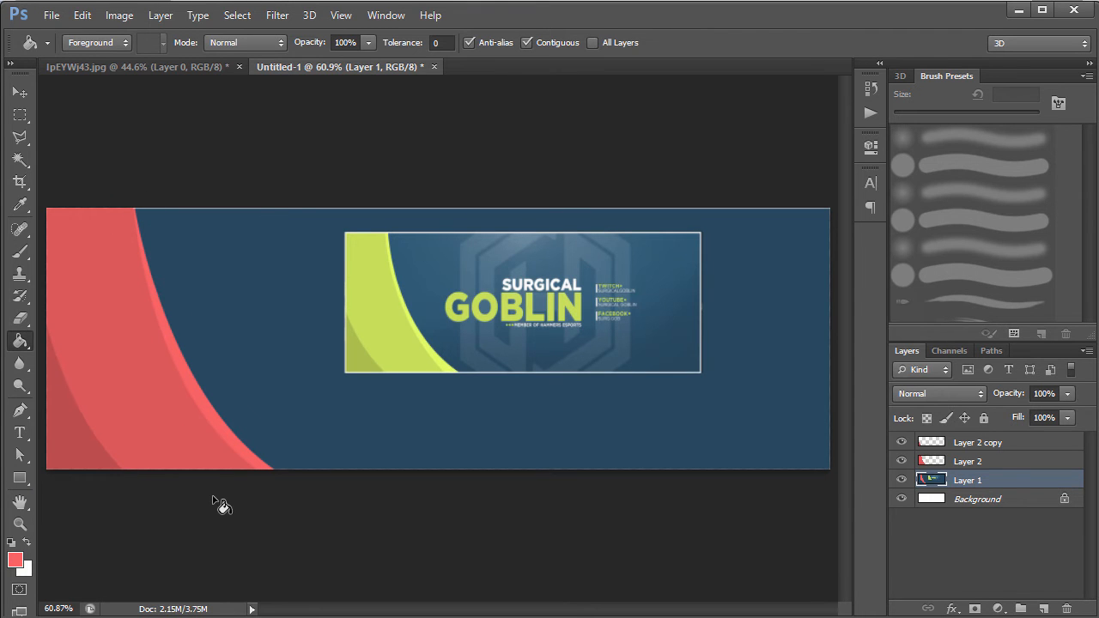
Undo the lighter red strip fill to get back the strip selection
left_click(22, 99)
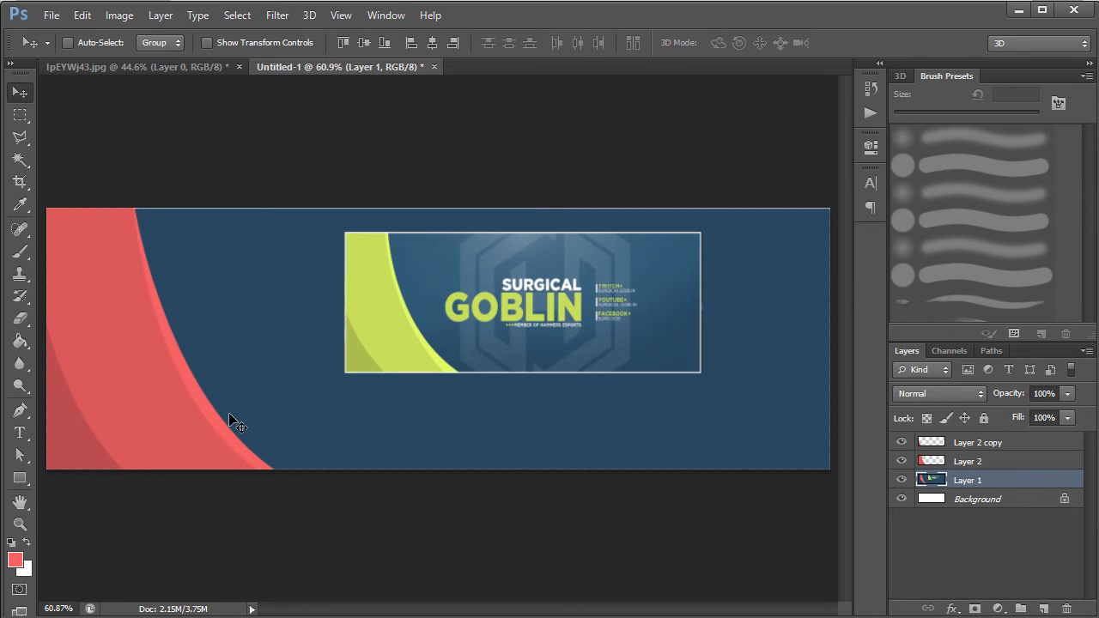
key("ctrl+alt+z")
key("ctrl+alt+z")
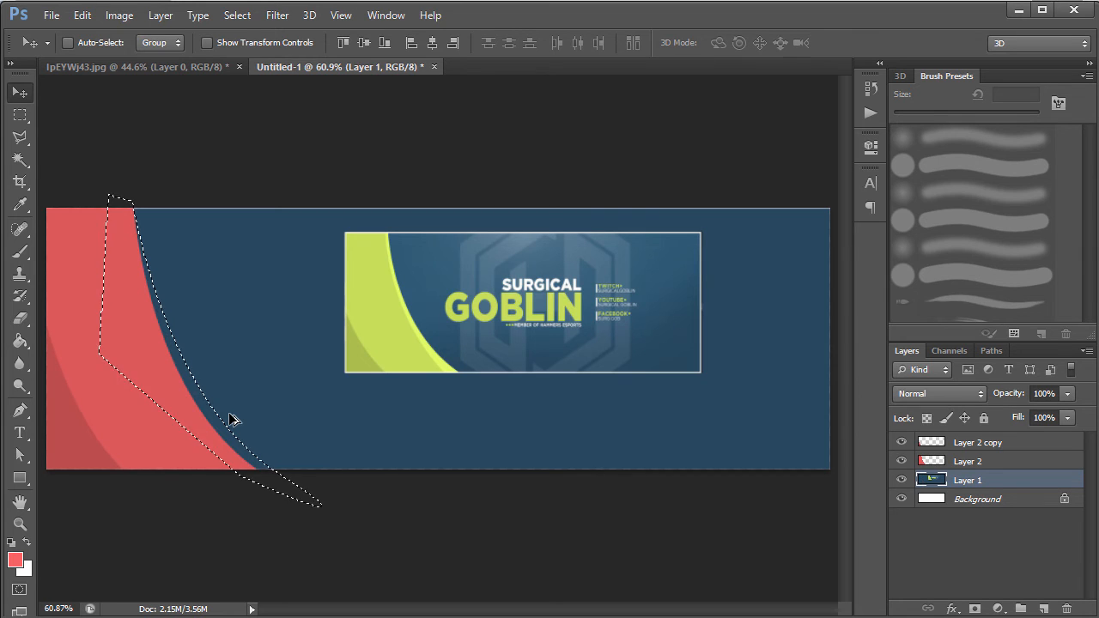
key("ctrl+alt+z")
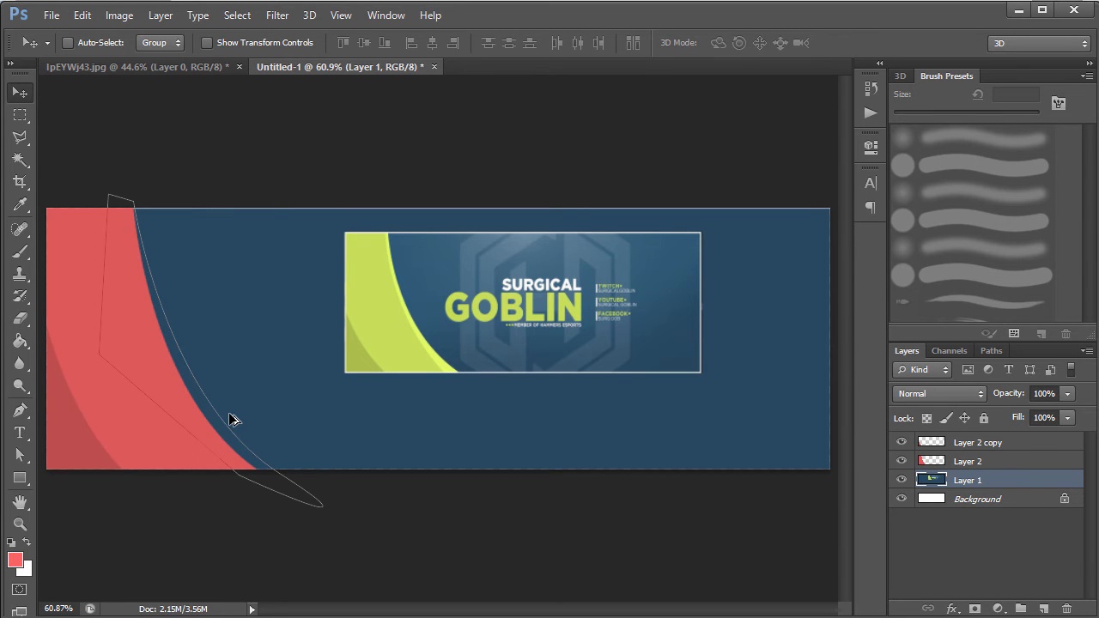
Reshape the strip path's curve with Direct Selection and refill the wider strip with red
left_click(20, 457)
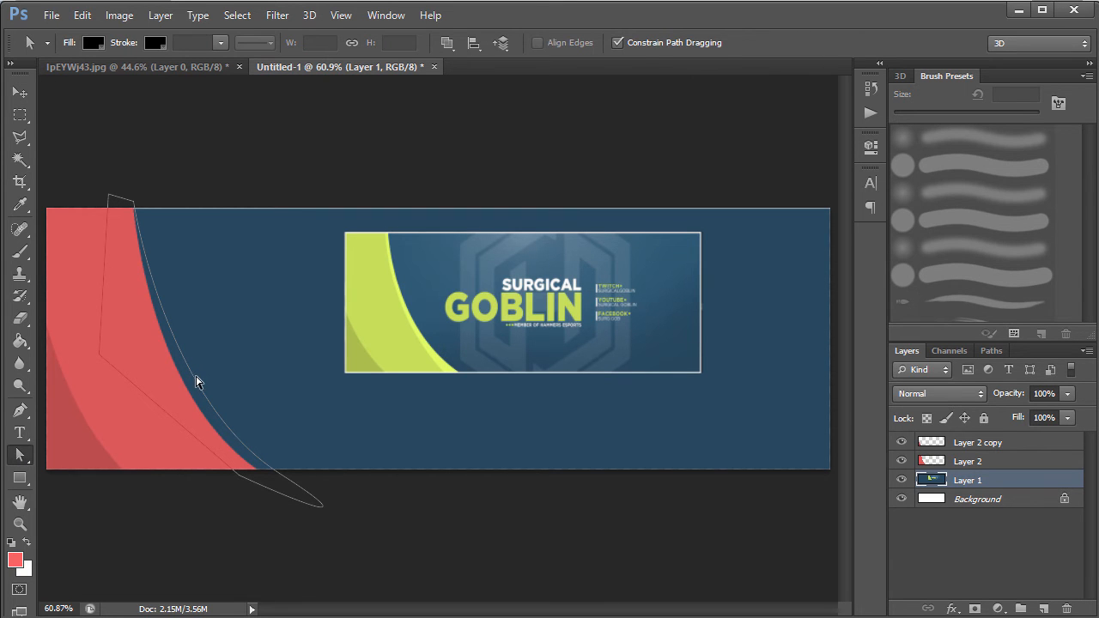
left_click(278, 475)
left_click_drag(159, 403, 153, 391)
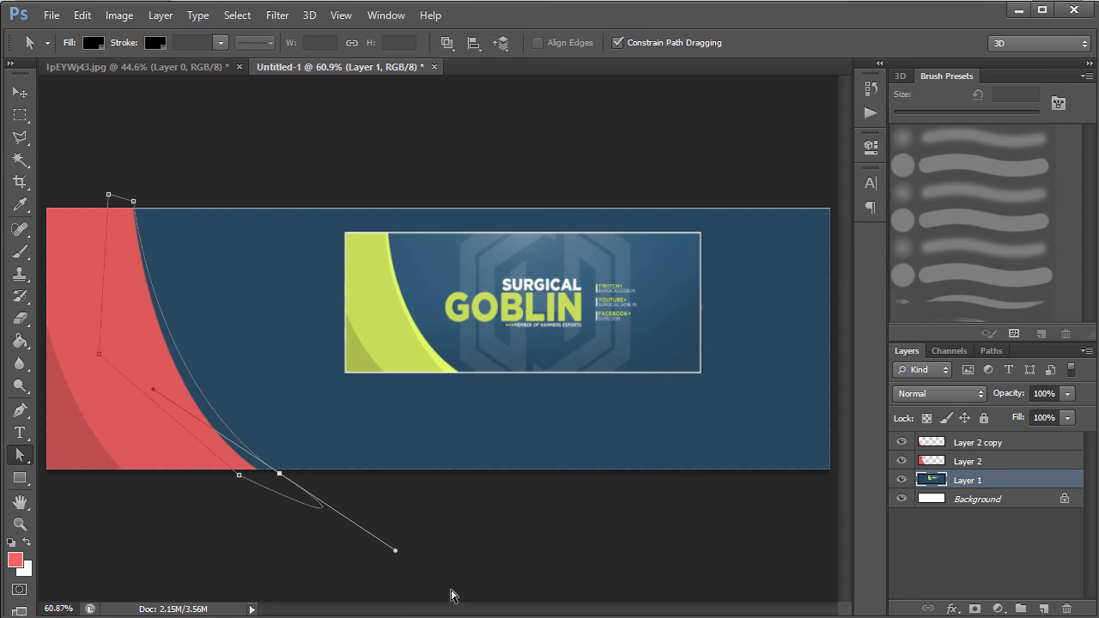
key("ctrl+Return")
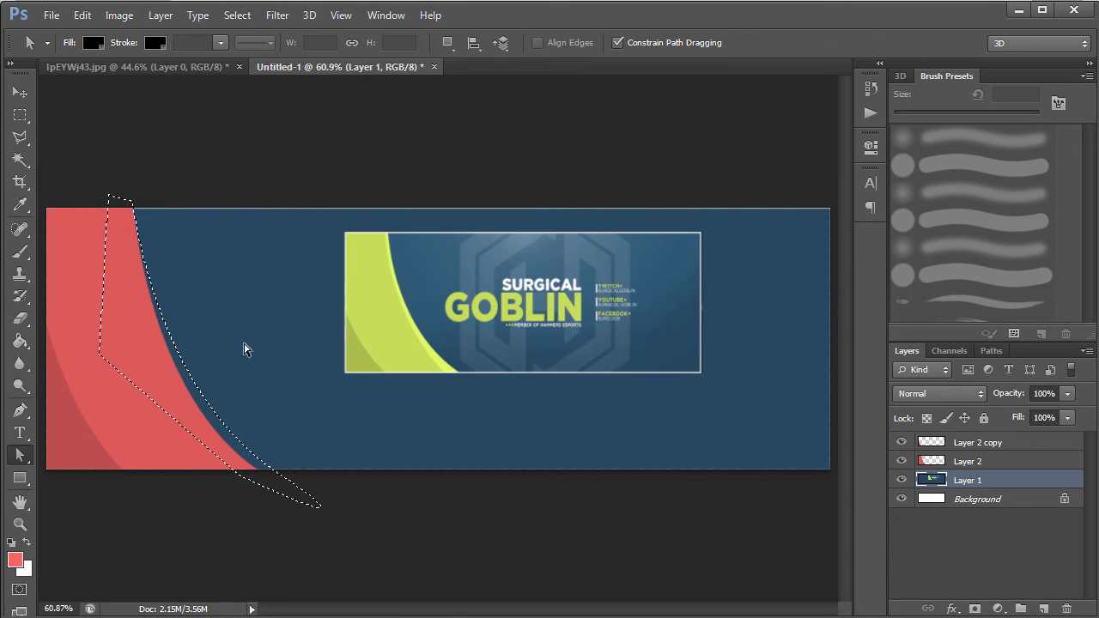
key("g")
left_click(176, 373)
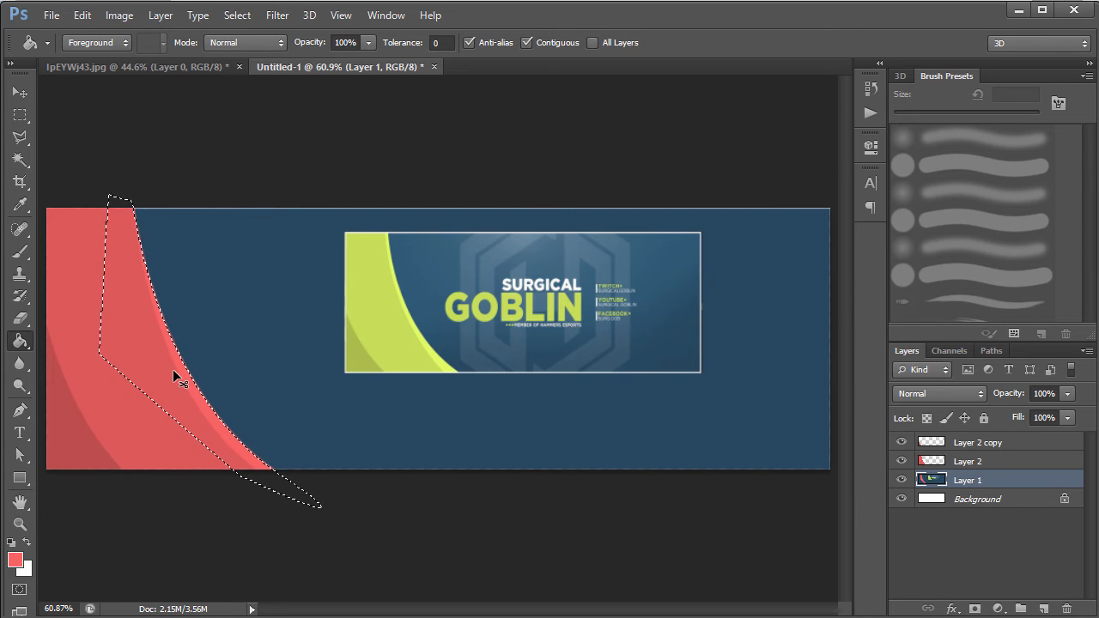
key("ctrl+d")
left_click(24, 92)
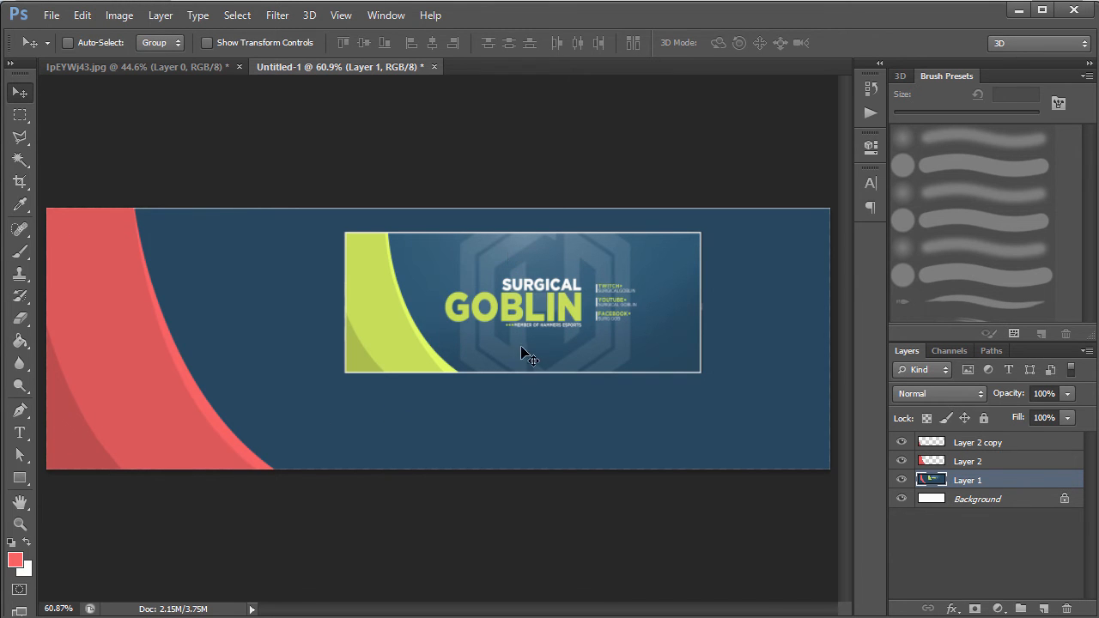
Convert the locked Background into an editable Layer 0
left_click_drag(562, 308, 482, 368)
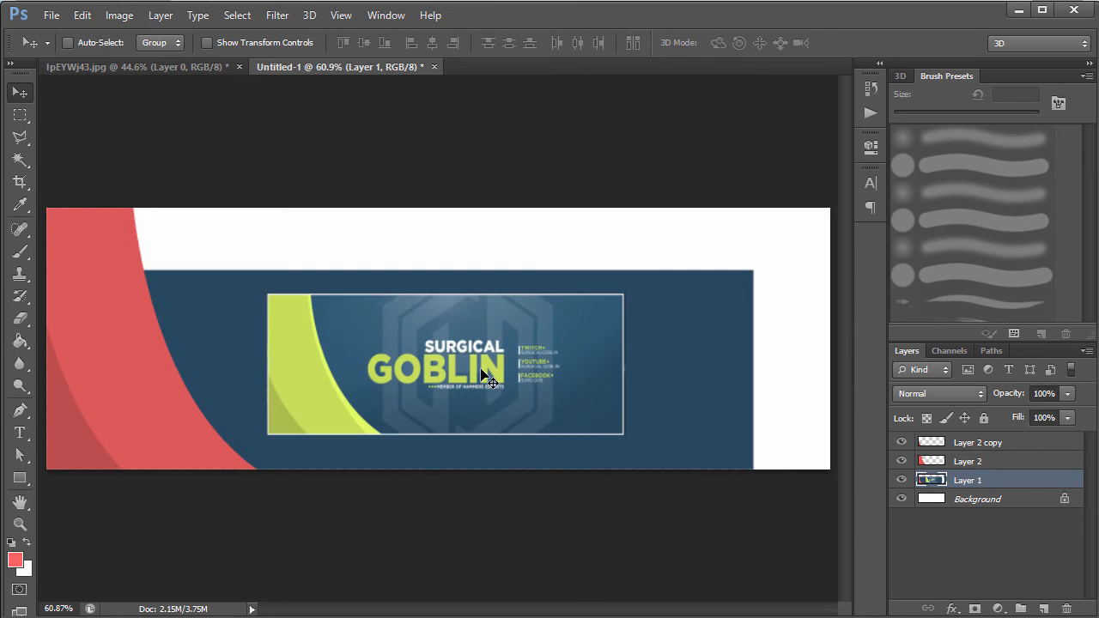
key("ctrl+z")
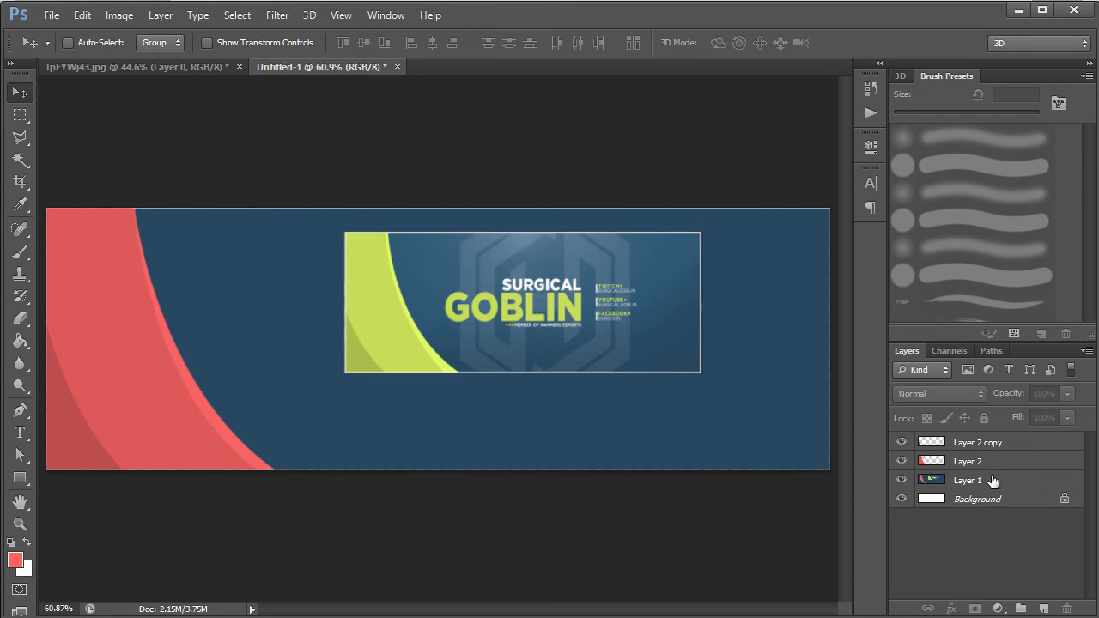
mouse_move(307, 386)
left_mouse_down()
mouse_move(297, 468)
mouse_move(314, 374)
left_mouse_up()
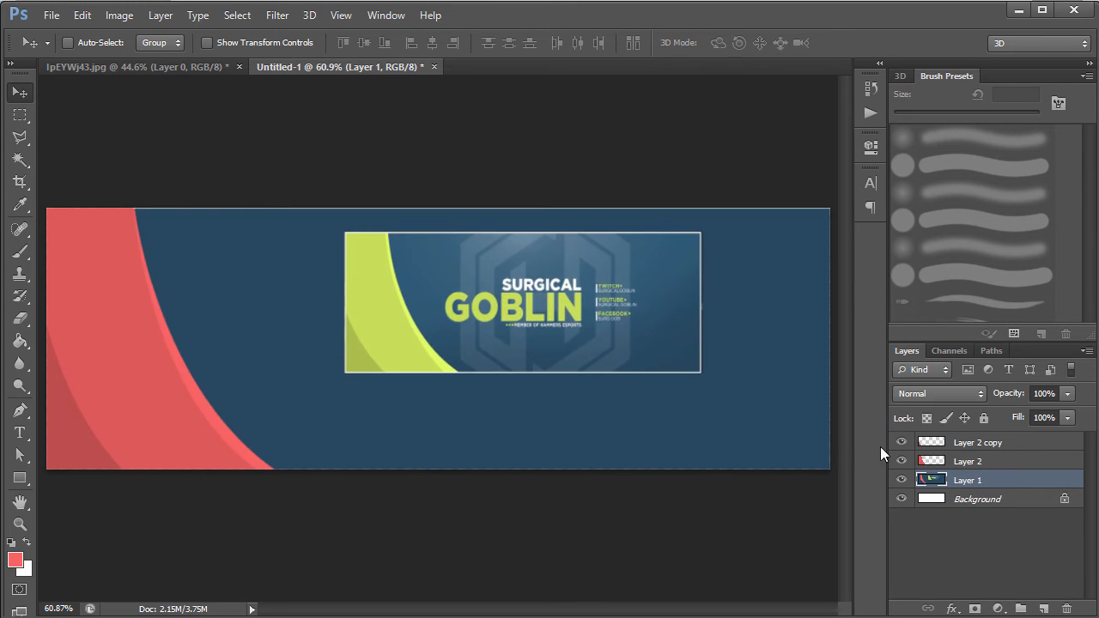
left_click(1027, 503)
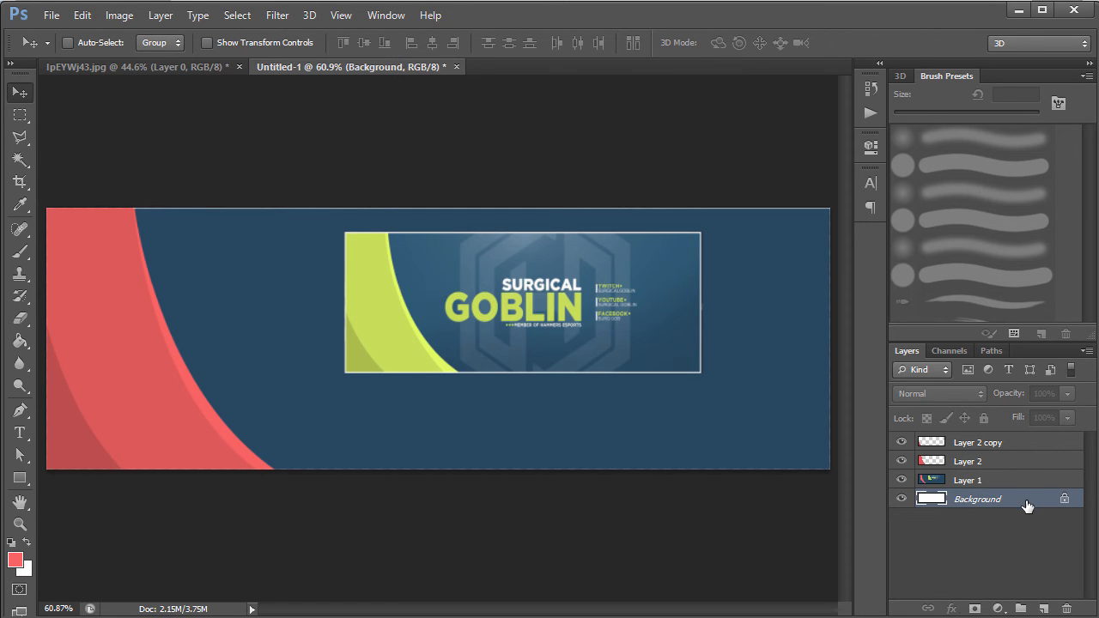
double_click(1027, 503)
left_click(731, 203)
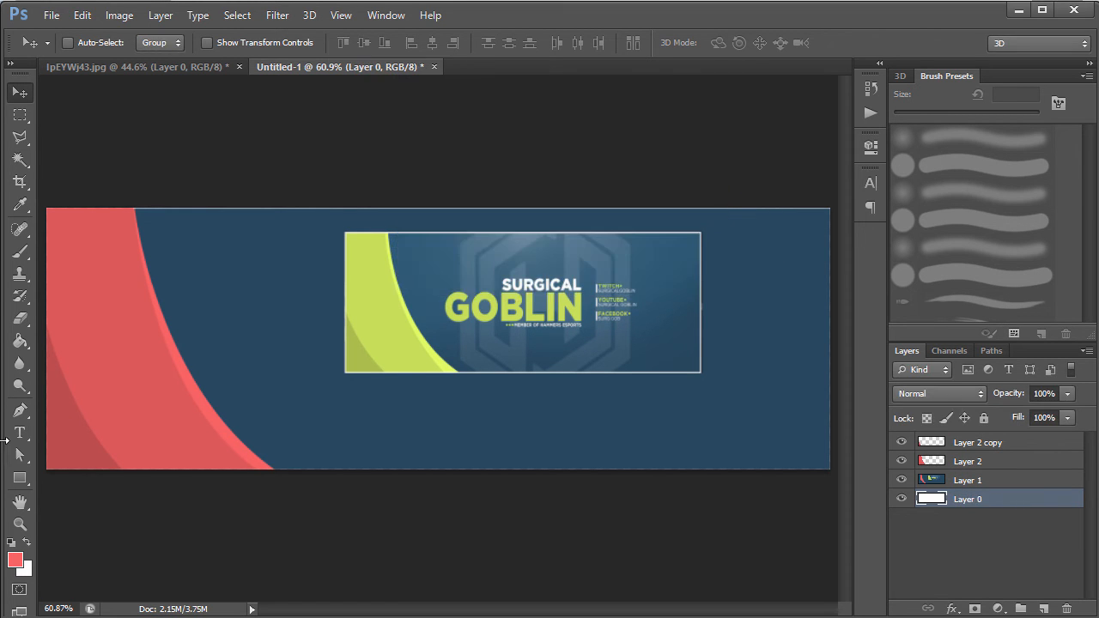
Sample the banner's navy blue with the Eyedropper and Paint Bucket fill Layer 0 with it
key("i")
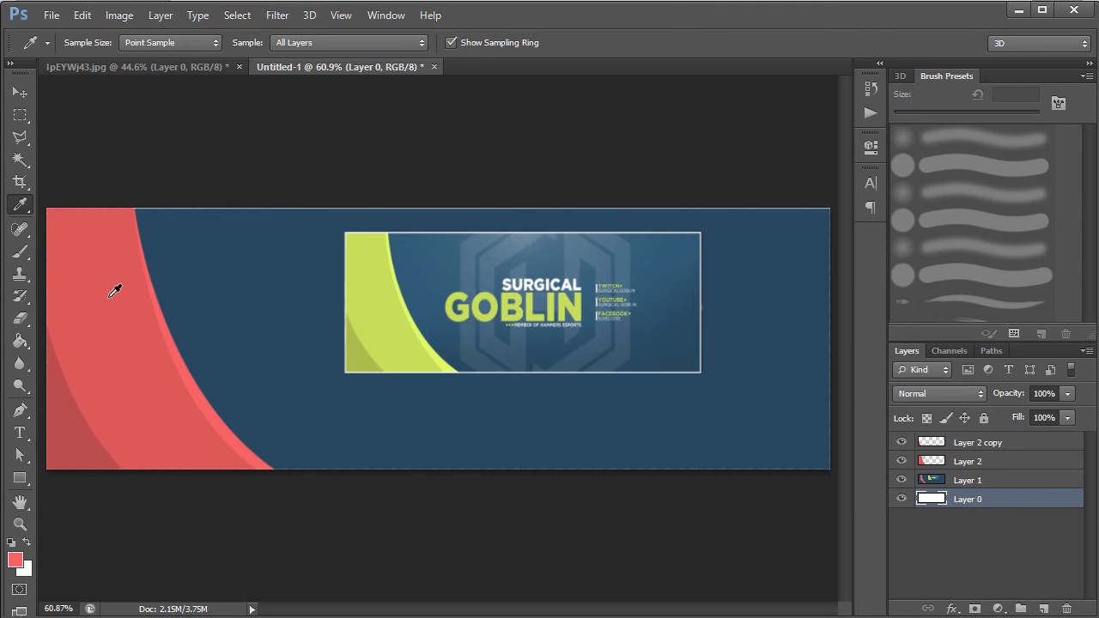
left_click(270, 279)
key("h")
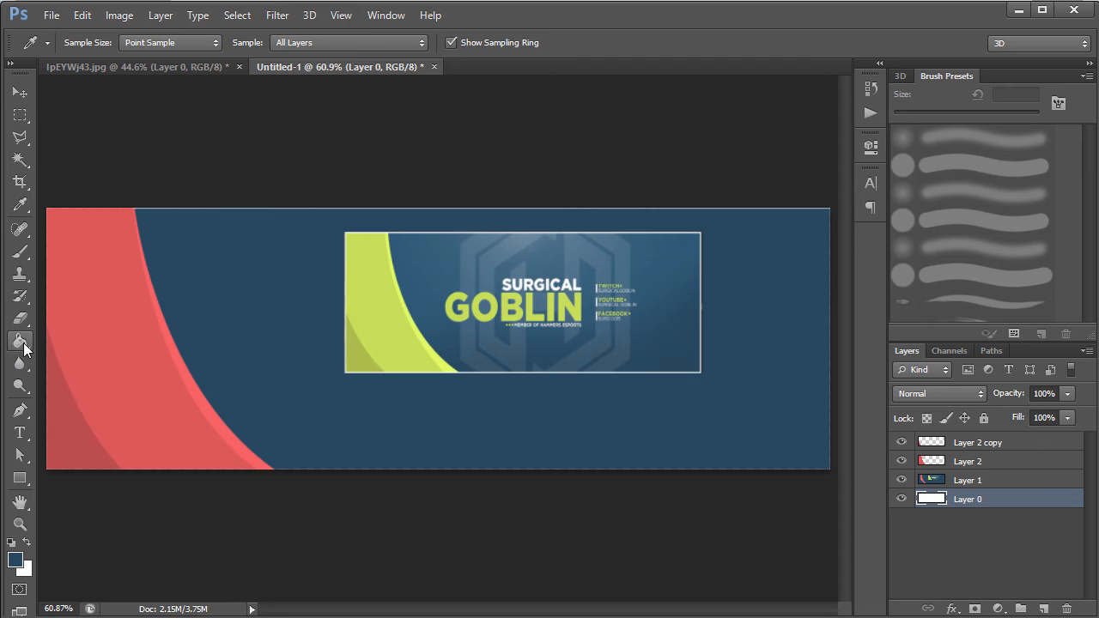
left_click(19, 341)
left_click(584, 414)
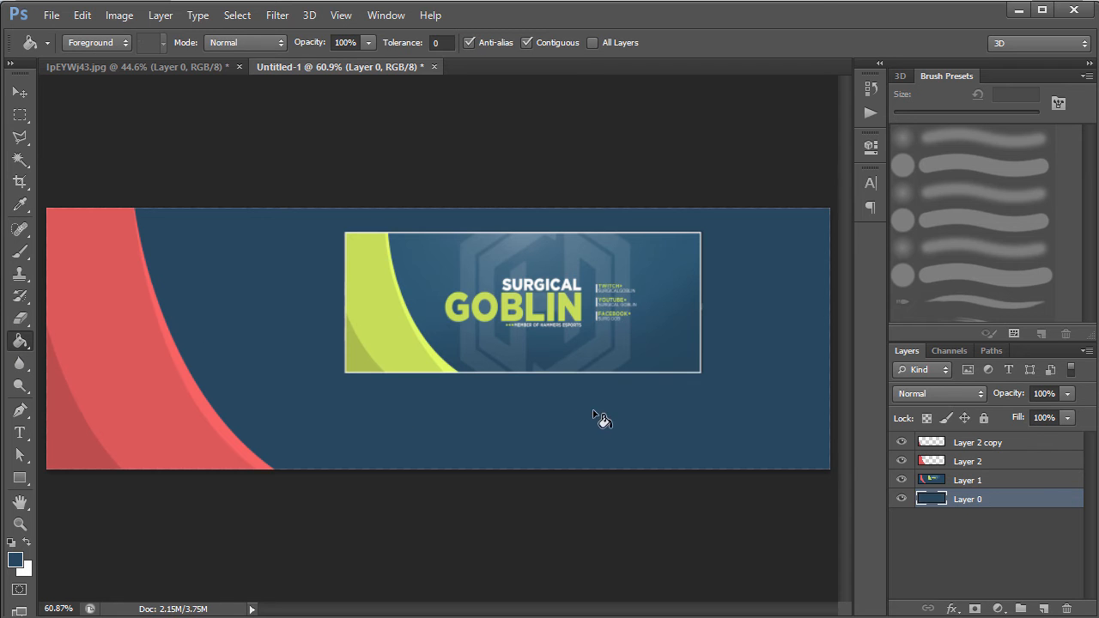
left_click(901, 481)
left_click(901, 481)
Select Layer 1 and toggle its visibility to check the navy fill beneath
left_click(971, 483)
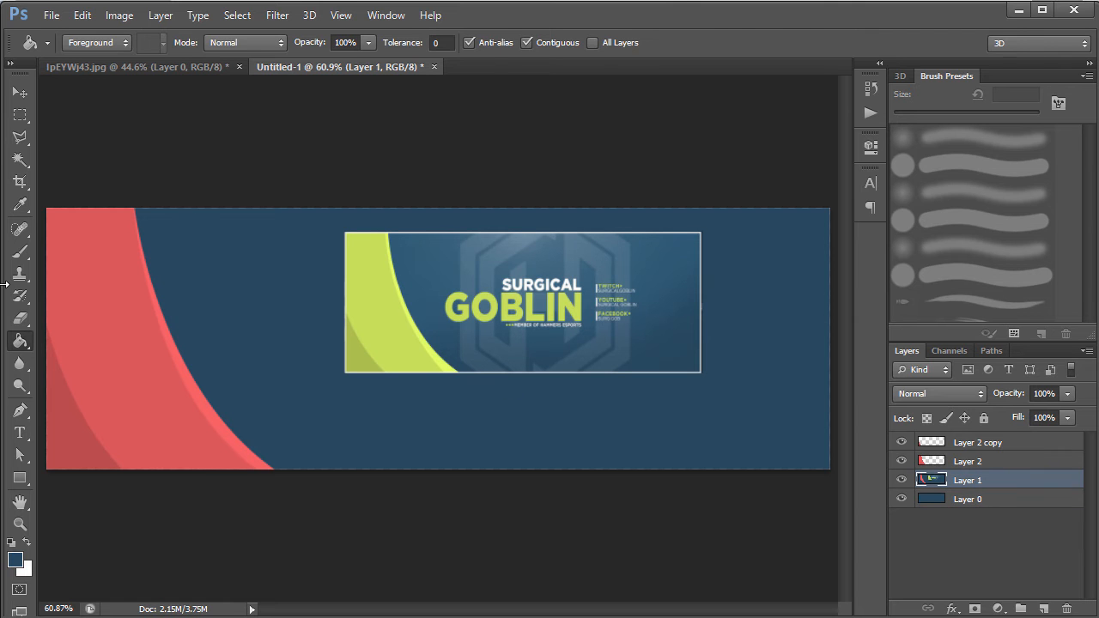
left_click(20, 92)
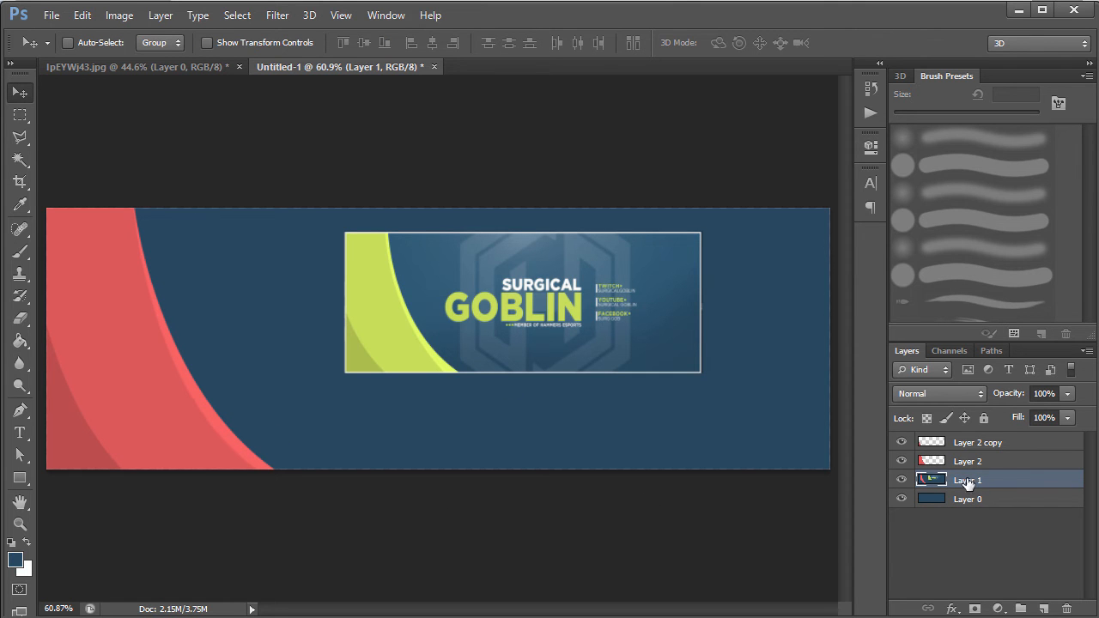
left_click(901, 481)
left_click(901, 481)
Copy the lighter red edge strip onto a new layer above Layer 1
left_click(21, 161)
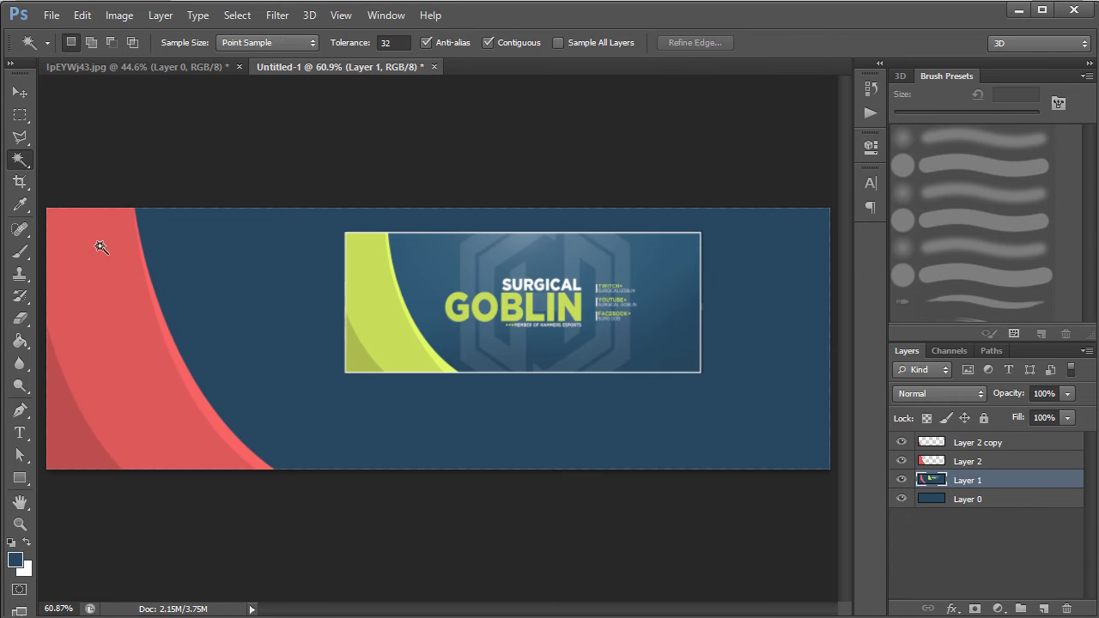
left_click(212, 418)
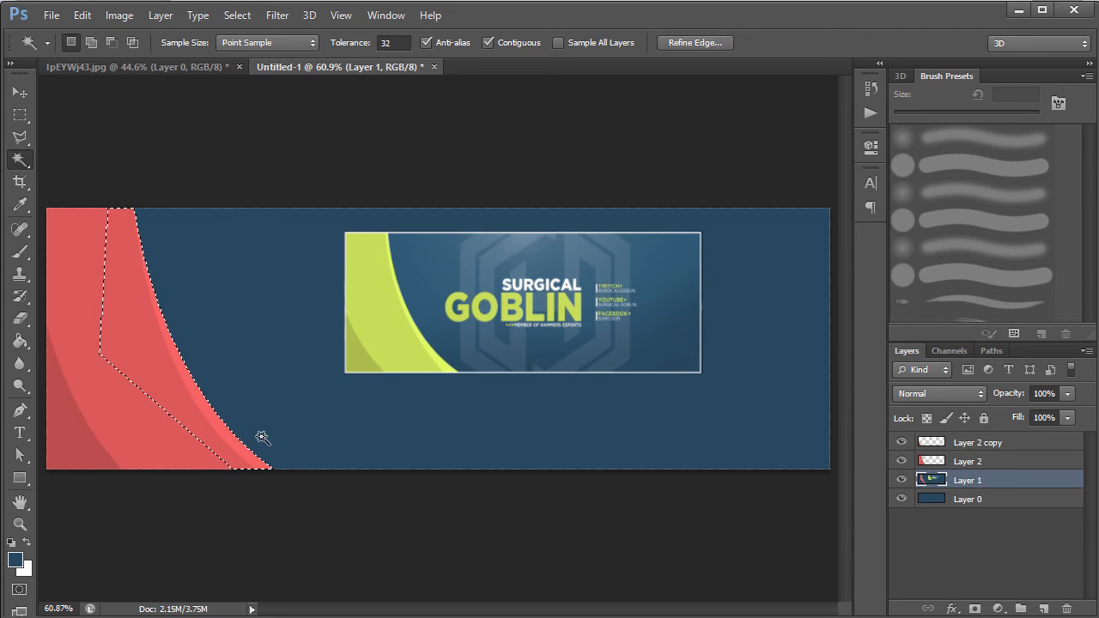
left_click(1044, 609)
key("ctrl+v")
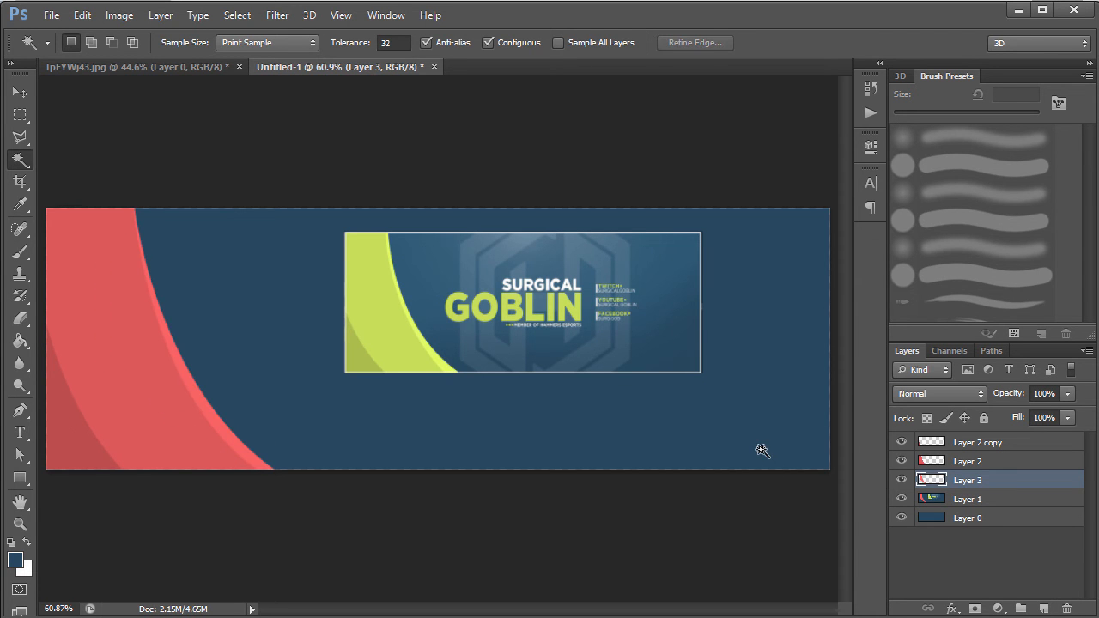
left_click(902, 499)
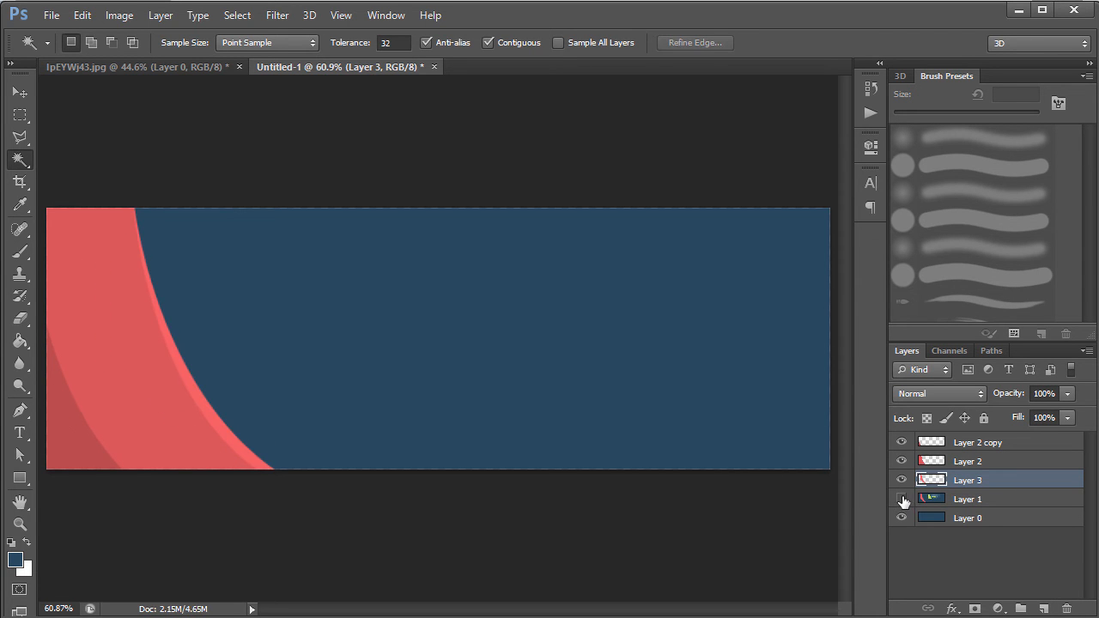
left_click(902, 499)
key("v")
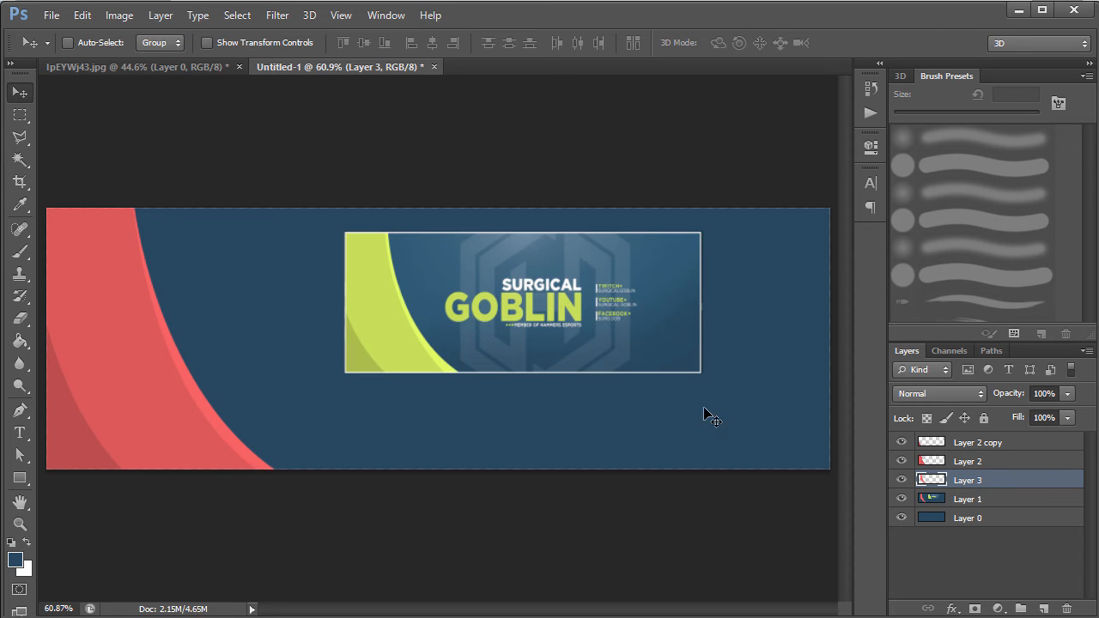
left_click_drag(180, 345, 234, 333)
key("ctrl+z")
Shift the Layer 1 banner about 9.45 cm right and delete its red angular shape
left_click(998, 500)
left_click_drag(475, 292, 608, 293)
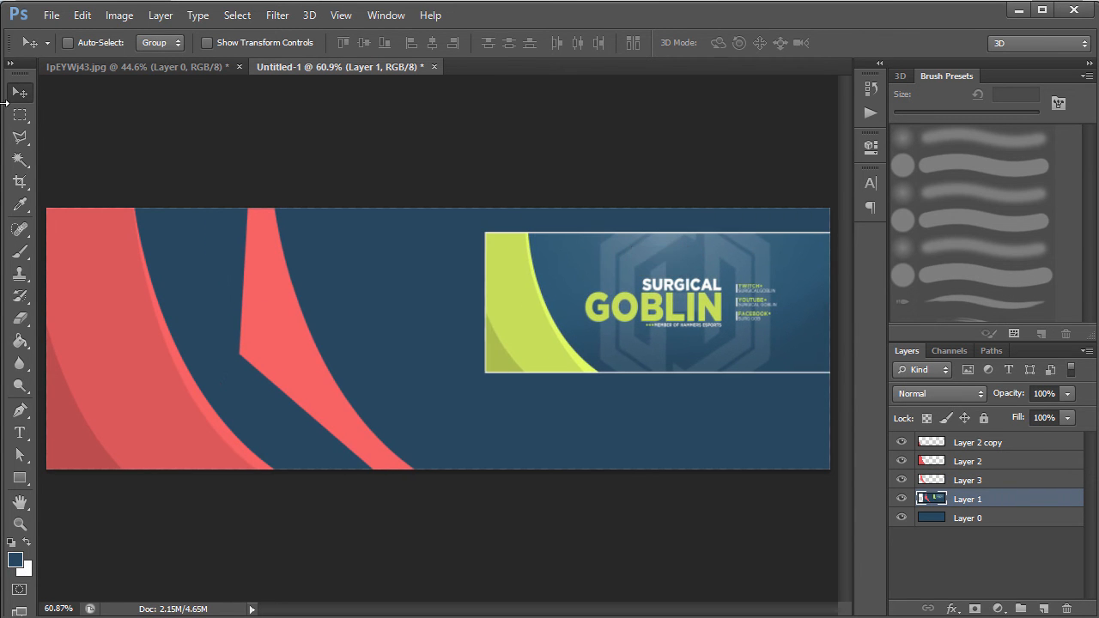
left_click(19, 159)
left_click(248, 337)
key("Delete")
key("ctrl+d")
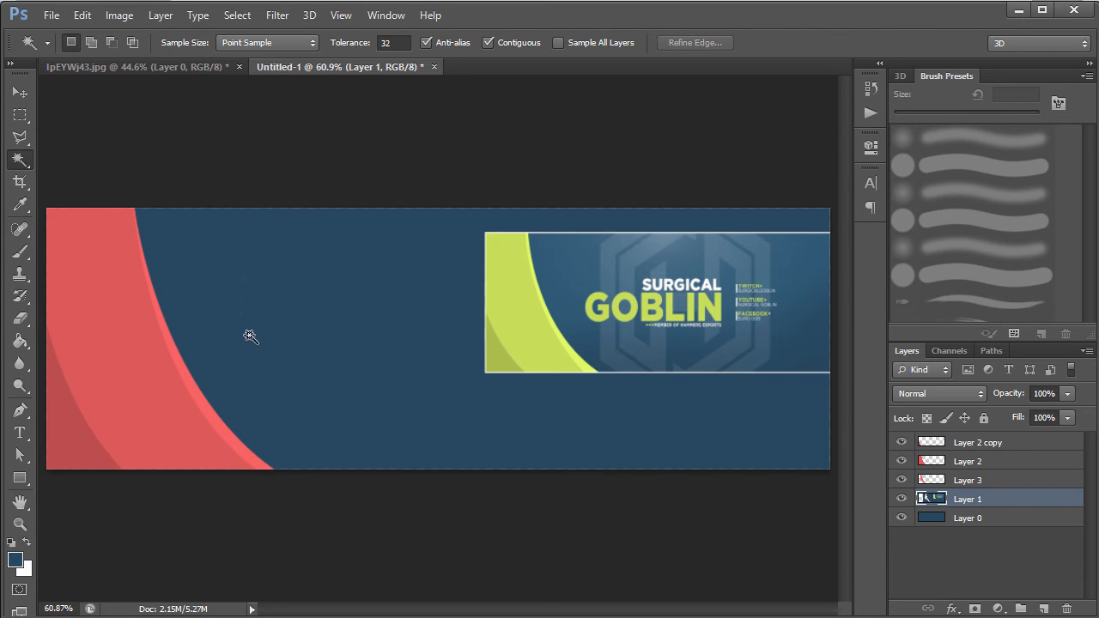
Drag the reference banner back toward the canvas centre
key("v")
left_click_drag(558, 338, 421, 363)
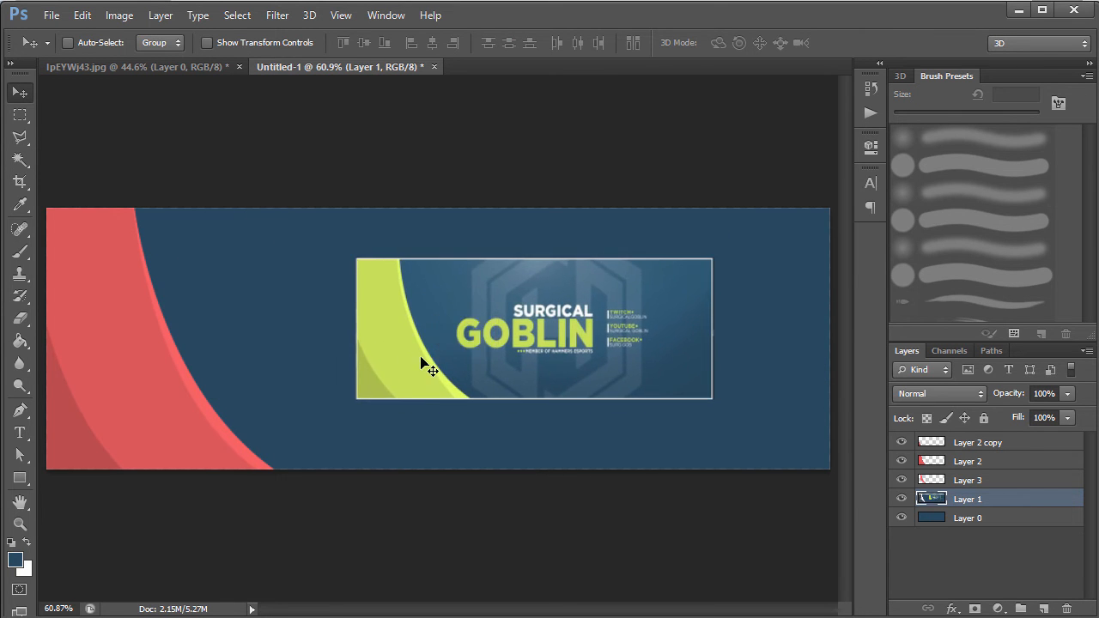
left_click(20, 434)
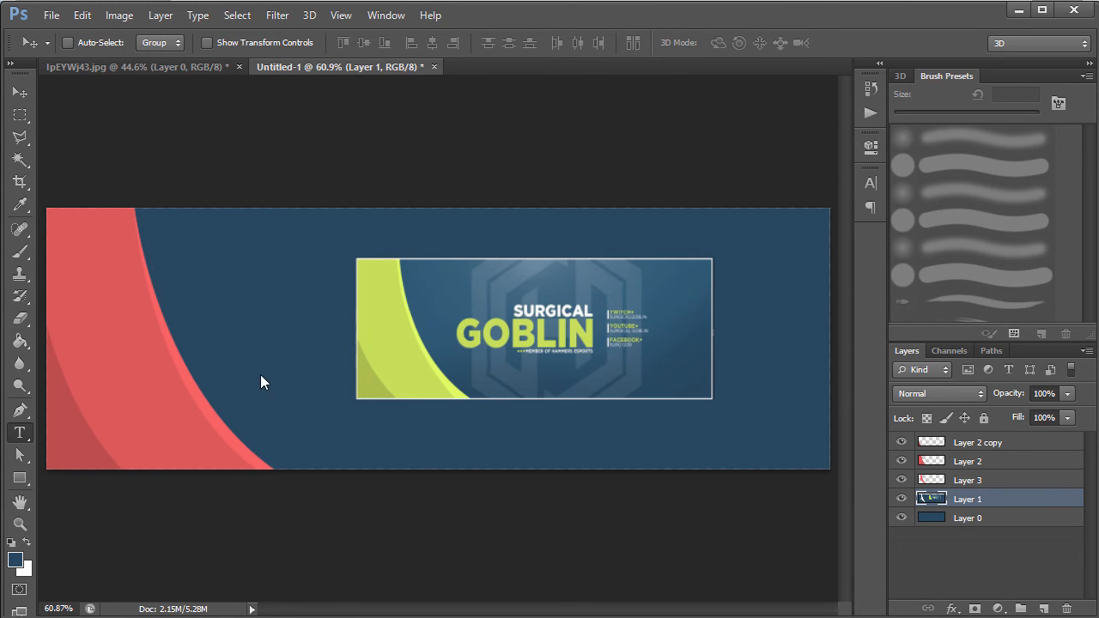
Type a two-line title 'DEVIL' / 'GAME' on a new text layer
left_click(279, 337)
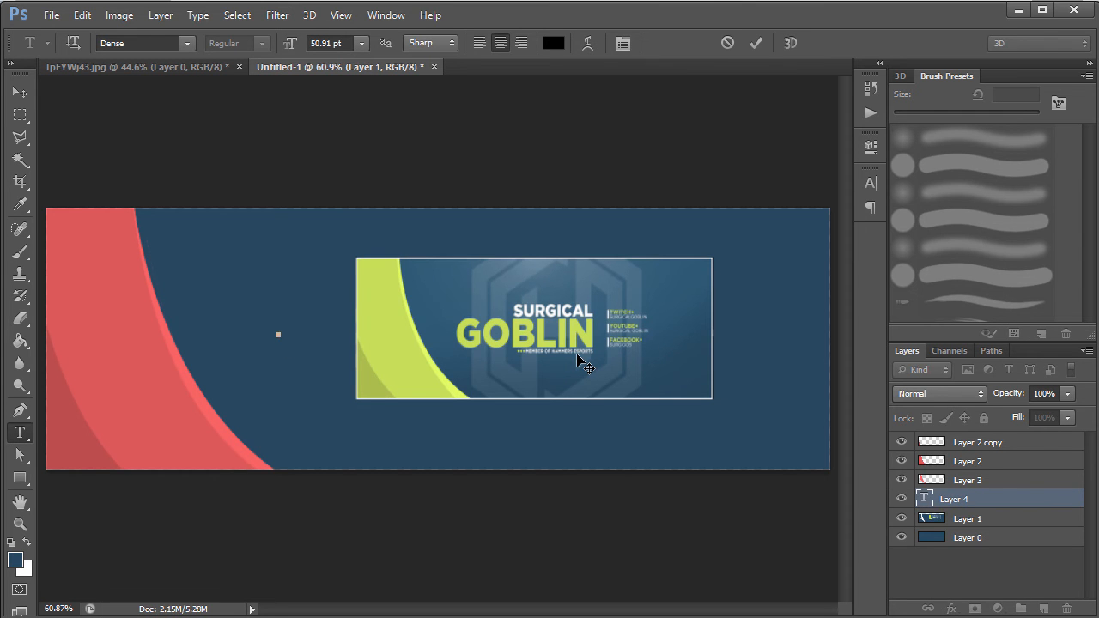
type("DEVIL")
key("Return")
type("GAME")
Set the title font to Porter, after trying Gotham Black and Gotham Bold, and place it beside the banner
key("ctrl+a")
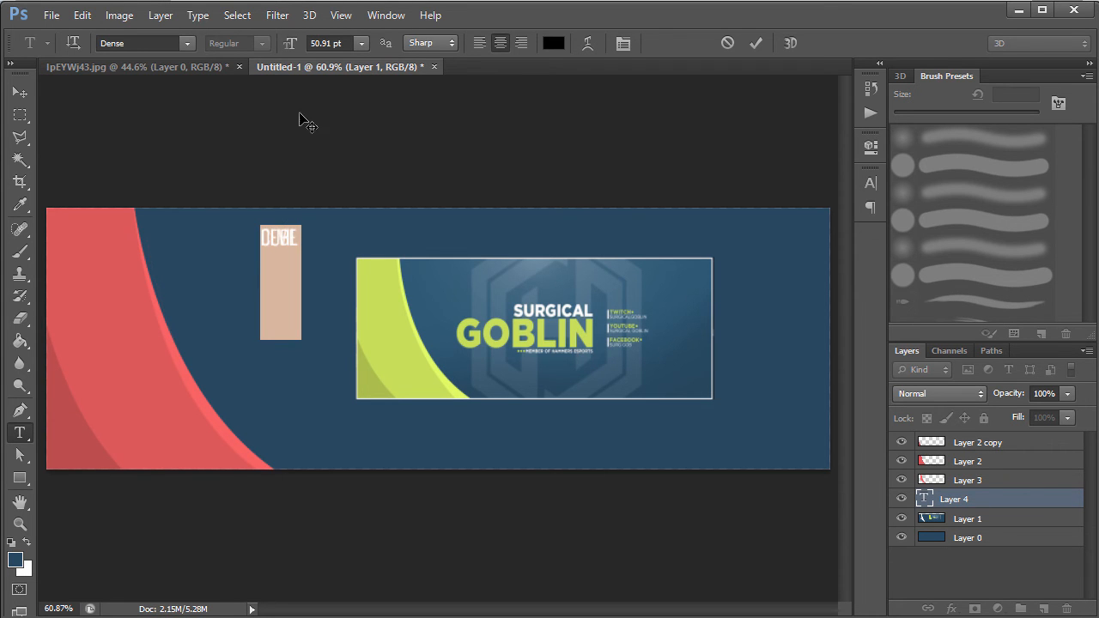
left_click(140, 39)
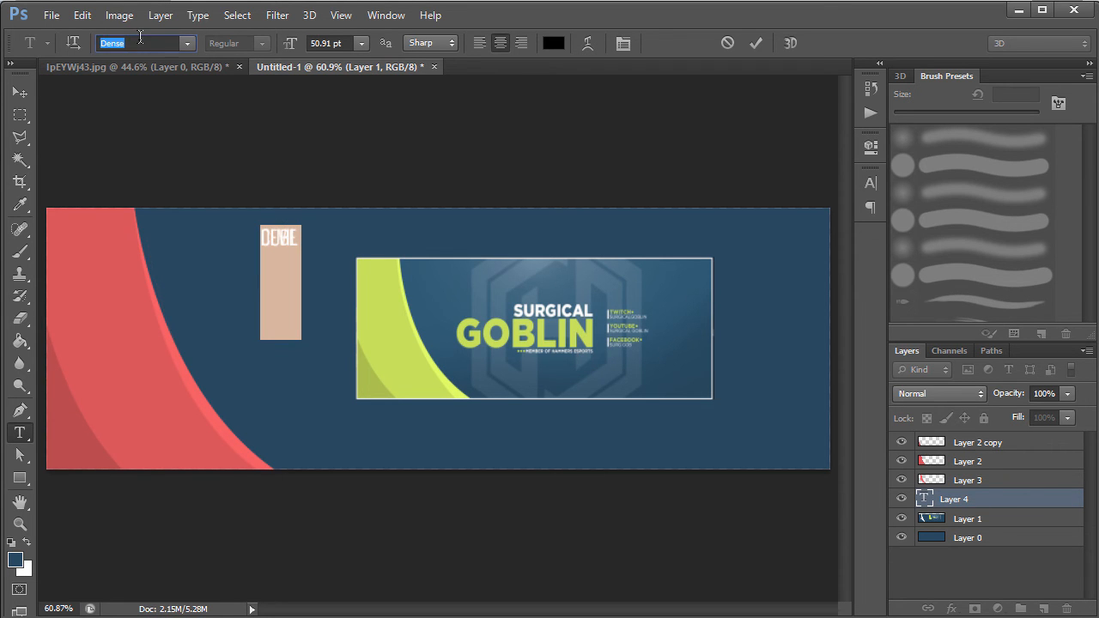
type("Gotham Black")
key("Return")
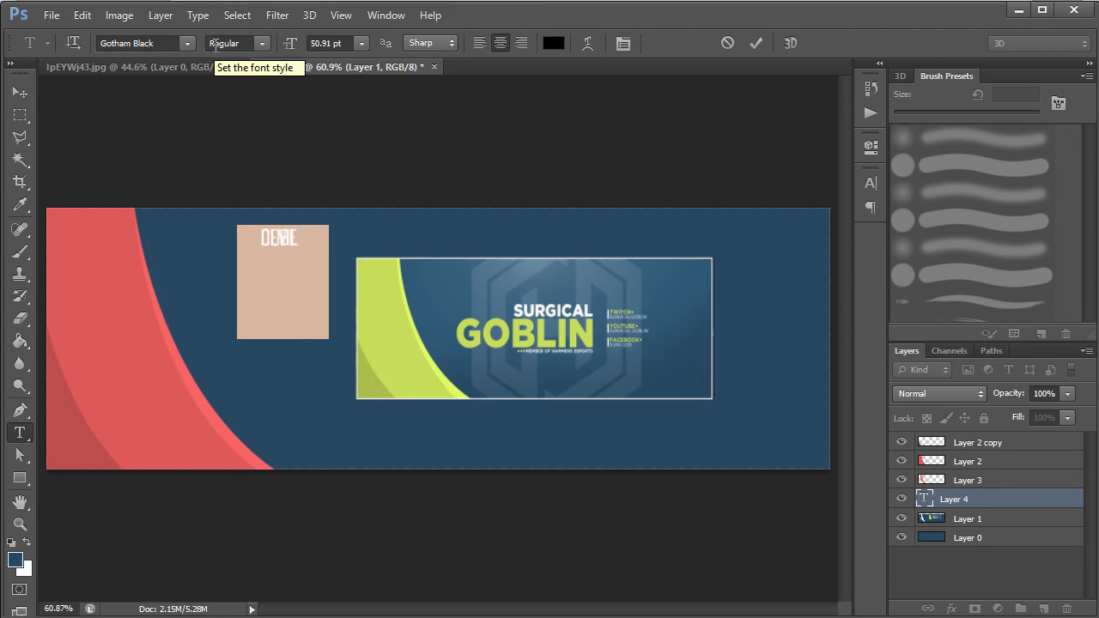
left_click(189, 45)
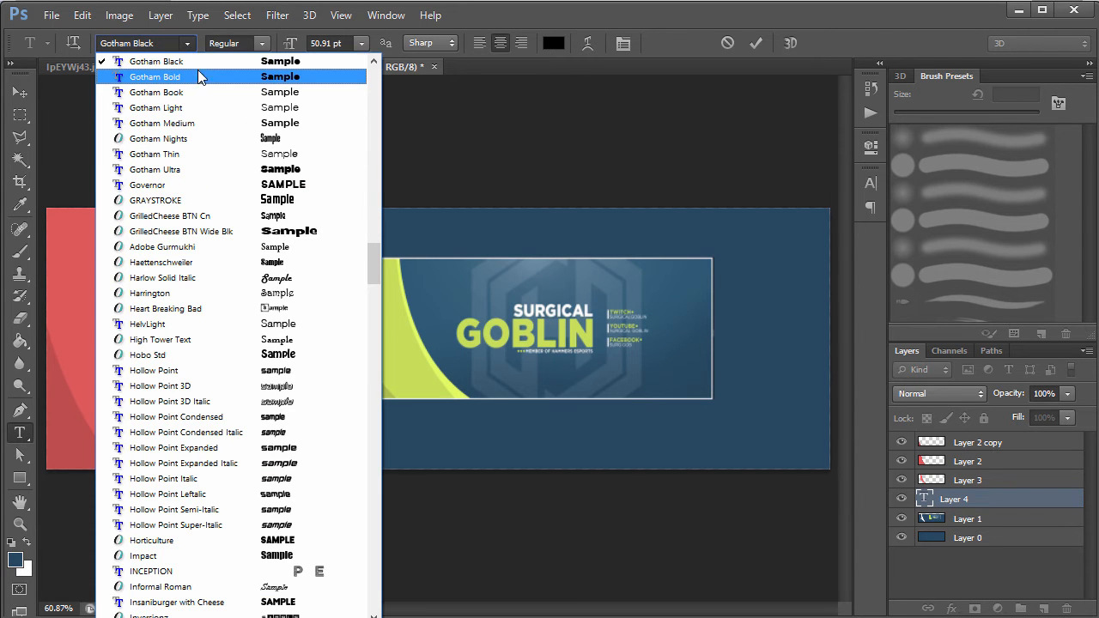
left_click(197, 77)
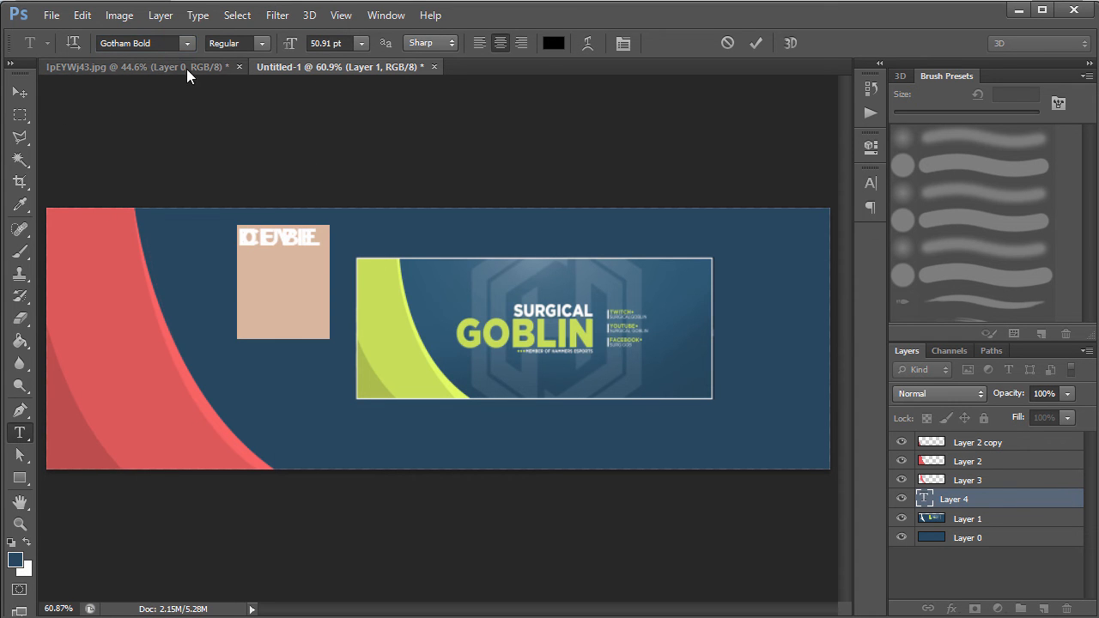
left_click(167, 44)
type("Porter")
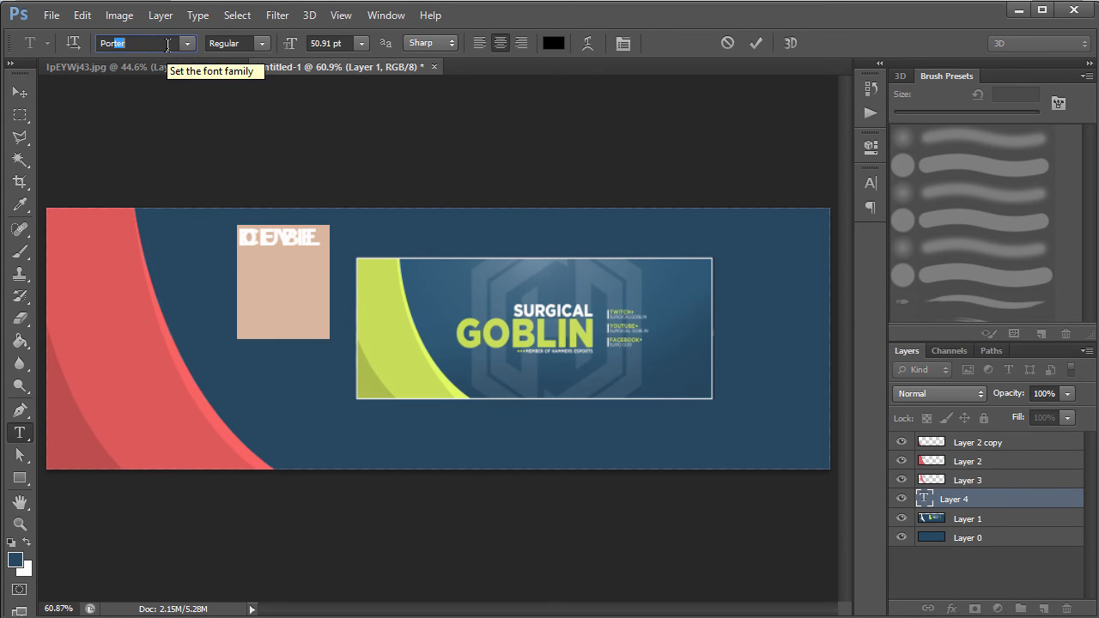
key("Return")
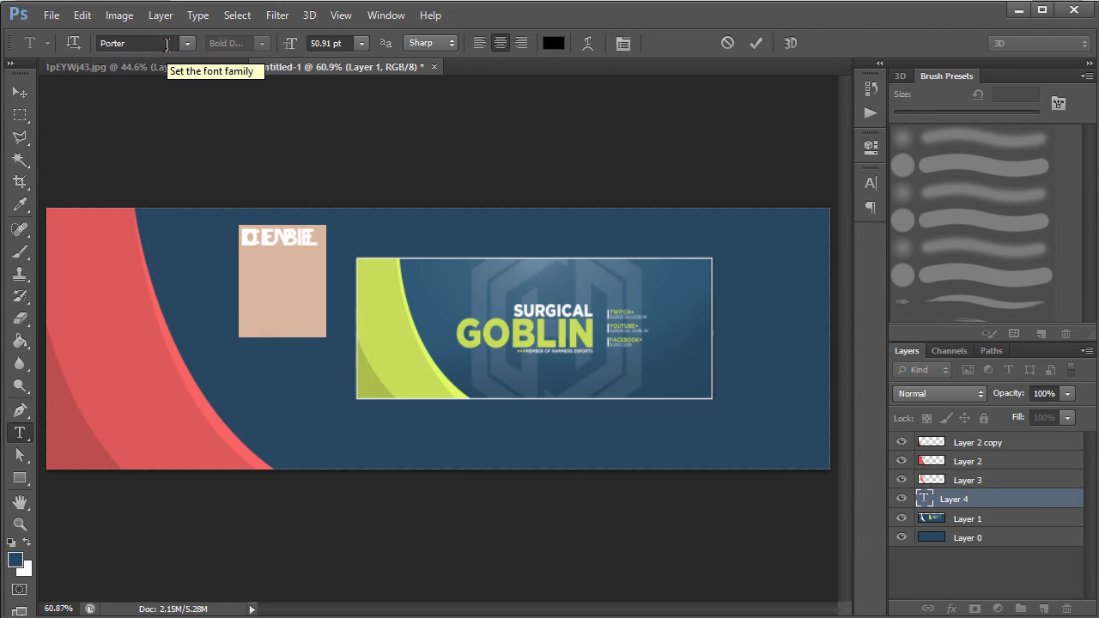
left_click(20, 91)
left_click_drag(285, 254, 321, 363)
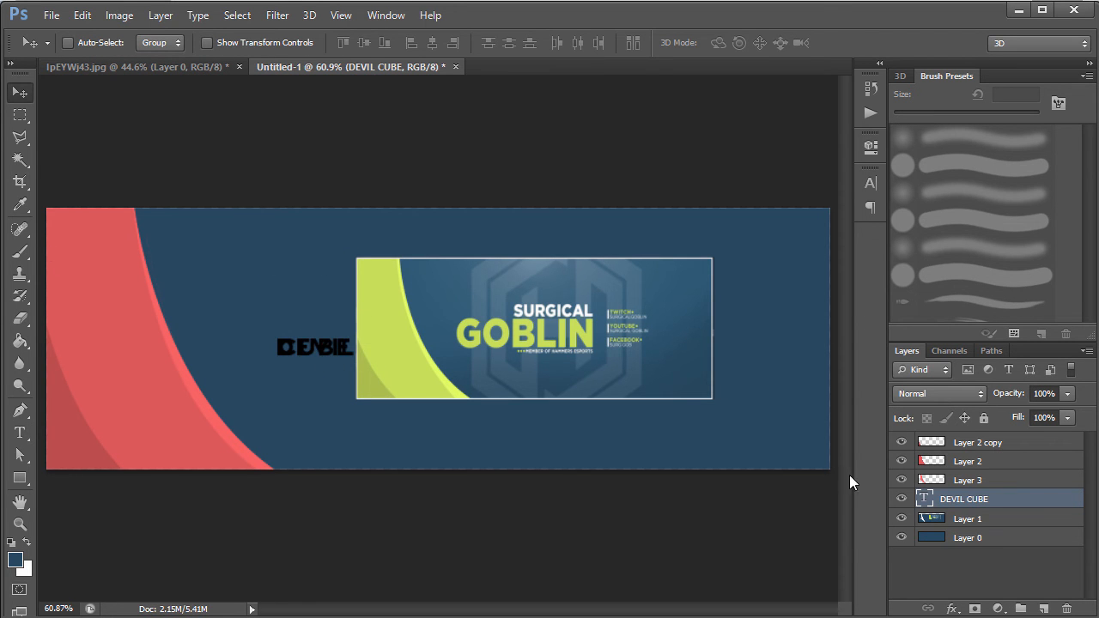
Enlarge the title text to 226.91 pt in the Character settings
double_click(925, 498)
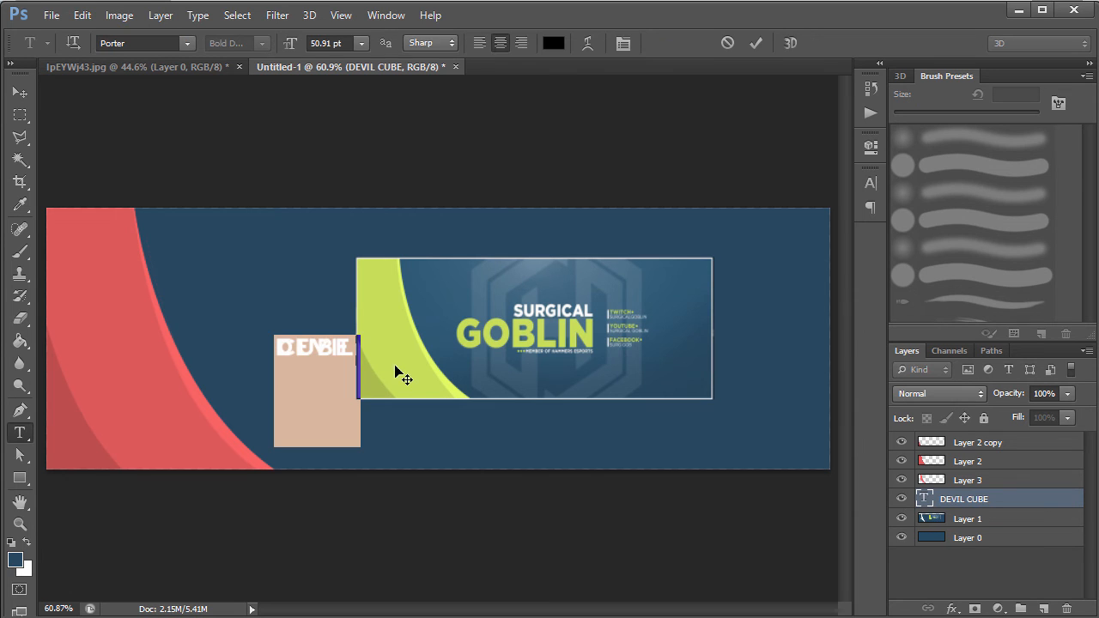
left_click(870, 183)
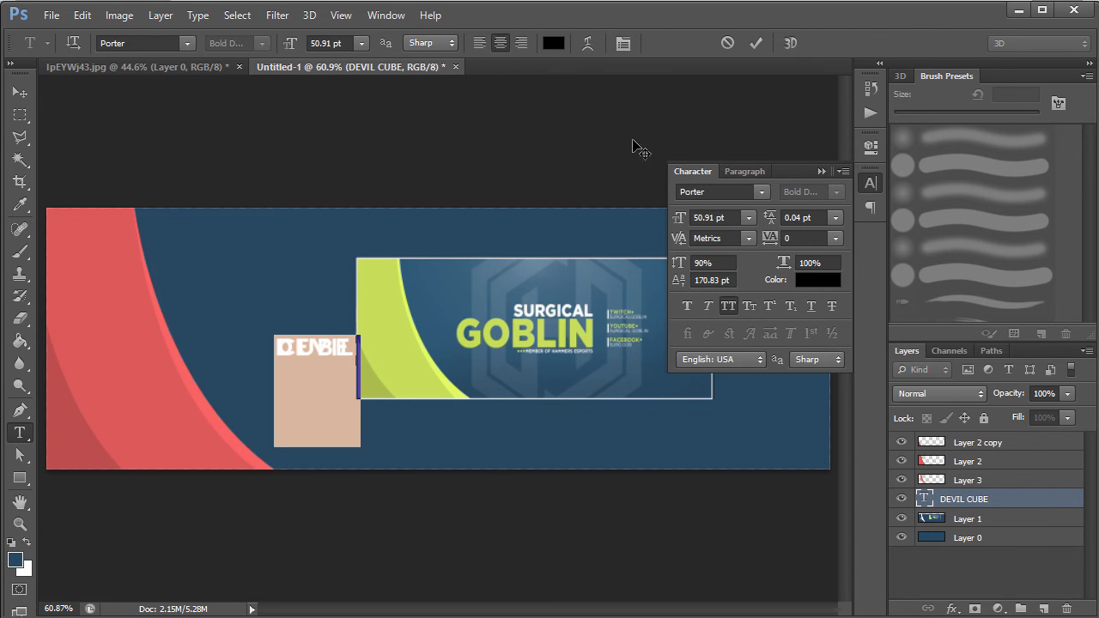
left_click(388, 16)
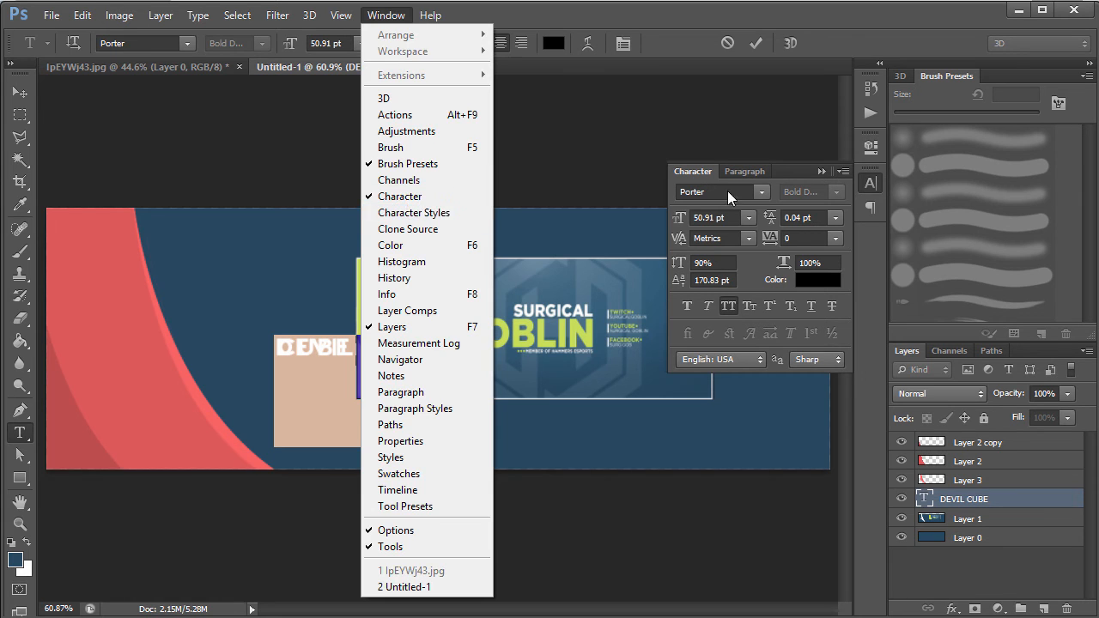
left_click(776, 202)
left_click_drag(673, 220, 909, 223)
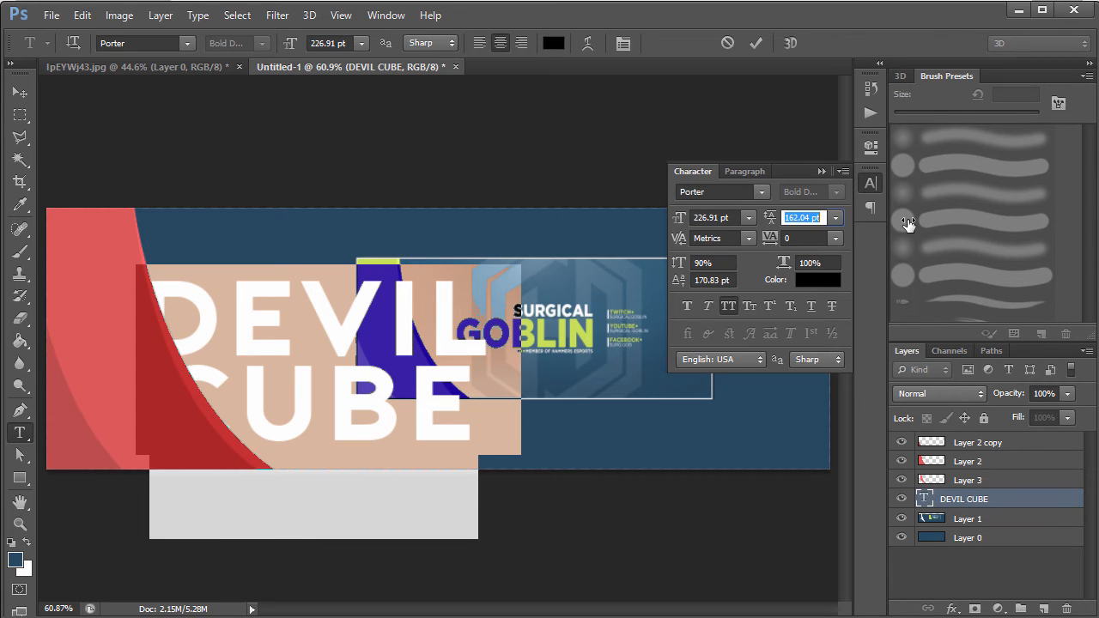
left_click(827, 172)
Retype the title as just 'DEVIL' and tighten its letter spacing
left_click_drag(469, 419, 147, 400)
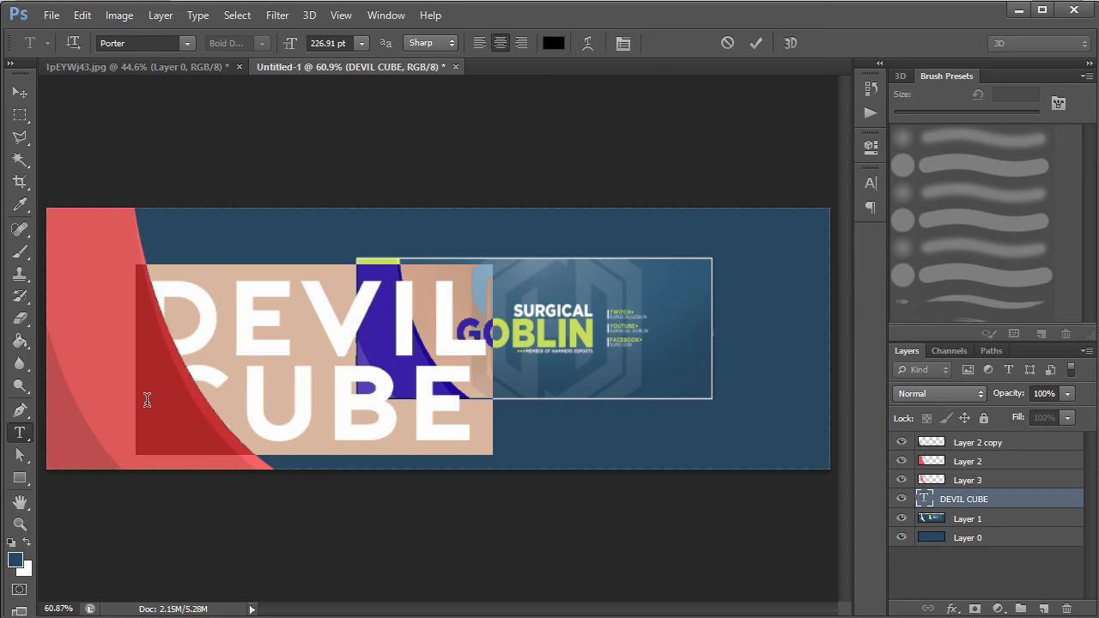
type("DEVIL")
key("ctrl+a")
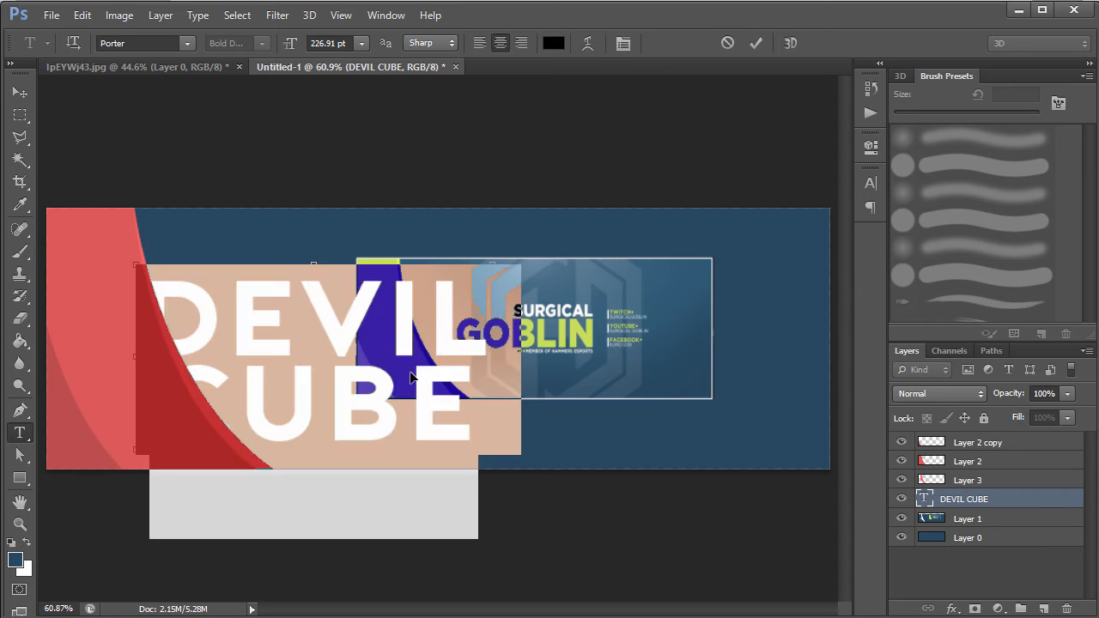
type("DEVIL")
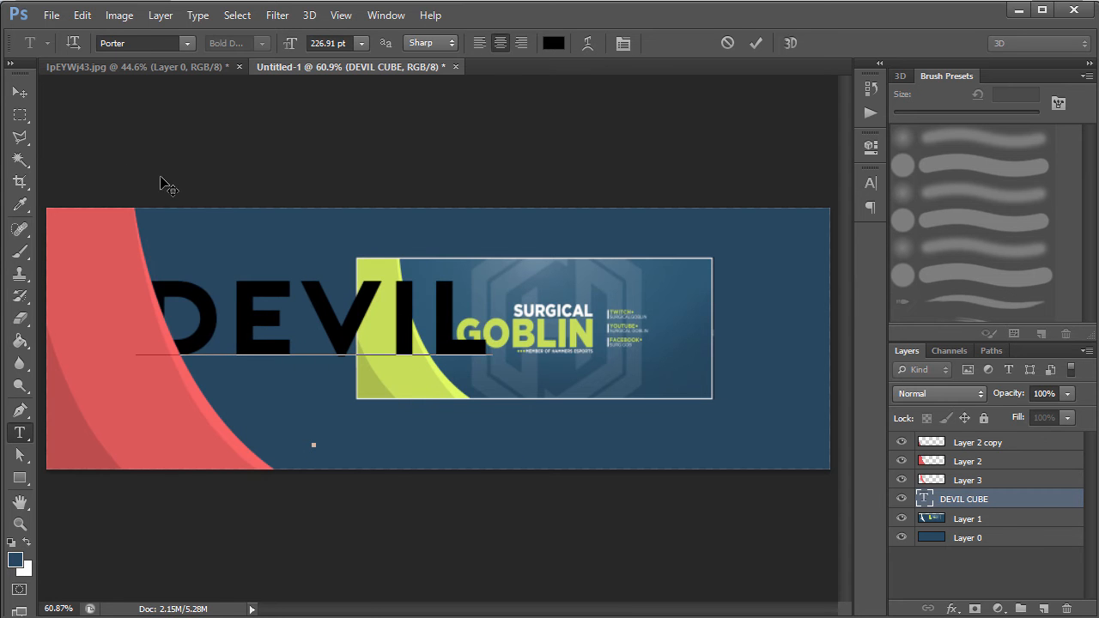
left_click(872, 184)
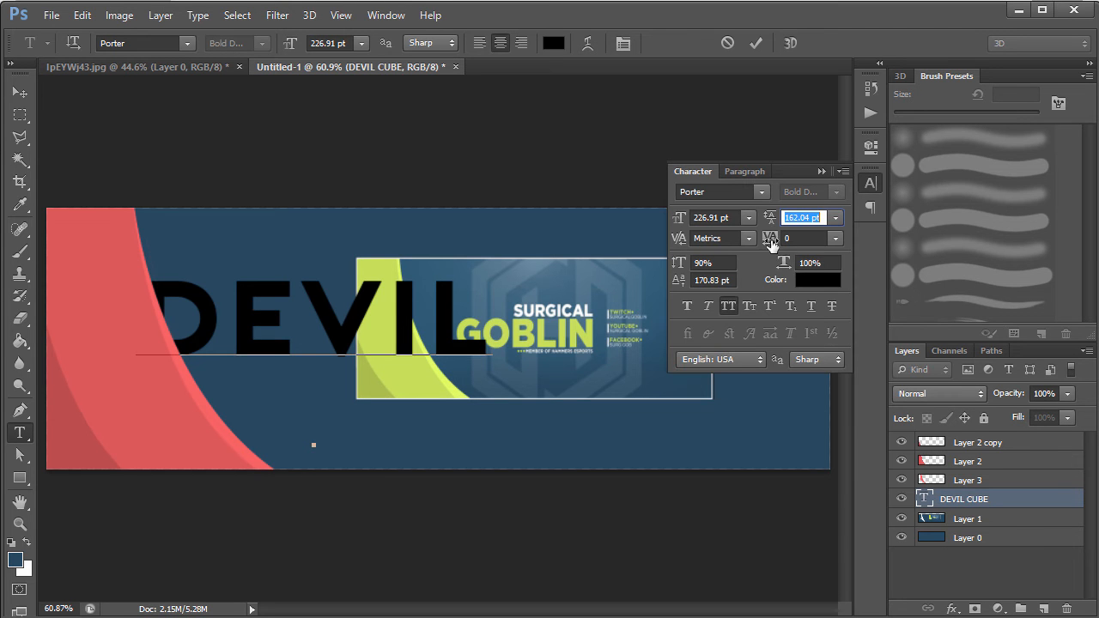
left_click_drag(773, 242, 770, 244)
left_click(772, 244)
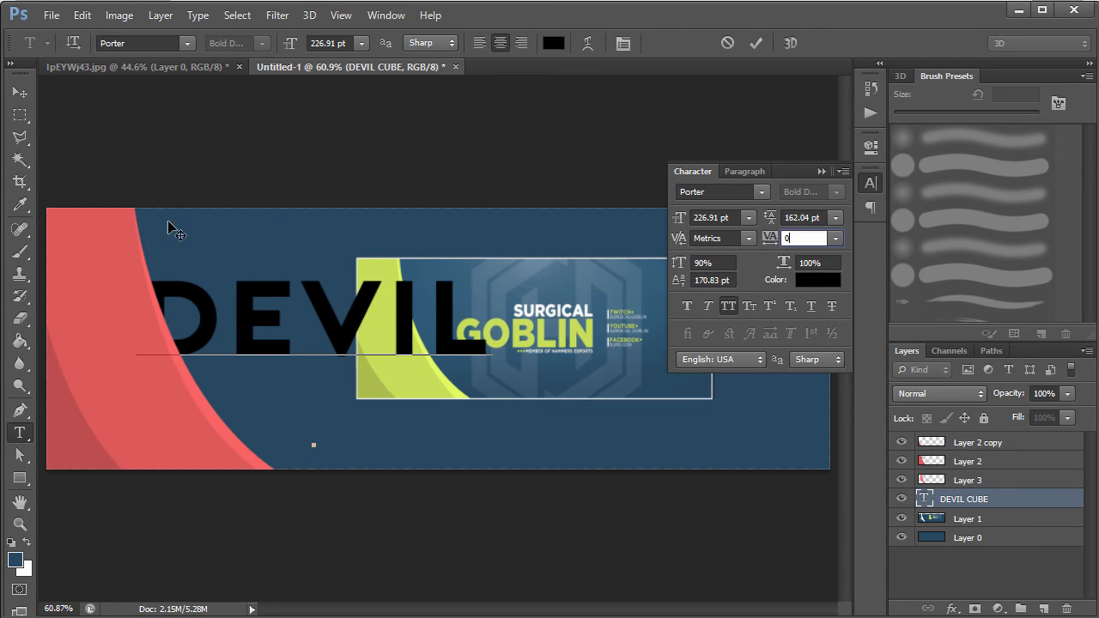
left_click(20, 93)
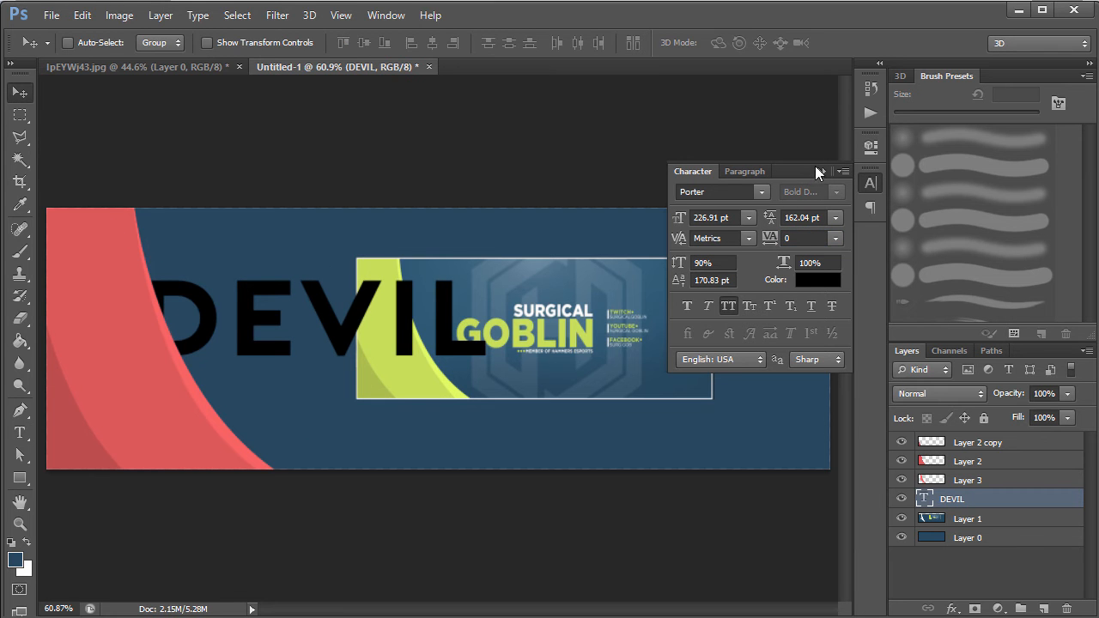
left_click(831, 175)
Centre the DEVIL title on the canvas and nudge it upward twice
left_click_drag(269, 335, 484, 342)
key("ctrl+a")
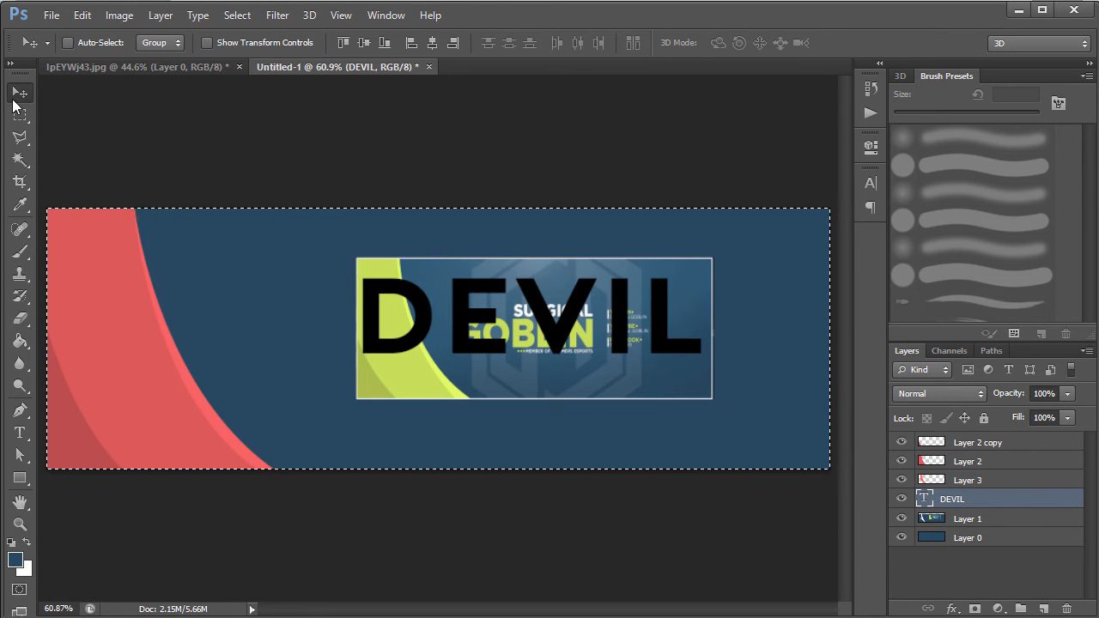
left_click(365, 49)
left_click(433, 43)
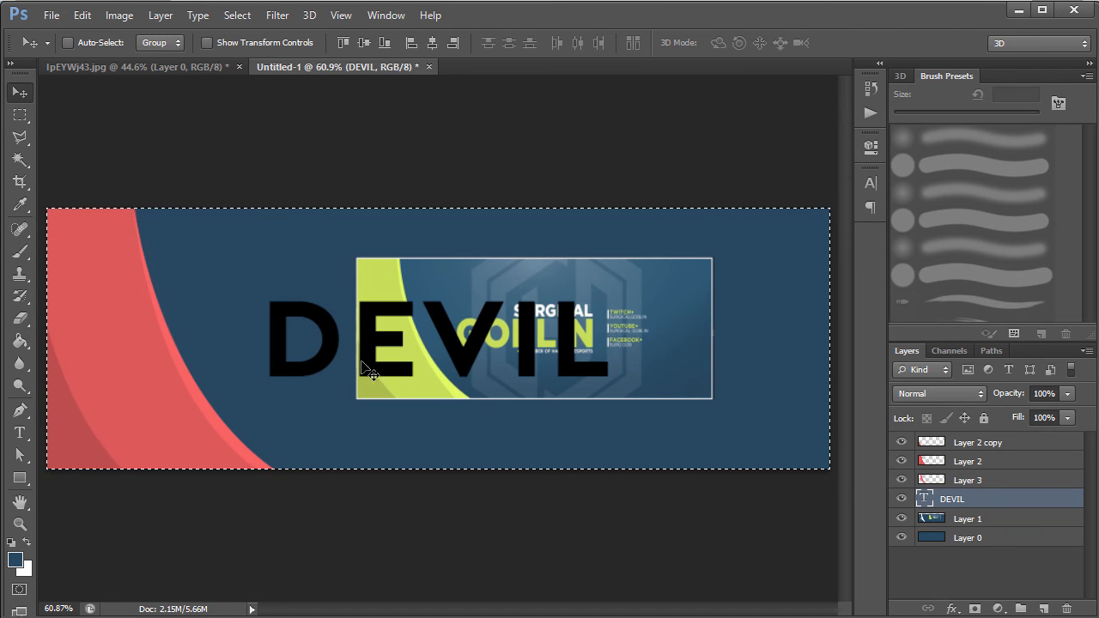
key("ctrl+d")
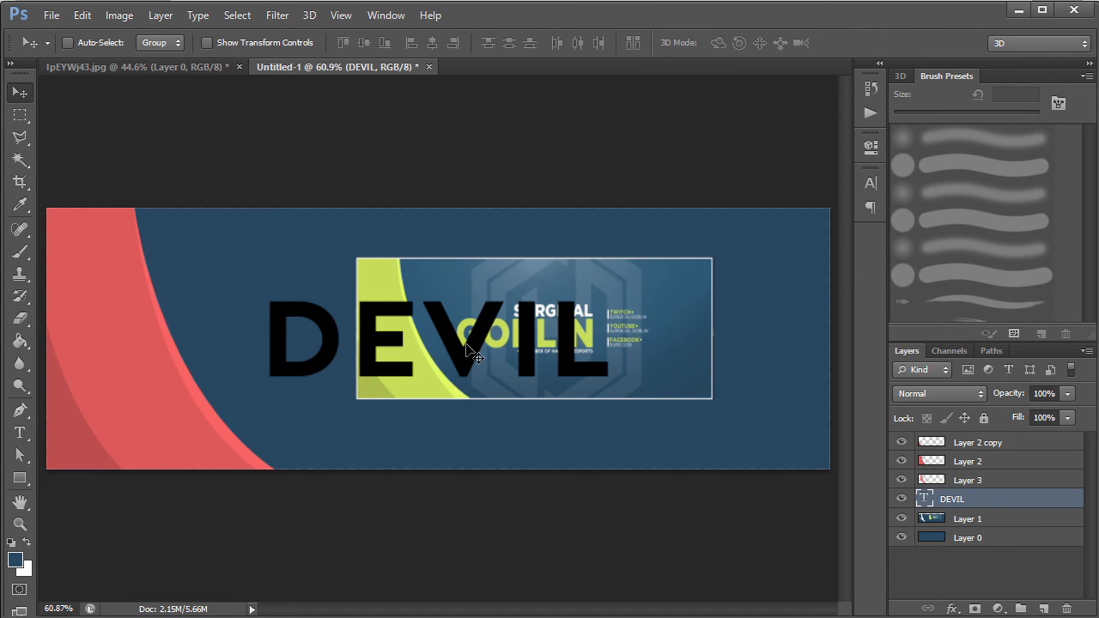
key("shift+Up")
key("shift+Up")
key("shift+Up")
key("shift+Up")
key("shift+Up")
key("shift+Up")
key("shift+Up")
key("shift+Up")
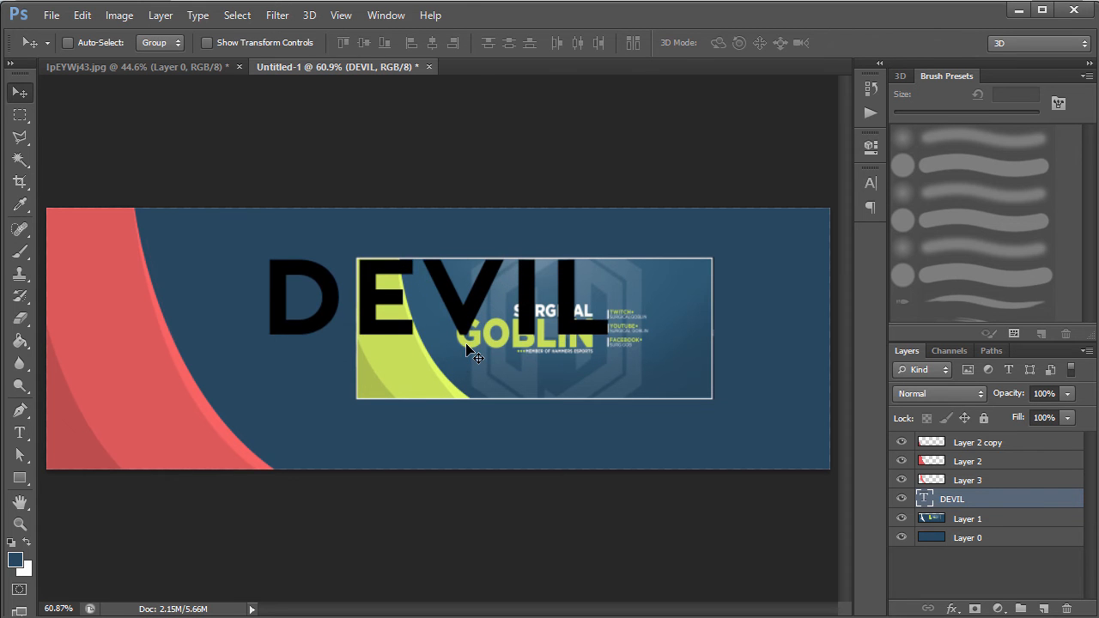
key("shift+Up")
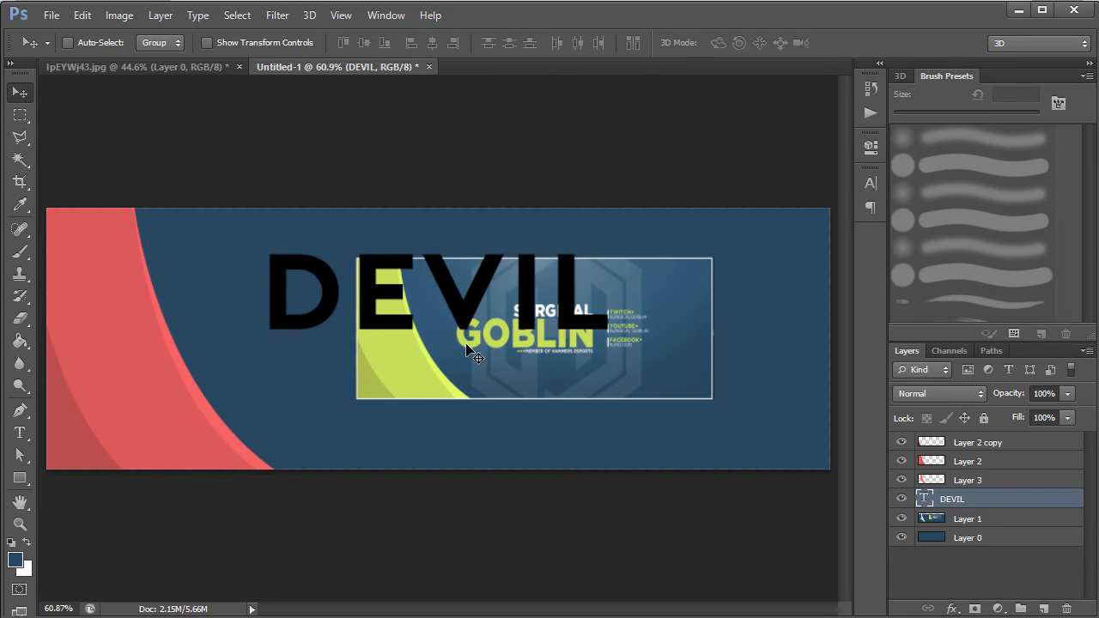
left_click(1001, 518)
Reposition the reference image and delete everything outside its frame
key("ctrl+t")
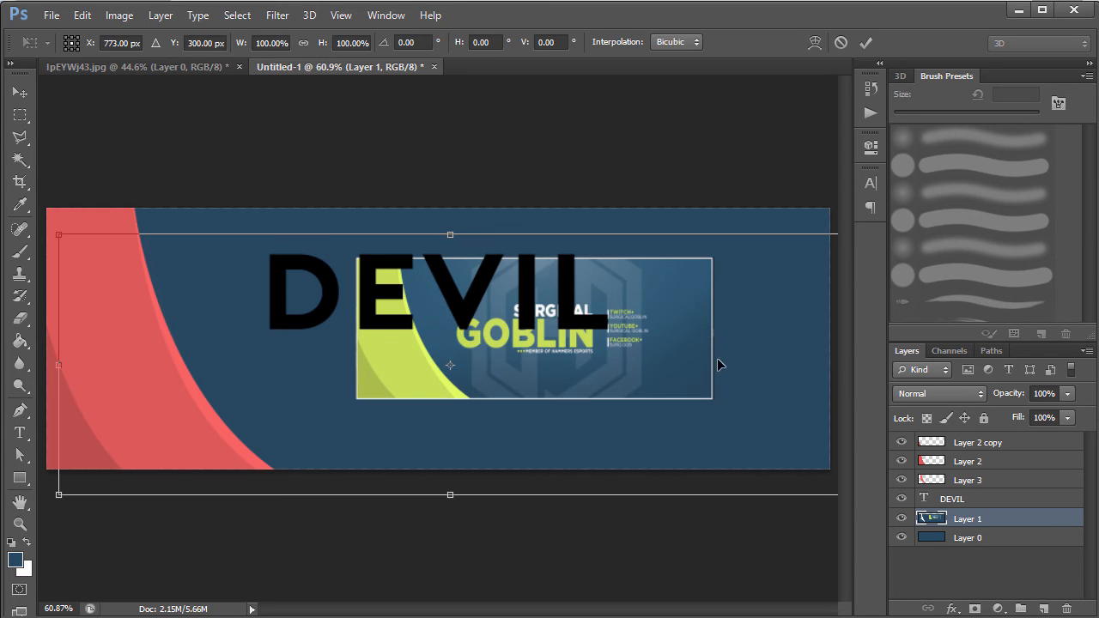
left_click_drag(308, 288, 278, 295)
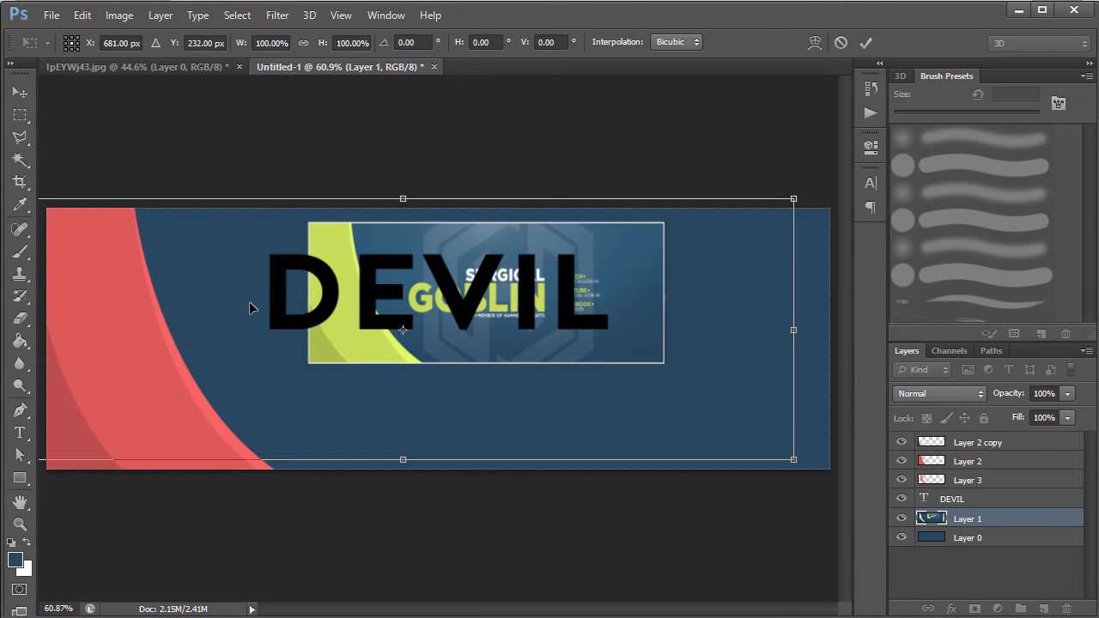
key("Return")
left_click(20, 114)
left_click_drag(309, 222, 665, 365)
key("ctrl+shift+i")
key("Delete")
key("ctrl+d")
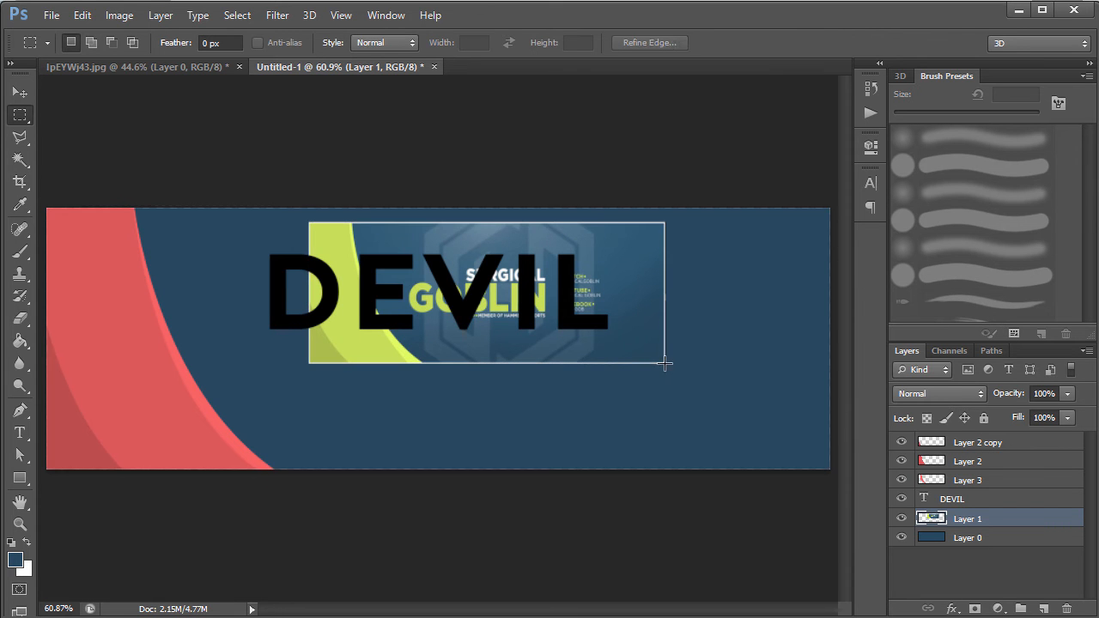
Move the reference image left and raise its layer above all others
key("ctrl+t")
left_click_drag(367, 321, 427, 363)
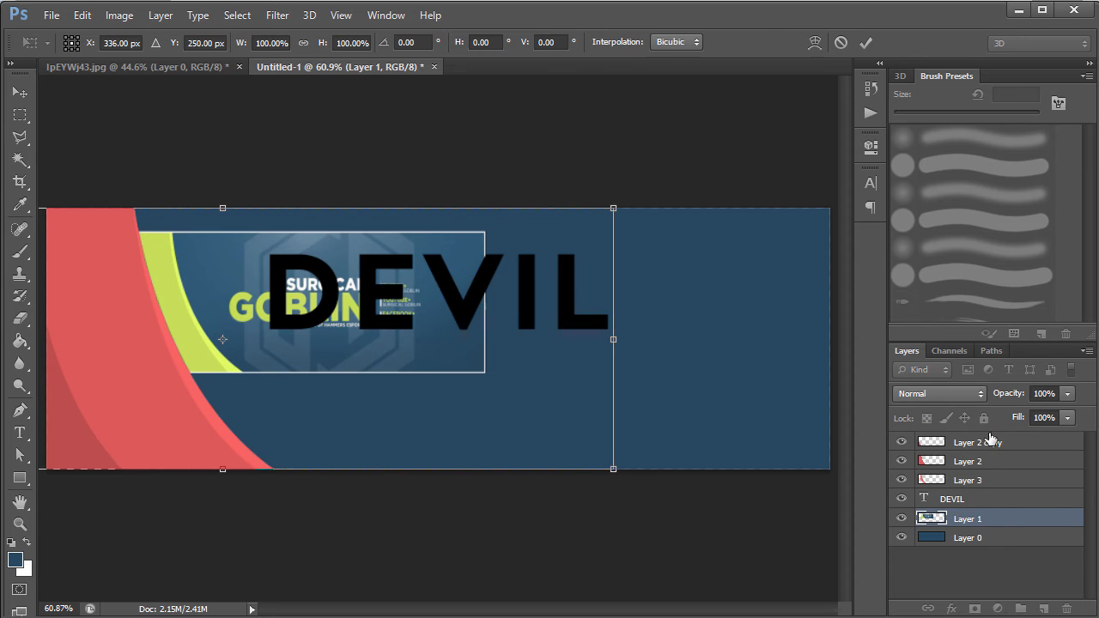
key("Return")
left_click_drag(992, 521, 983, 436)
left_click_drag(297, 300, 245, 282)
mouse_move(392, 351)
left_mouse_down()
mouse_move(369, 314)
mouse_move(275, 294)
left_mouse_up()
left_click(368, 309)
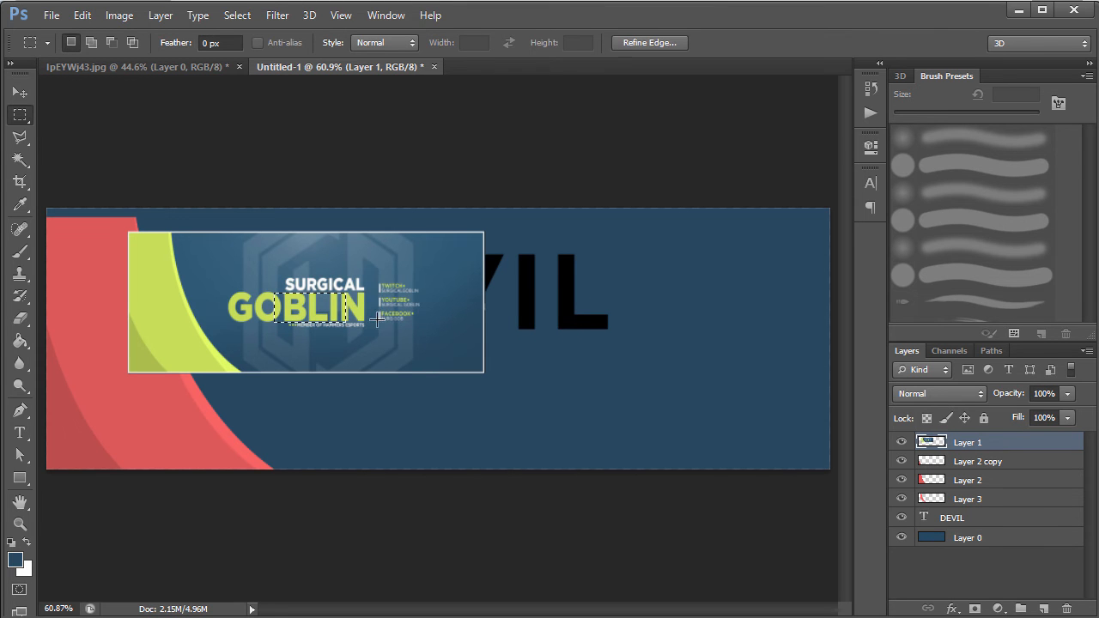
left_click(378, 324)
Keep the reference image at original size and drag it right of centre
key("v")
left_click_drag(341, 312, 260, 287)
key("ctrl+t")
left_click_drag(533, 443, 915, 590)
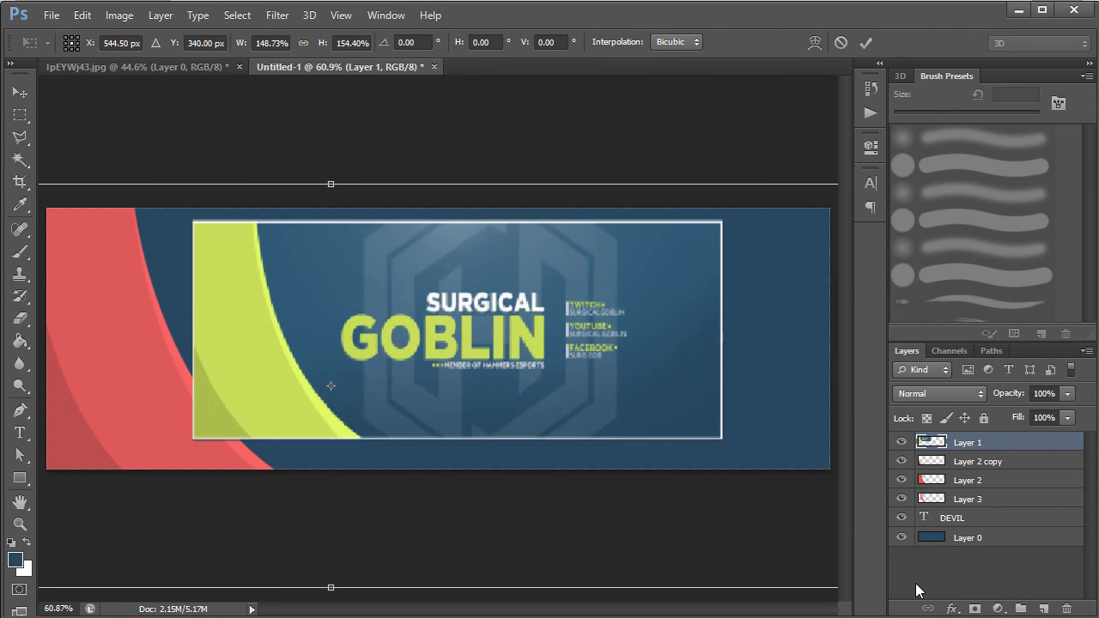
key("ctrl+z")
key("Return")
left_click_drag(238, 302, 558, 390)
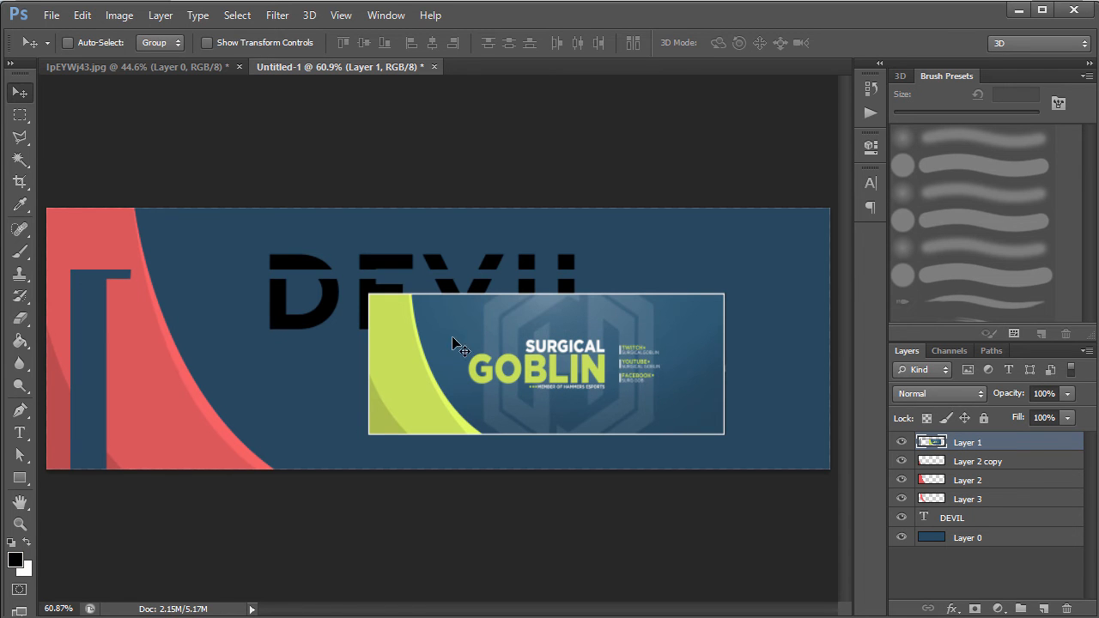
Paste a fresh copy of the Surgical Goblin reference onto a new layer and delete the old one
left_click(20, 114)
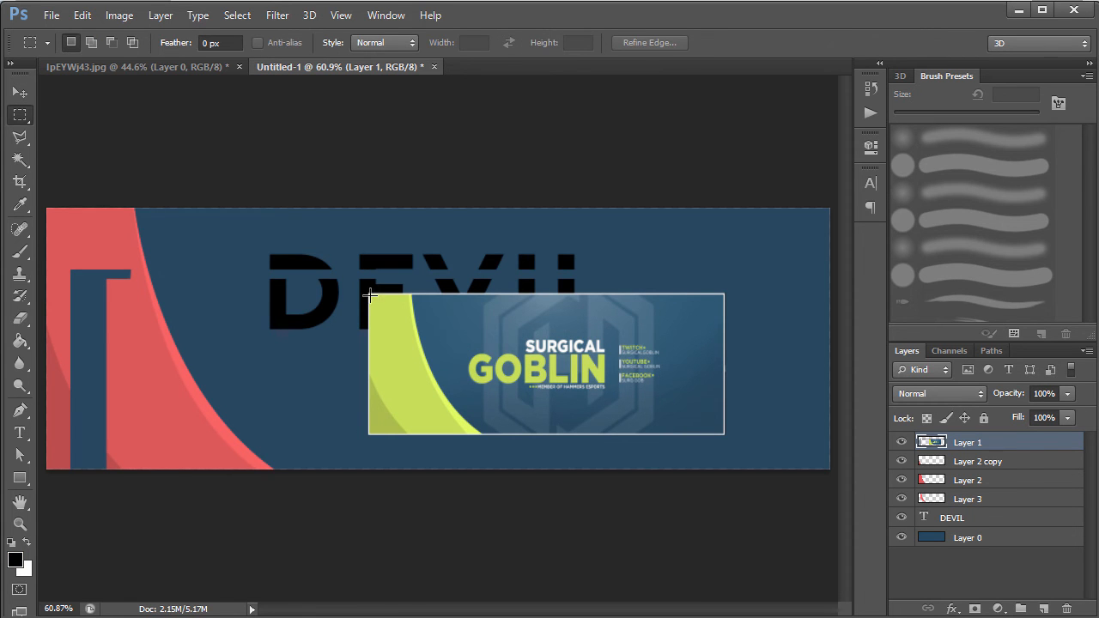
left_click_drag(371, 295, 724, 435)
left_click(1043, 609)
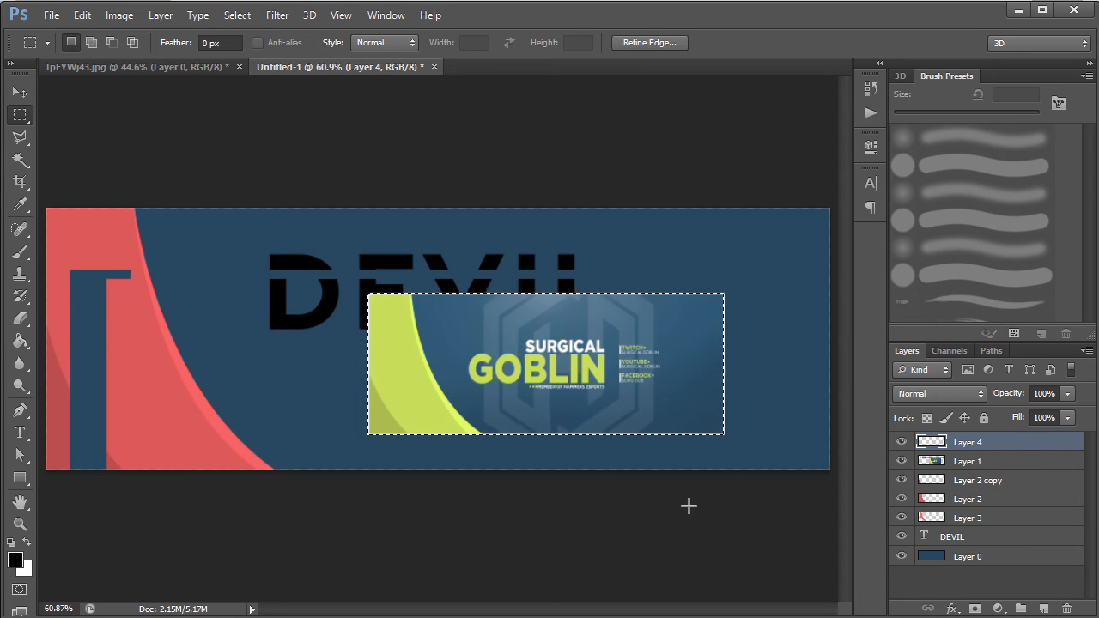
left_click(574, 487)
key("ctrl+v")
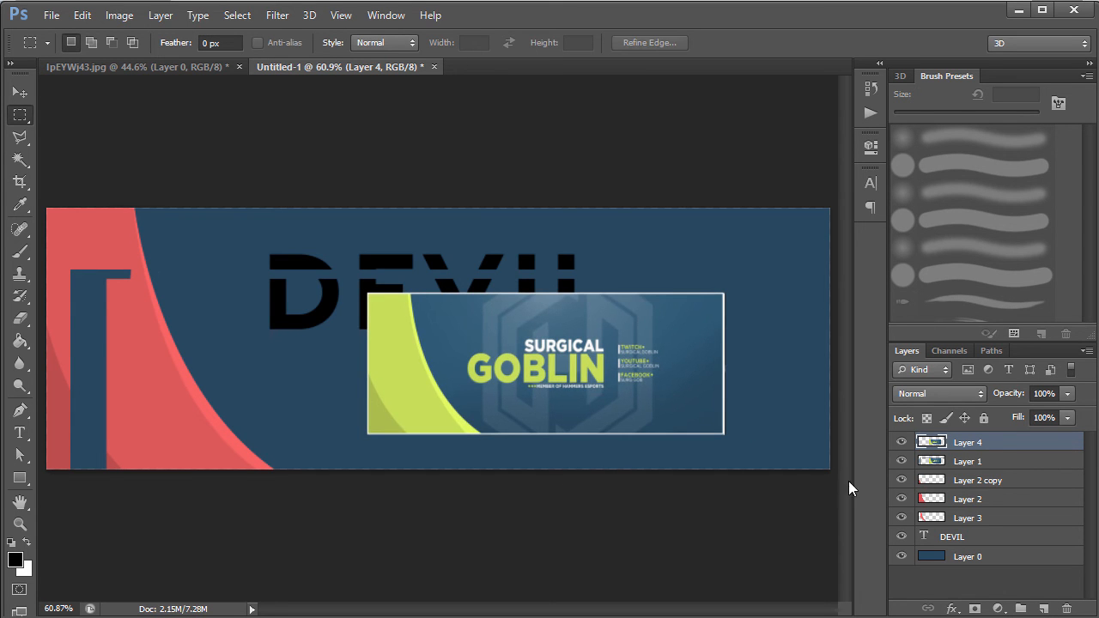
left_click(953, 468)
key("Delete")
left_click(988, 442)
Stretch the pasted banner so its corners meet the canvas corners
key("ctrl+t")
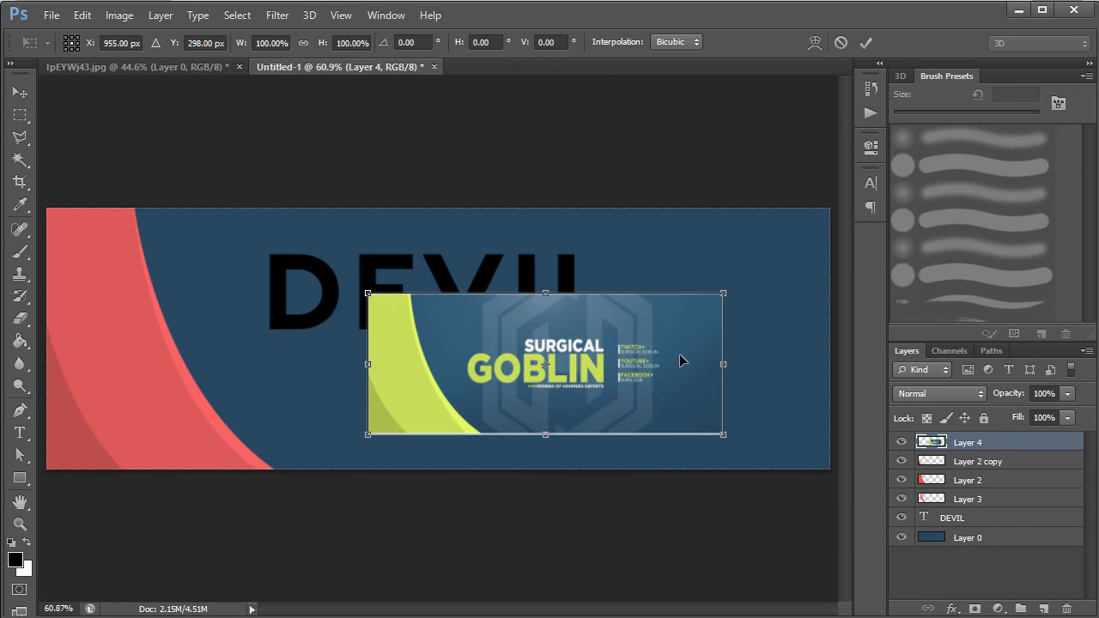
left_click_drag(368, 293, 47, 208)
left_click_drag(727, 440, 831, 469)
key("Return")
Move the DEVIL layer to the top and nudge the title slightly up-left
key("m")
left_click_drag(983, 528, 970, 437)
left_click_drag(462, 297, 533, 308)
left_click(412, 316)
key("v")
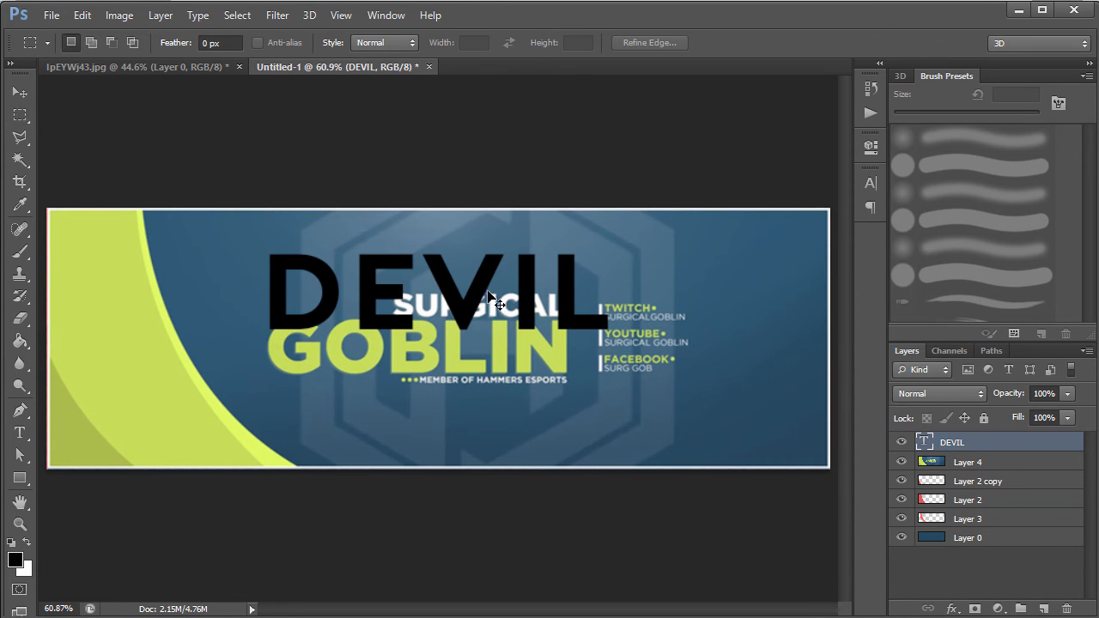
mouse_move(434, 303)
left_mouse_down()
mouse_move(541, 304)
mouse_move(404, 292)
mouse_move(423, 293)
left_mouse_up()
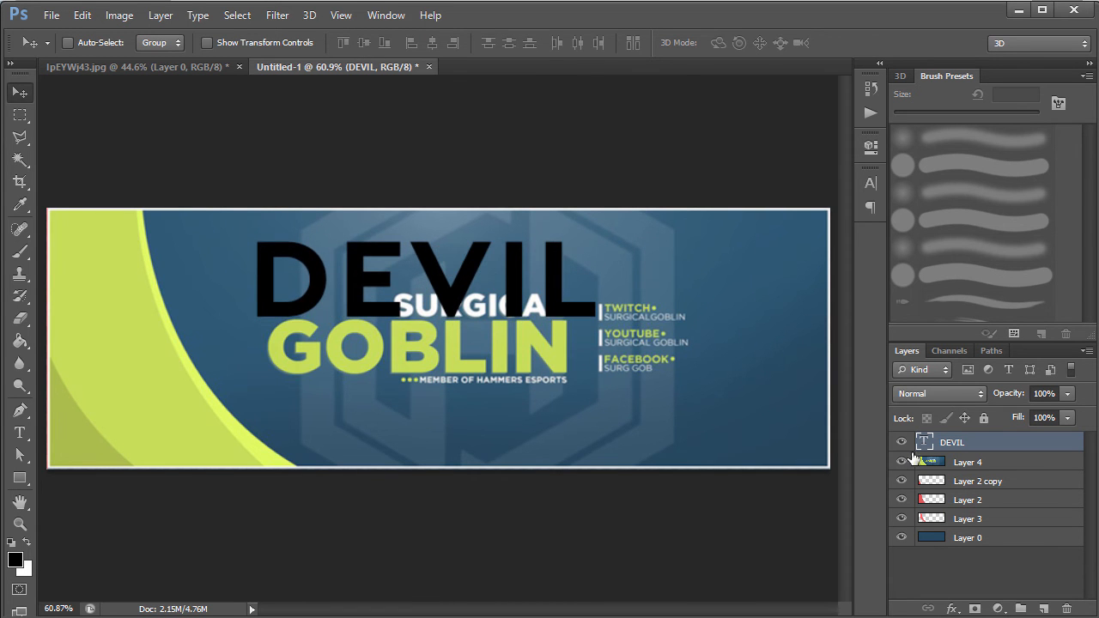
Colour the DEVIL text light grey (f0f0f0)
double_click(928, 442)
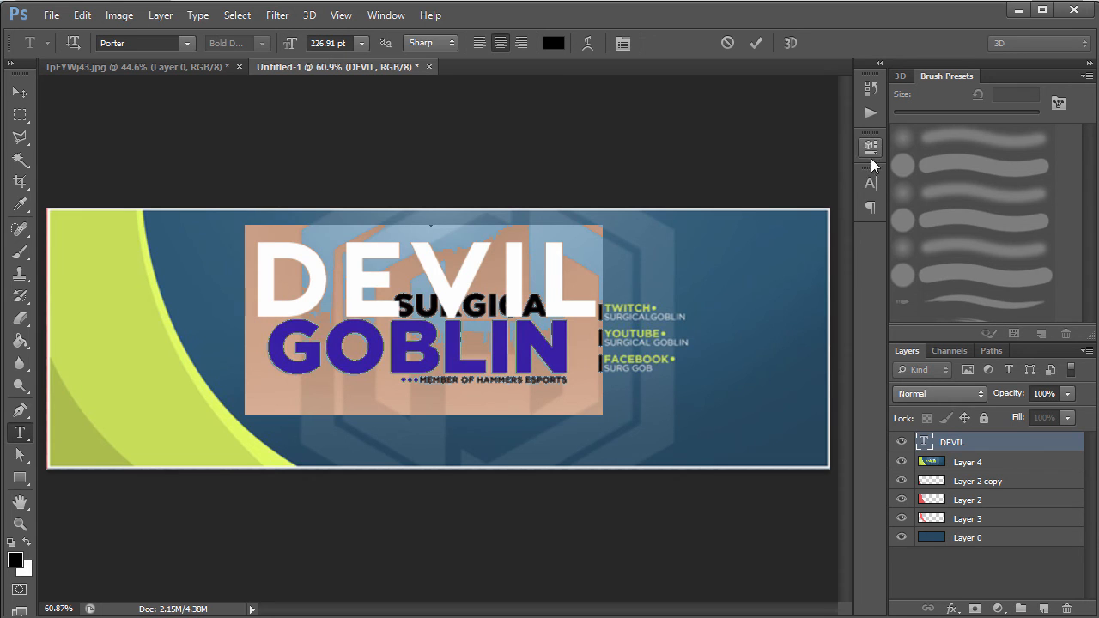
left_click(871, 183)
left_click(818, 279)
left_click(522, 134)
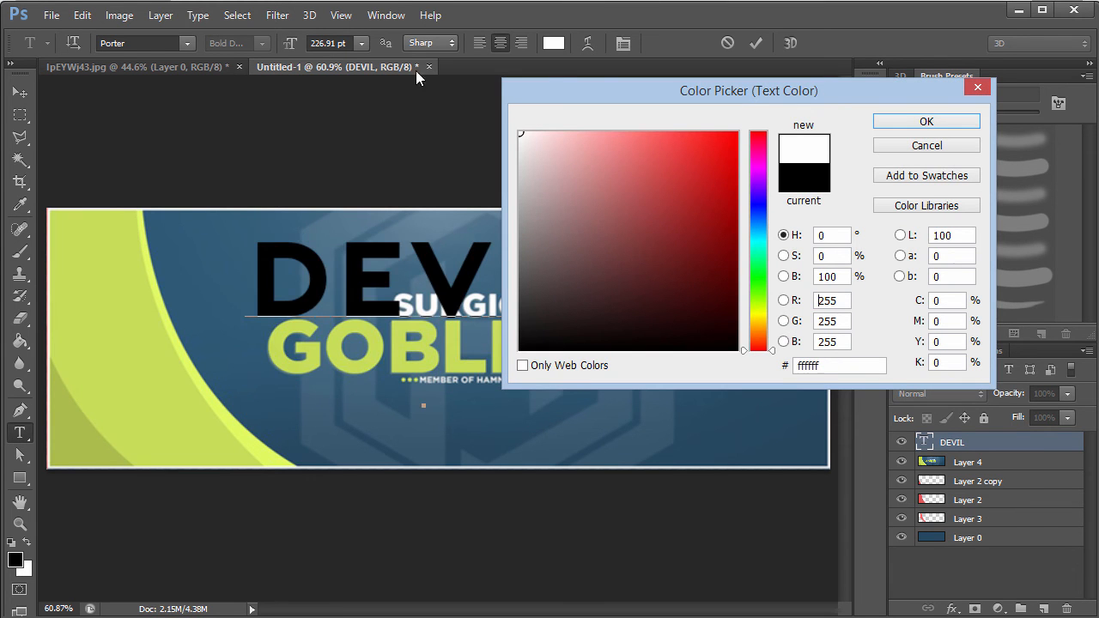
left_click(423, 307)
left_click_drag(521, 156, 516, 145)
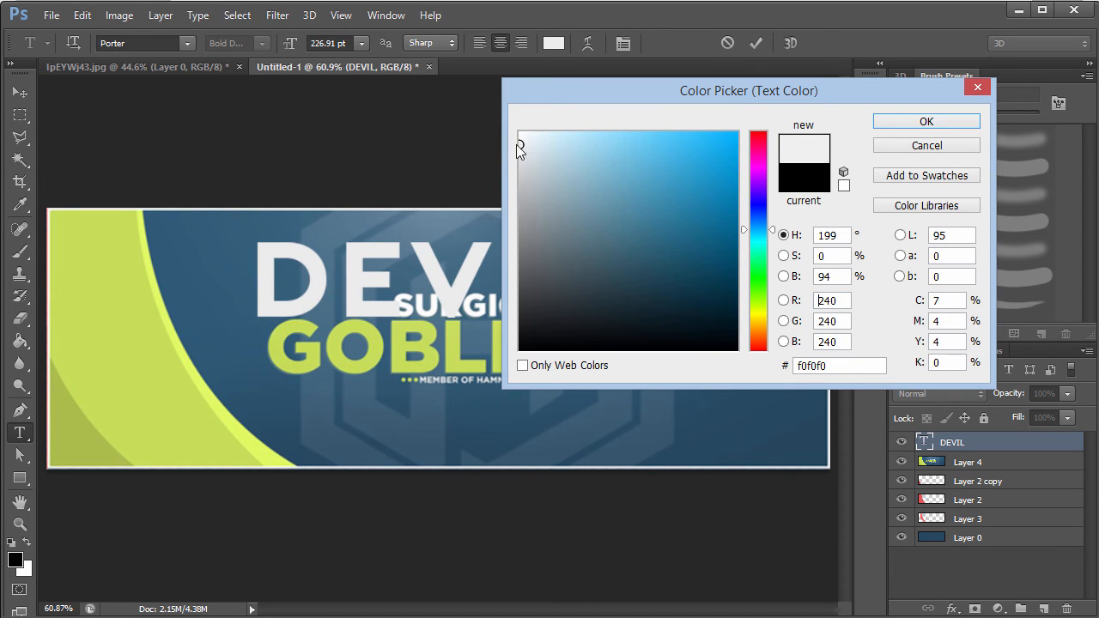
left_click(962, 123)
Shrink the DEVIL text to 70 pt and duplicate it as a DEVIL copy layer
left_click_drag(684, 218, 547, 260)
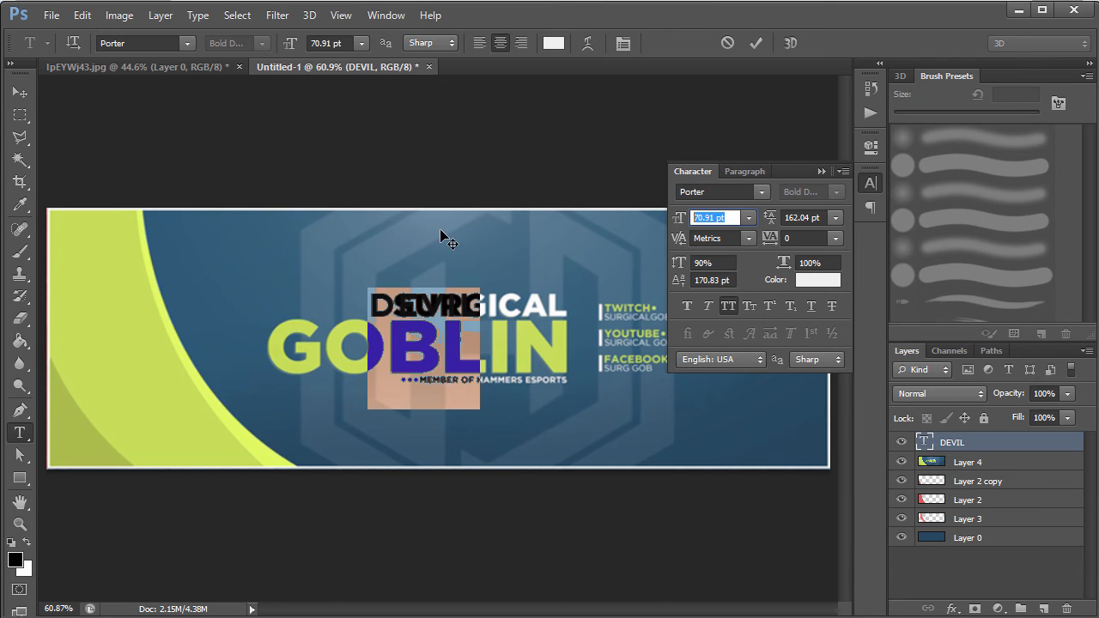
type("70")
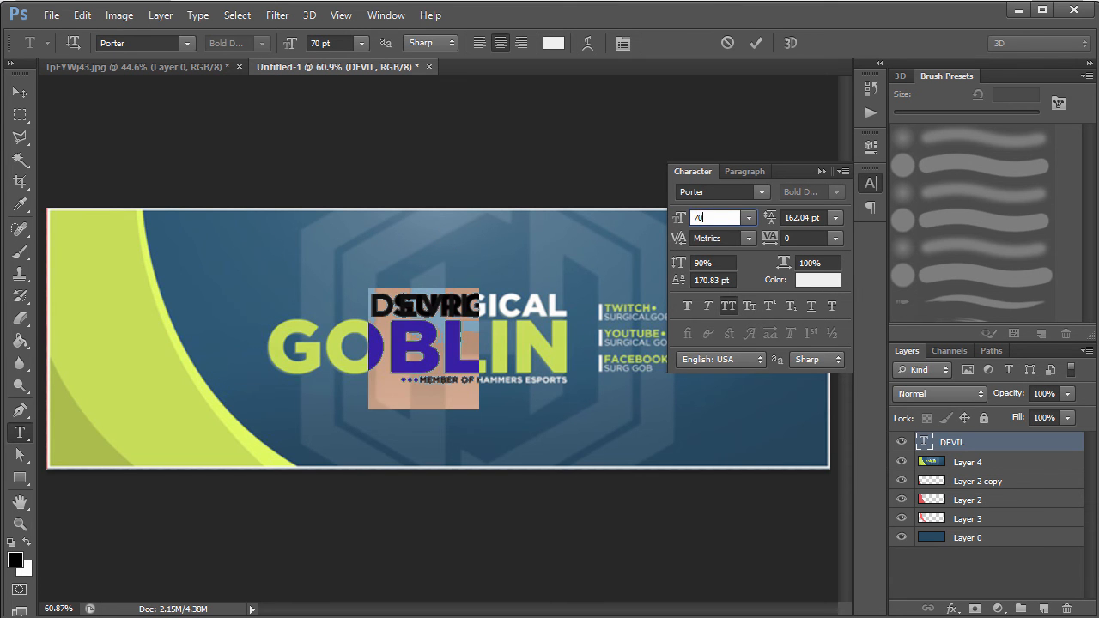
left_click(20, 92)
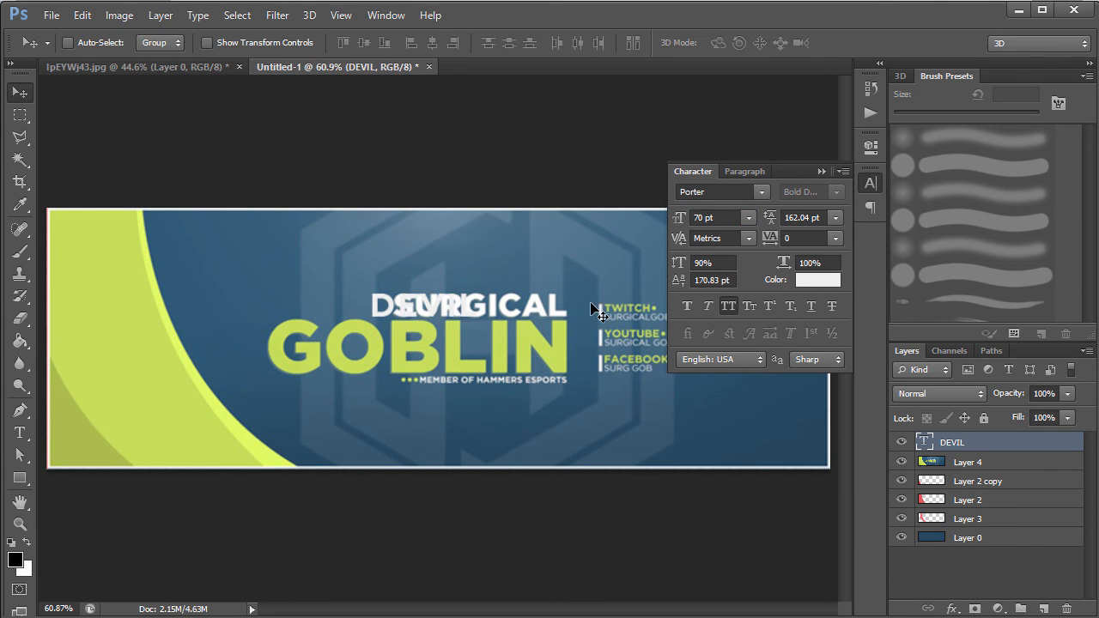
key("ctrl+j")
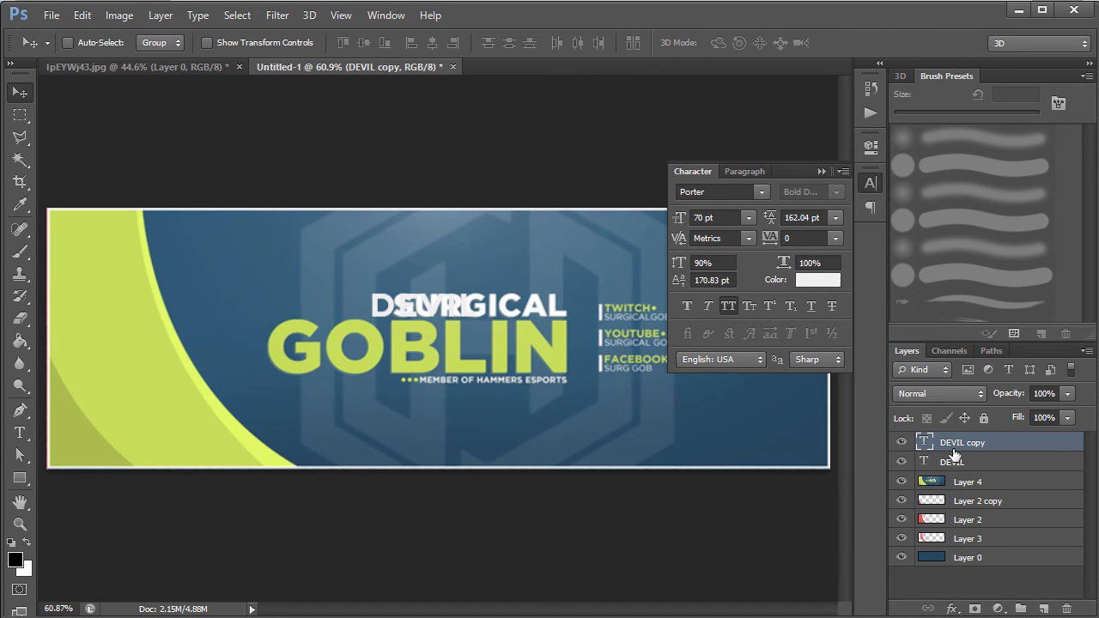
double_click(926, 442)
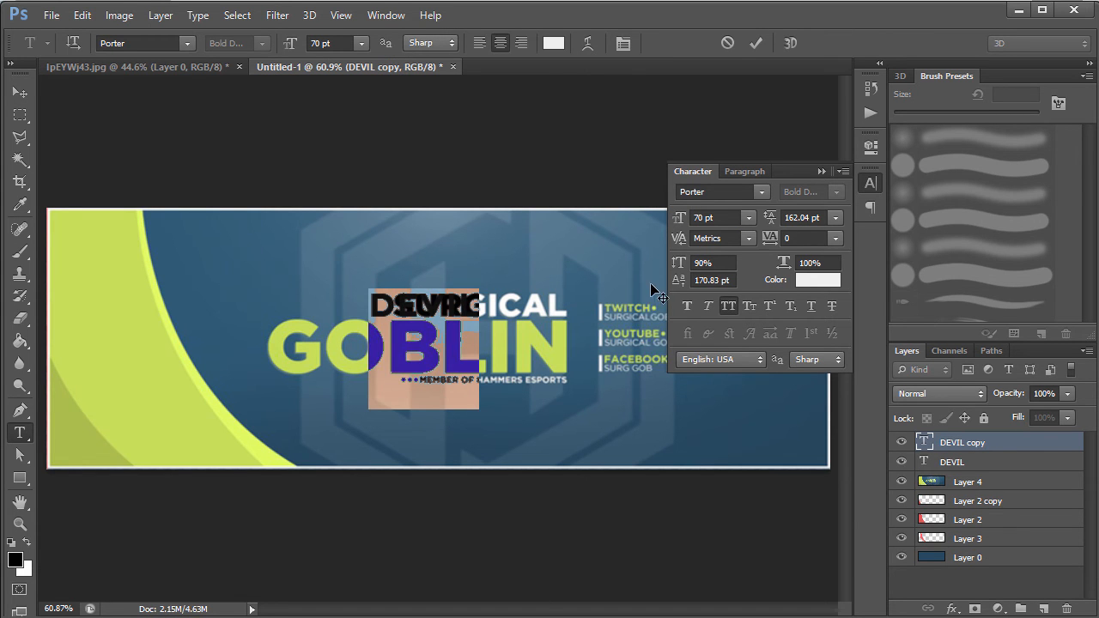
Change the duplicated title's text to CUBE and drag it down over GOBLIN
type("CUBE")
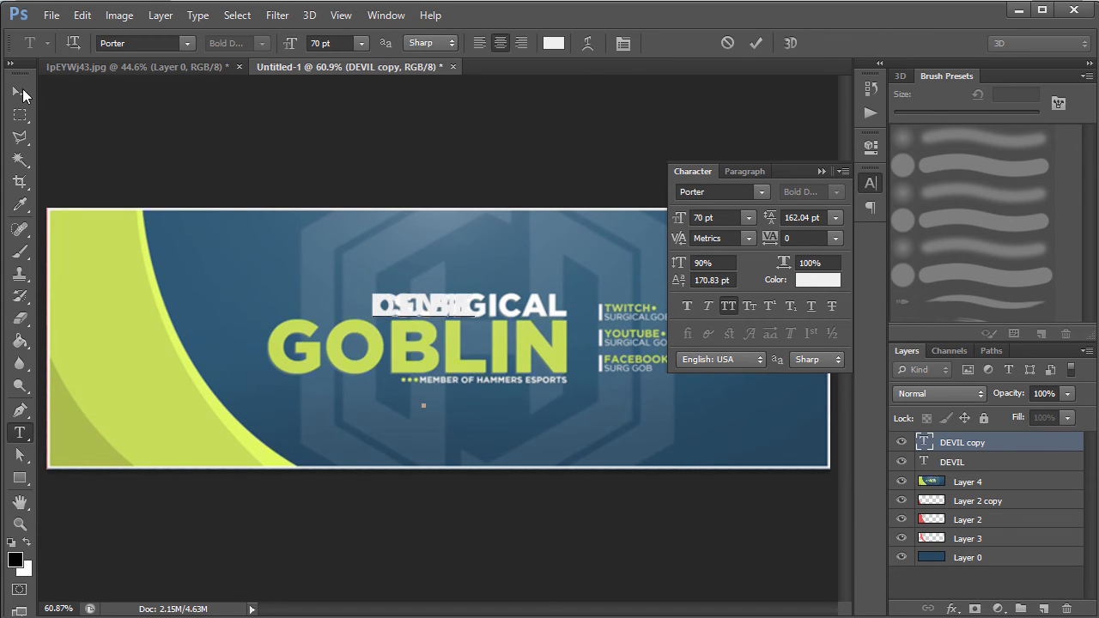
left_click(20, 92)
left_click_drag(438, 325, 479, 375)
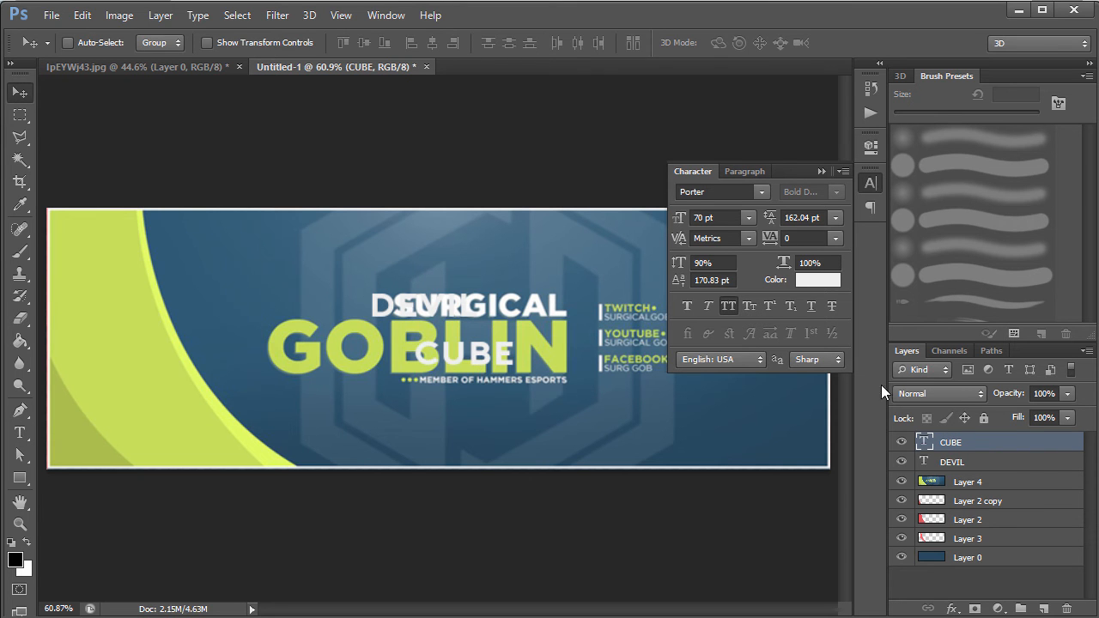
Recolour the CUBE text to coral red (#de5a5a)
double_click(923, 441)
left_click(819, 281)
left_click(364, 322)
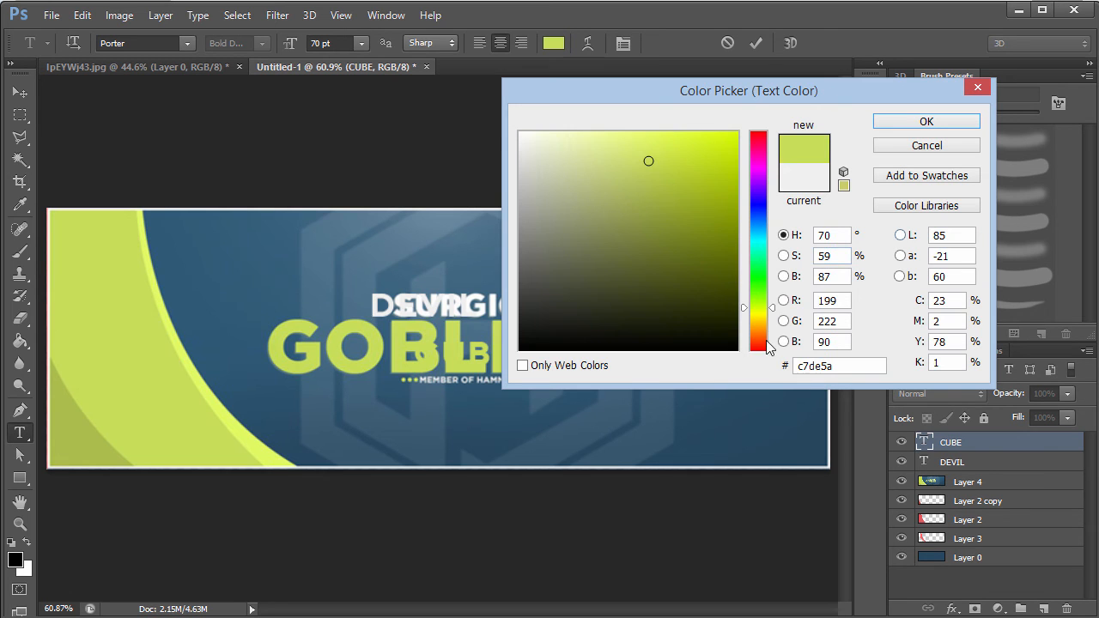
left_click_drag(772, 310, 777, 348)
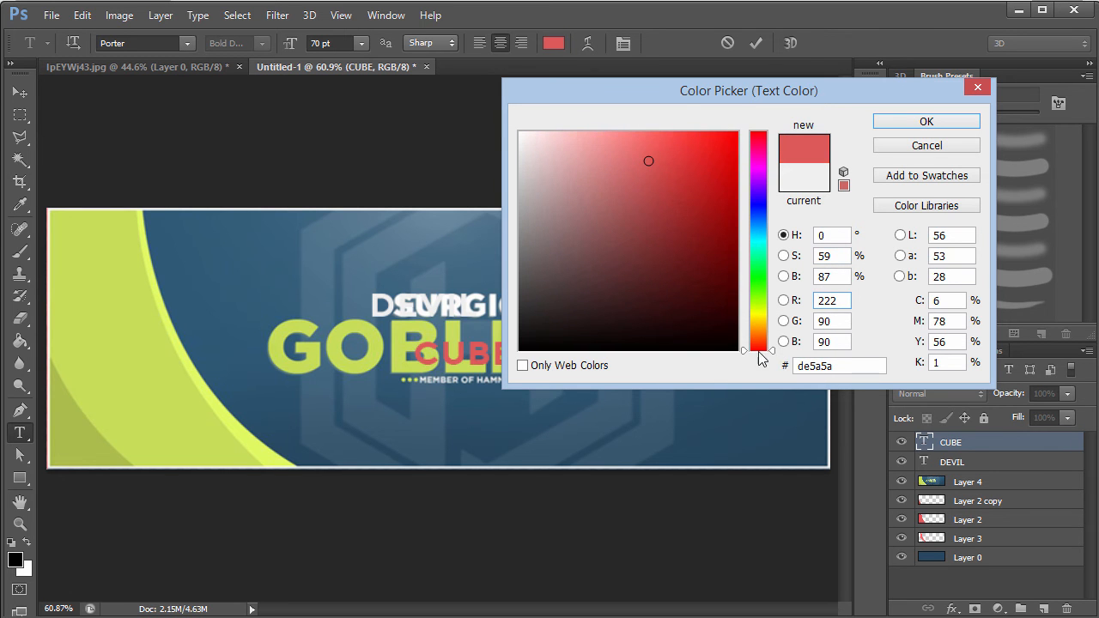
left_click(951, 124)
Set CUBE's font size to 190 pt and move it left and down over GOBLIN
left_click_drag(681, 219, 758, 221)
left_click_drag(767, 222, 779, 221)
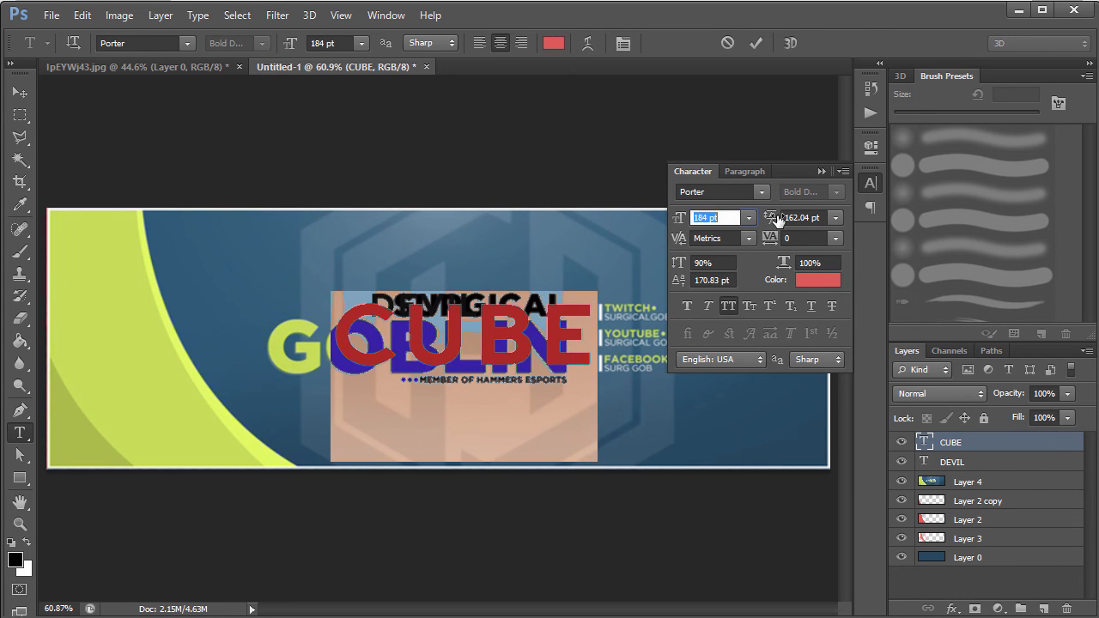
key("Return")
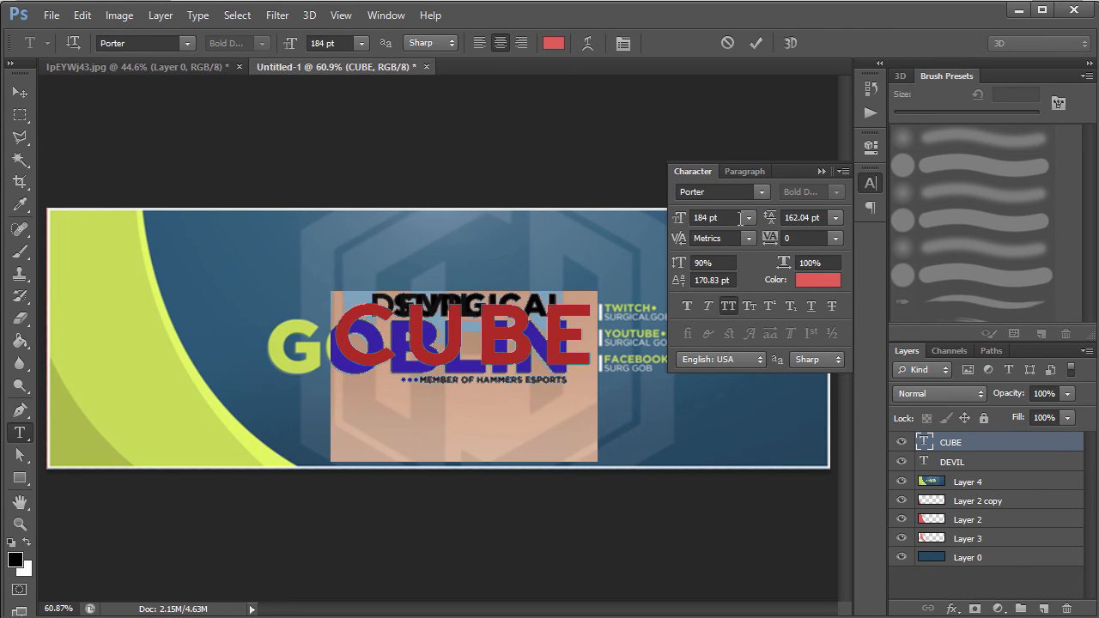
left_click(737, 218)
type("190")
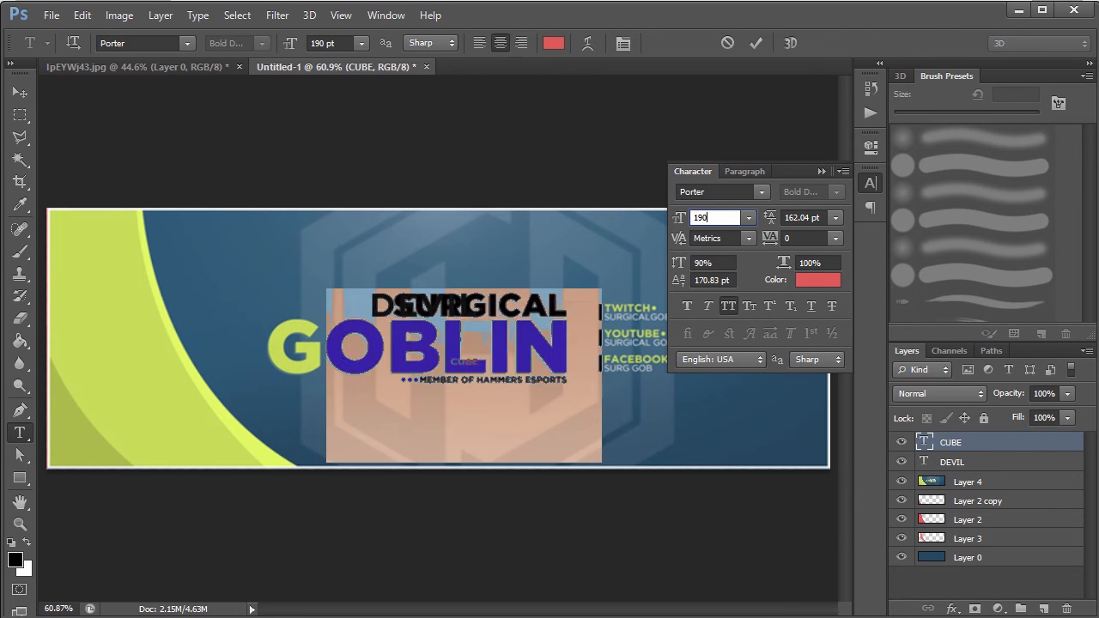
left_click(19, 86)
left_click_drag(427, 323, 412, 345)
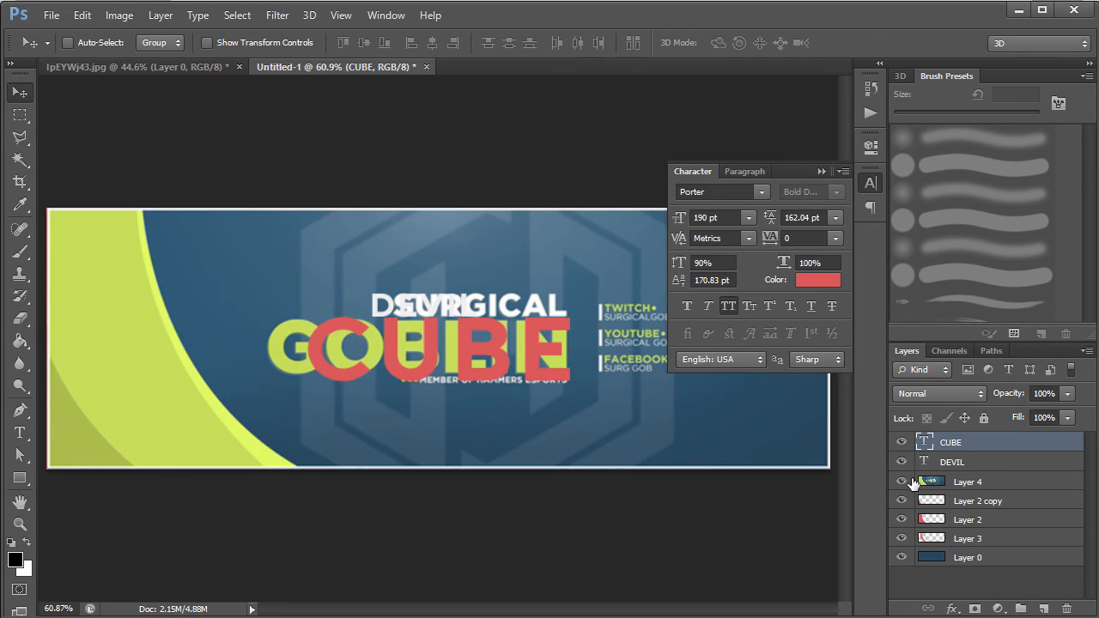
Nudge the DEVIL text into position while comparing against the Surgical Goblin reference
left_click(901, 482)
left_click(823, 171)
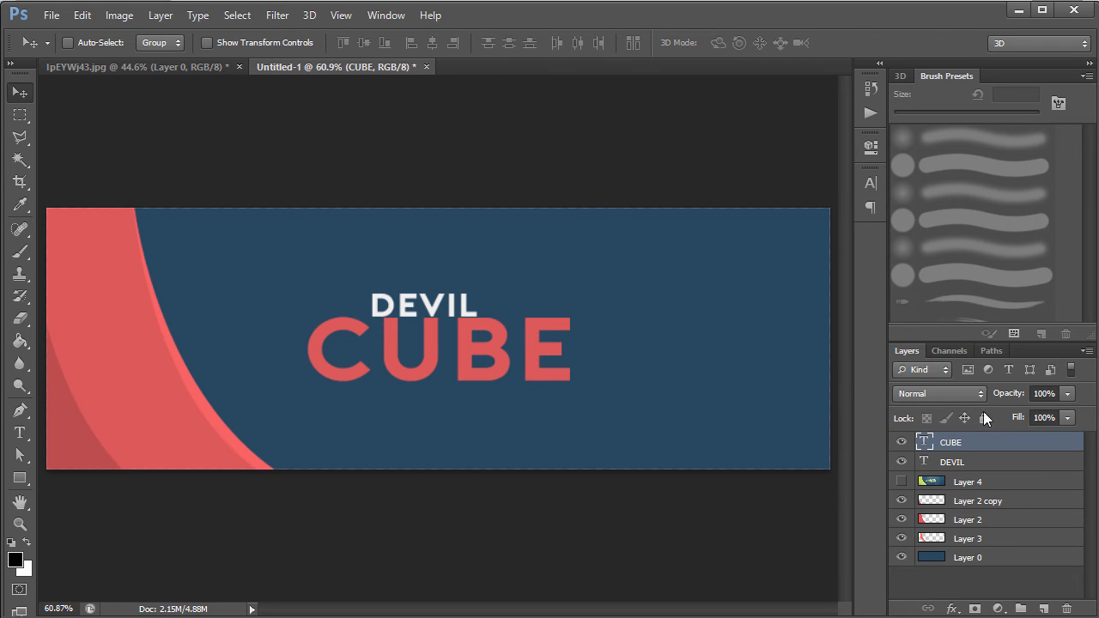
left_click(901, 482)
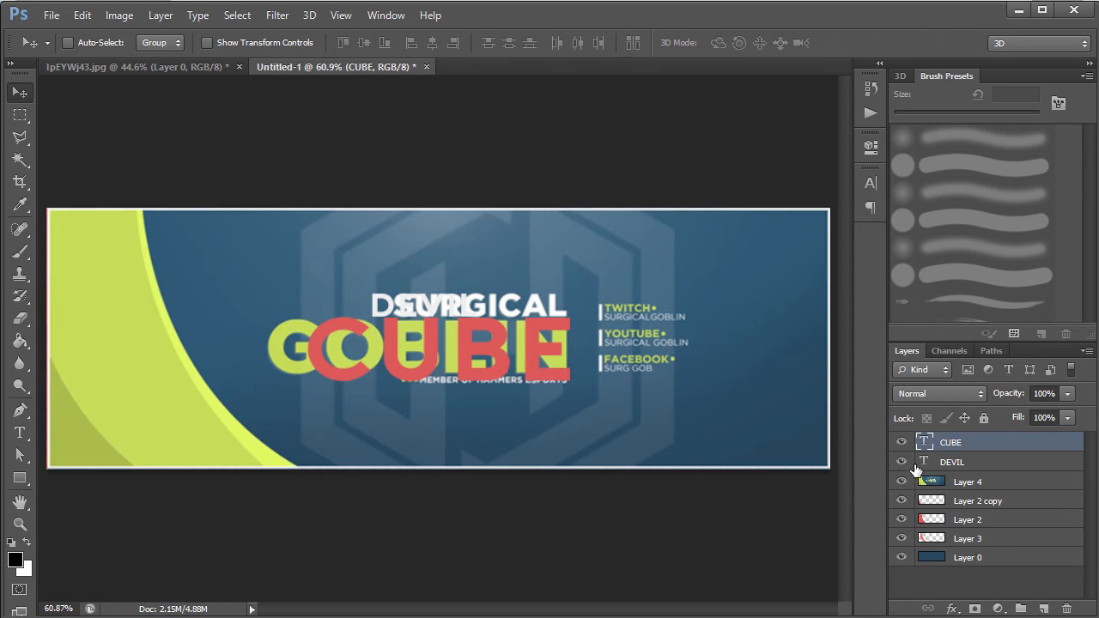
left_click(973, 469)
key("shift+Right")
key("shift+Right")
key("shift+Right")
key("shift+Right")
key("shift+Right")
key("shift+Right")
key("shift+Right")
key("shift+Right")
key("shift+Right")
key("shift+Right")
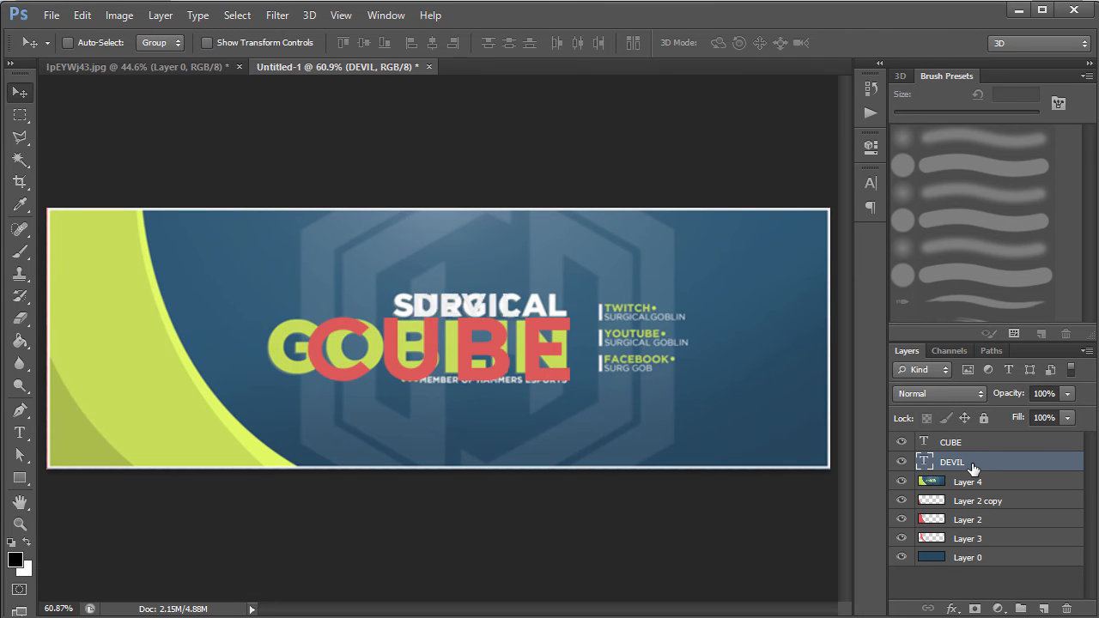
key("shift+Right")
key("shift+Right")
key("shift+Right")
key("shift+Right")
key("shift+Right")
key("shift+Left")
key("shift+Left")
key("shift+Left")
key("shift+Left")
key("shift+Left")
key("shift+Left")
key("shift+Left")
key("shift+Left")
key("shift+Left")
key("shift+Left")
key("shift+Left")
key("shift+Left")
key("shift+Left")
key("shift+Left")
key("shift+Left")
key("shift+Left")
key("shift+Left")
key("shift+Left")
key("shift+Left")
key("shift+Left")
key("shift+Left")
key("shift+Left")
key("shift+Left")
key("shift+Left")
key("shift+Left")
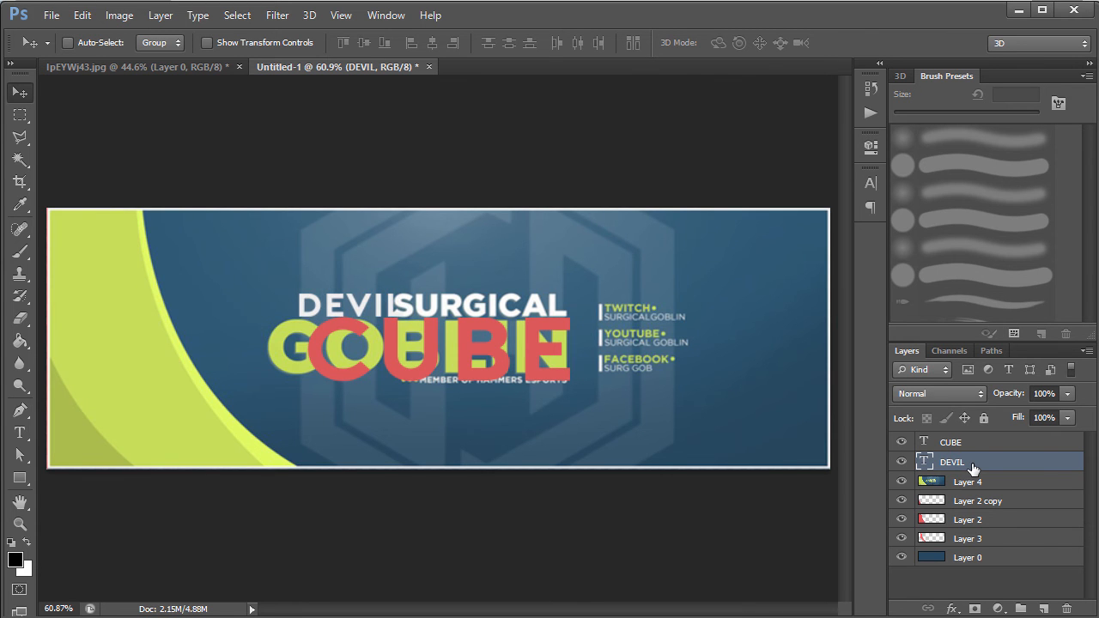
Hide the reference and nudge CUBE down and left to align under DEVIL
left_click(902, 482)
left_click(990, 445)
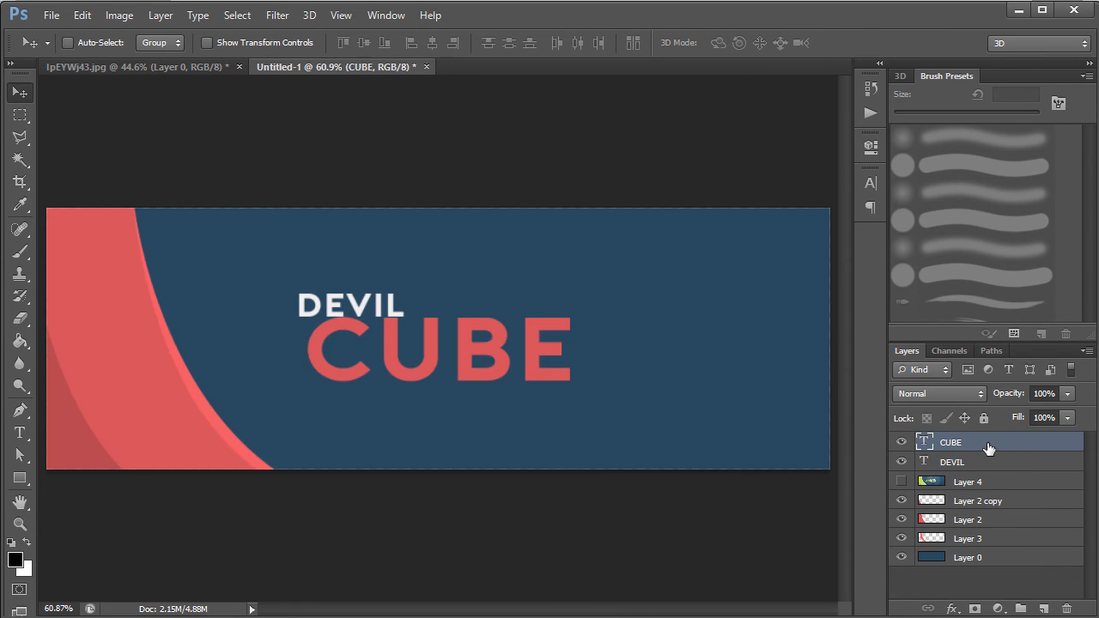
key("shift+Down")
key("shift+Down")
key("shift+Left")
key("shift+Left")
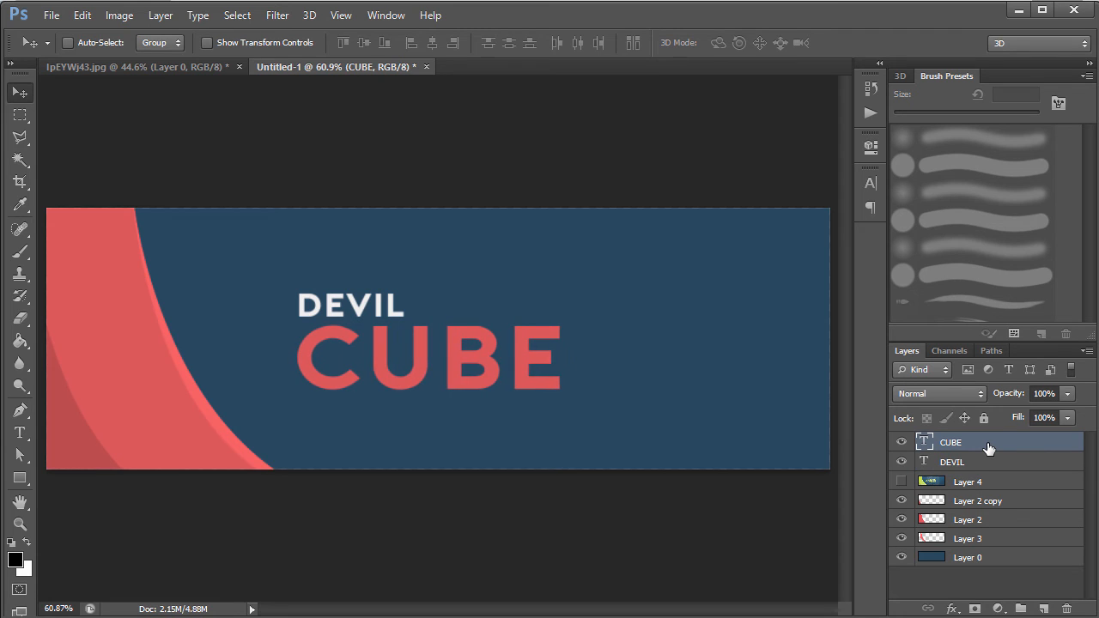
key("Left")
key("Left")
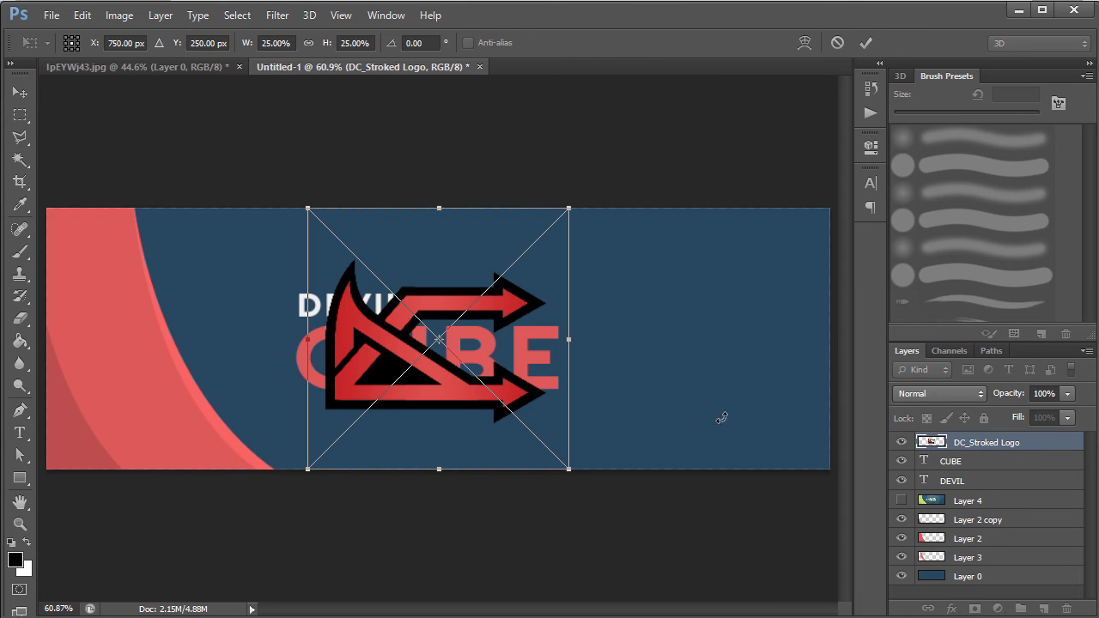
Place the DC_Stroked Logo behind the DEVIL CUBE text and nudge it right
key("Return")
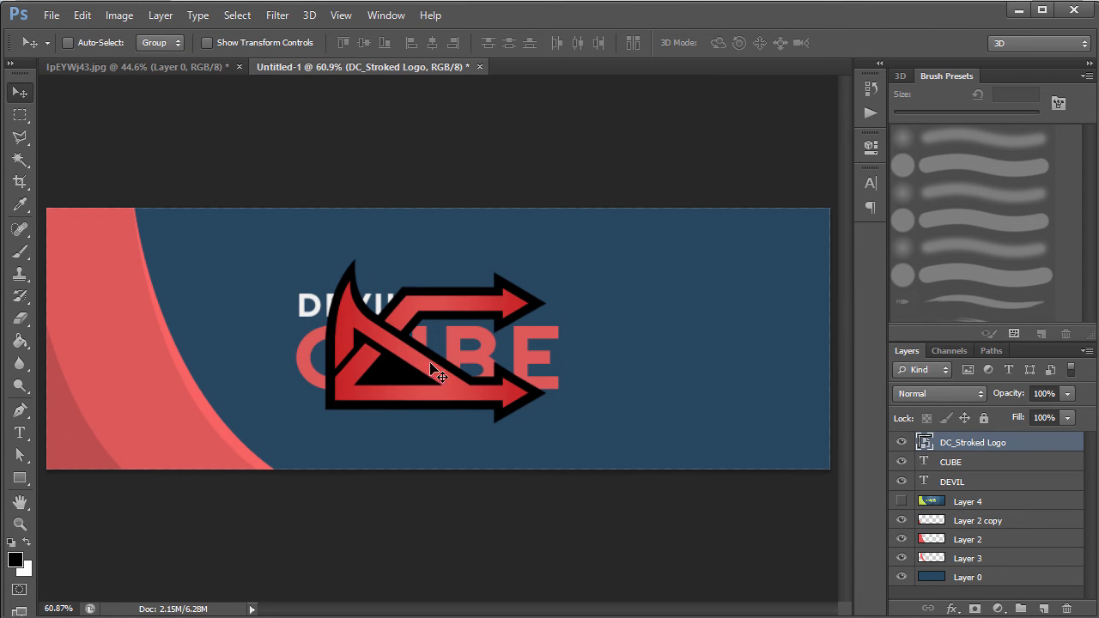
left_click_drag(1005, 443, 995, 567)
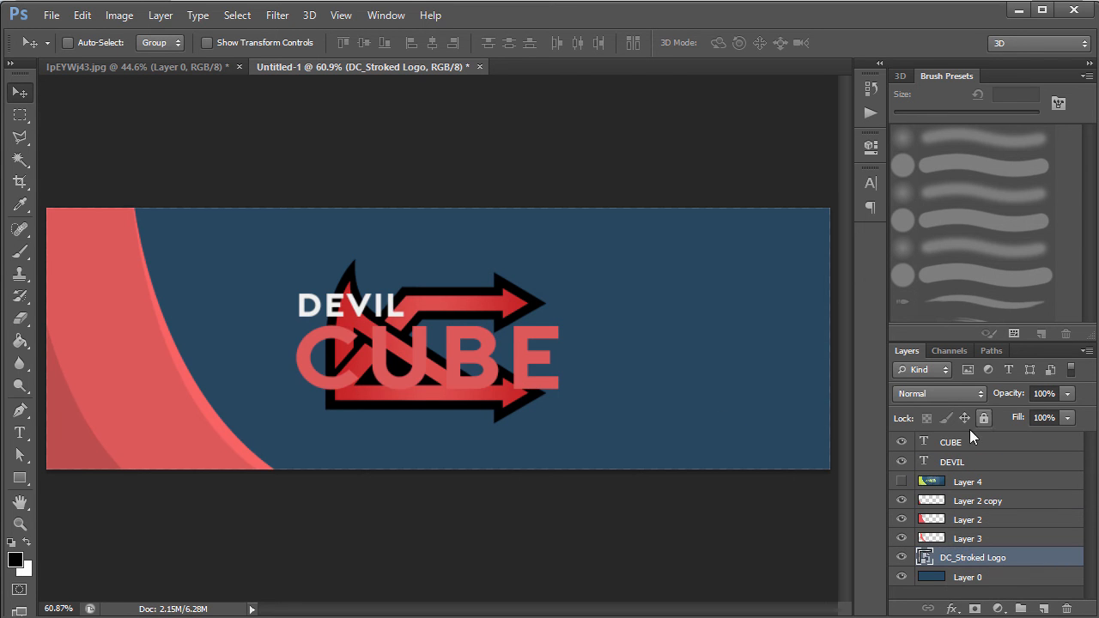
left_click(901, 482)
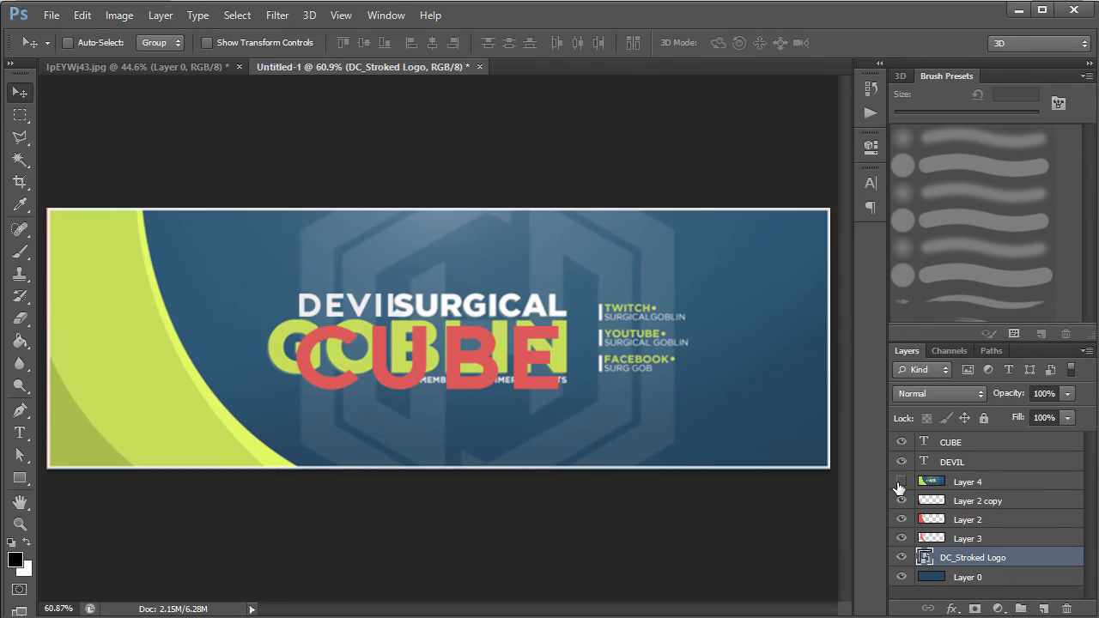
left_click(901, 482)
key("shift+Right")
key("shift+Right")
key("shift+Right")
key("shift+Right")
key("shift+Right")
key("shift+Right")
key("shift+Right")
key("shift+Right")
key("shift+Right")
key("shift+Right")
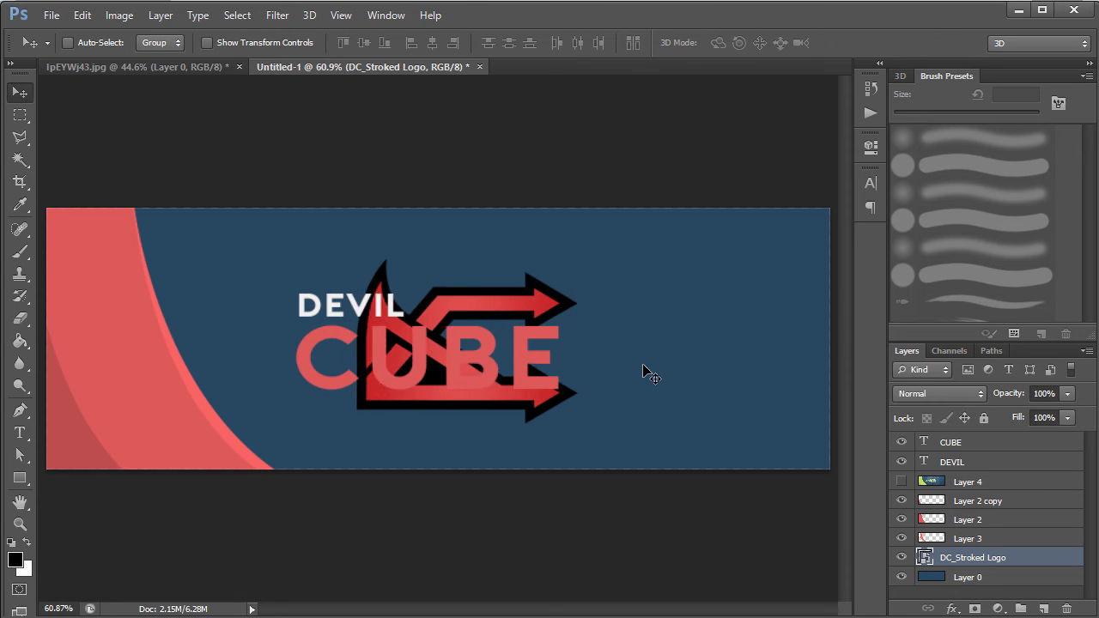
Scale the logo up to about 48% and set its layer opacity to 10%
key("ctrl+t")
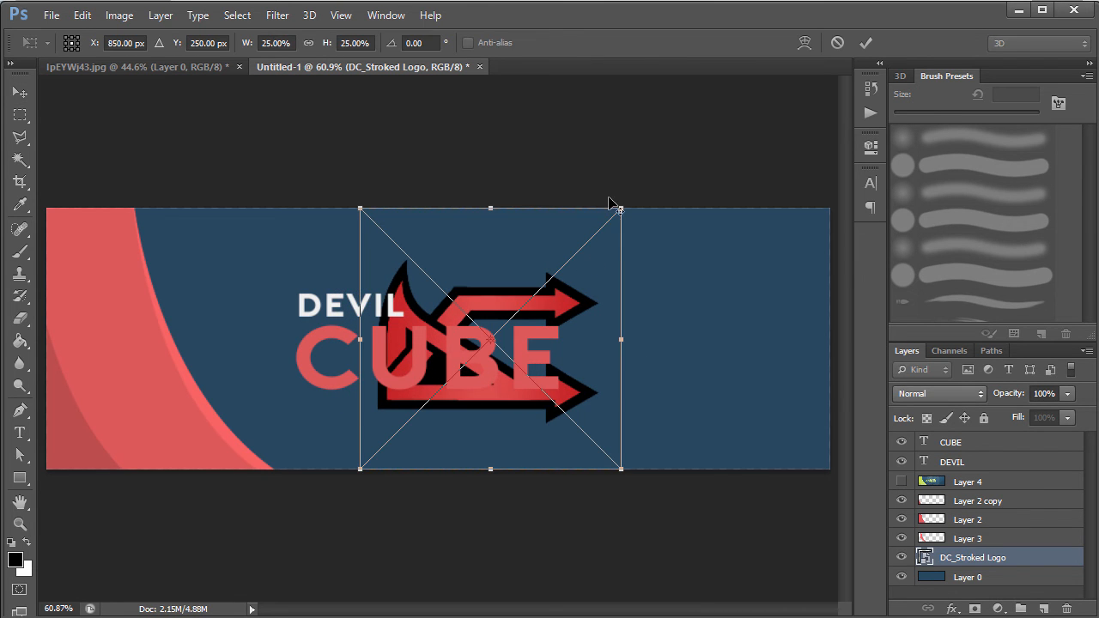
left_click_drag(619, 207, 803, 146)
key("Return")
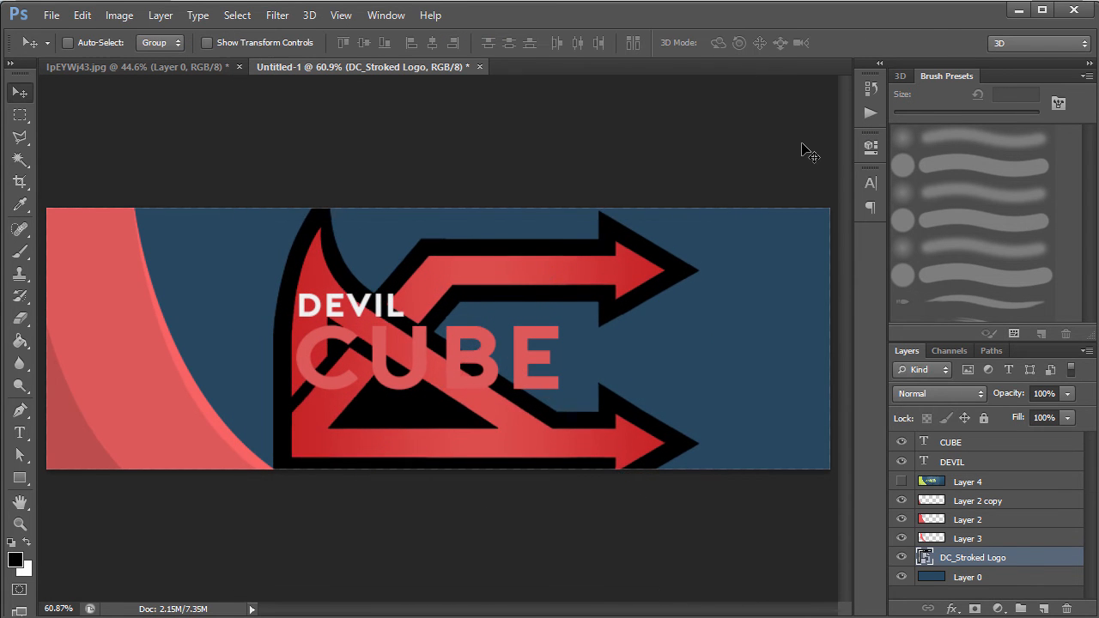
left_click(1010, 398)
type("10")
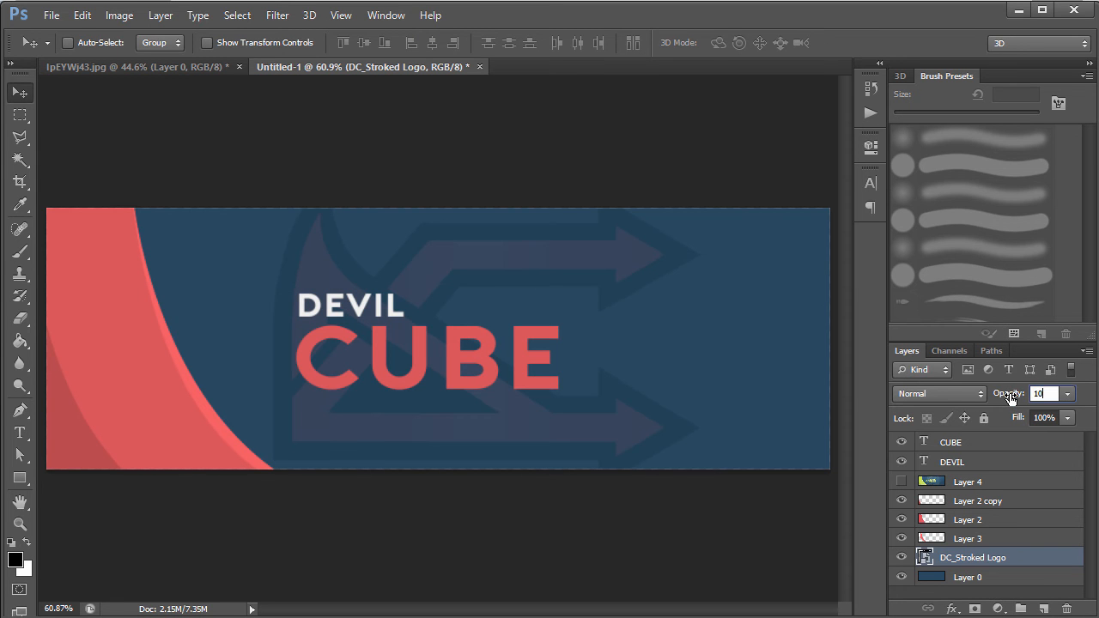
key("Return")
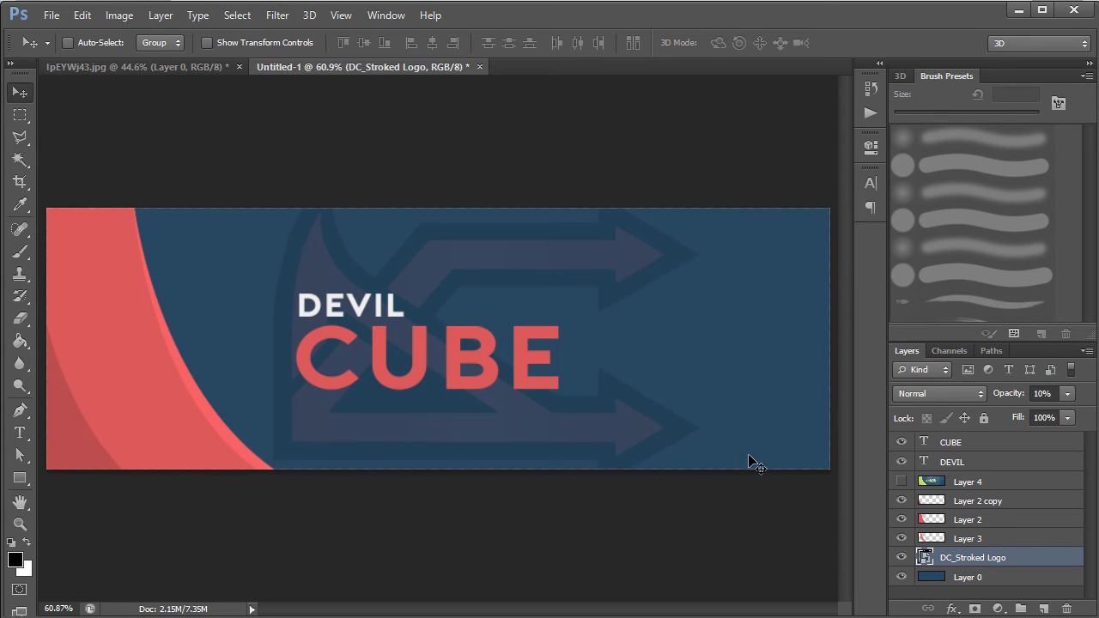
Toggle the Surgical Goblin reference layer repeatedly to compare the watermark placement
left_click(901, 482)
left_click(901, 482)
left_click(901, 482)
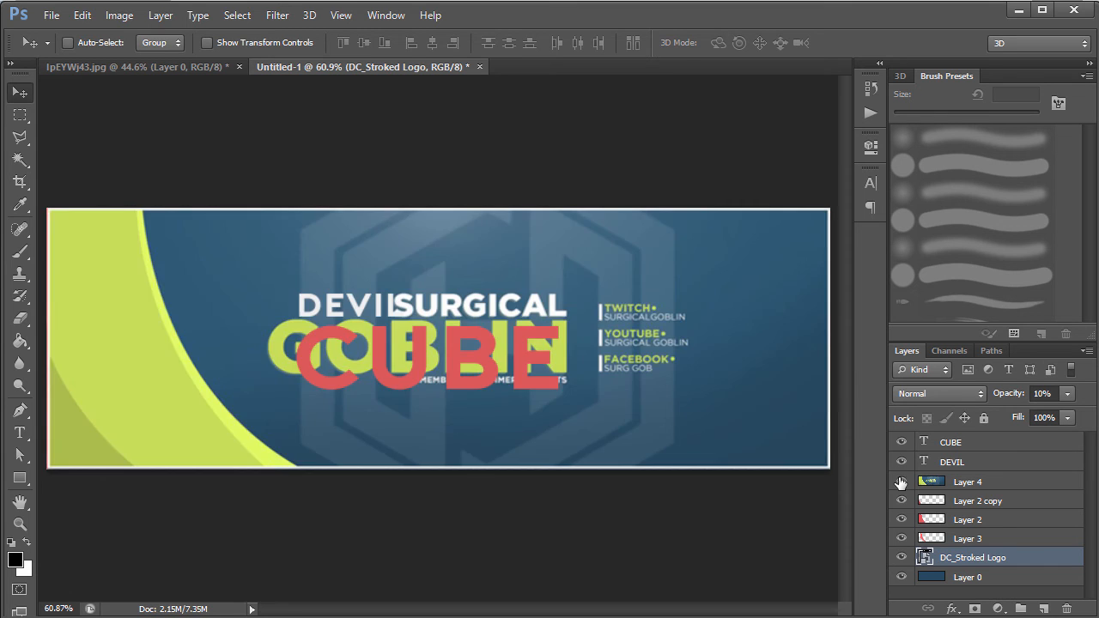
left_click(901, 481)
left_click(901, 482)
left_click(901, 482)
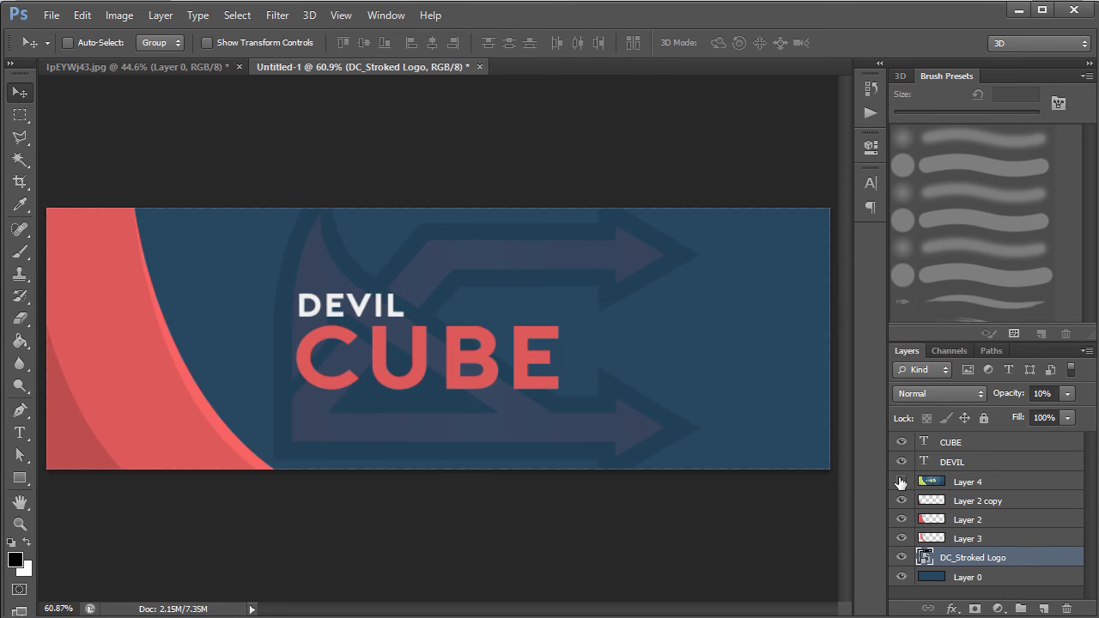
left_click(901, 482)
left_click(901, 482)
left_click(901, 482)
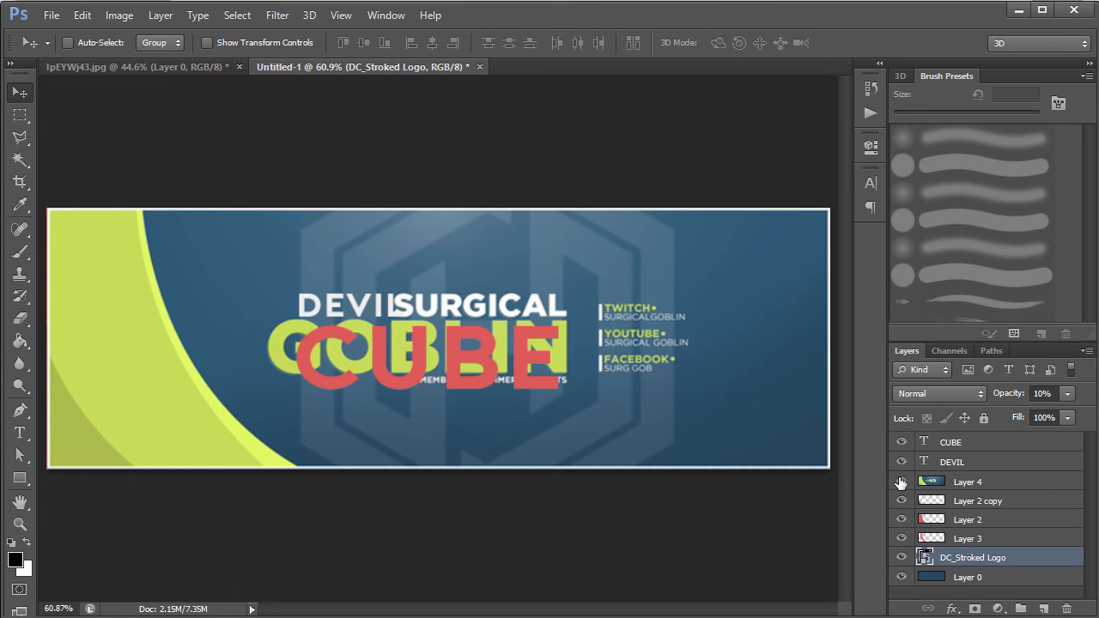
left_click(901, 482)
left_click(901, 482)
left_click(901, 481)
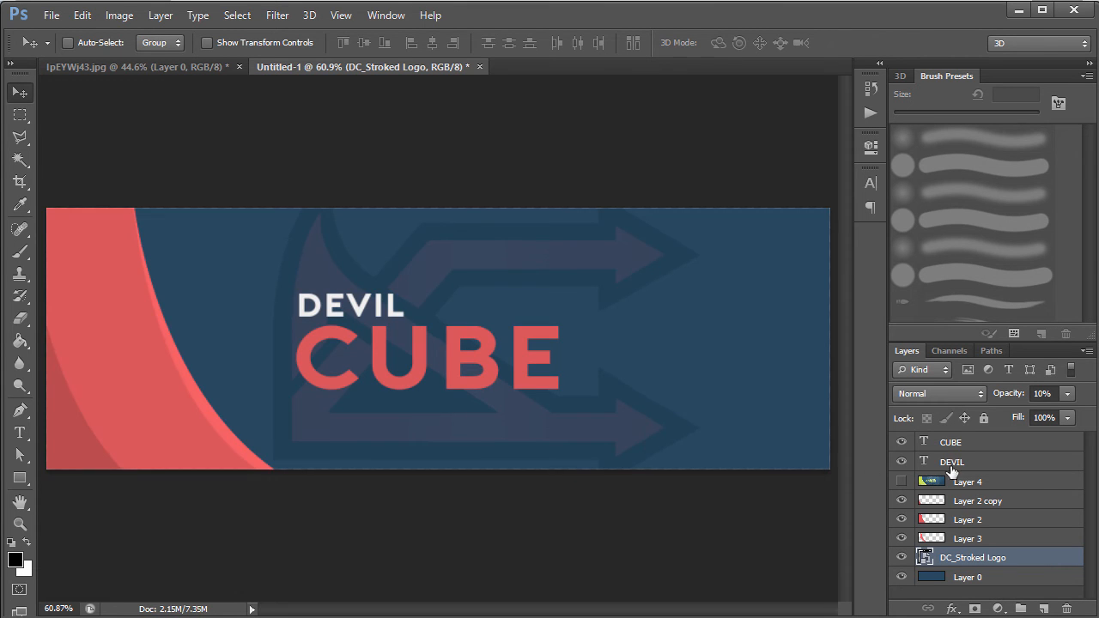
Nudge DEVIL and CUBE right together, then shift DEVIL slightly further right
left_click(977, 461)
left_click(973, 446, "shift")
key("shift+Right")
key("shift+Right")
key("shift+Right")
key("shift+Right")
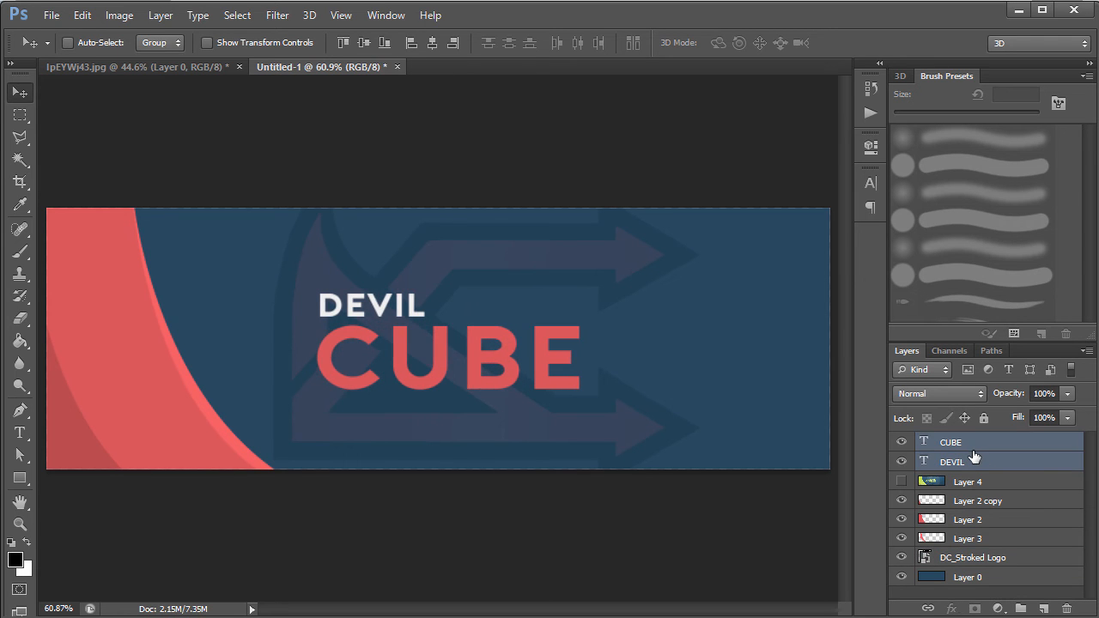
left_click(976, 464)
key("Right")
key("Right")
key("Right")
key("shift+Right")
key("shift+Right")
key("shift+Right")
key("shift+Right")
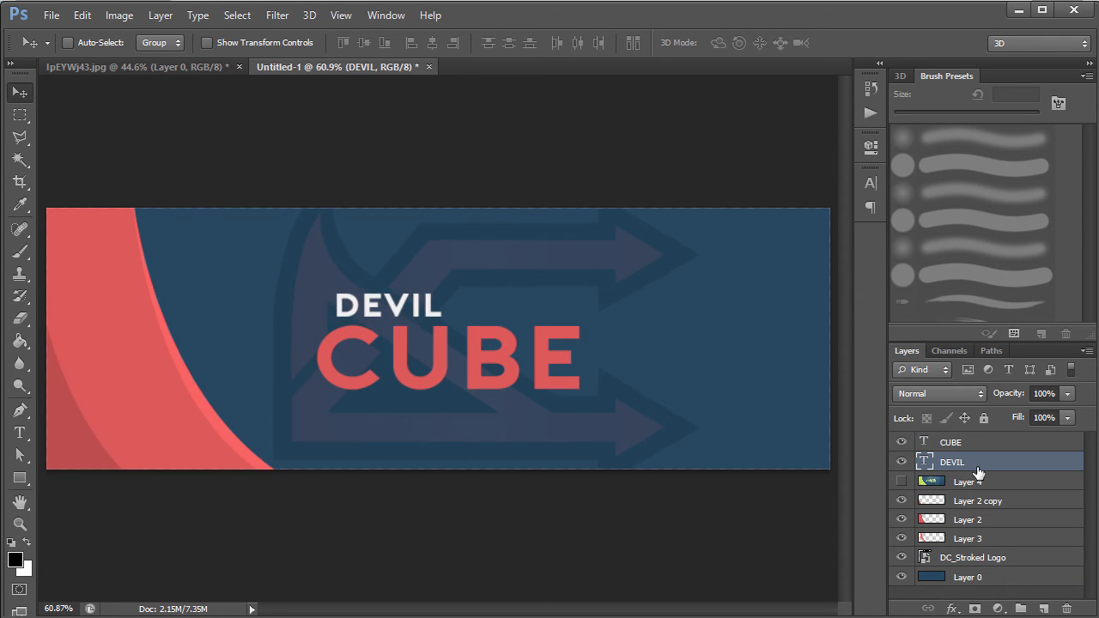
key("Left")
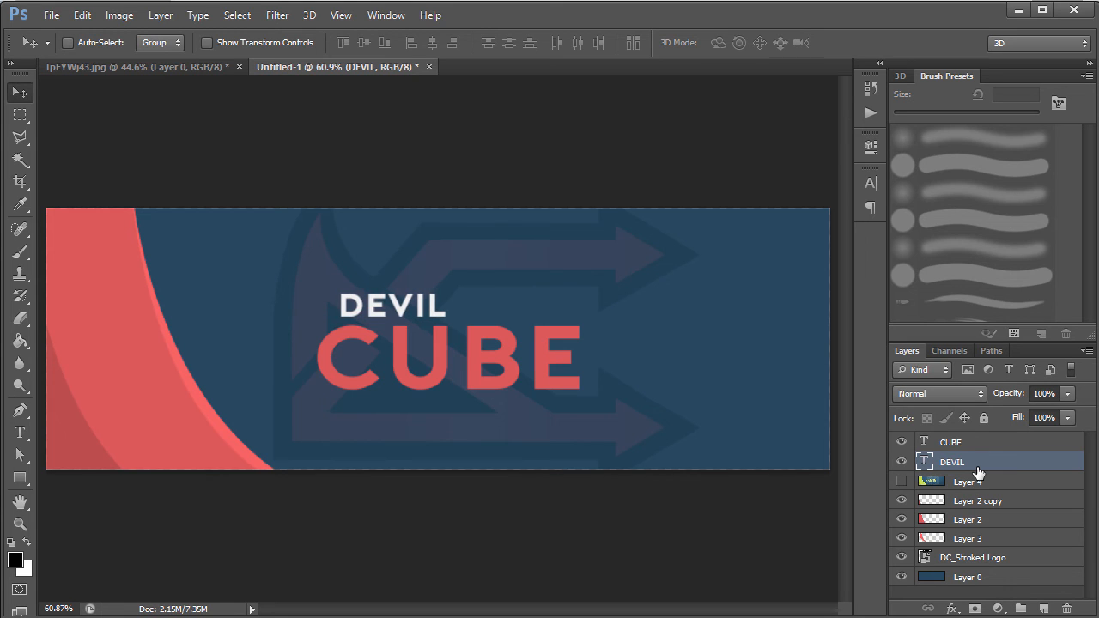
left_click(901, 482)
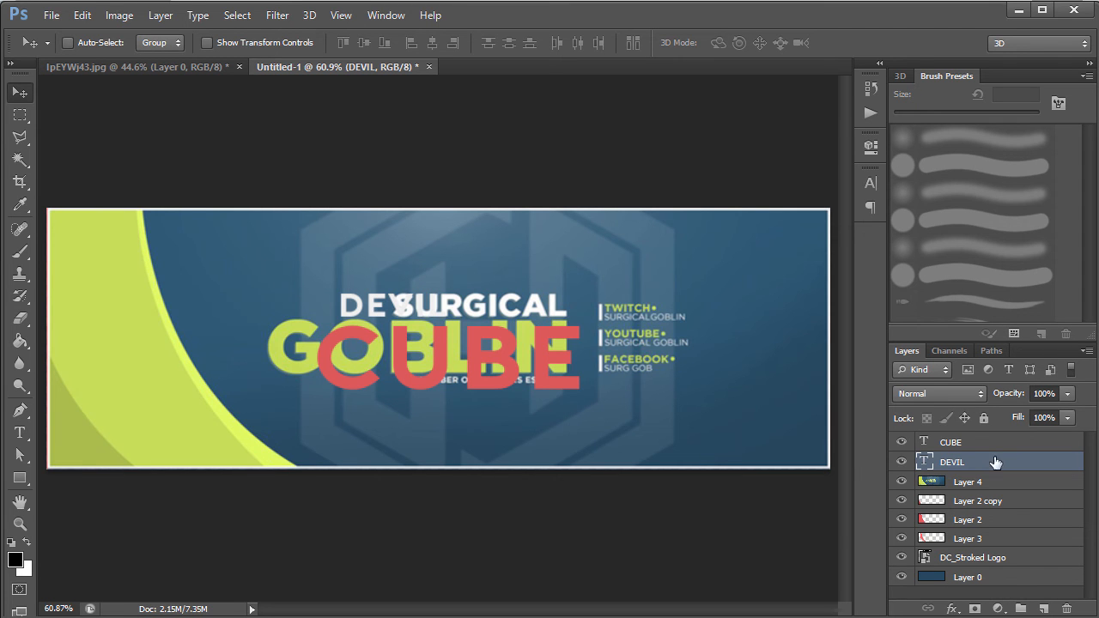
left_click(901, 482)
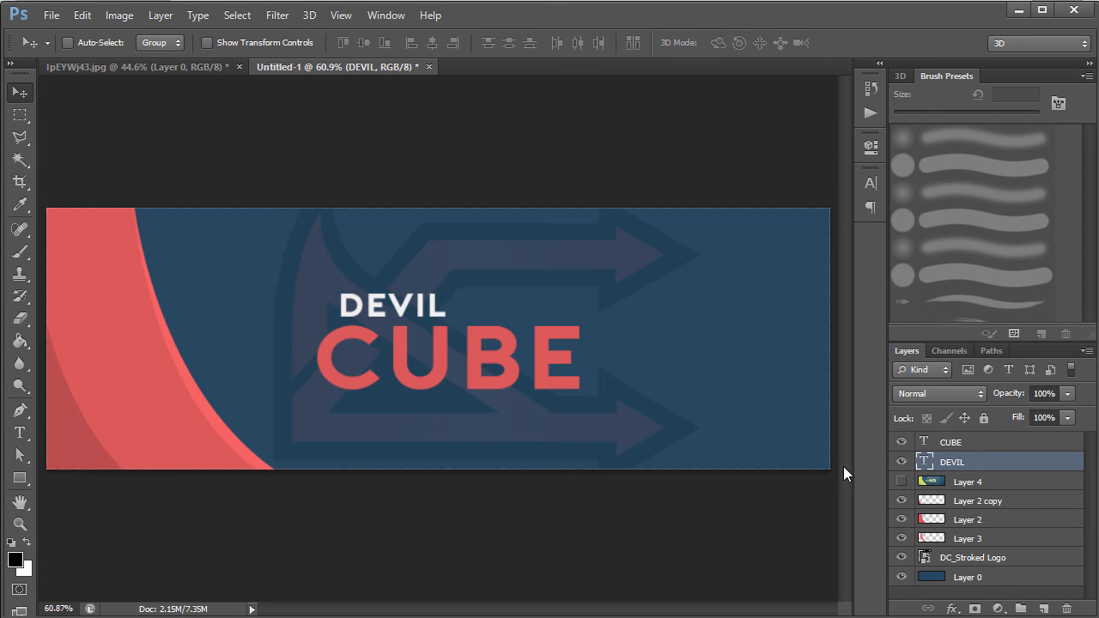
With the Line tool, set a white 4 pt stroke and draw a vertical line right of the title
left_click(20, 438)
left_click(20, 455)
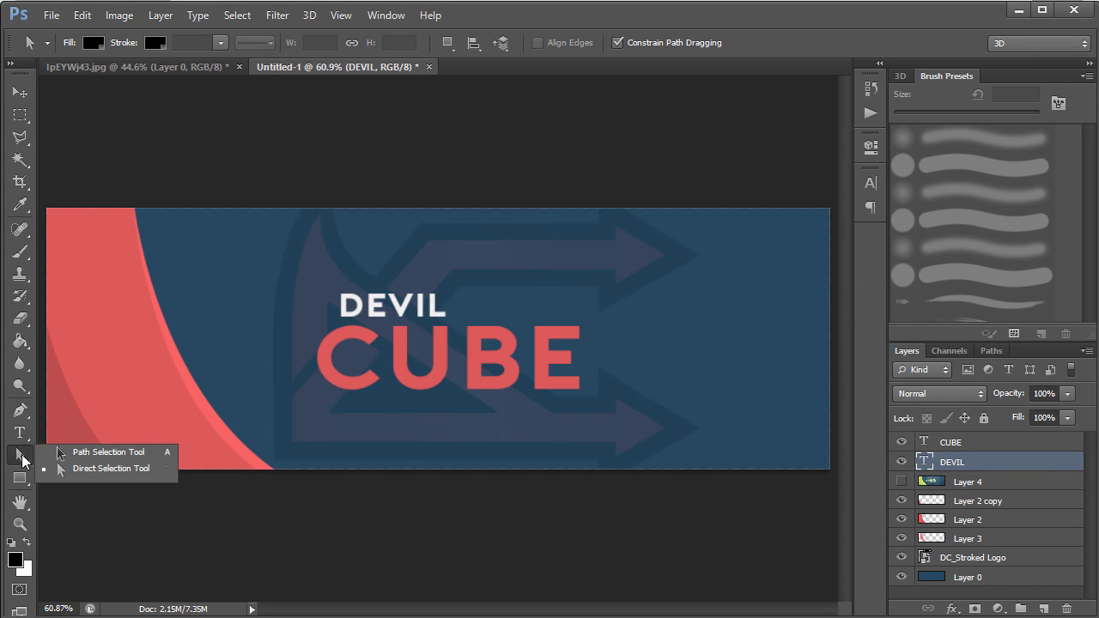
left_click(20, 479)
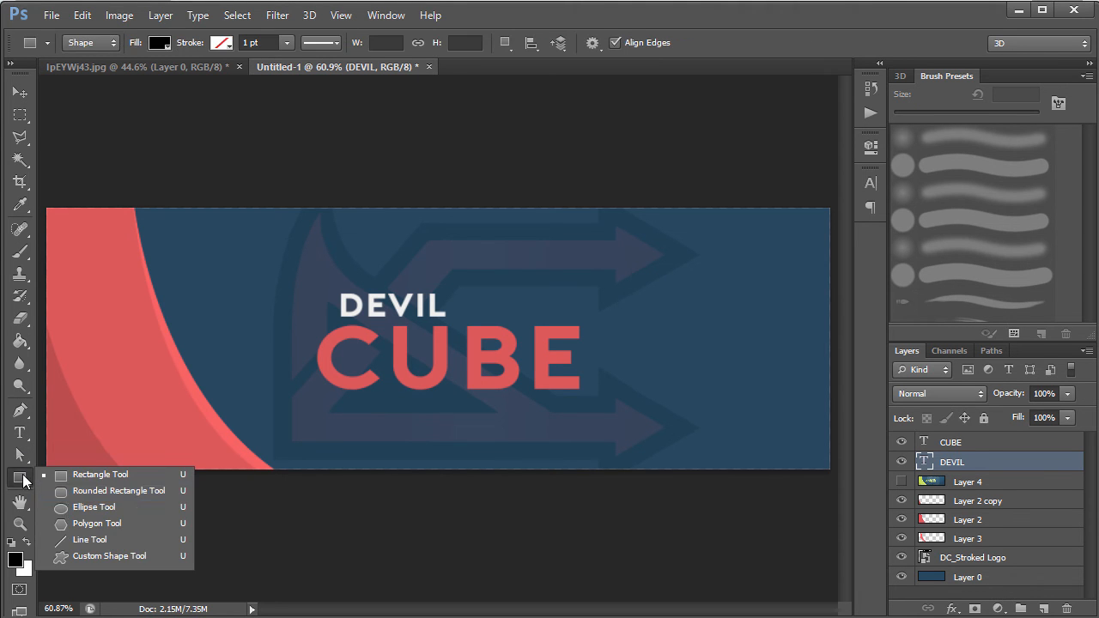
left_click(73, 539)
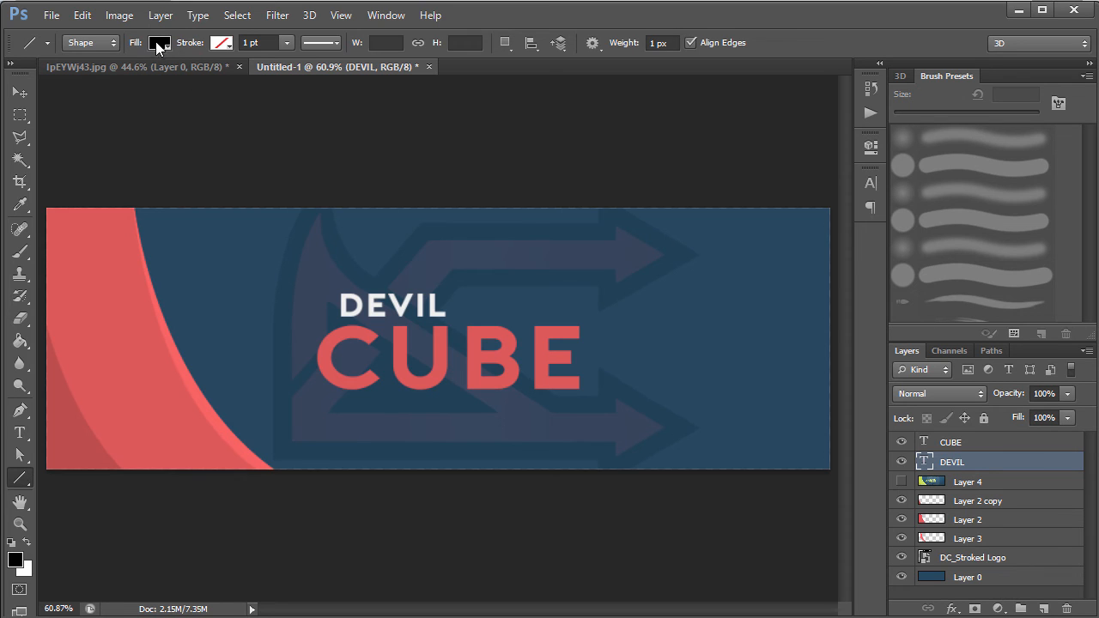
left_click(901, 482)
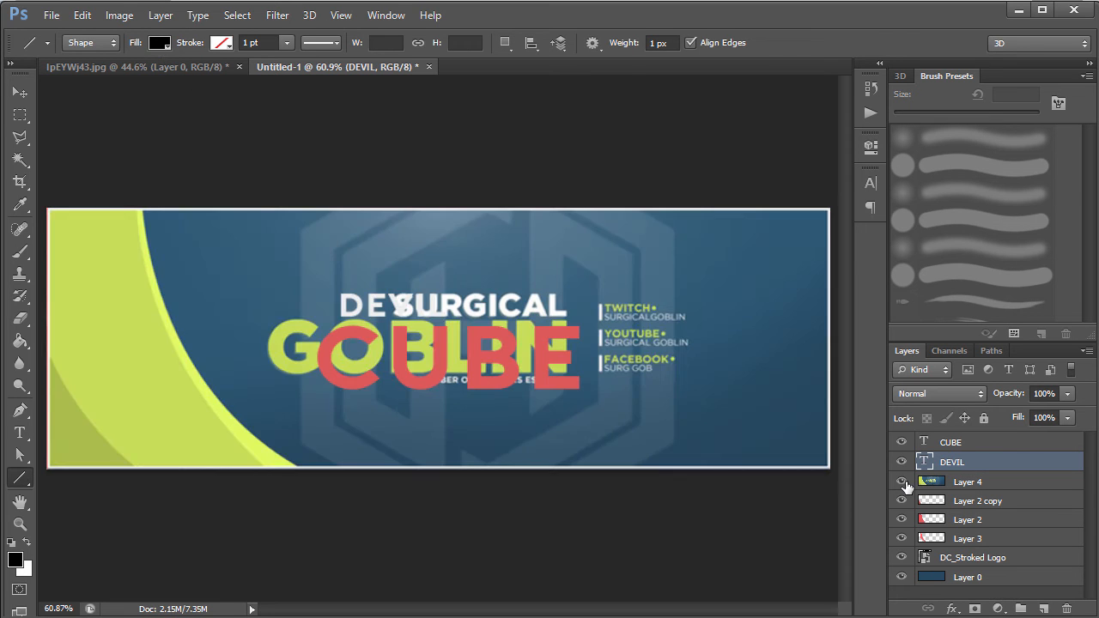
left_click(901, 482)
left_click(160, 43)
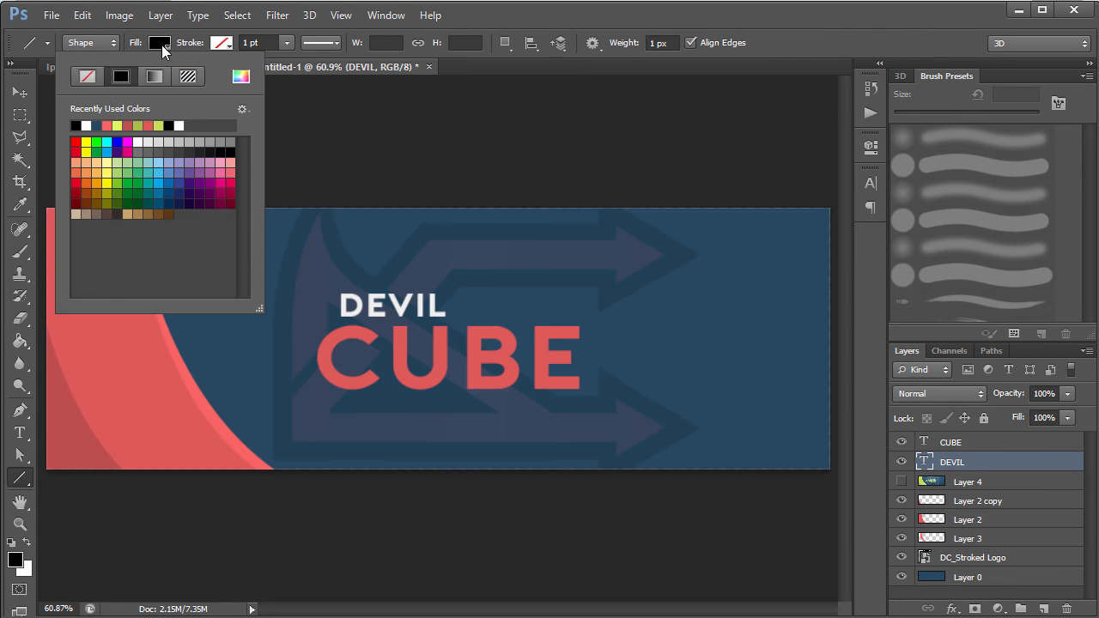
left_click(223, 43)
left_click(149, 125)
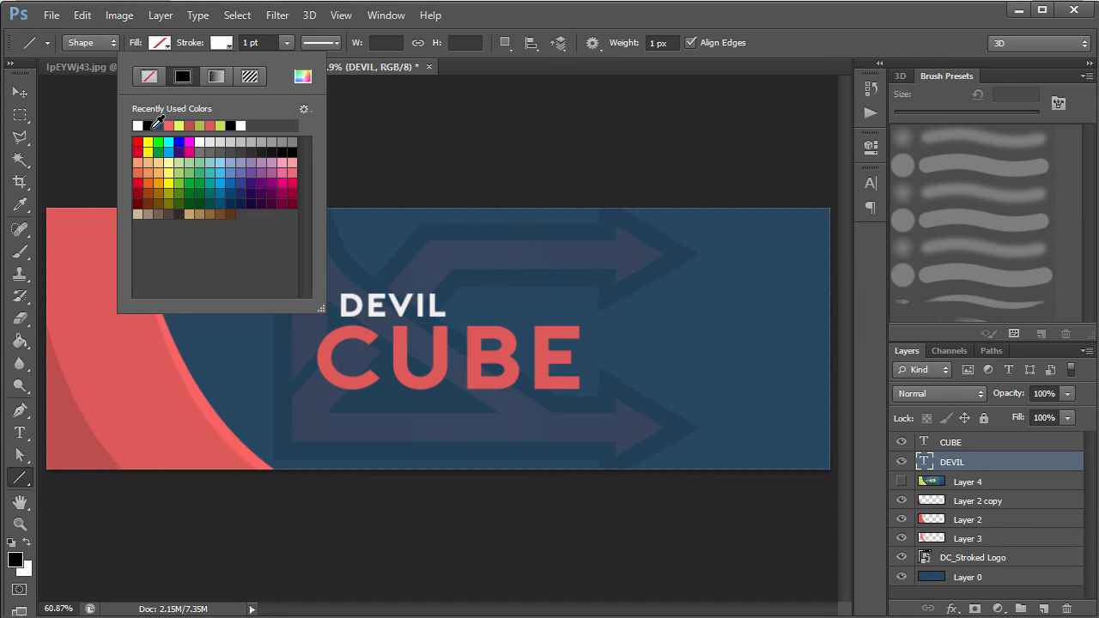
left_click(271, 41)
type("4")
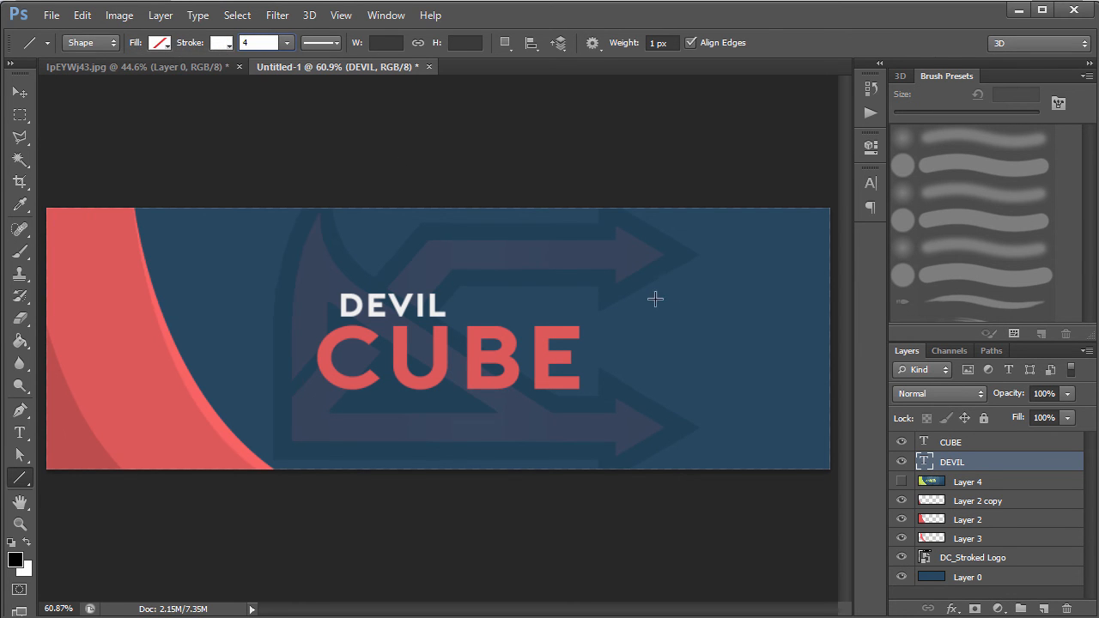
left_click_drag(647, 294, 647, 313)
Try changing the drawn line's stroke to 10 pt and dismiss the resulting error
key("a")
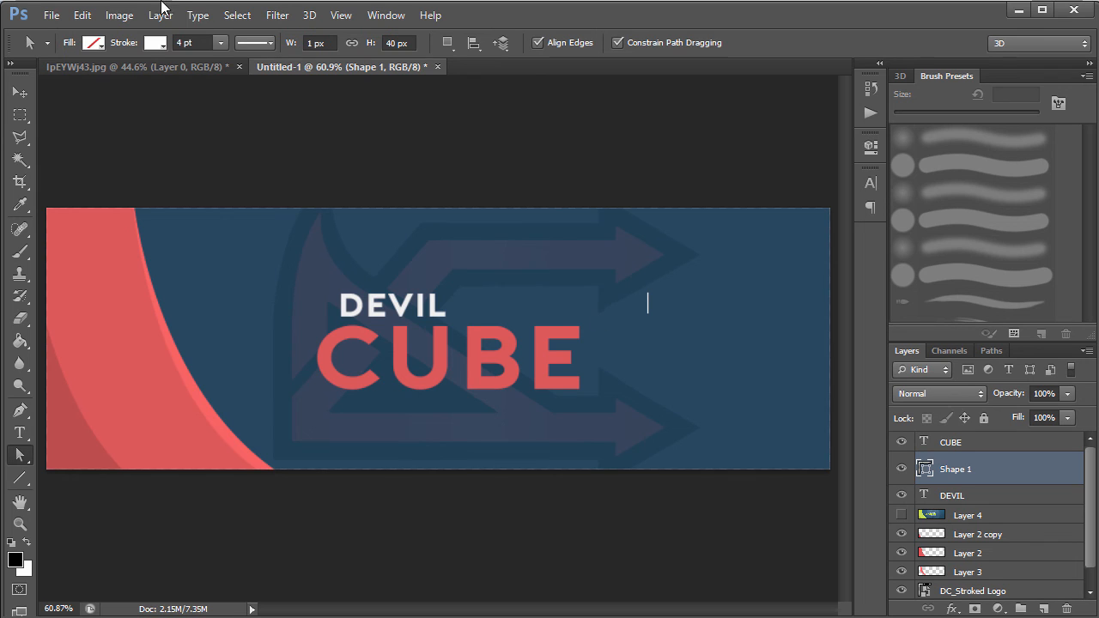
left_click(188, 42)
type("10")
key("Return")
left_click(631, 306)
left_click(553, 262)
Set the line stroke to 11 pt, draw test lines, and undo them
left_click(20, 92)
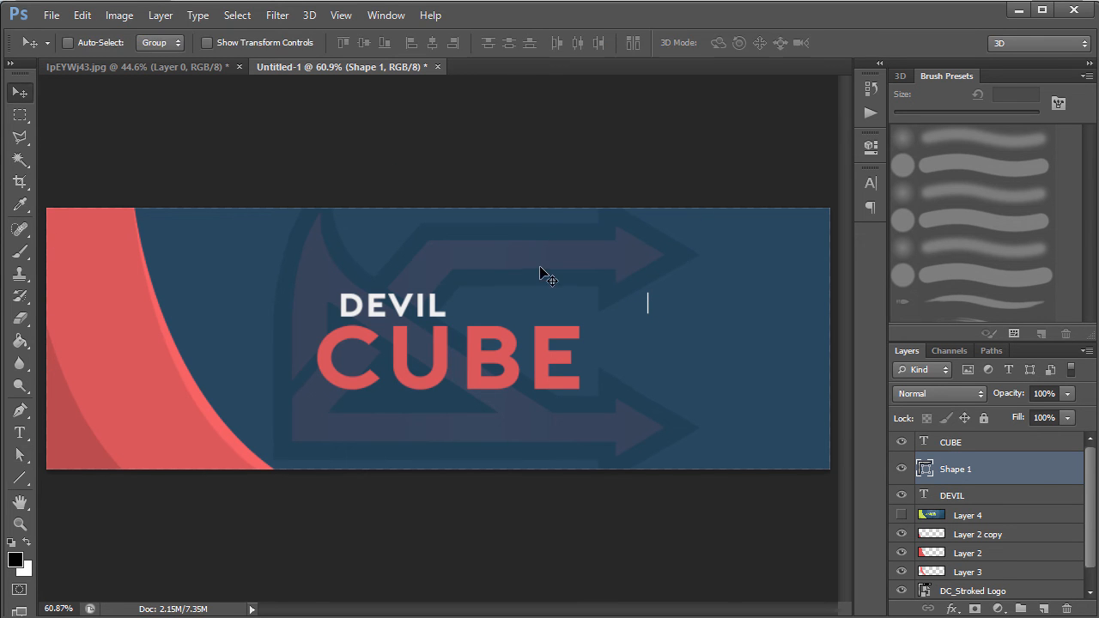
left_click(19, 477)
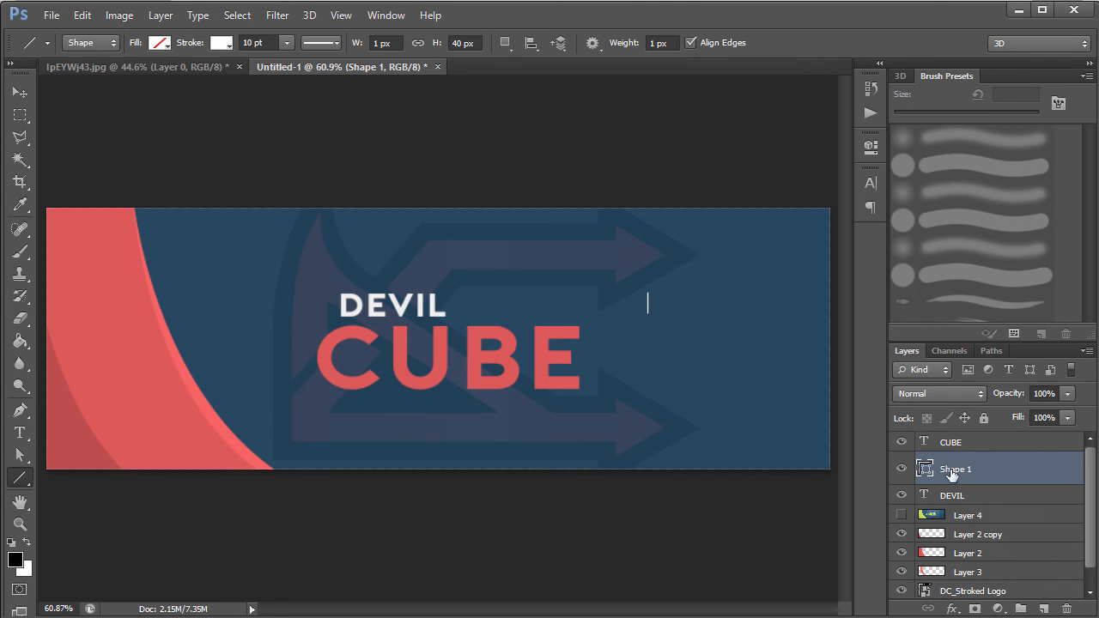
left_click(271, 42)
type("11")
left_click_drag(730, 295, 738, 344)
key("ctrl+z")
left_click_drag(677, 269, 677, 335)
key("ctrl+z")
Set the stroke width to 20 pt, draw vertical lines beside the title, and undo them
left_click(325, 43)
left_click(319, 43)
left_click_drag(275, 42, 173, 41)
type("20")
key("Return")
left_click(979, 446)
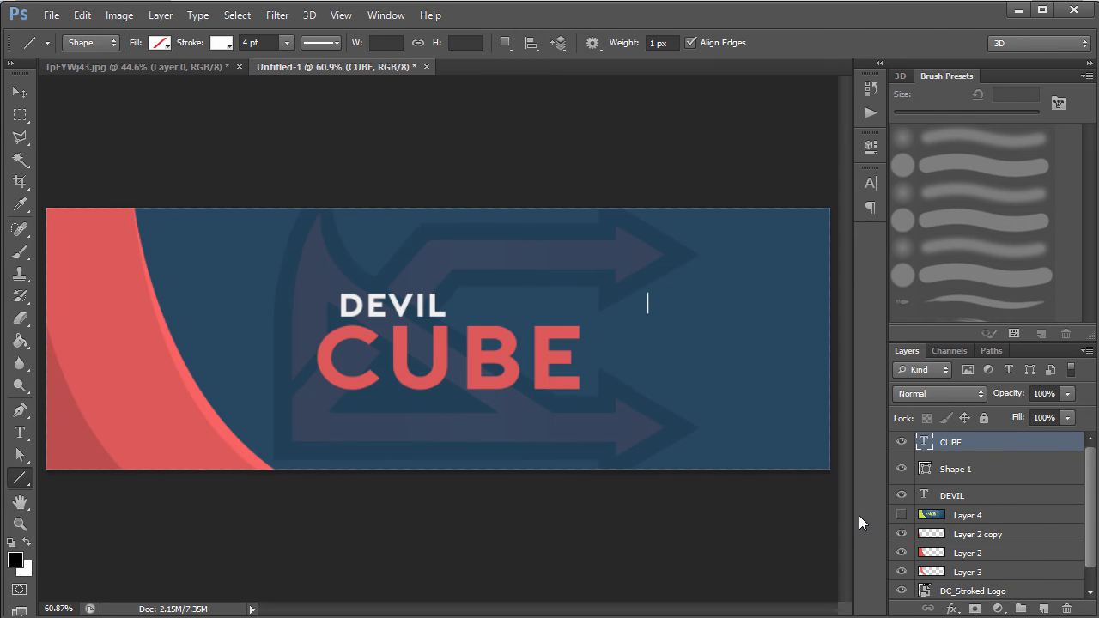
left_click_drag(678, 296, 679, 362)
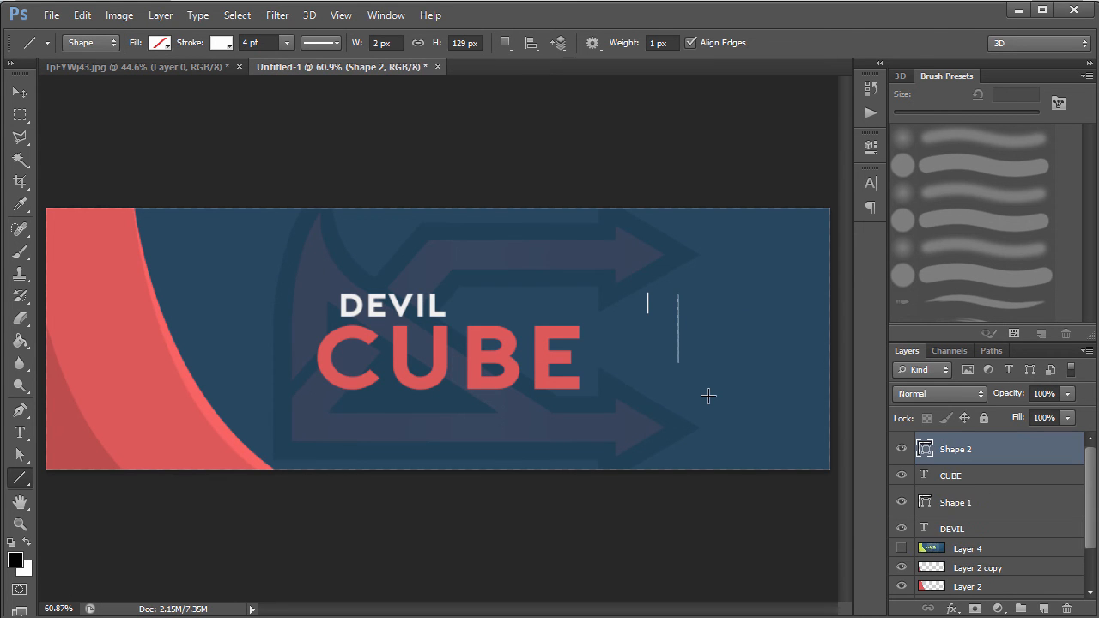
key("ctrl+z")
left_click_drag(682, 278, 691, 348)
key("ctrl+z")
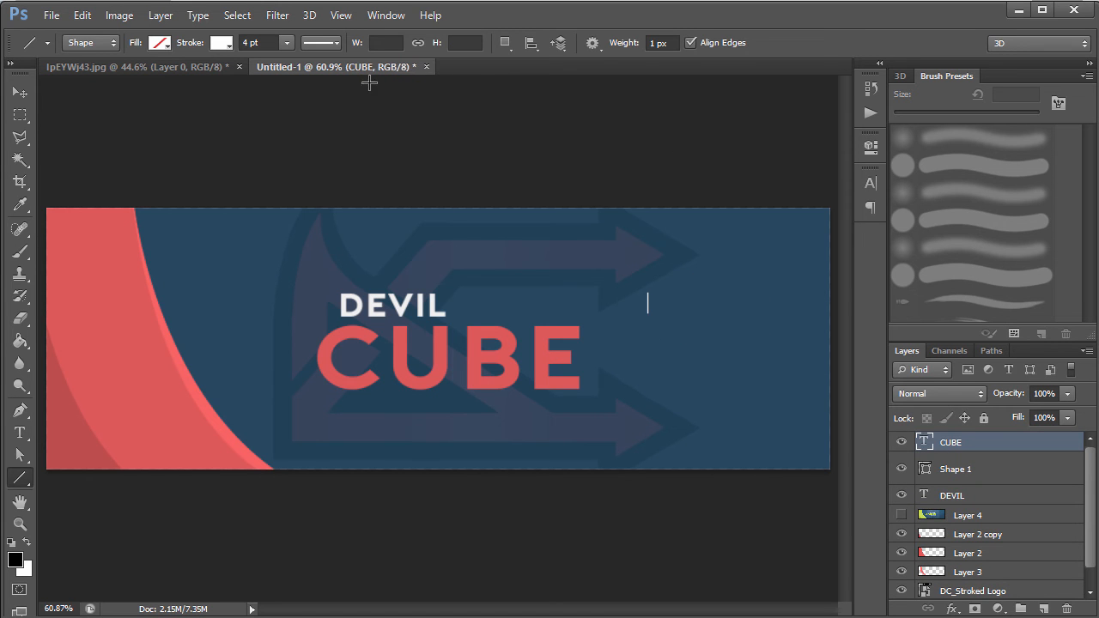
Raise the stroke width to 288 pt, draw a test line, and undo it
left_click(286, 42)
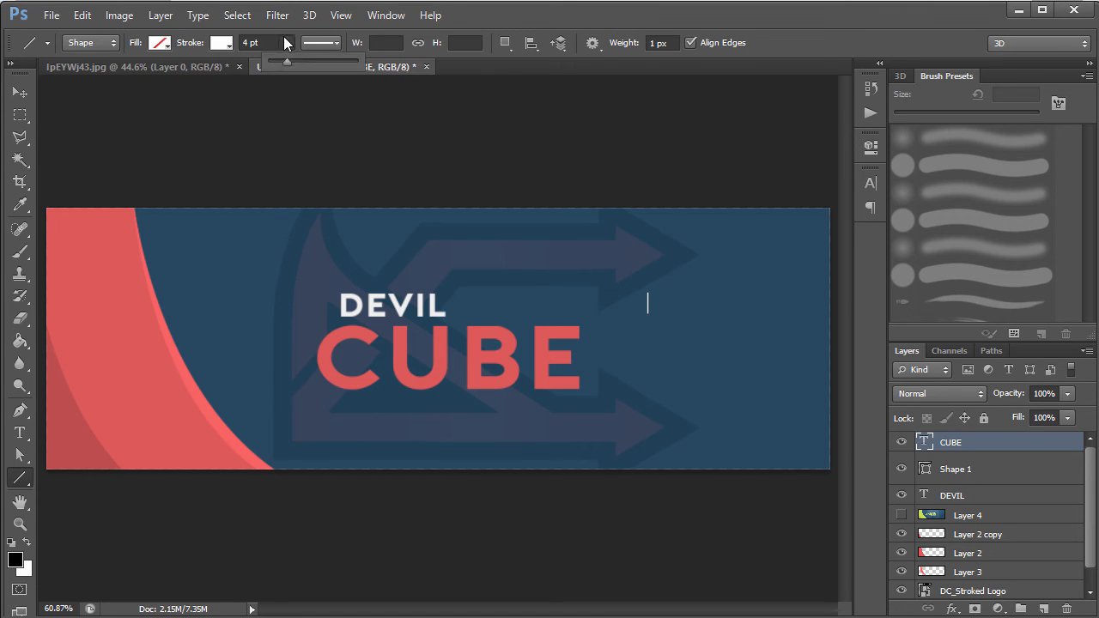
left_click_drag(368, 64, 378, 63)
left_click_drag(694, 258, 699, 319)
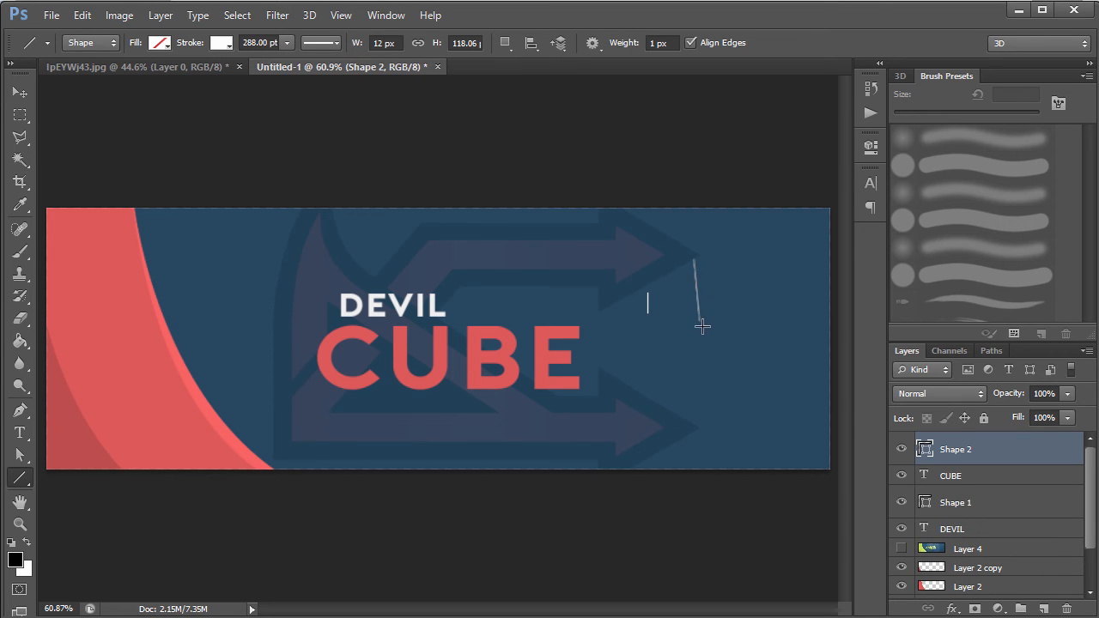
key("ctrl+z")
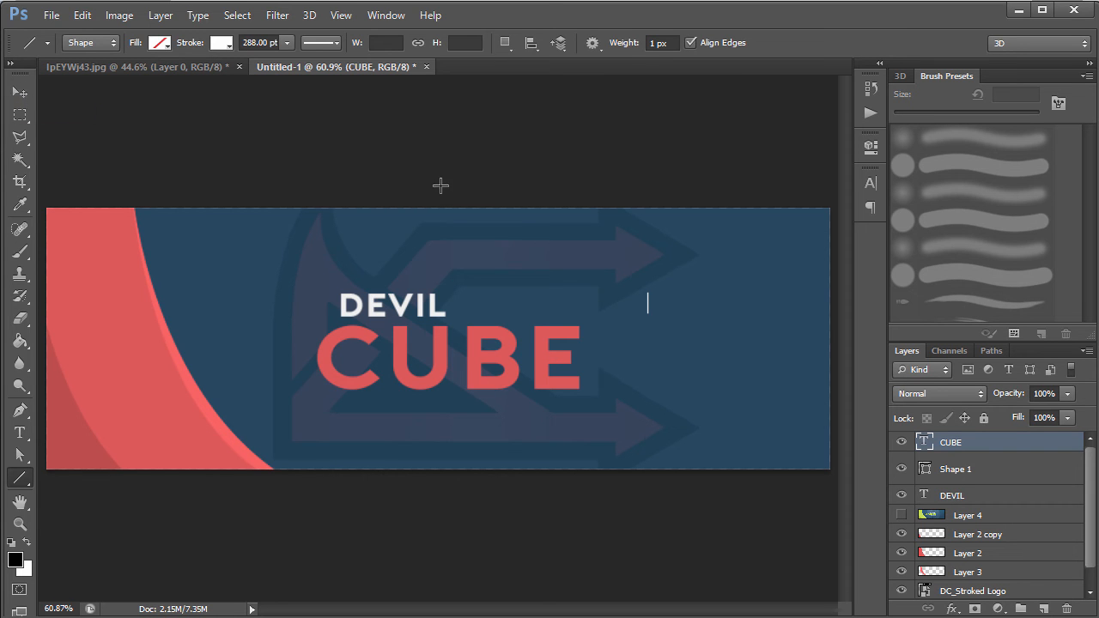
left_click(19, 95)
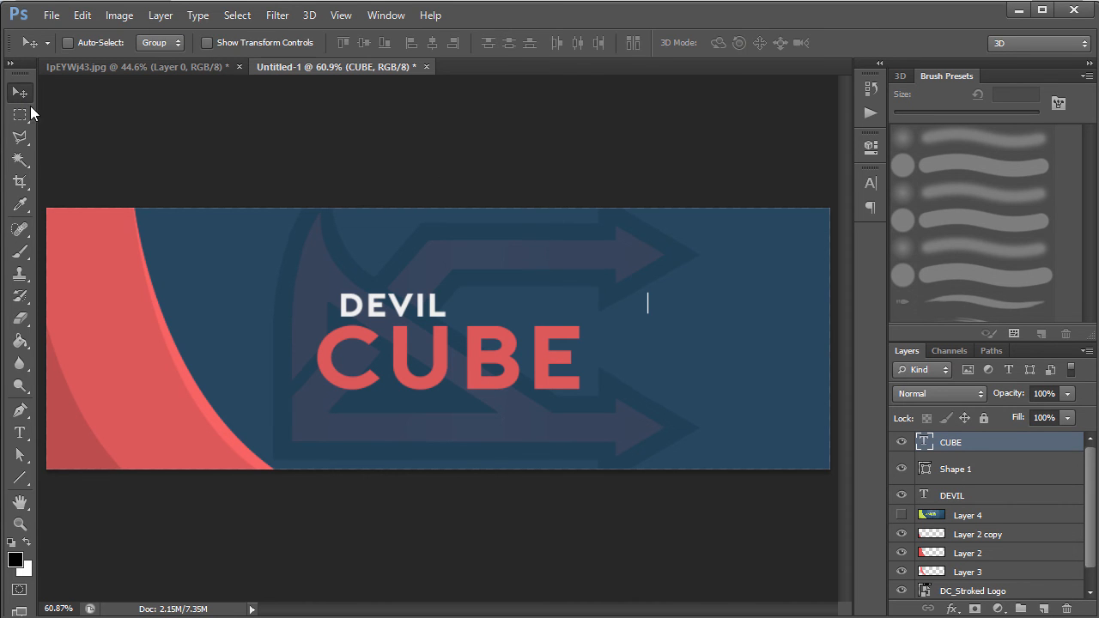
Delete Shape 1, add a new layer above CUBE, and marquee a thin vertical strip
left_click(996, 471)
key("Delete")
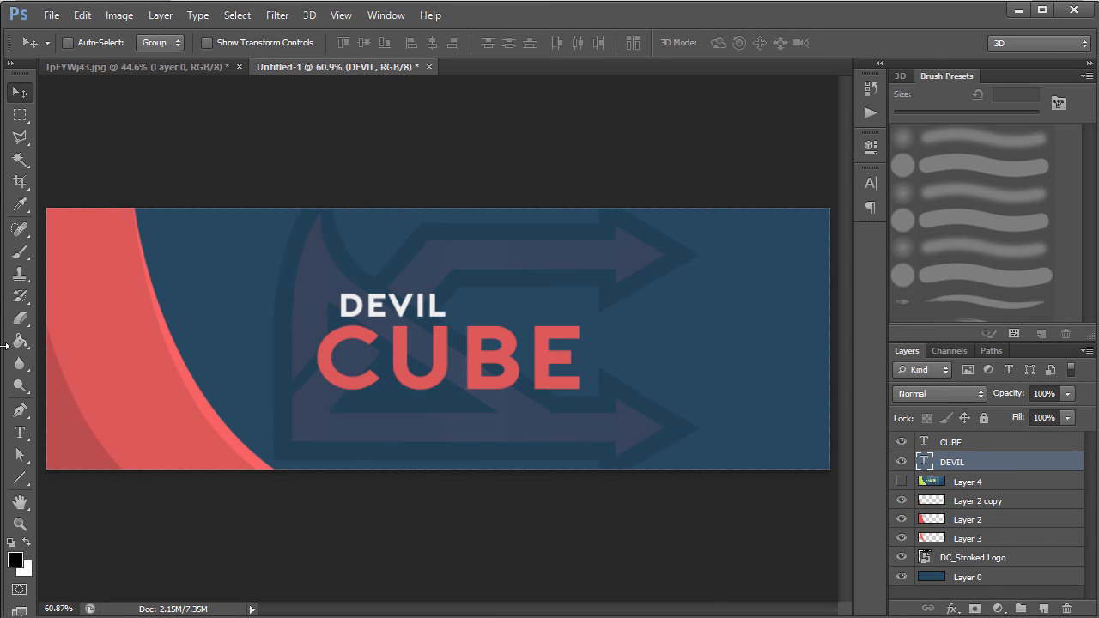
left_click(20, 478)
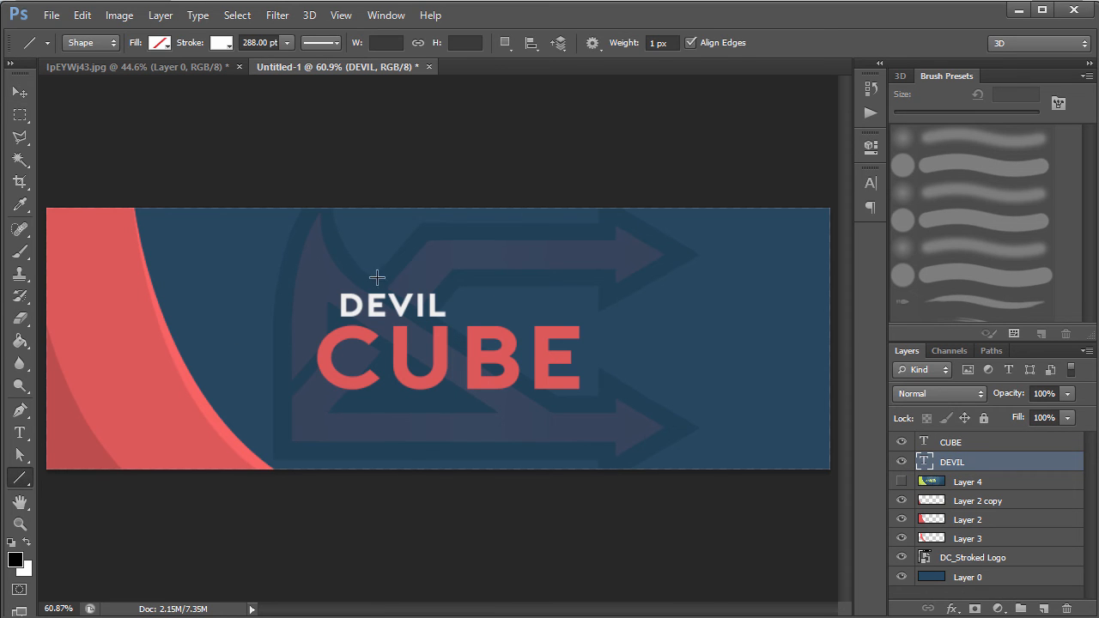
left_click(26, 119)
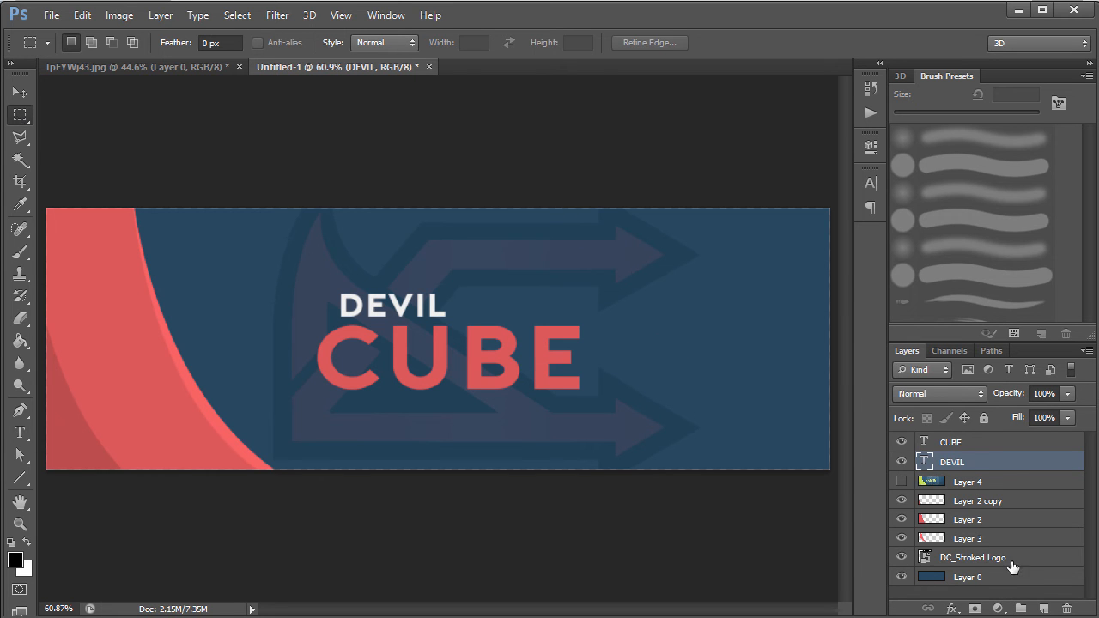
left_click(1044, 609)
left_click_drag(986, 460, 976, 439)
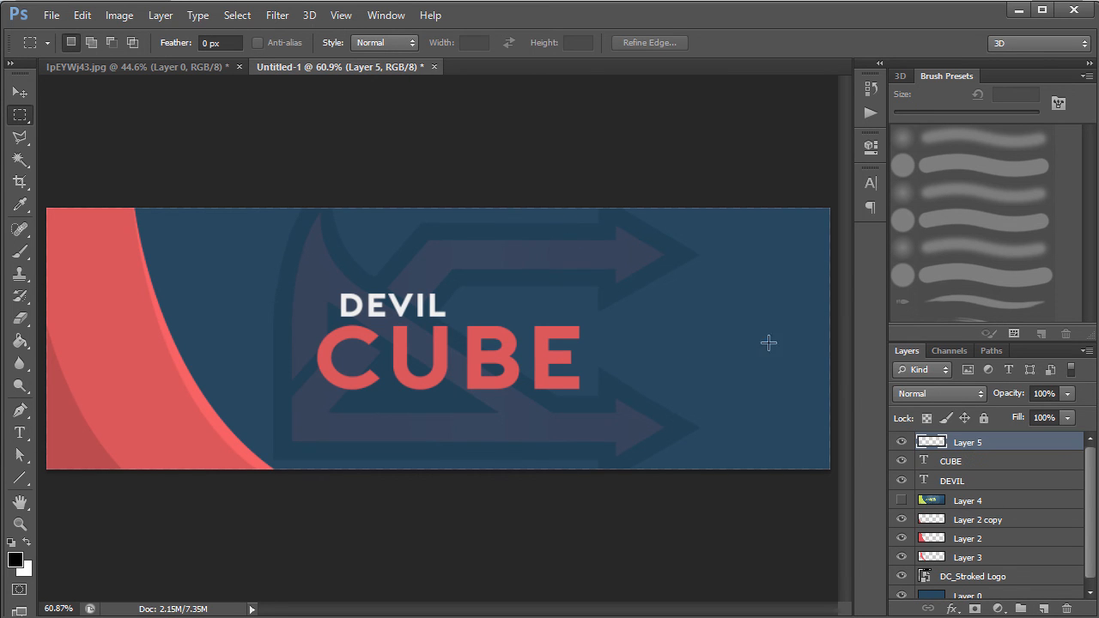
left_click_drag(701, 294, 701, 323)
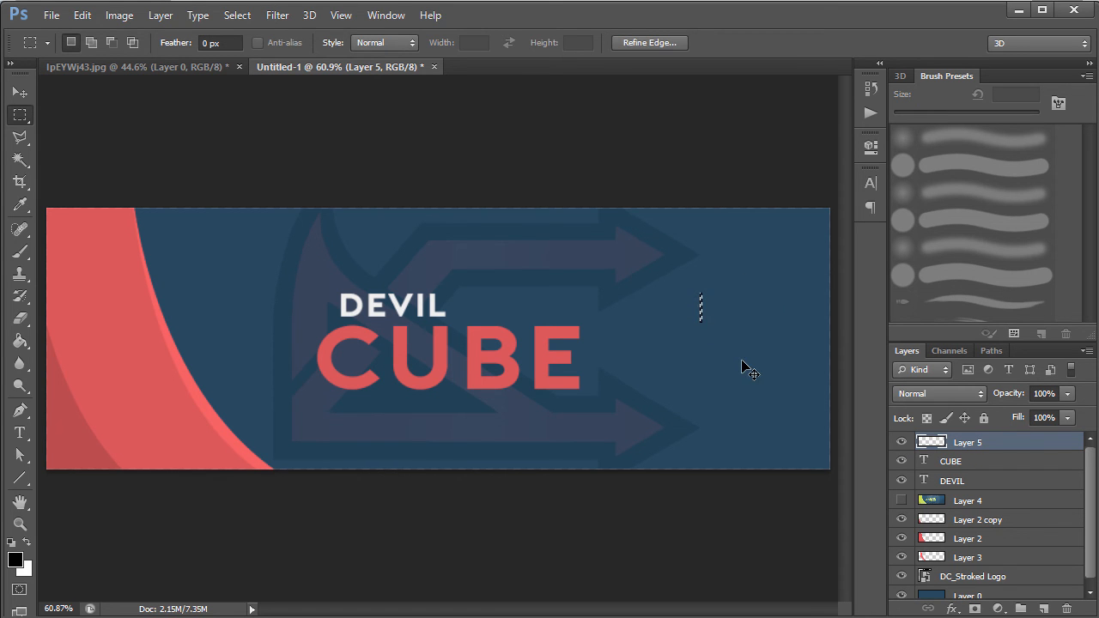
Sample the DEVIL text's off-white colour as foreground and pick the Paint Bucket
left_click(15, 560)
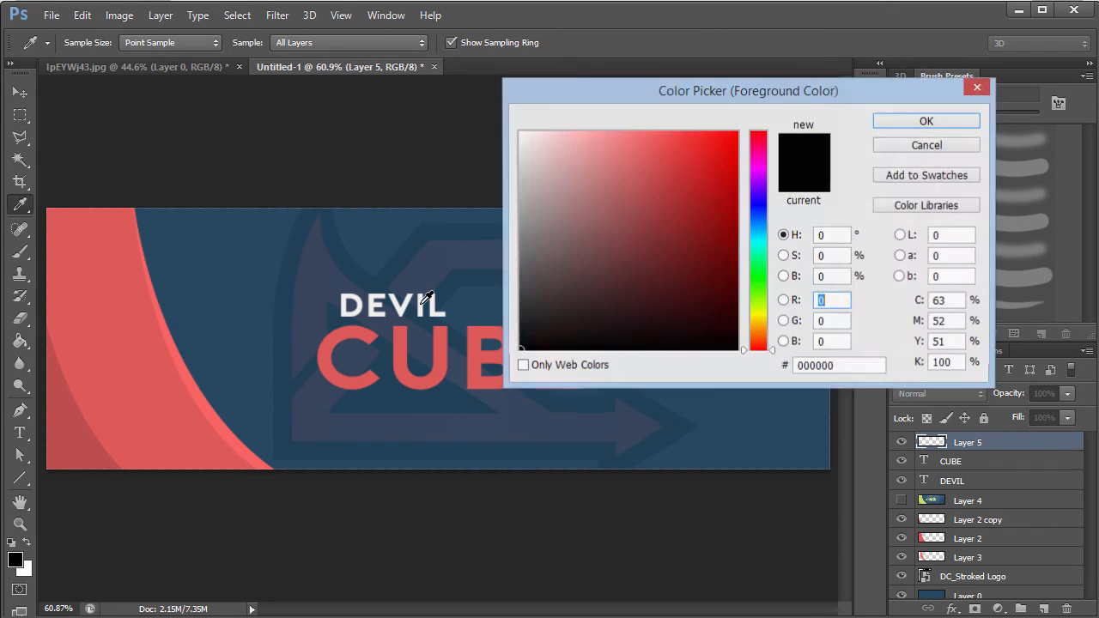
left_click(367, 296)
left_click(894, 123)
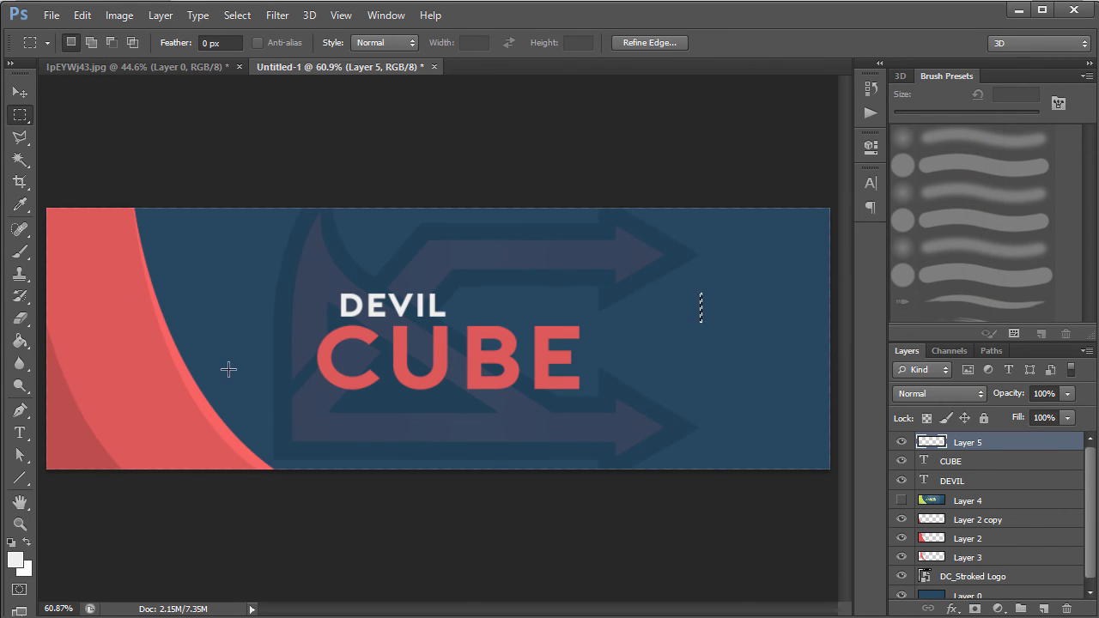
left_click(26, 348)
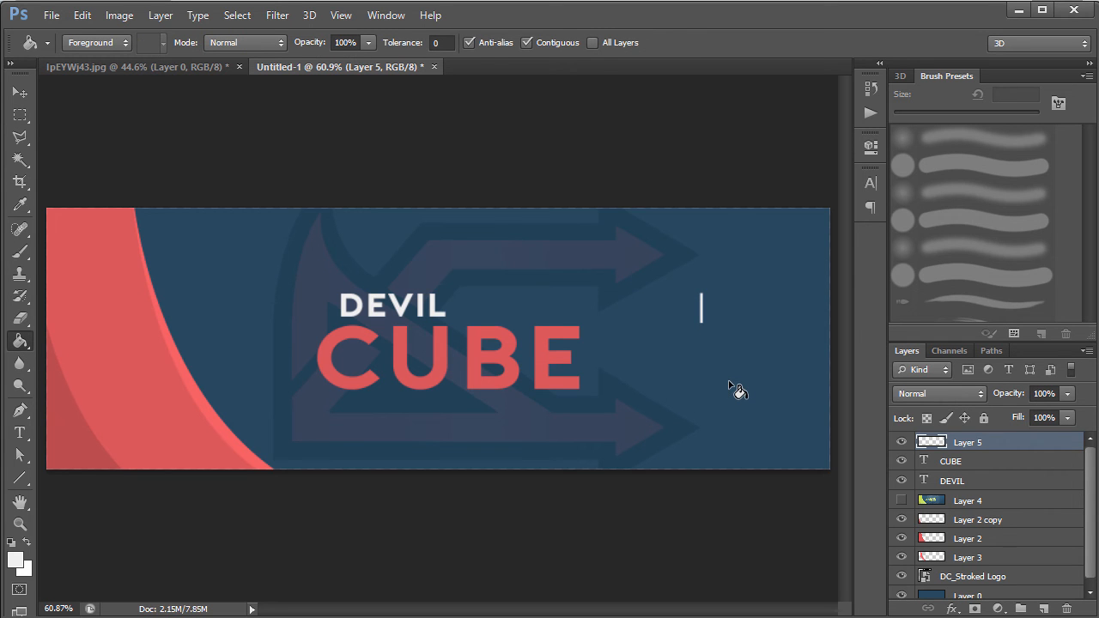
Show the Surgical Goblin reference and move the white bar left beside its TWITCH text
left_click(904, 501)
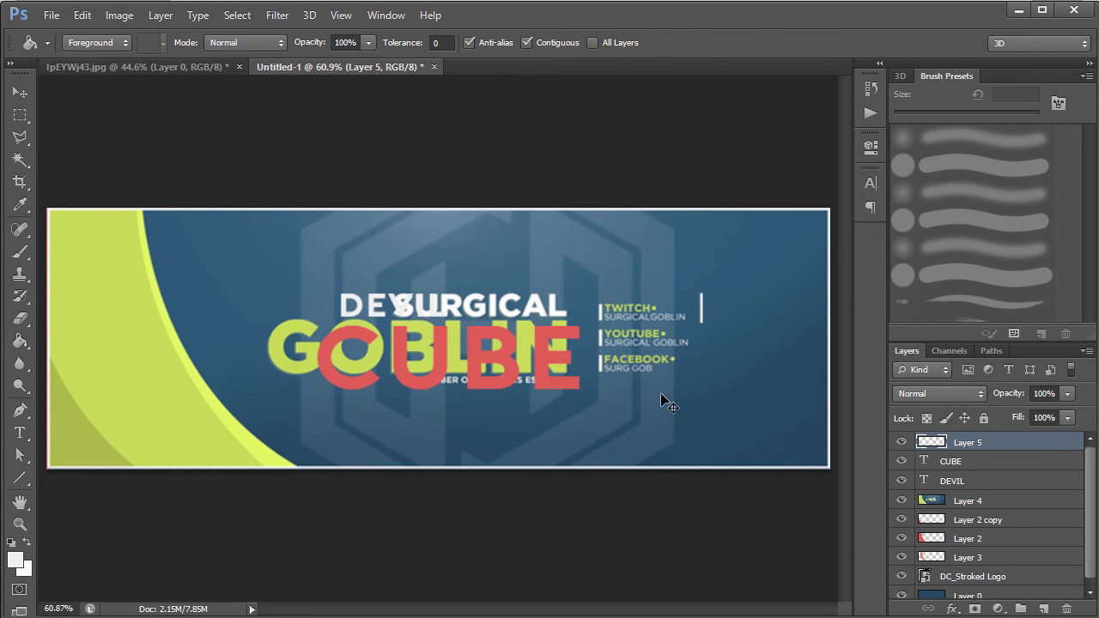
key("v")
left_click_drag(730, 321, 605, 321)
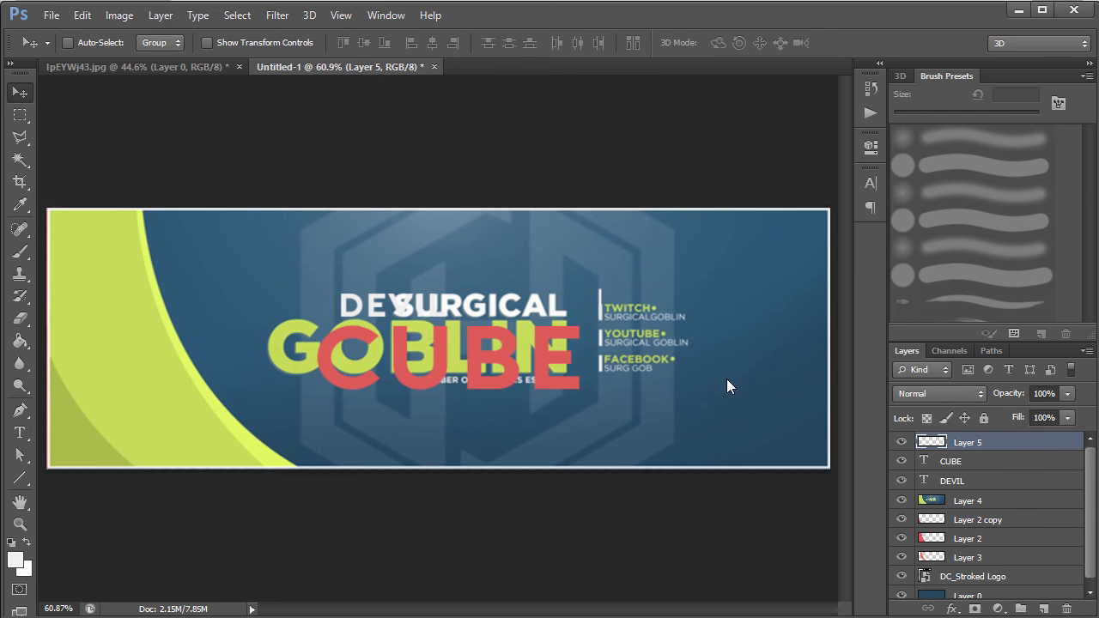
Nudge the bar a pixel left and down, and shorten it to about 49% height
key("ctrl+t")
scroll(581, 261, "up", 4)
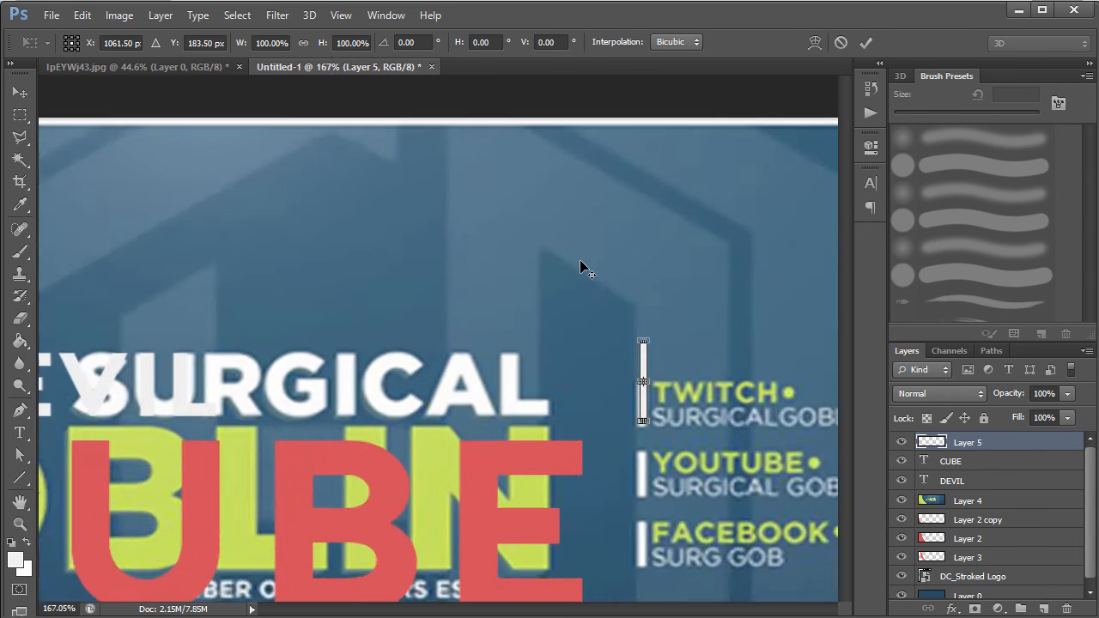
key("alt+space")
key("Down")
key("Escape")
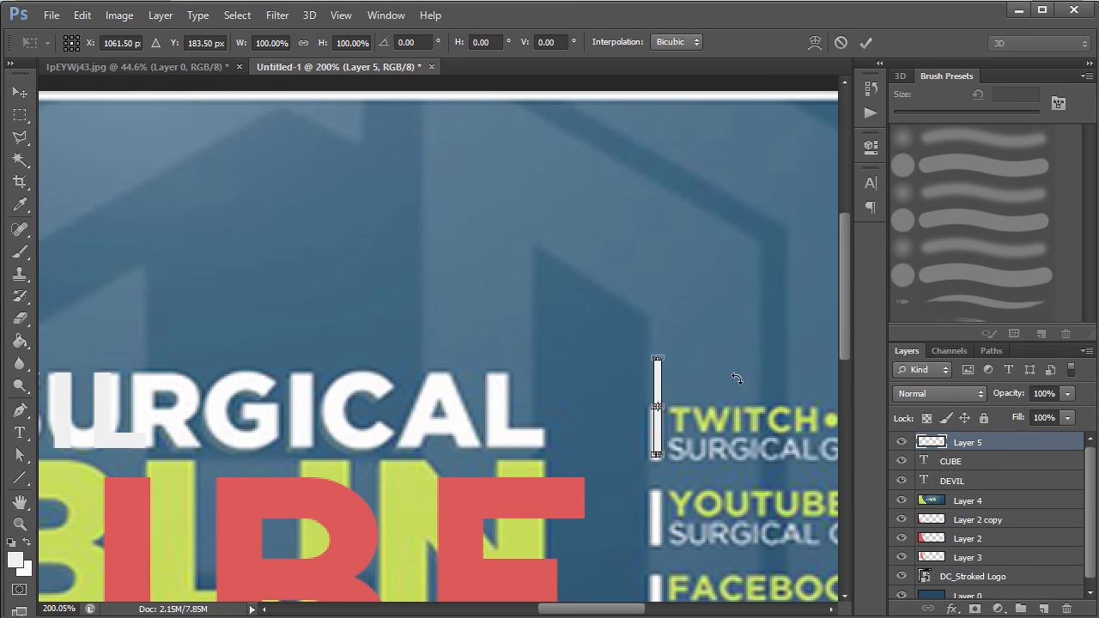
key("Left")
key("Down")
left_click_drag(655, 362, 656, 409)
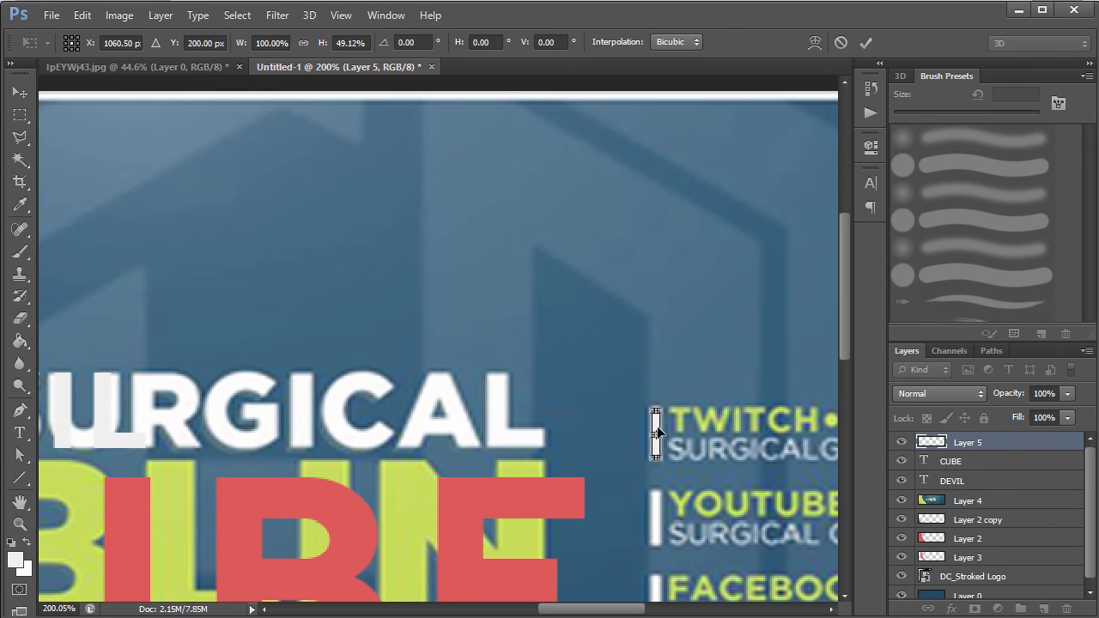
key("Return")
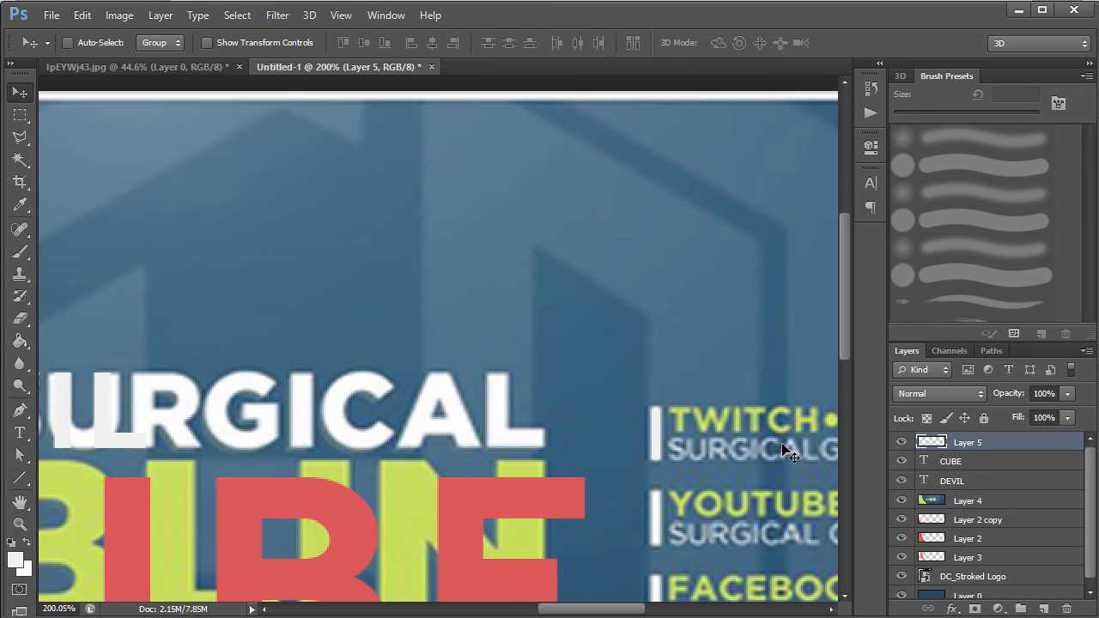
key("ctrl+0")
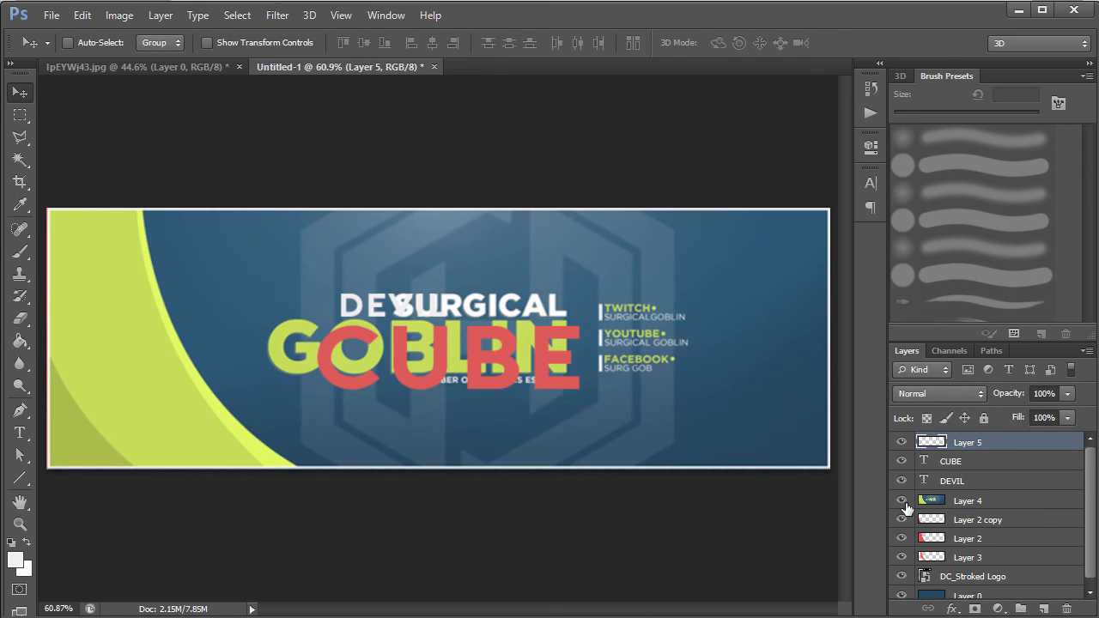
Hide the reference and duplicate the white bar, moving the copy down
left_click(902, 501)
scroll(603, 328, "up", 2)
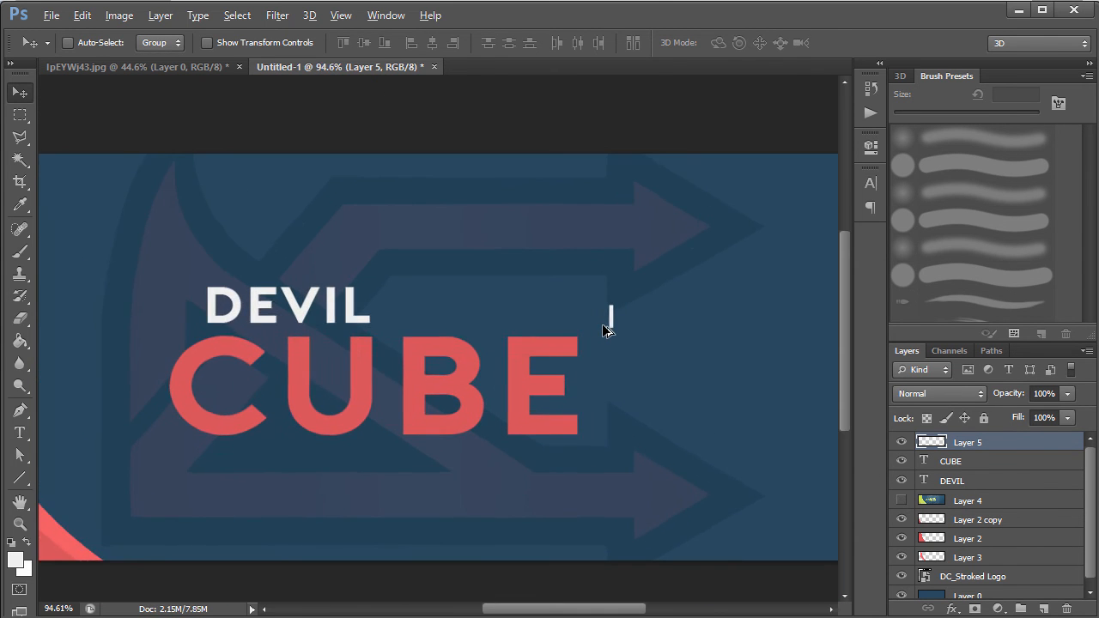
scroll(604, 329, "up", 2)
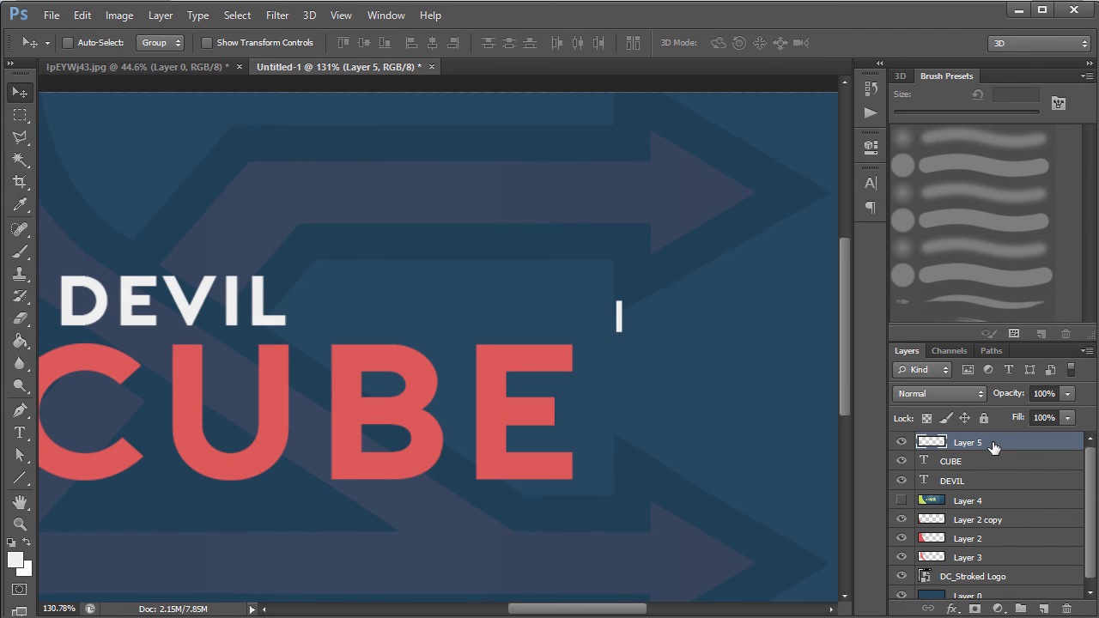
key("ctrl+j")
key("shift+Down")
key("shift+Down")
key("shift+Down")
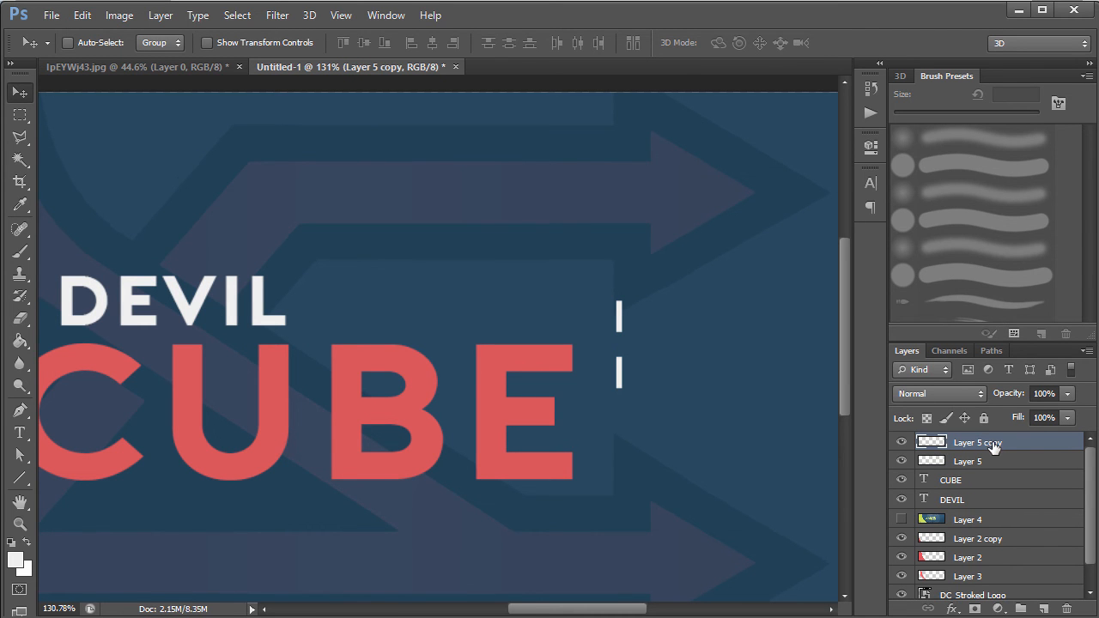
left_click(902, 520)
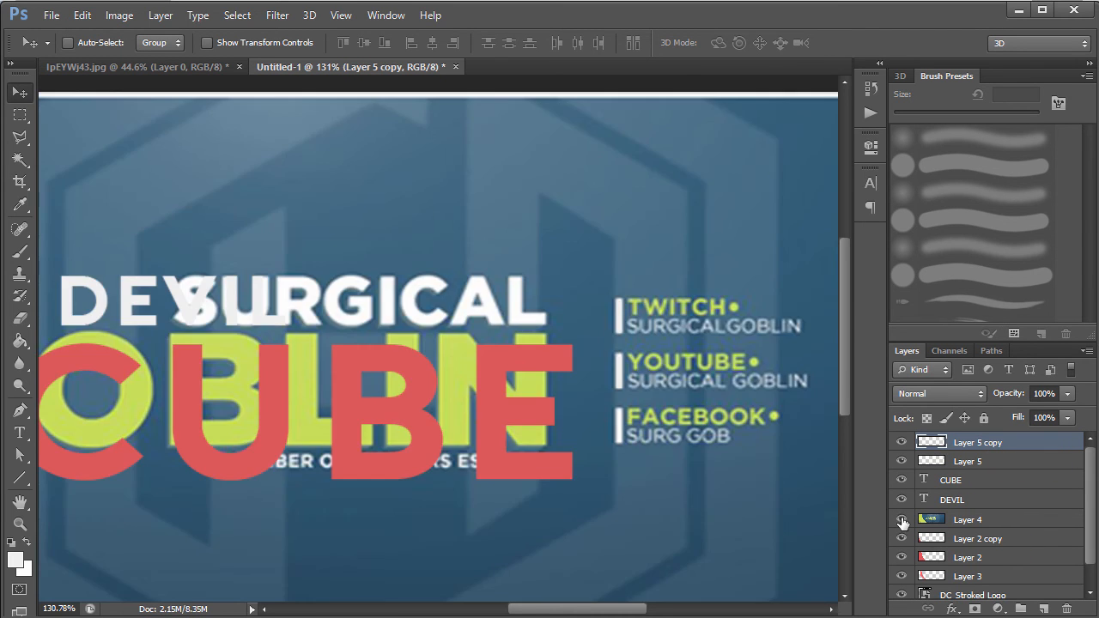
left_click(902, 520)
Duplicate the second dash and move it below the others as a third dash
left_click(999, 463)
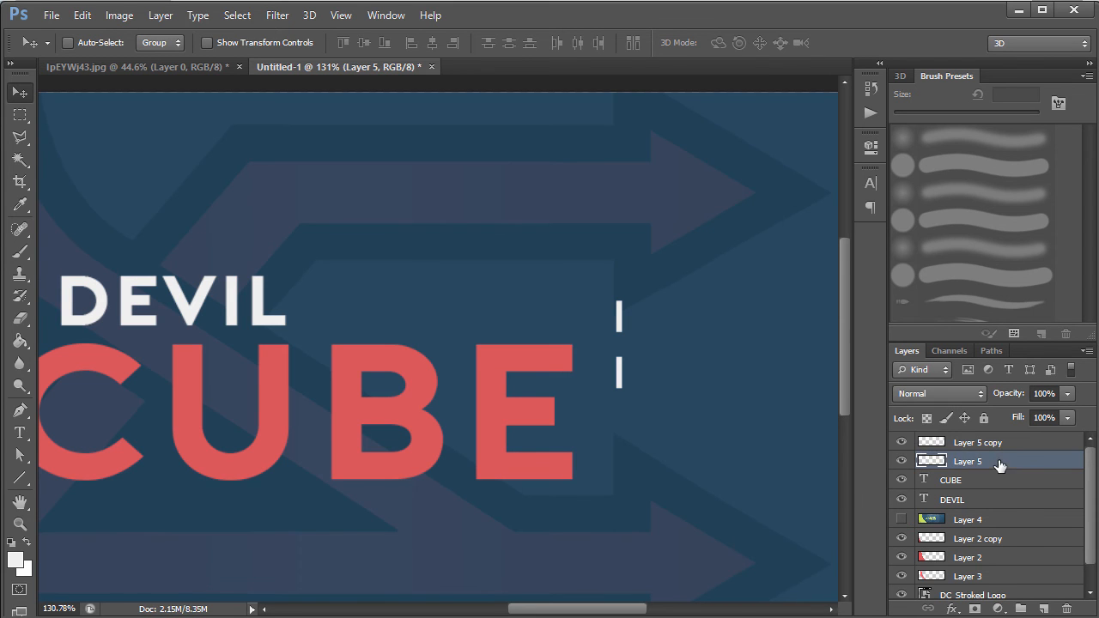
left_click(1016, 443)
key("ctrl+j")
key("shift+Down")
key("shift+Down")
key("shift+Down")
key("shift+Down")
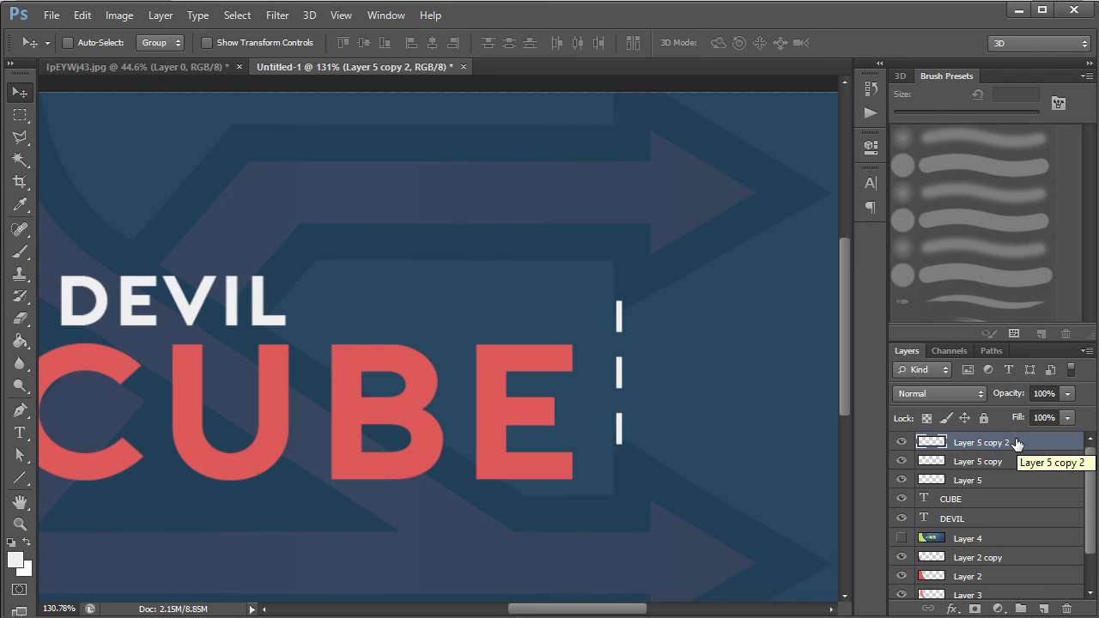
Select CUBE and DEVIL together and nudge them up
left_click(945, 502)
left_click(968, 520, "shift")
key("shift+Up")
key("shift+Up")
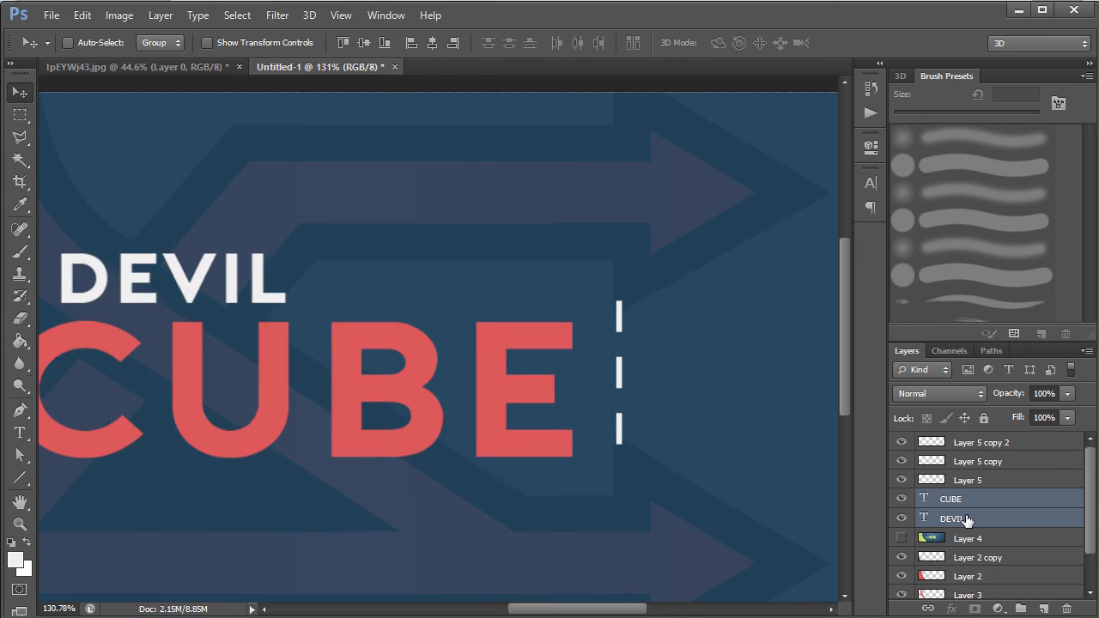
Raise the title slightly, then move only the DEVIL layer down and left toward CUBE
key("shift+Up")
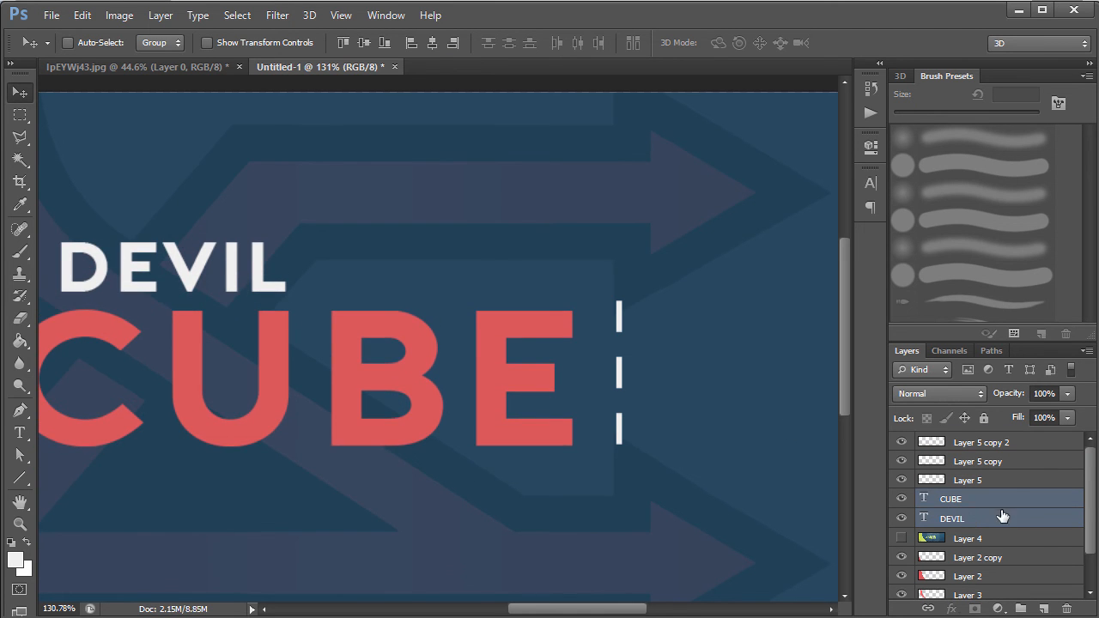
left_click(992, 519)
key("Down")
key("Down")
key("Down")
key("Down")
key("Down")
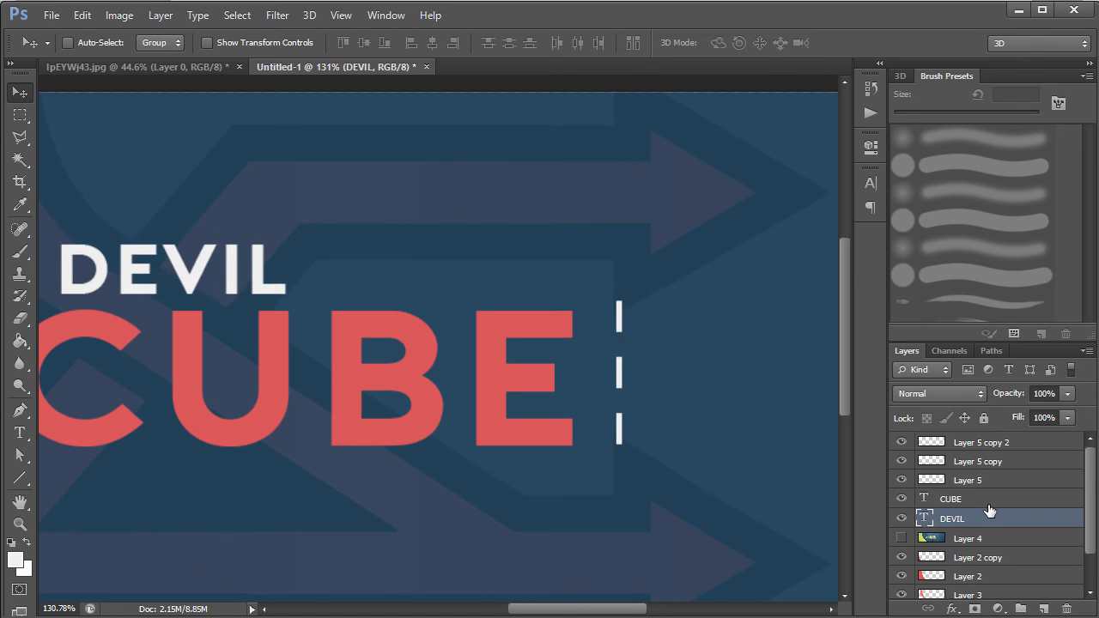
key("shift+Down")
key("shift+Left")
key("shift+Left")
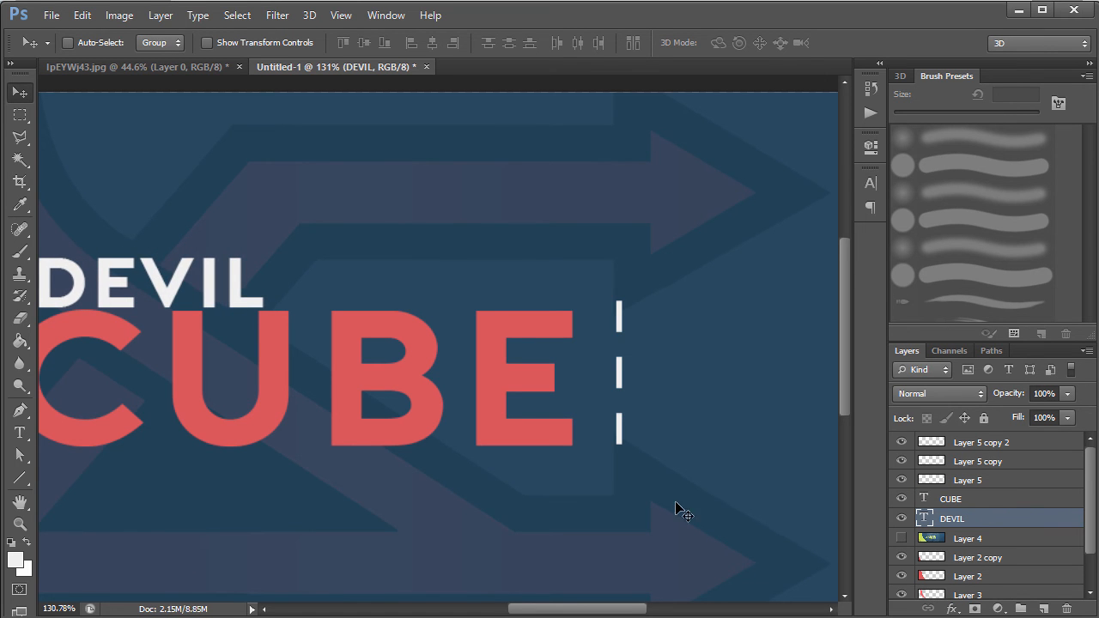
left_click_drag(572, 610, 550, 612)
key("shift+Left")
key("shift+Left")
Fine-tune DEVIL's position so its left edge lines up with CUBE, then start editing CUBE
key("shift+Up")
key("Left")
key("Left")
key("Left")
key("Left")
key("Down")
key("Down")
key("Down")
key("Down")
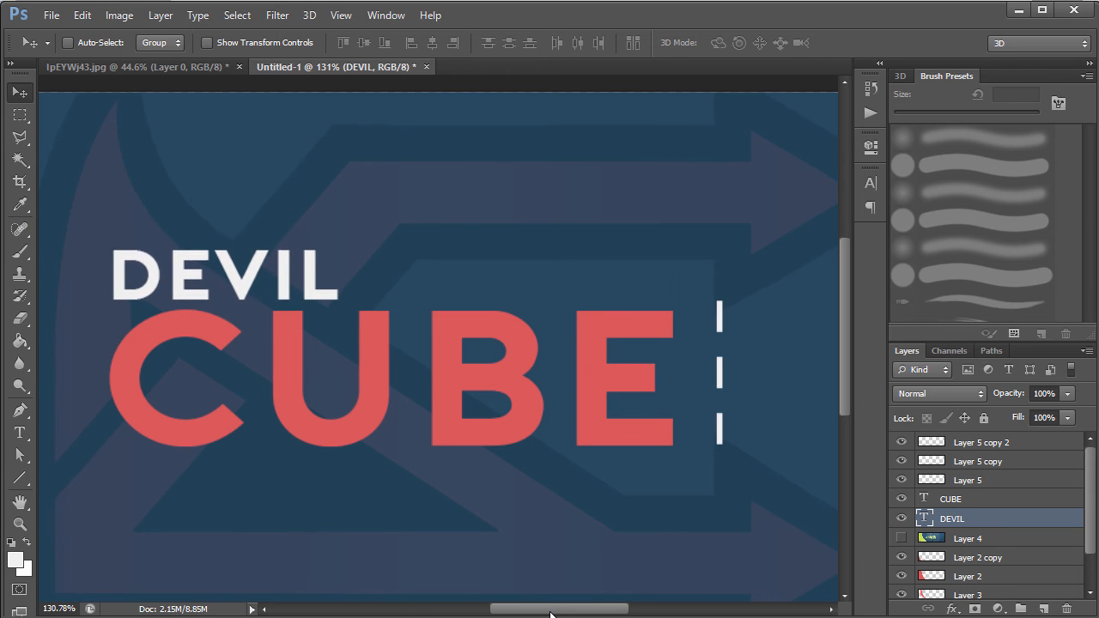
left_click_drag(570, 611, 592, 611)
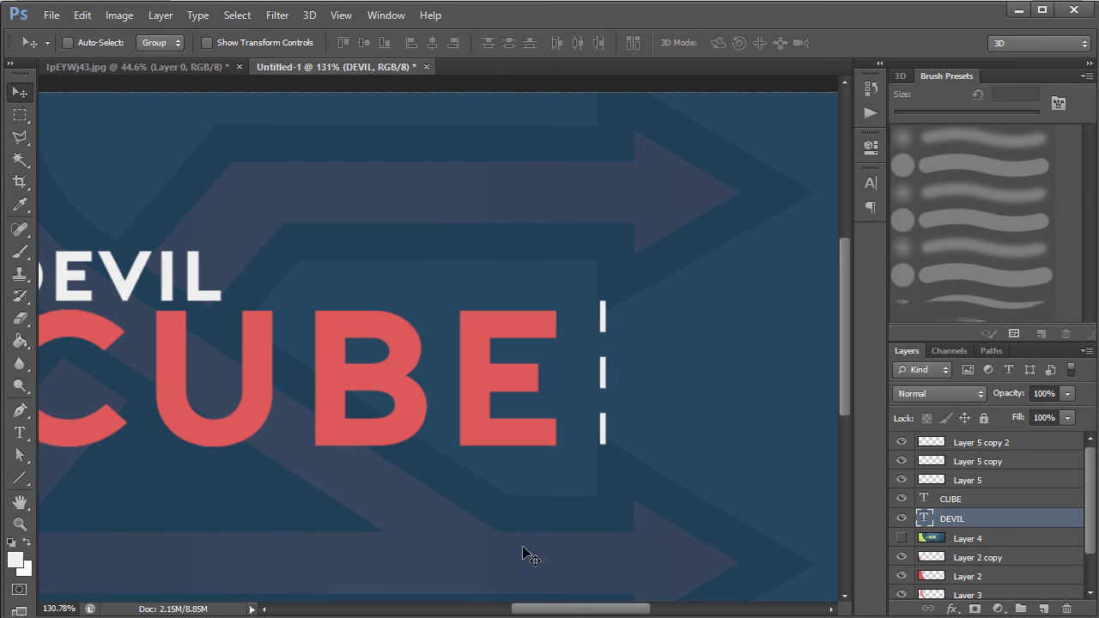
double_click(925, 501)
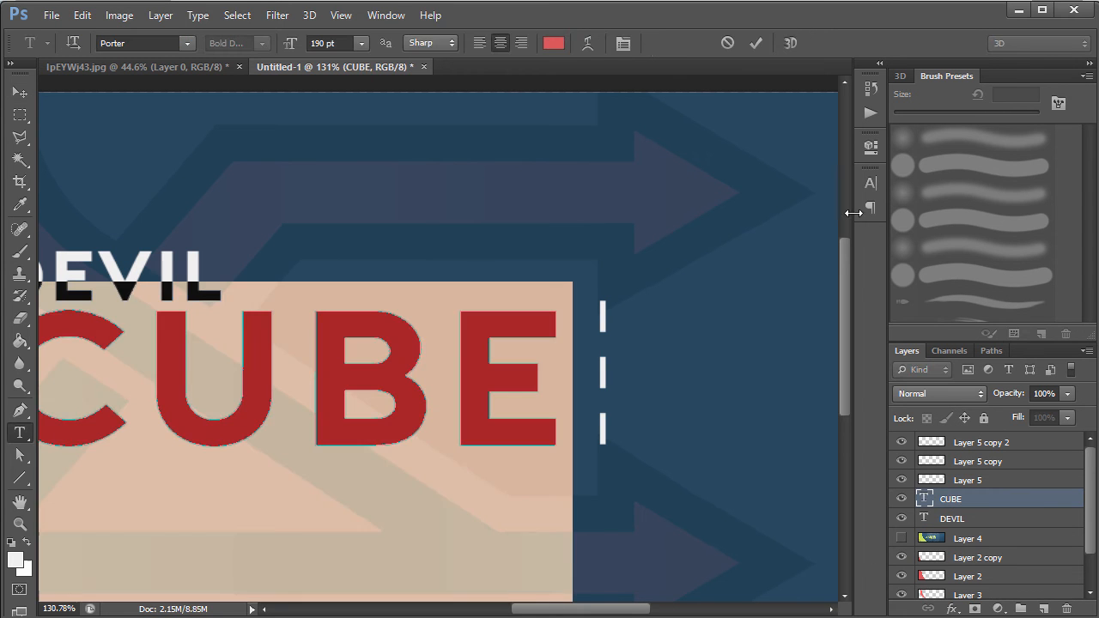
Commit the CUBE text edit and show the reference banner (Layer 4) behind the title
left_click(870, 148)
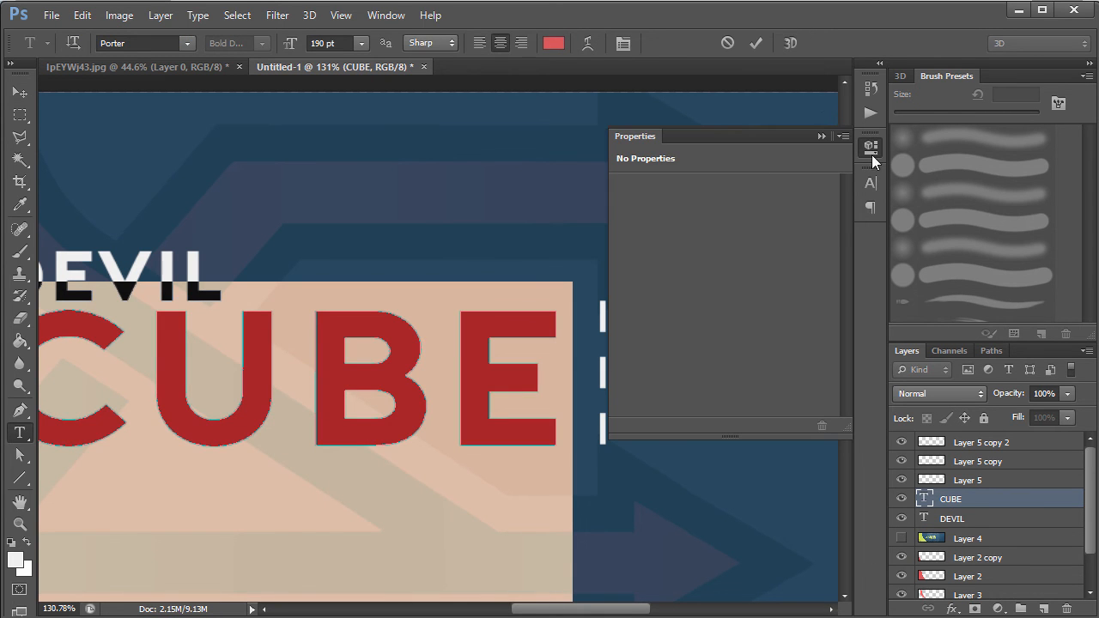
left_click(871, 183)
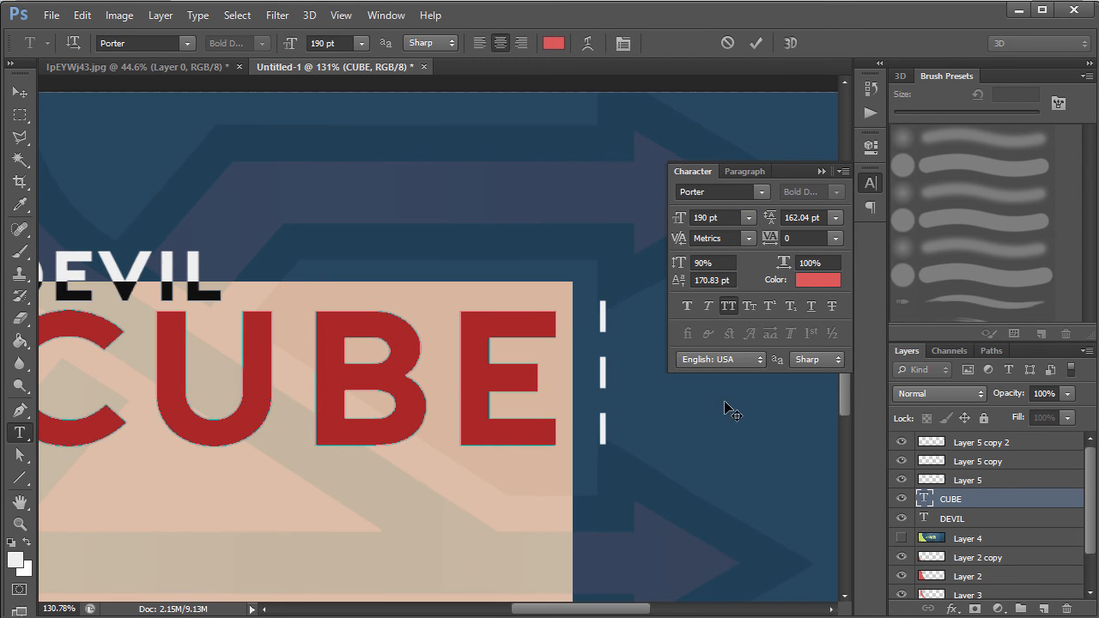
left_click(20, 92)
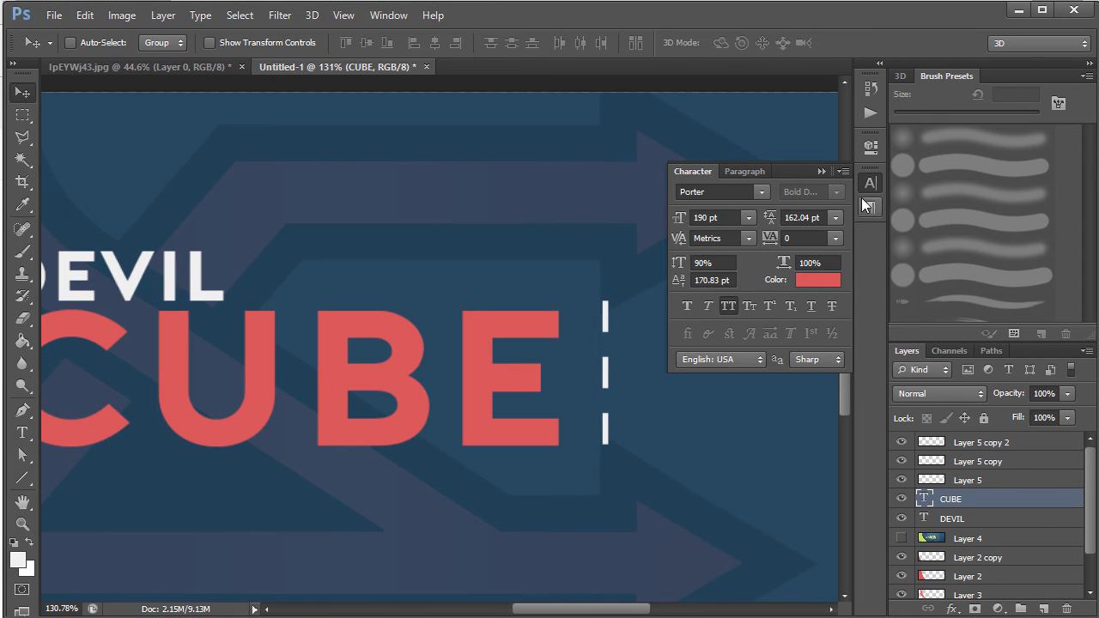
left_click(821, 172)
left_click(901, 539)
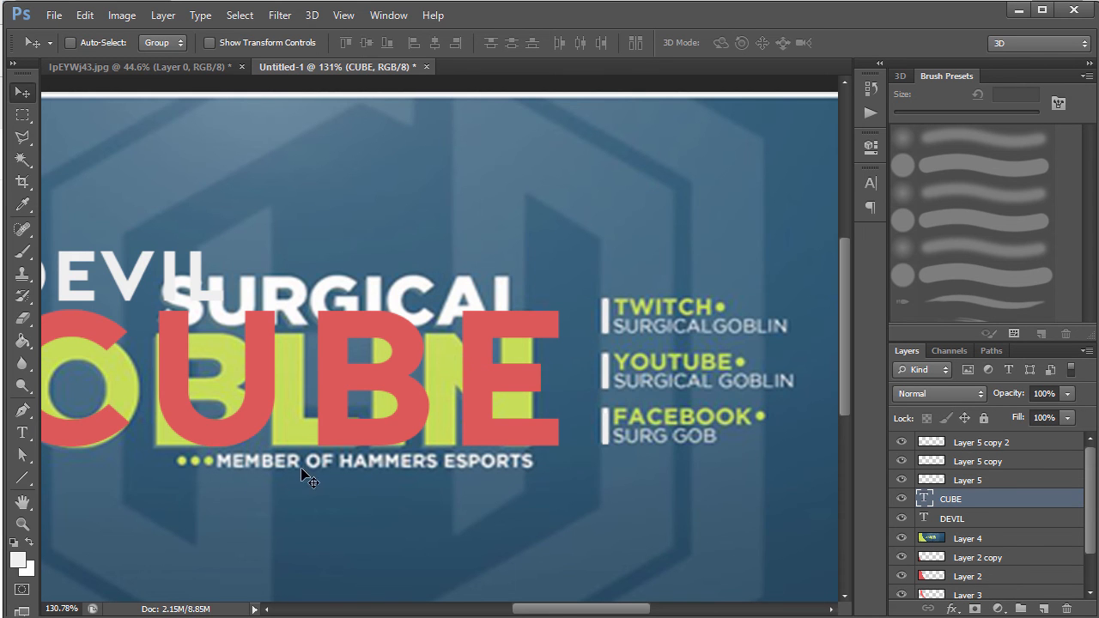
Reduce CUBE's font size and leading to match the GOBLIN lettering
double_click(925, 519)
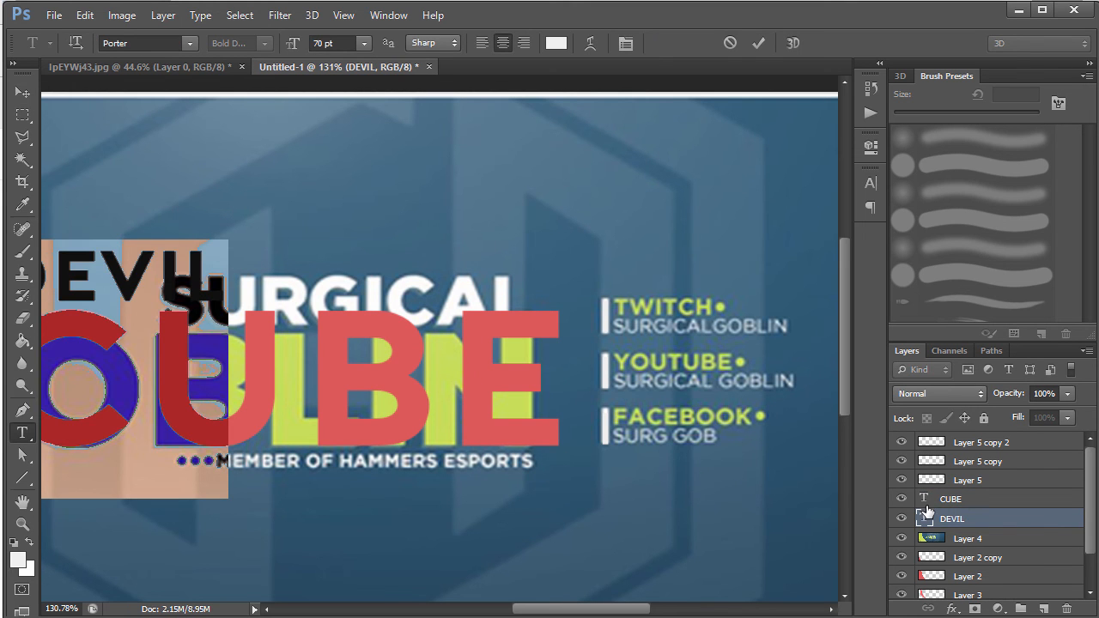
double_click(925, 501)
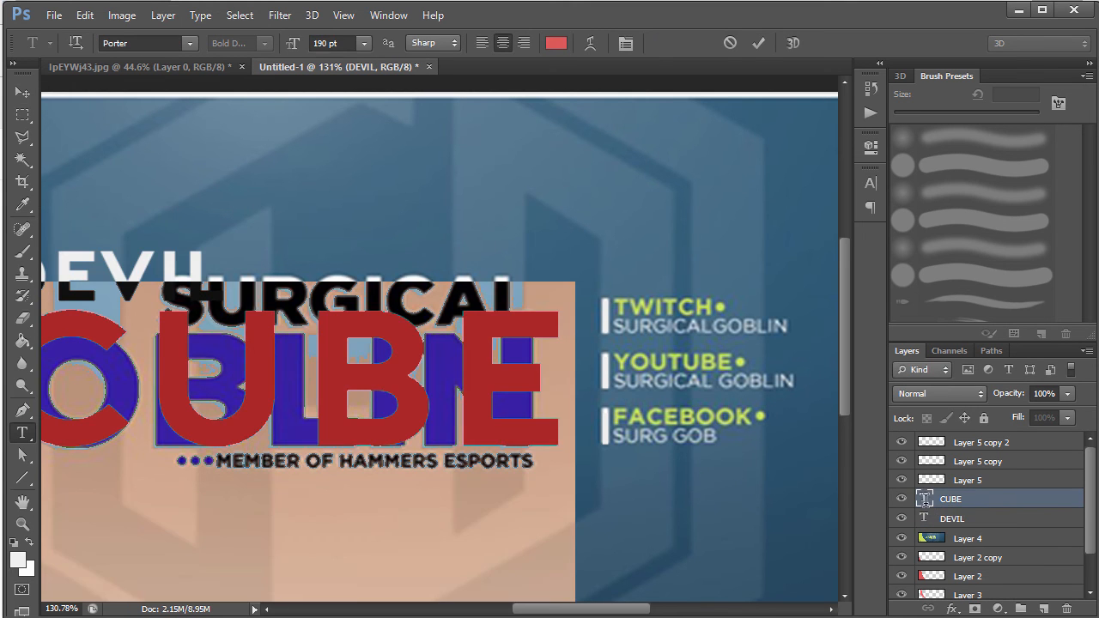
left_click(868, 186)
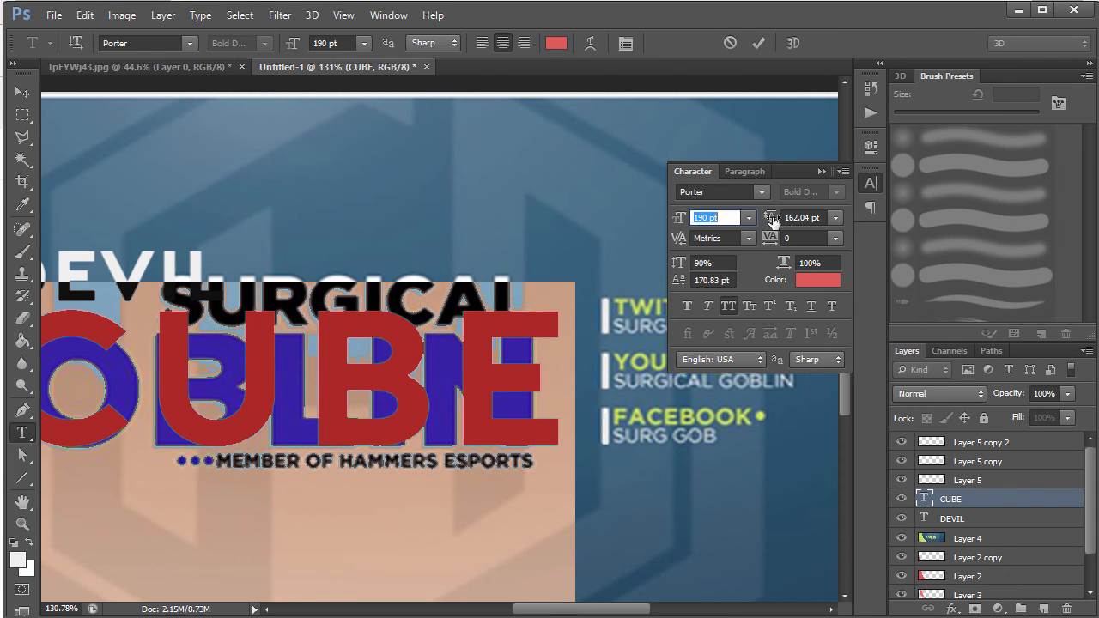
left_click_drag(772, 220, 771, 221)
left_click_drag(675, 220, 653, 234)
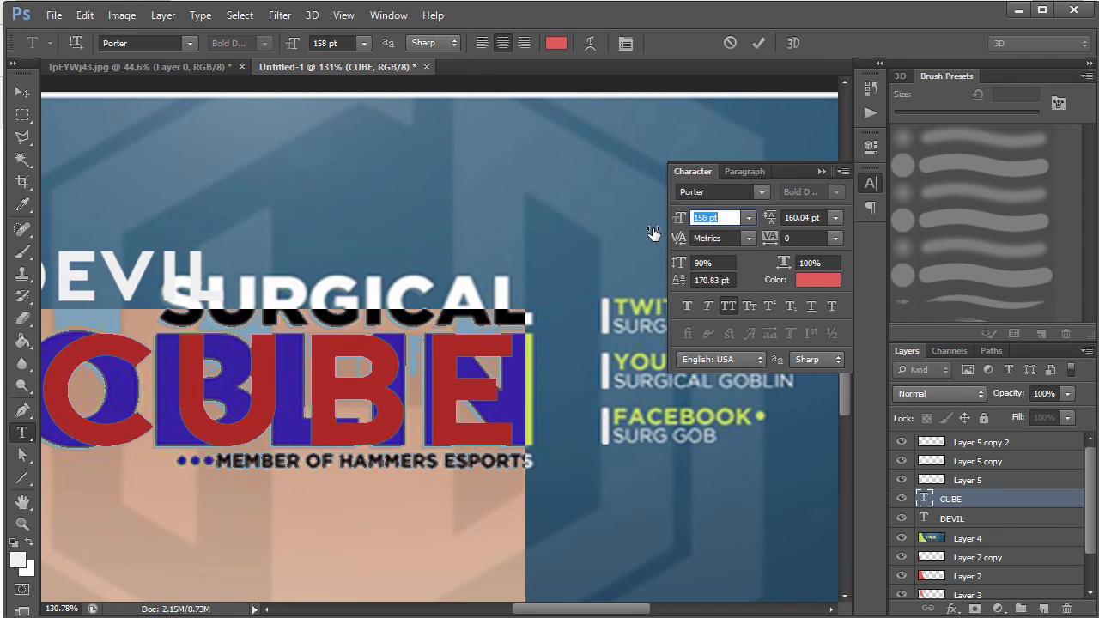
Move DEVIL onto SURGICAL, then select DEVIL and CUBE together and nudge both right
double_click(924, 519)
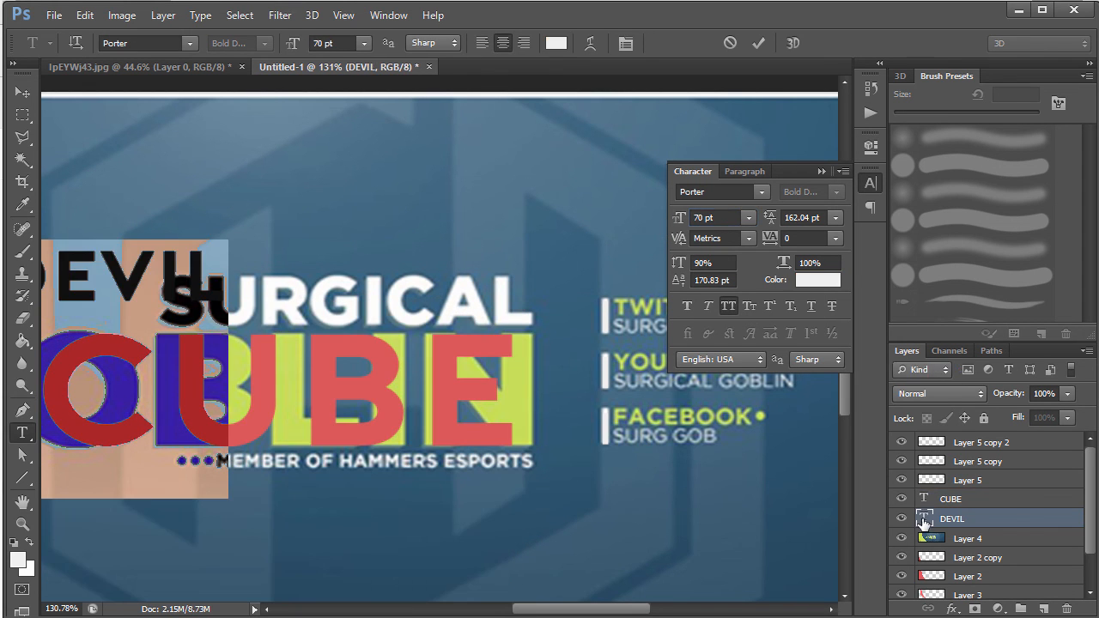
left_click(23, 92)
left_click_drag(184, 295, 428, 305)
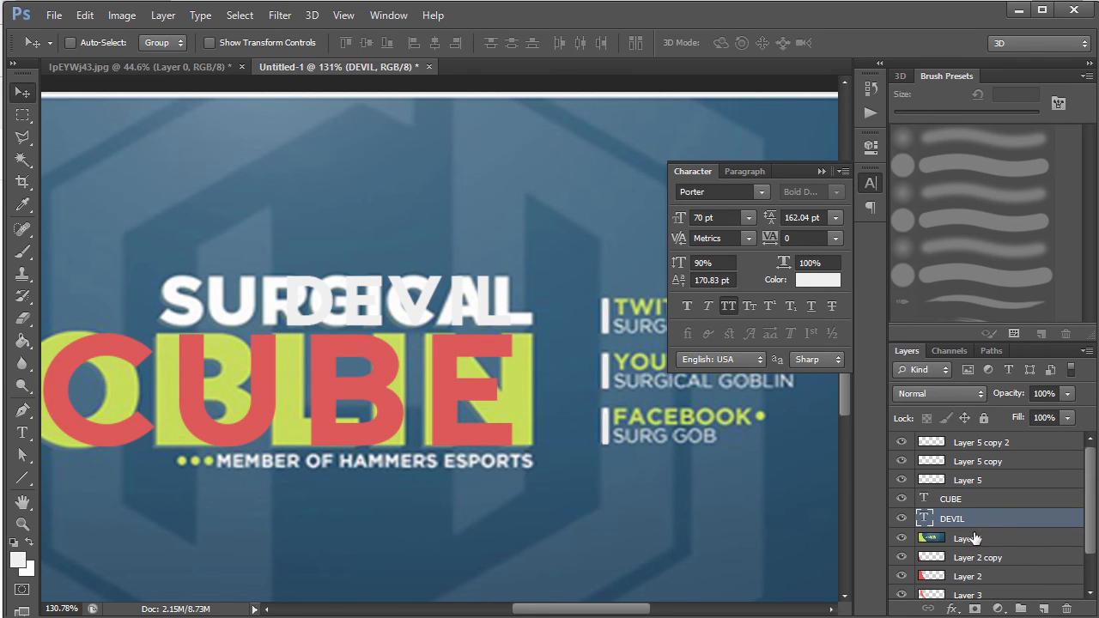
left_click(979, 499, "shift")
key("shift+Right")
key("shift+Right")
key("Left")
key("Left")
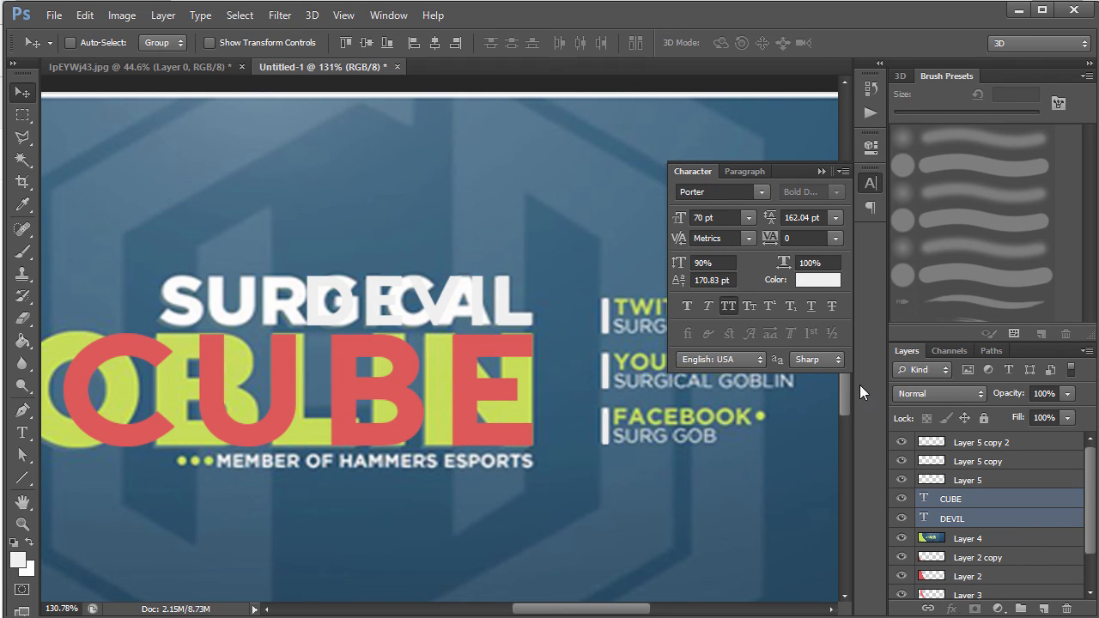
left_click(822, 171)
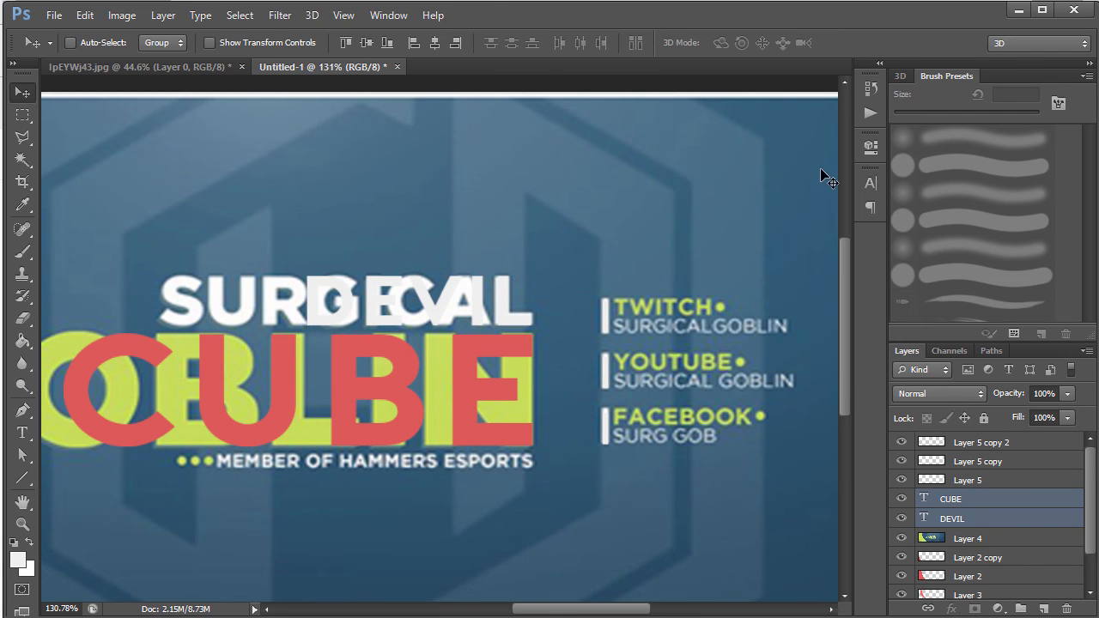
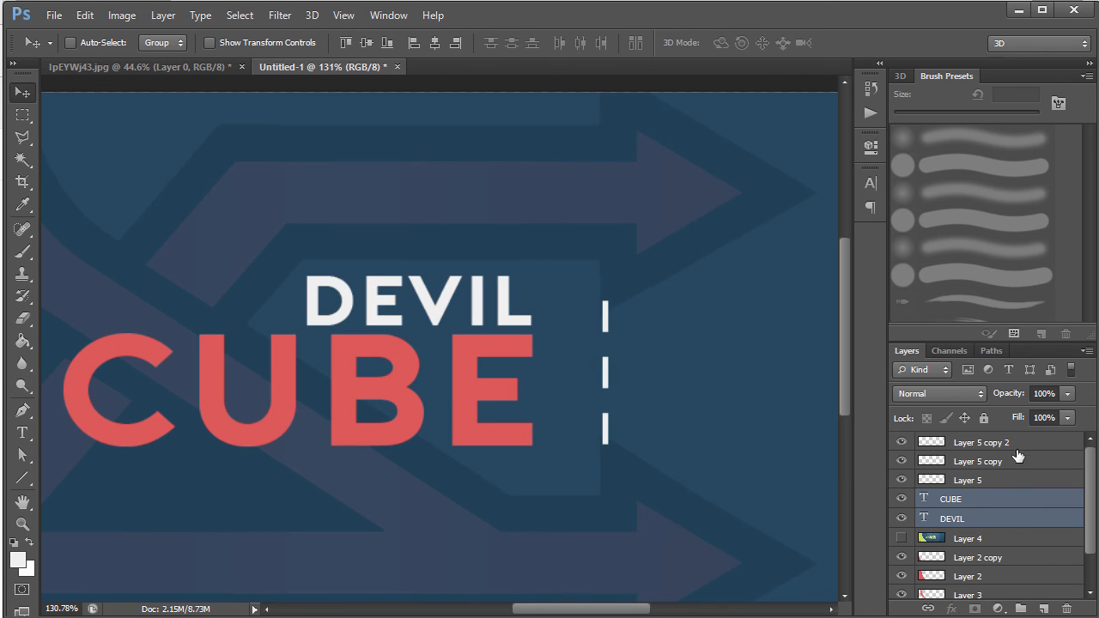
Duplicate the CUBE text layer and retype the copy as TWITTER
left_click(969, 520)
left_click(919, 499)
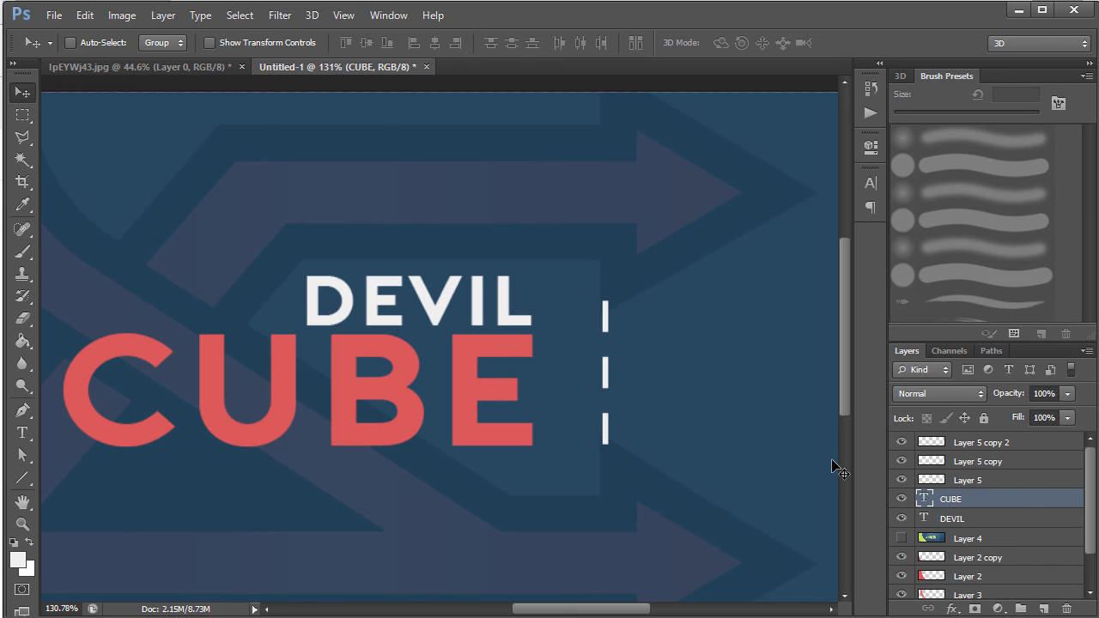
key("ctrl+j")
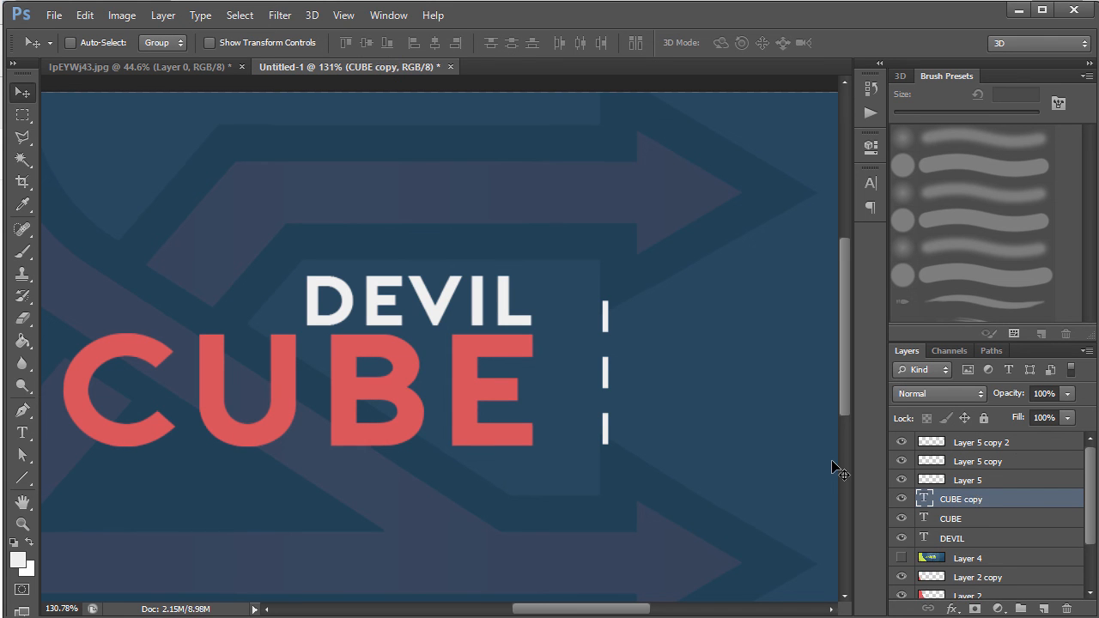
double_click(925, 501)
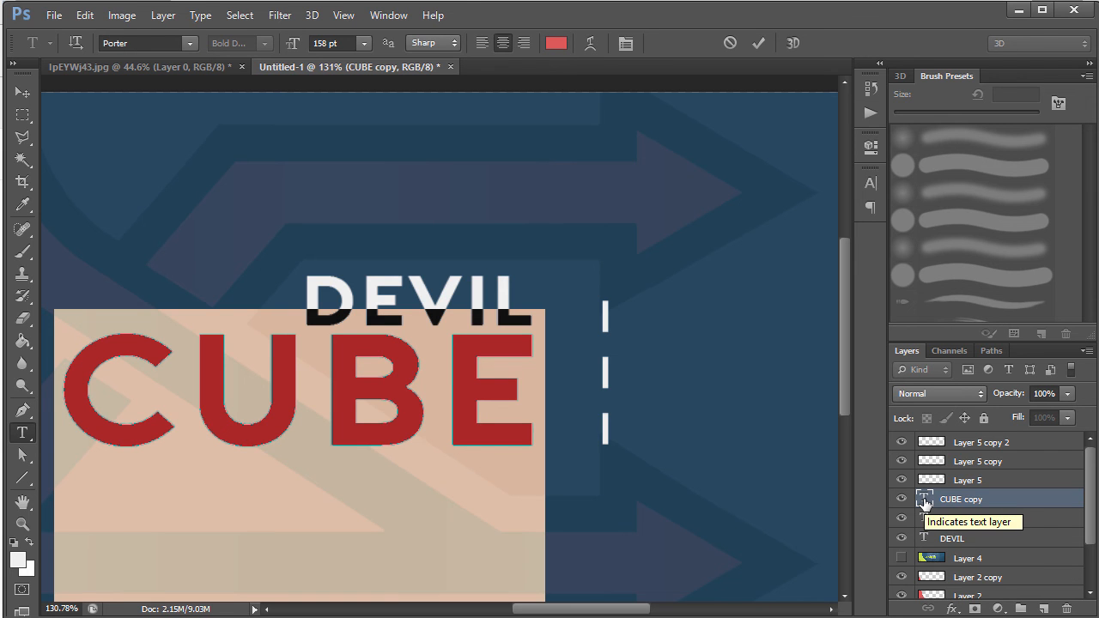
left_click(902, 560)
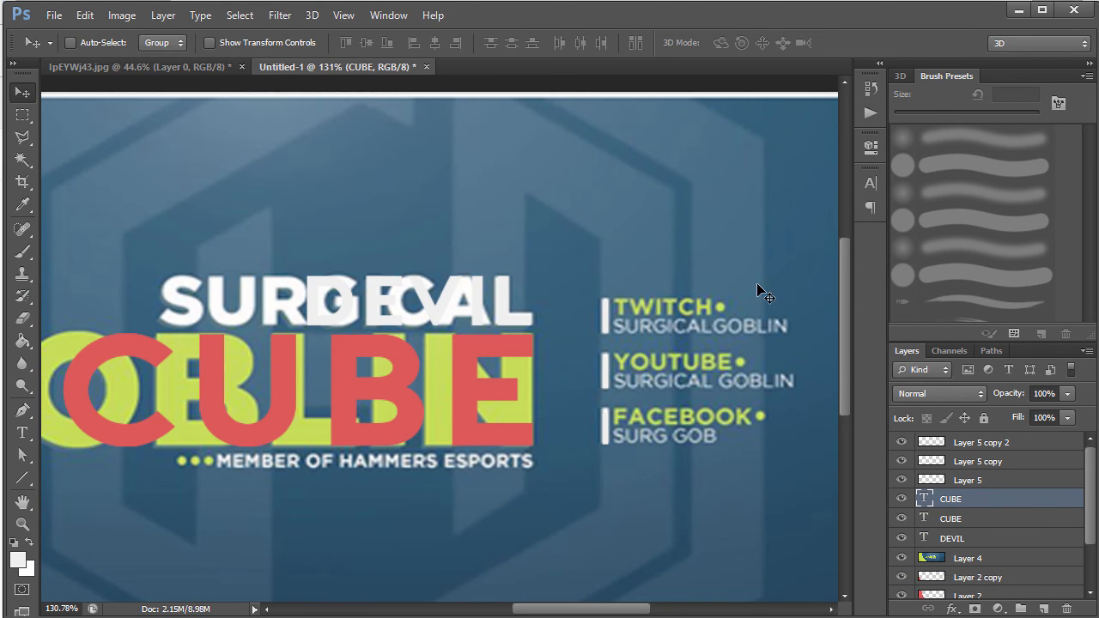
left_click(901, 554)
double_click(925, 500)
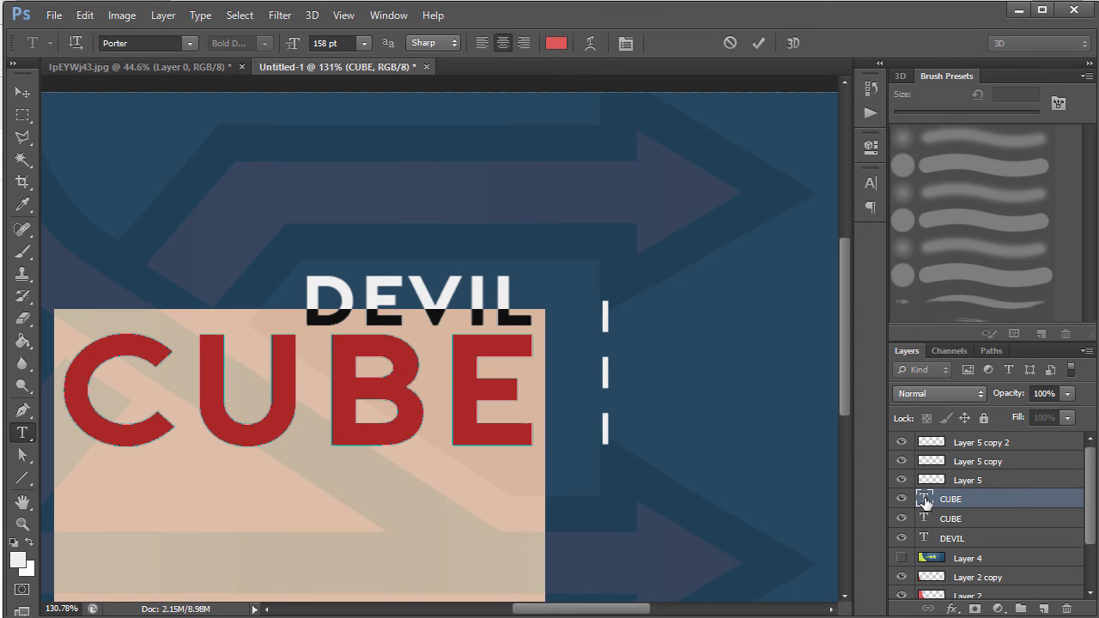
type("TWITTER")
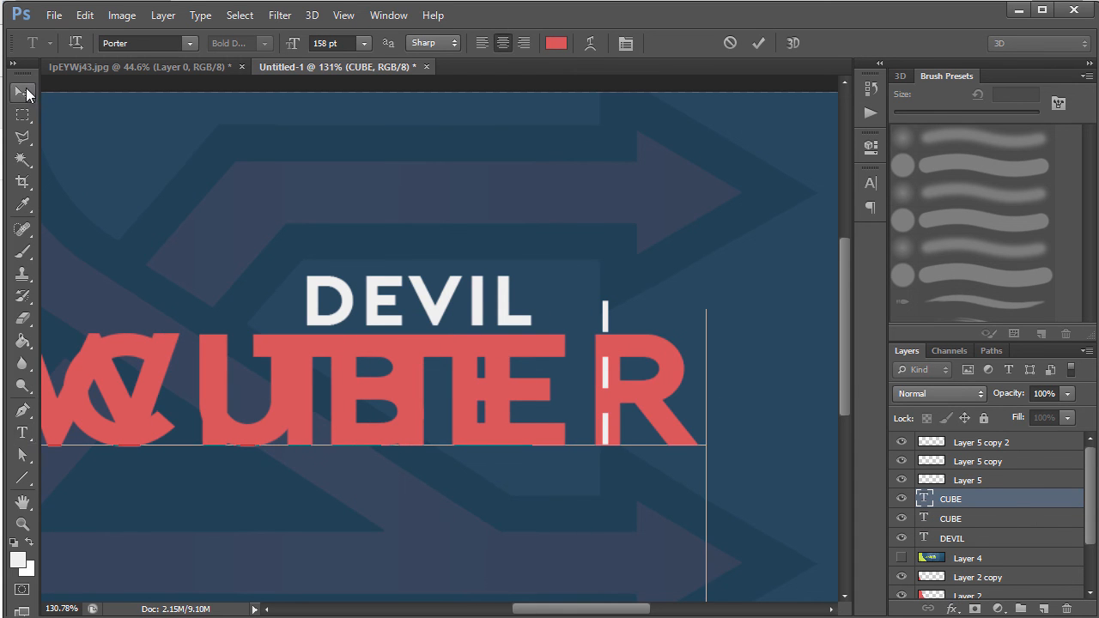
Shrink the TWITTER text and move it beside the top white dash
left_click(22, 92)
left_click_drag(319, 336, 544, 326)
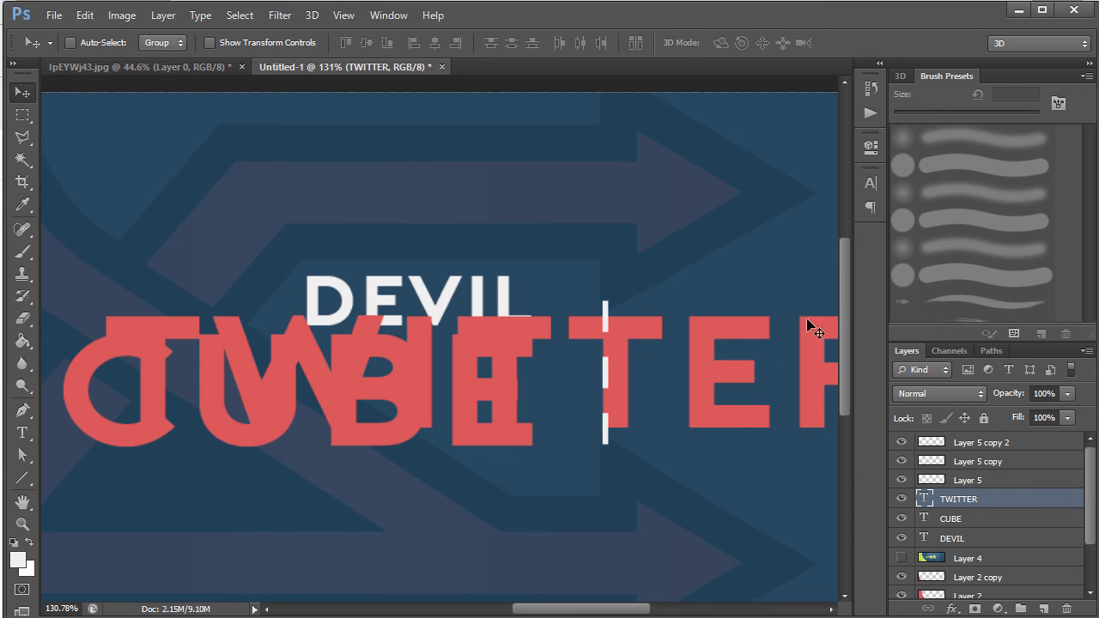
key("ctrl+t")
left_click_drag(98, 293, 471, 355)
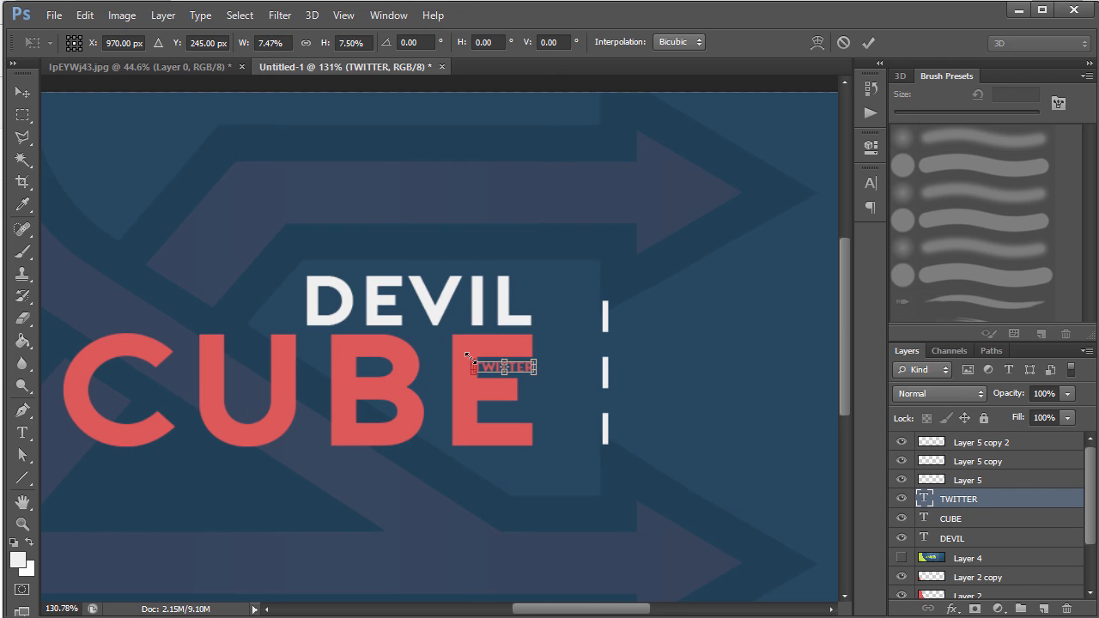
key("Return")
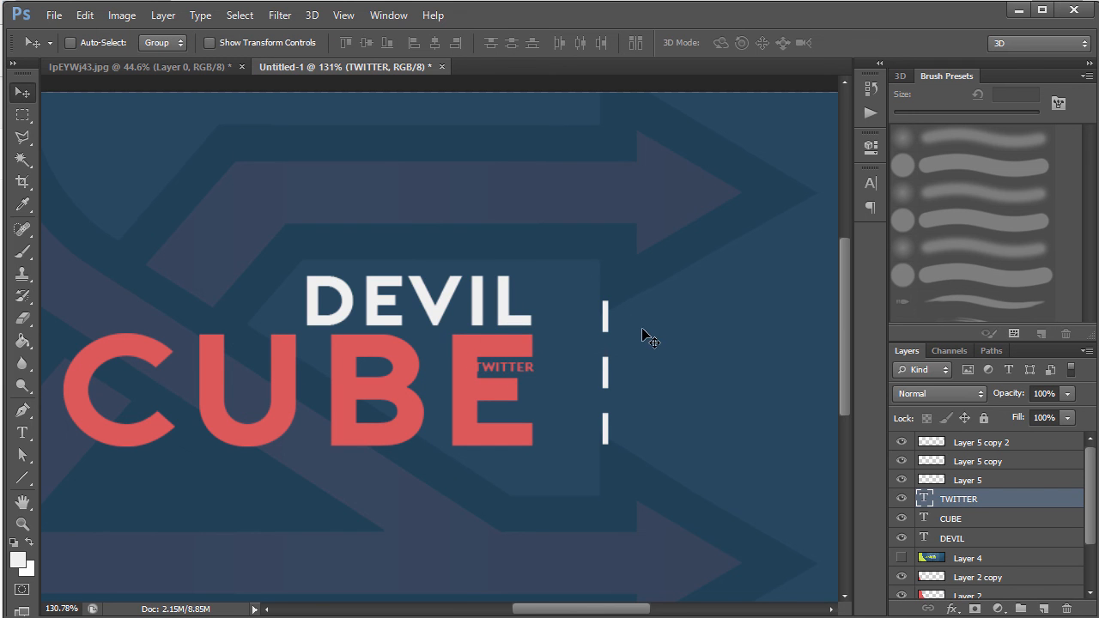
left_click_drag(555, 368, 675, 311)
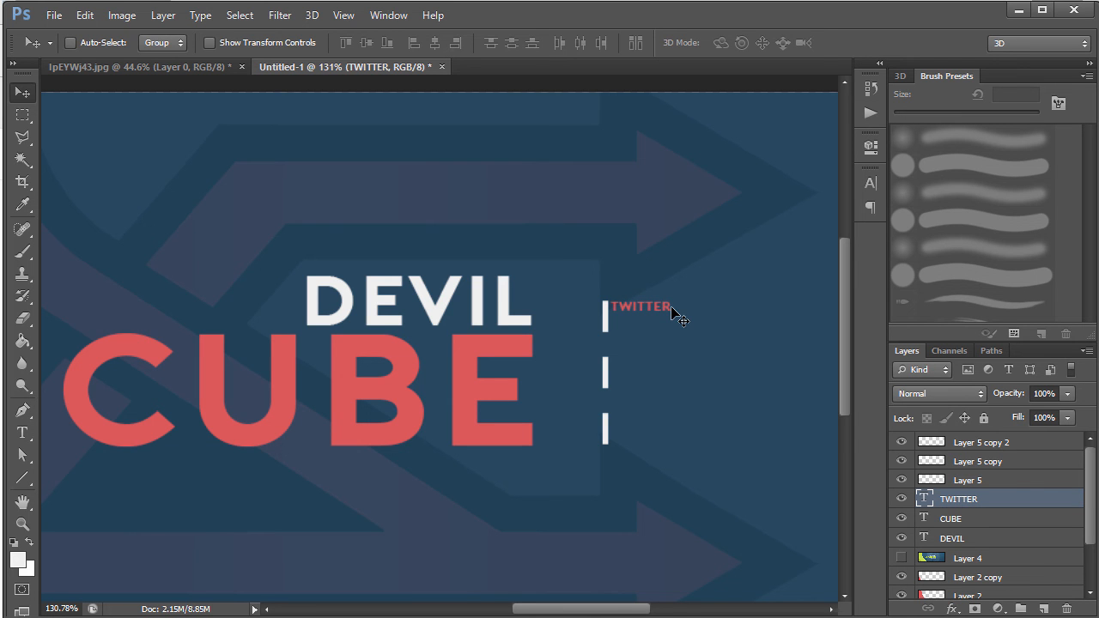
Enlarge TWITTER slightly to about 110% and nudge it left and up into place
key("ctrl+t")
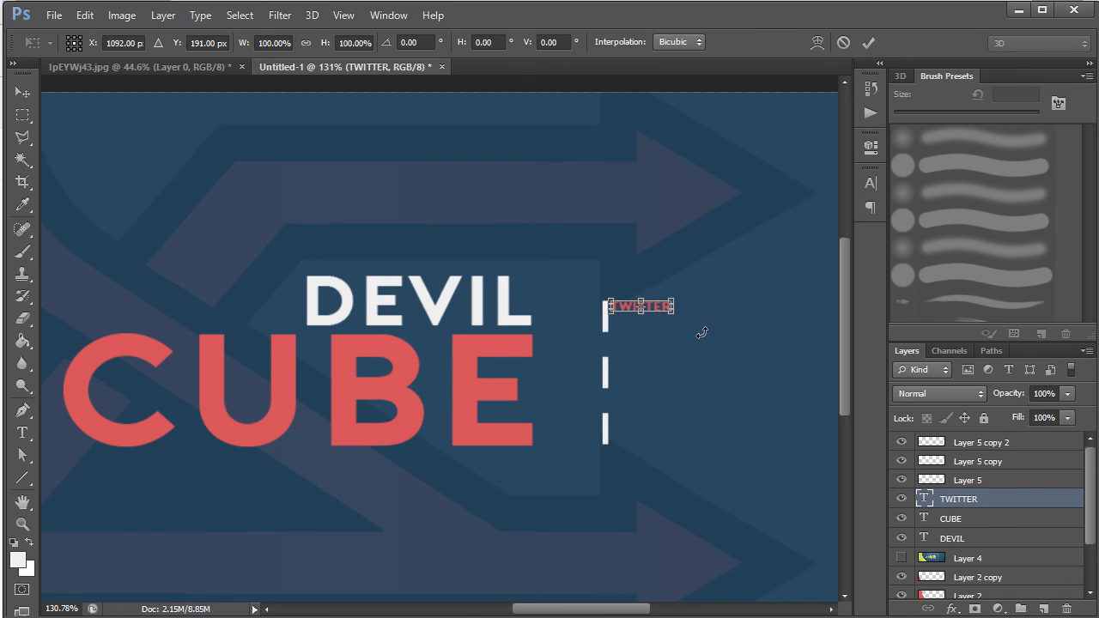
key("ctrl+plus")
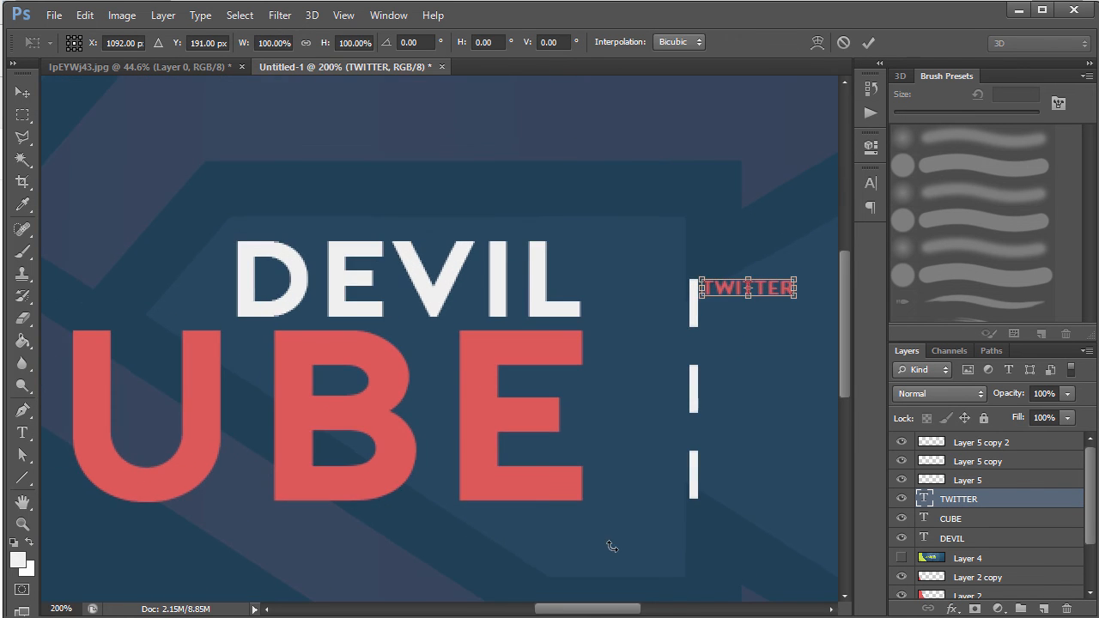
left_click_drag(592, 612, 614, 612)
left_click_drag(631, 295, 644, 298)
key("Return")
key("Left")
key("Left")
key("Left")
key("Left")
key("Left")
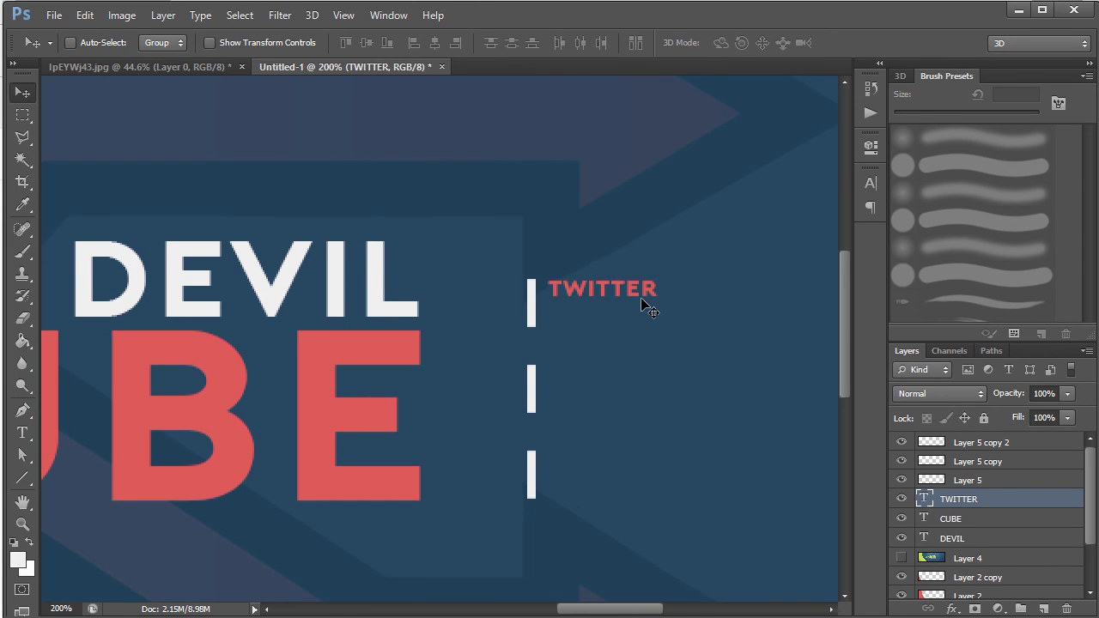
key("Up")
key("Up")
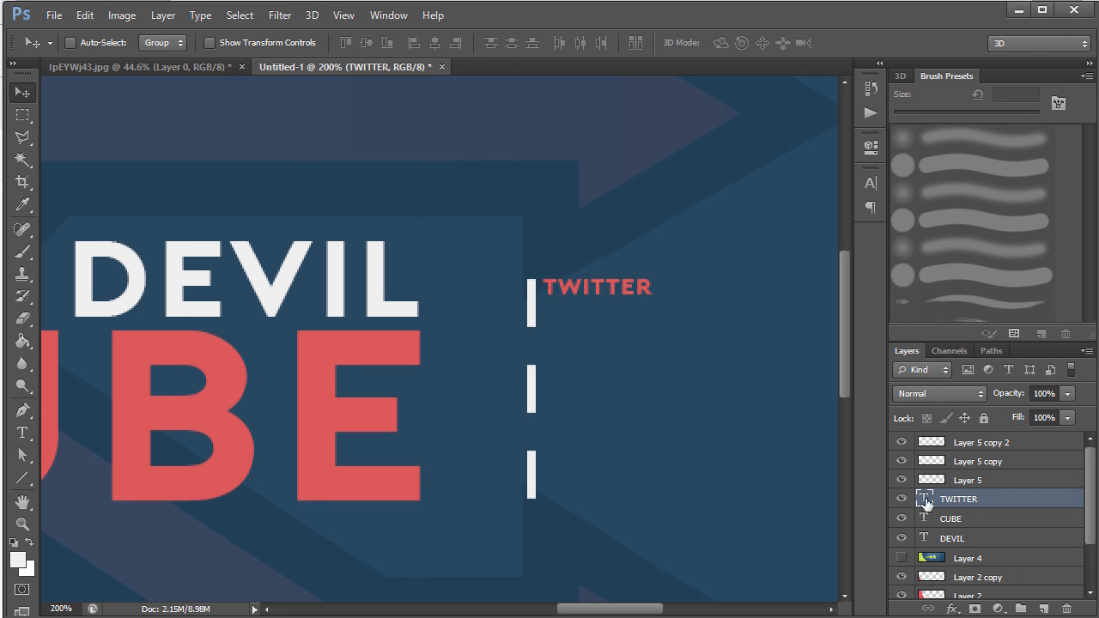
Check the TWITTER label's font and keep it as Porter
double_click(926, 499)
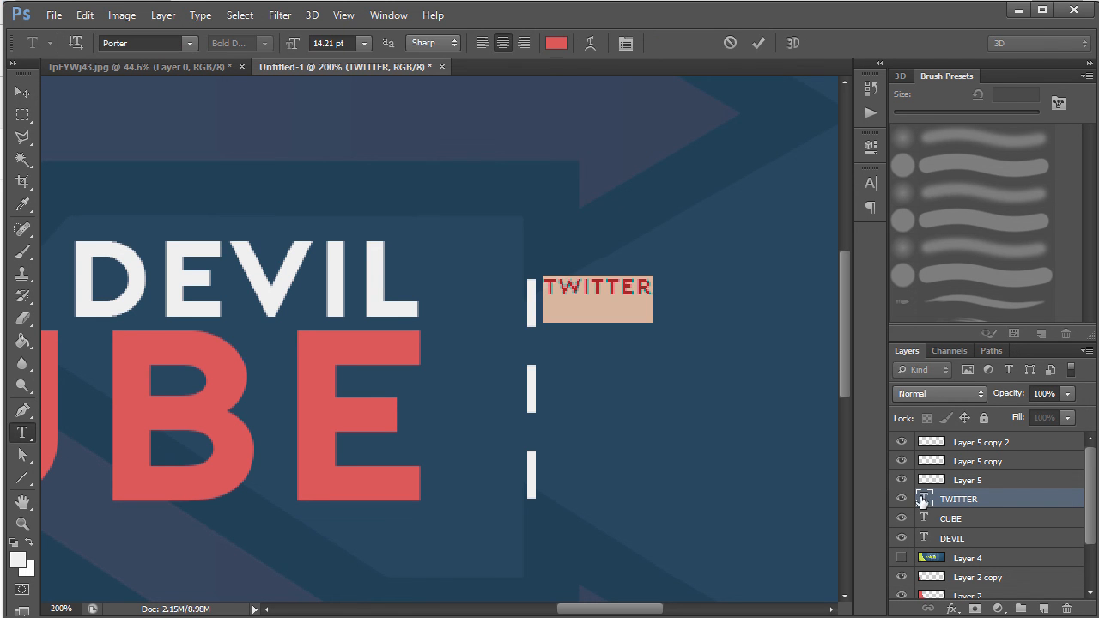
left_click(191, 44)
left_click(291, 56)
left_click(23, 93)
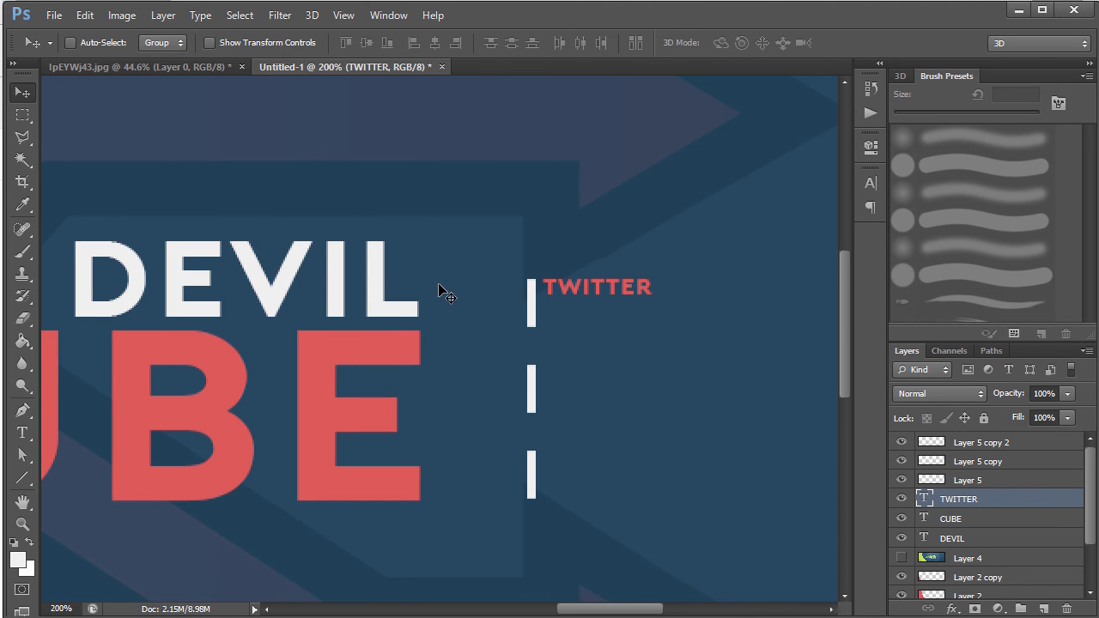
Duplicate TWITTER as a red YOUTUBE label aligned beside the second dash
key("ctrl+j")
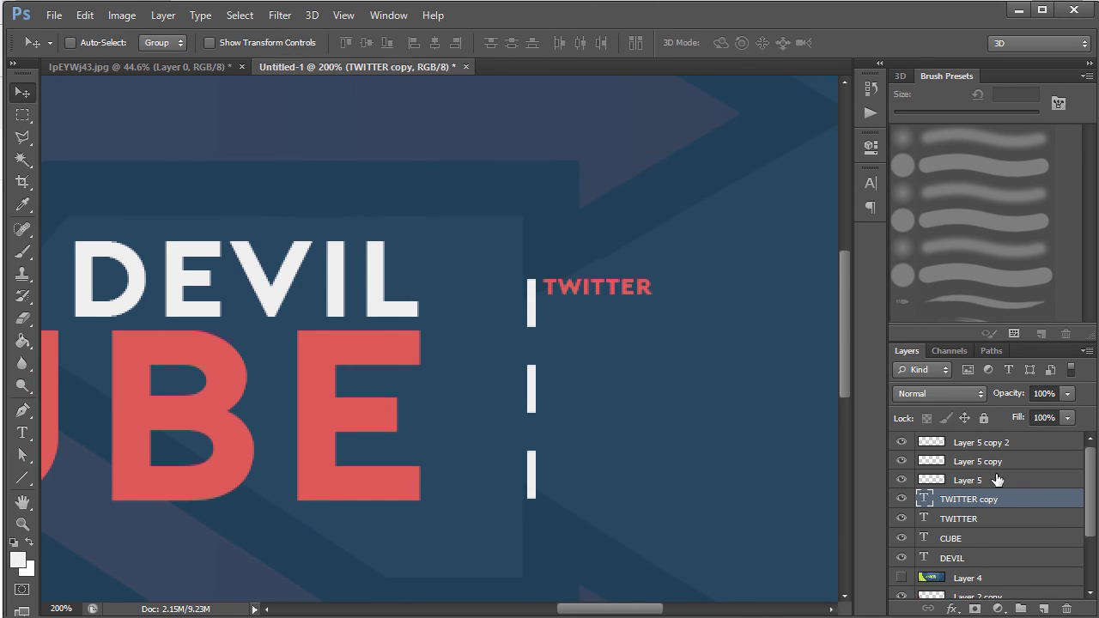
double_click(928, 501)
type("YOUTUBE")
left_click(23, 94)
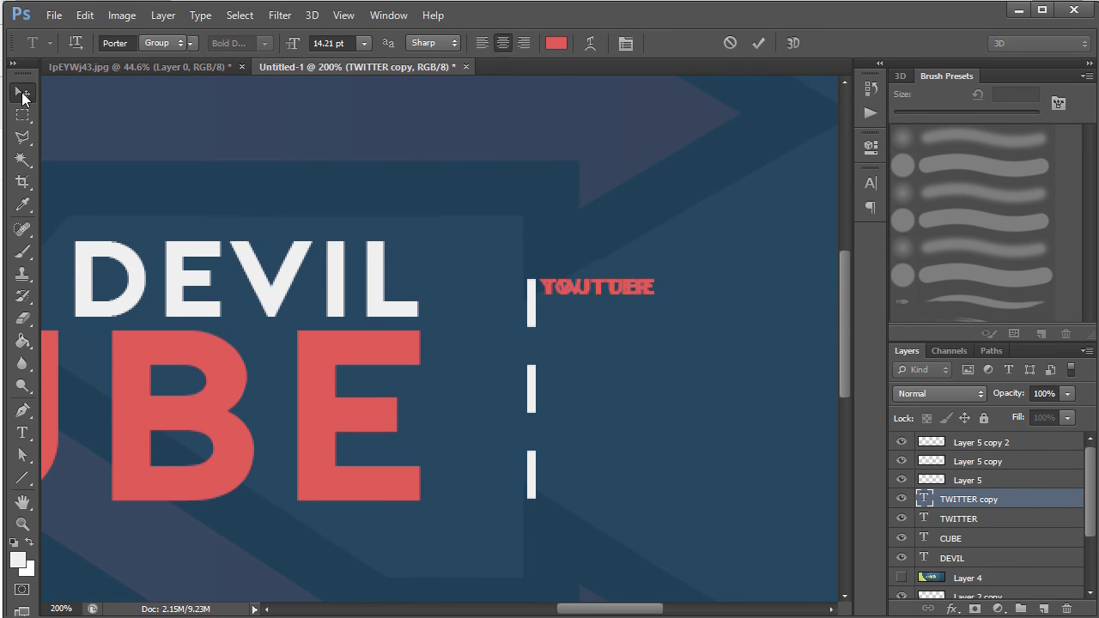
key("shift+Down")
key("shift+Down")
key("shift+Down")
key("shift+Down")
key("shift+Down")
key("Right")
key("Down")
key("Down")
key("Right")
Duplicate YOUTUBE as a BEHANCE label beside the third dash, fixing its misspelling
key("ctrl+j")
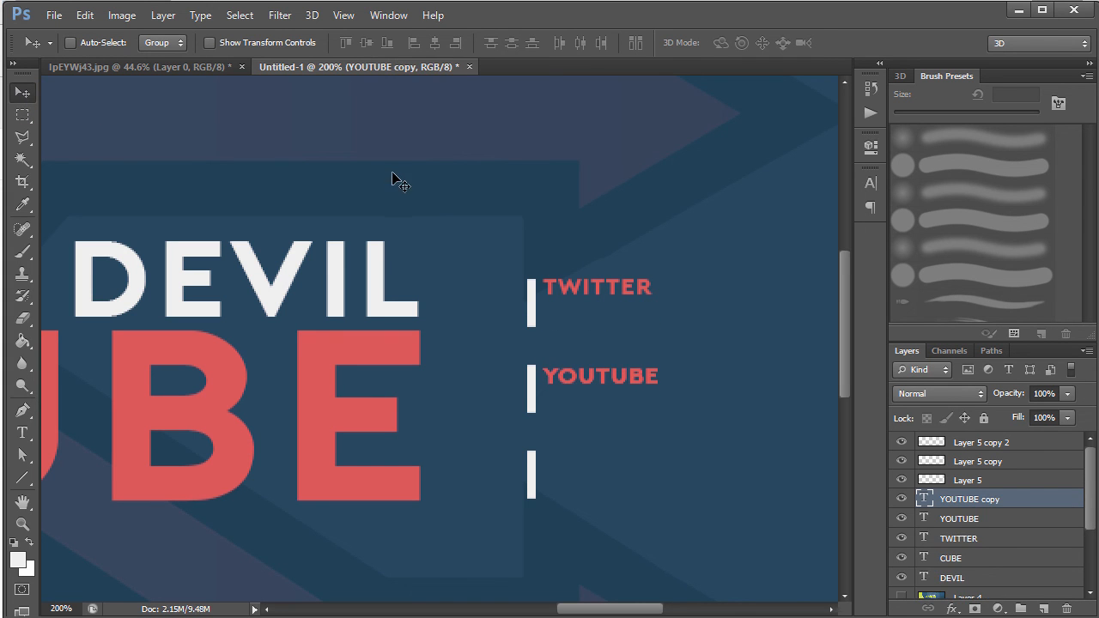
double_click(925, 497)
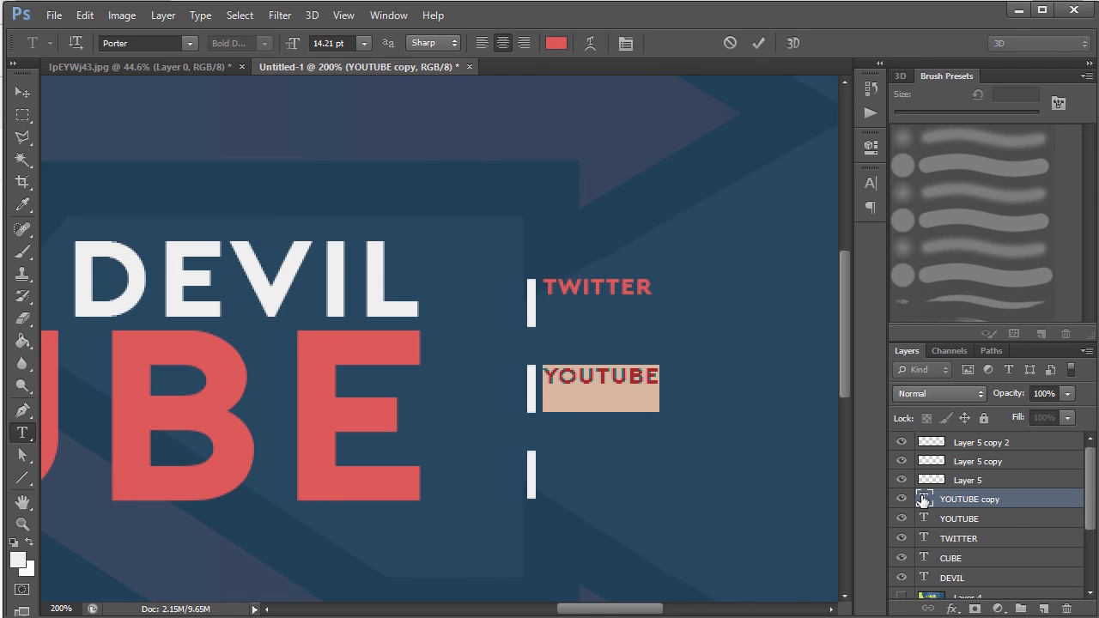
type("BEHANCE")
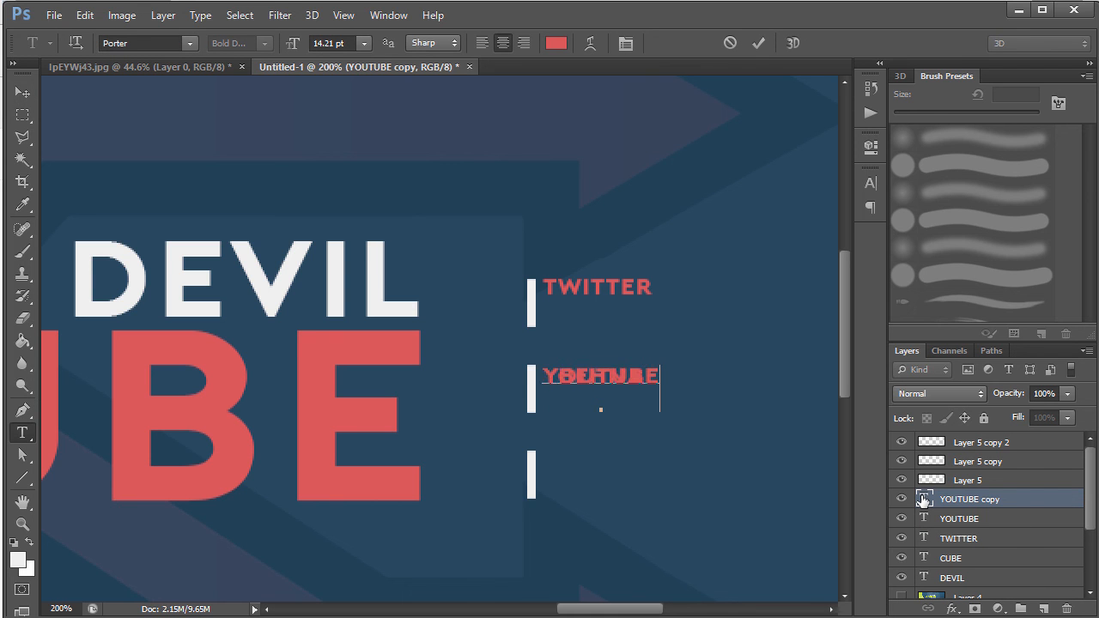
left_click(22, 93)
key("shift+Down")
key("shift+Down")
key("shift+Down")
key("shift+Down")
key("shift+Down")
key("Up")
key("Up")
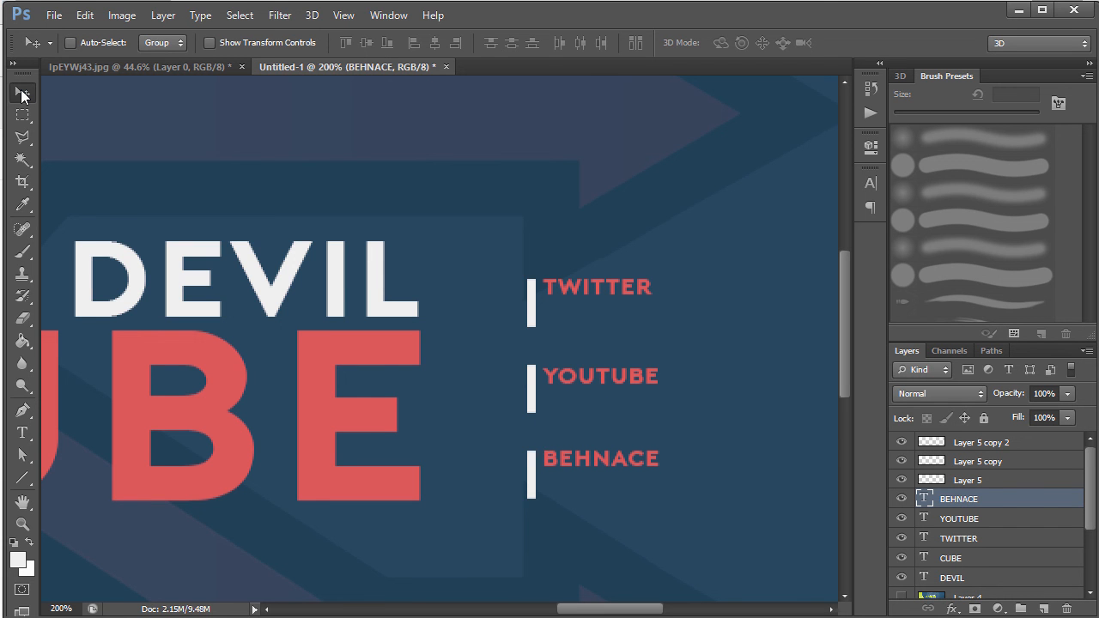
double_click(926, 499)
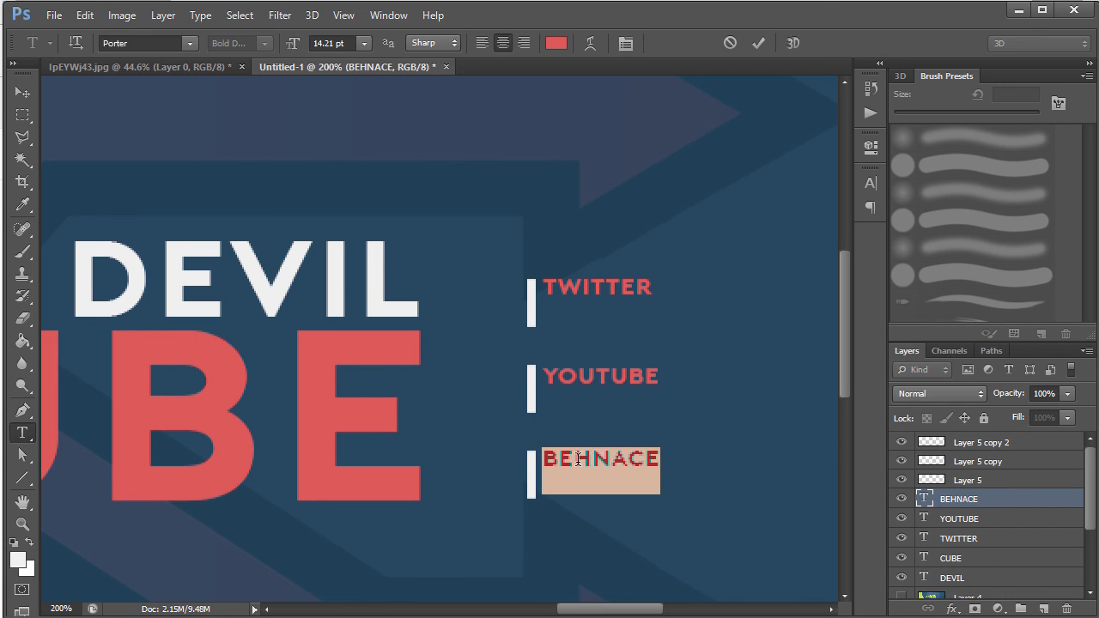
left_click(604, 459)
key("BackSpace")
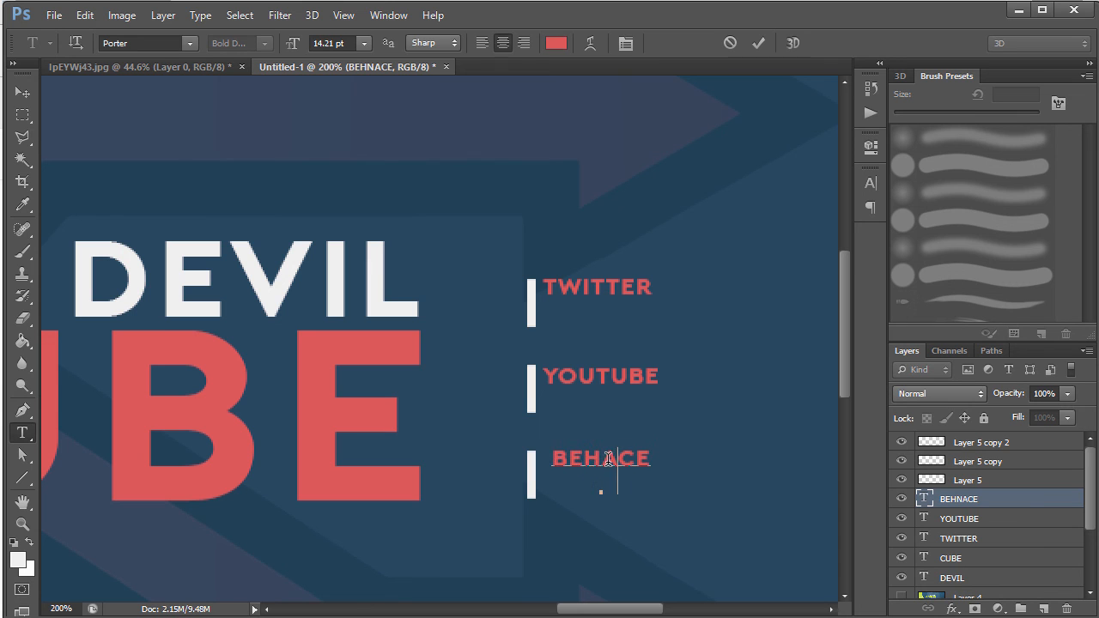
type("N")
left_click(22, 92)
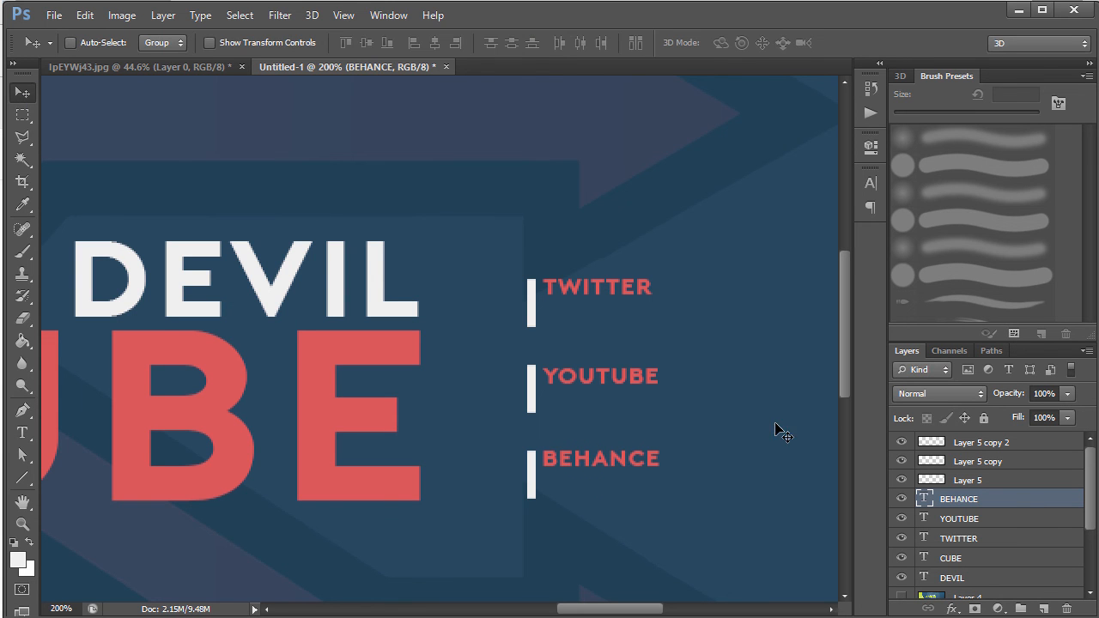
Duplicate BEHANCE below it in the layer stack and retype the copy as the Behance username
key("ctrl+j")
left_click_drag(995, 503, 988, 526)
double_click(924, 517)
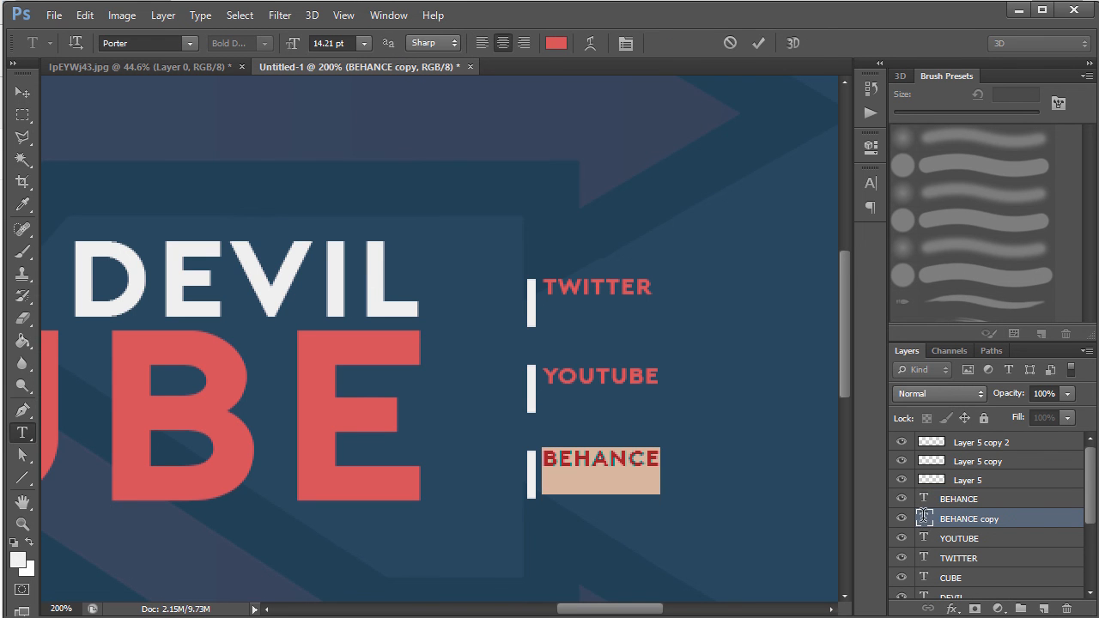
type("CUBE")
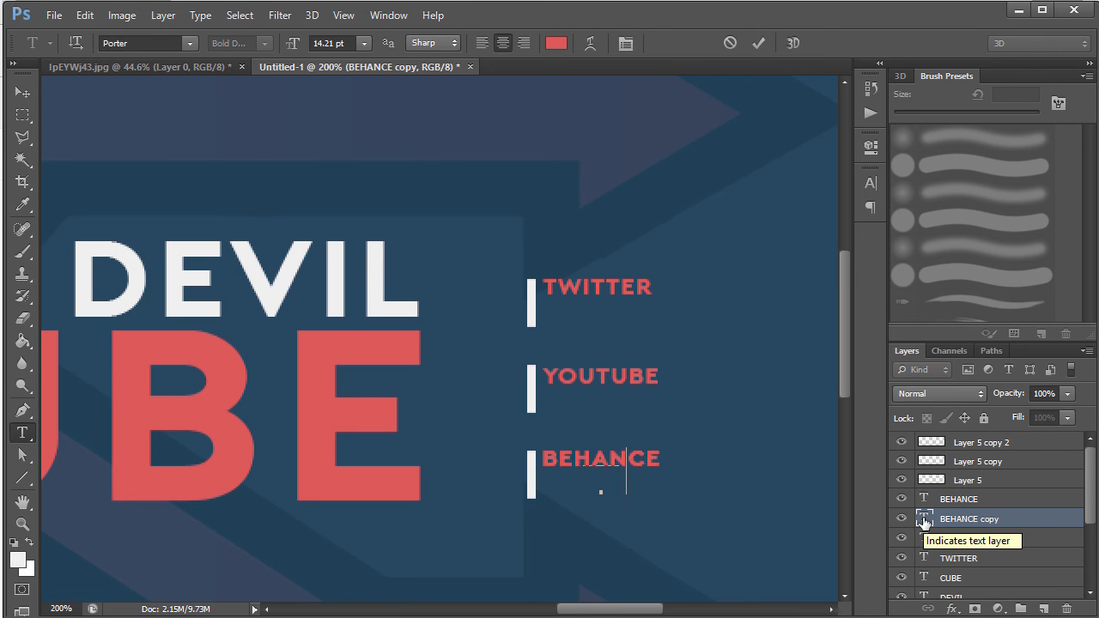
key("BackSpace")
type("FACEBOOK")
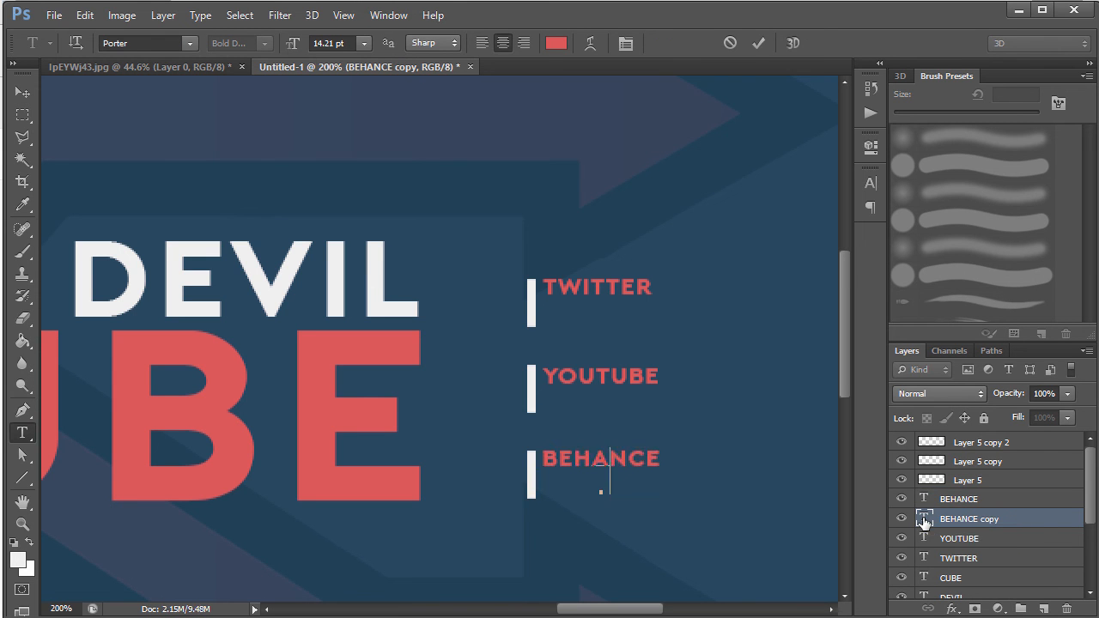
type("VS")
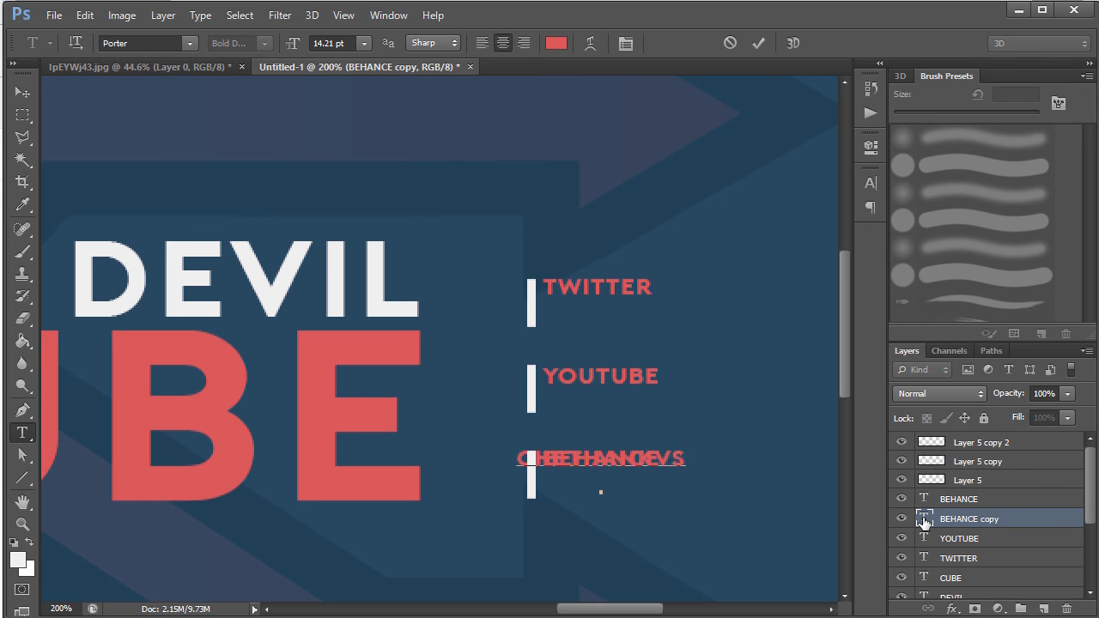
Make the Behance username text white, sampled from the DEVIL title
double_click(923, 518)
left_click(871, 182)
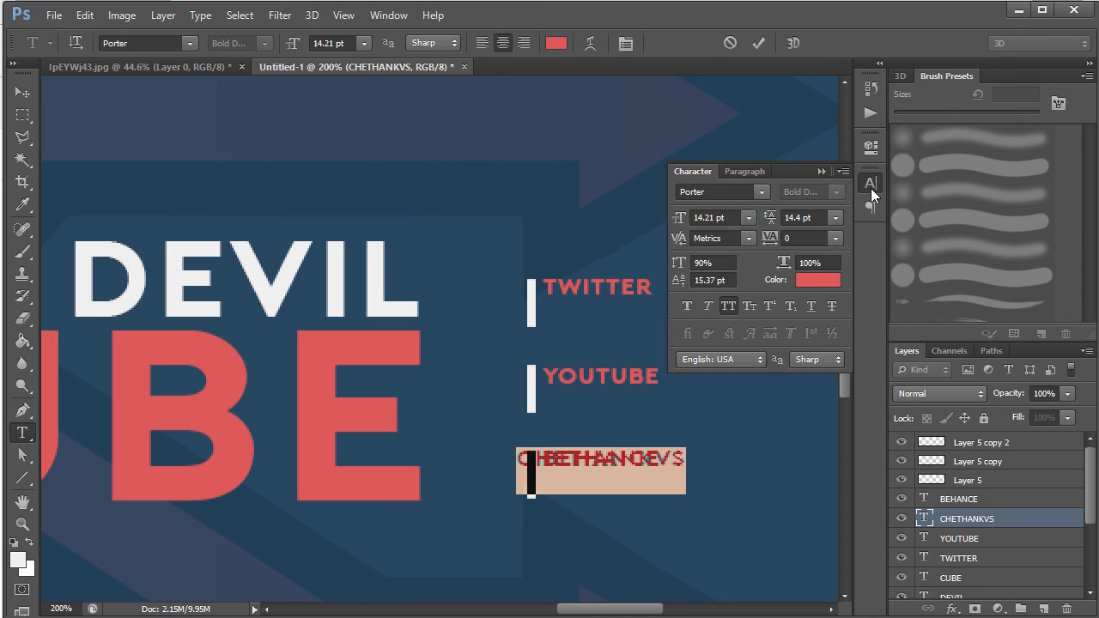
left_click(816, 280)
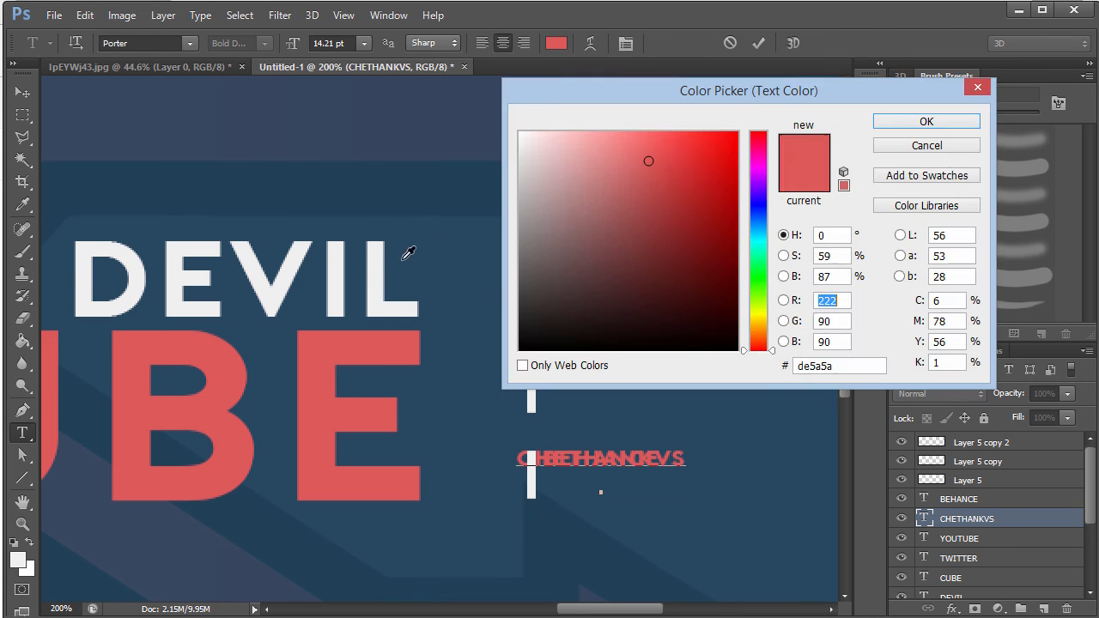
left_click(378, 259)
left_click(927, 122)
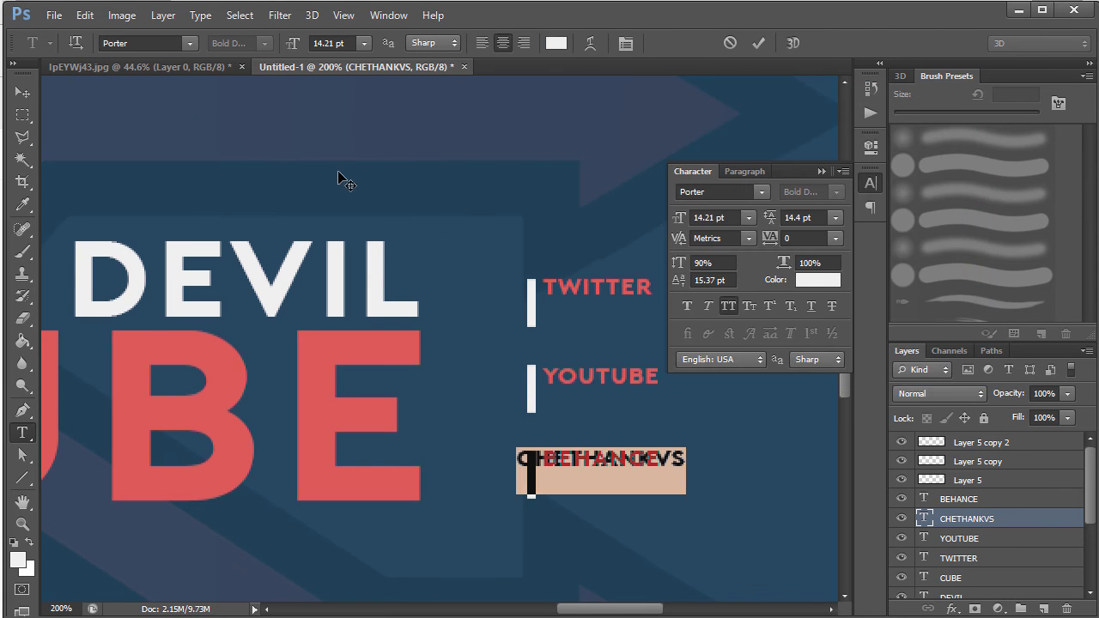
left_click(22, 92)
Position the white username line just under BEHANCE
key("shift+Down")
key("shift+Down")
key("shift+Down")
key("shift+Right")
key("shift+Up")
key("shift+Up")
key("Right")
key("Down")
key("Down")
key("Down")
key("Down")
key("Right")
key("Right")
key("Down")
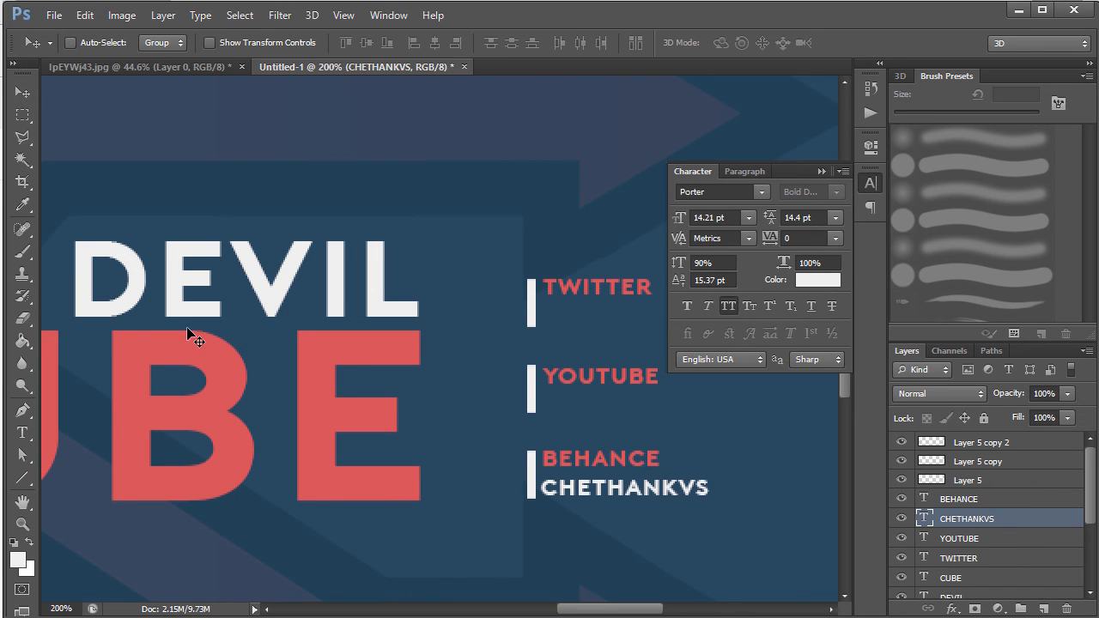
Enlarge the username line slightly and nudge the BEHANCE label down a few pixels
key("ctrl+t")
left_click_drag(715, 473, 724, 479)
key("Return")
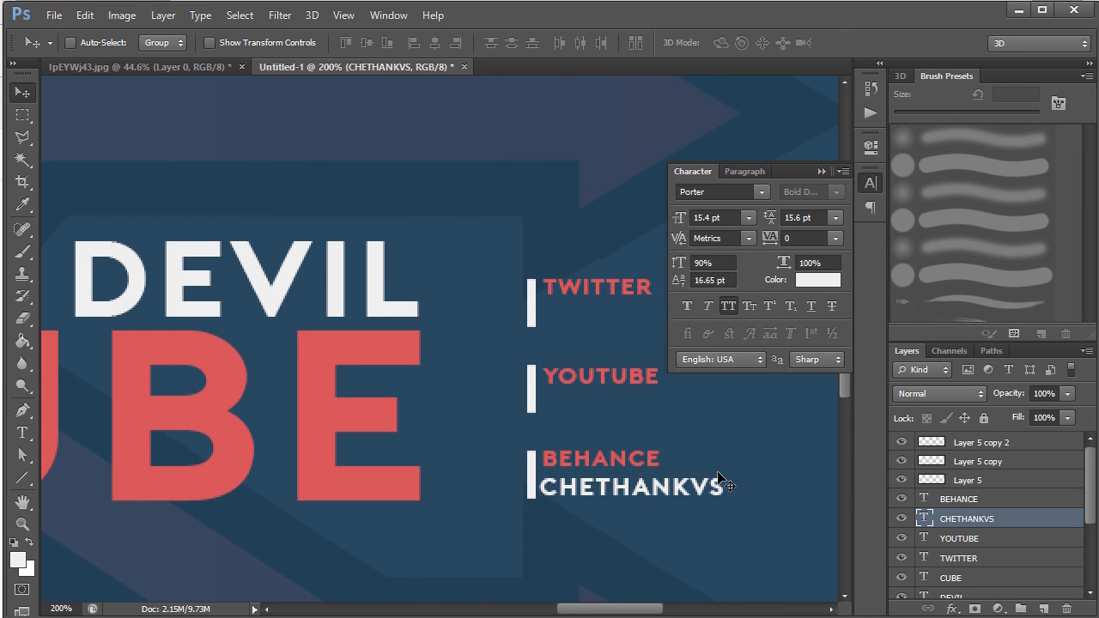
left_click(947, 504)
key("Down")
key("Down")
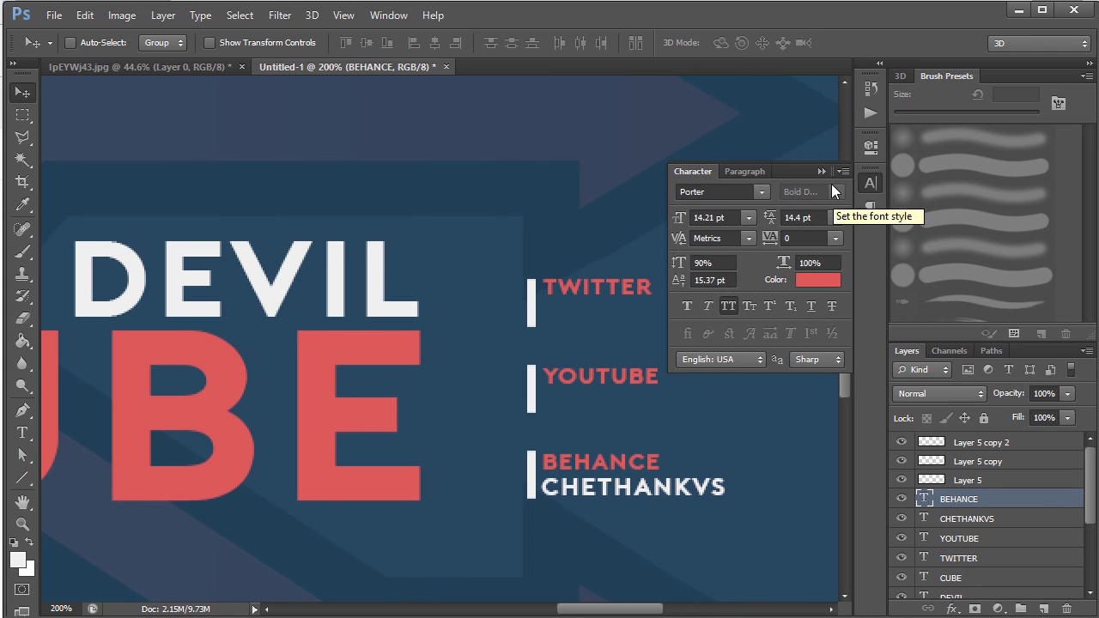
left_click(871, 183)
Duplicate the white line as 'DEVILTUBE TUTORIALS' and align it under YOUTUBE
left_click(987, 524)
key("ctrl+j")
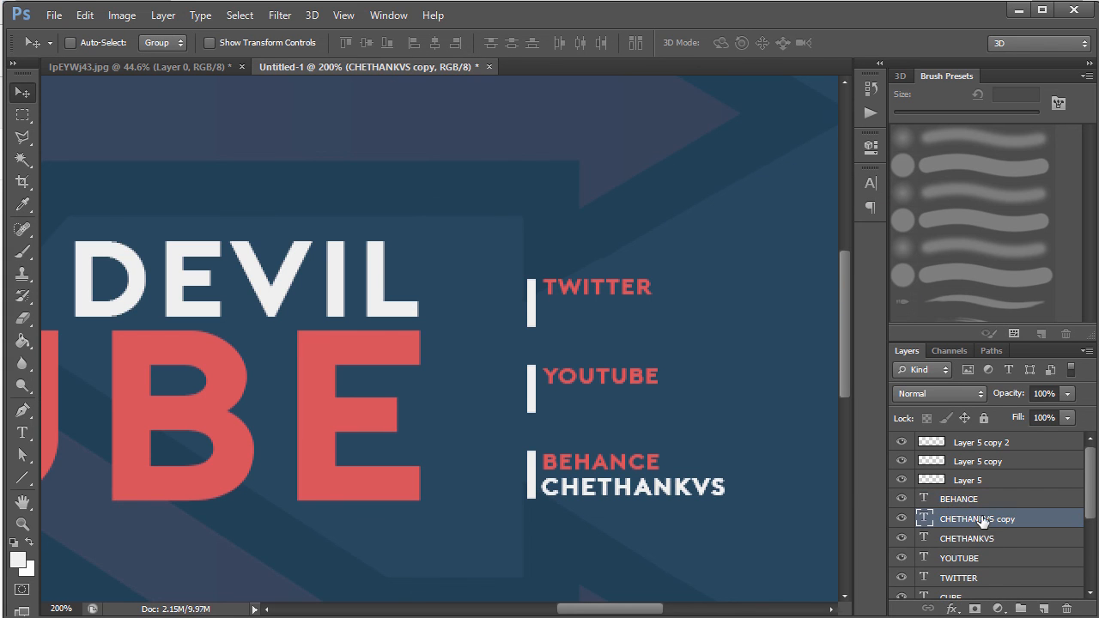
double_click(926, 518)
type("DEVILTUBE TUTORIALS")
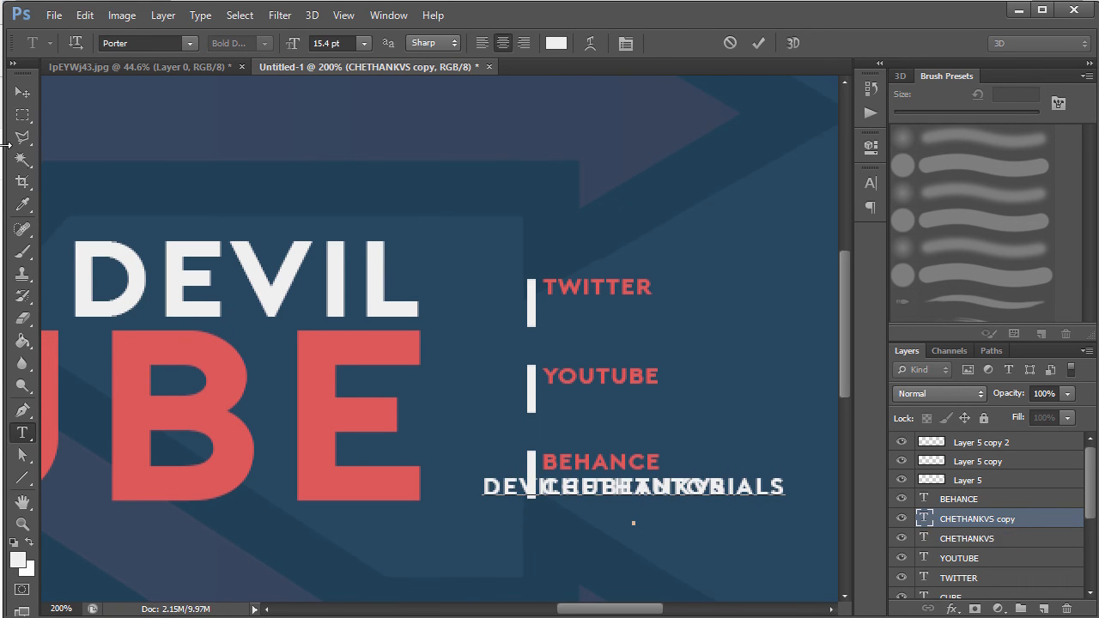
left_click(20, 93)
key("shift+Up")
key("shift+Up")
key("shift+Up")
key("shift+Up")
key("shift+Up")
key("shift+Right")
key("shift+Right")
key("shift+Right")
key("Left")
key("Left")
key("Left")
key("Left")
key("Left")
key("Left")
key("Left")
key("Left")
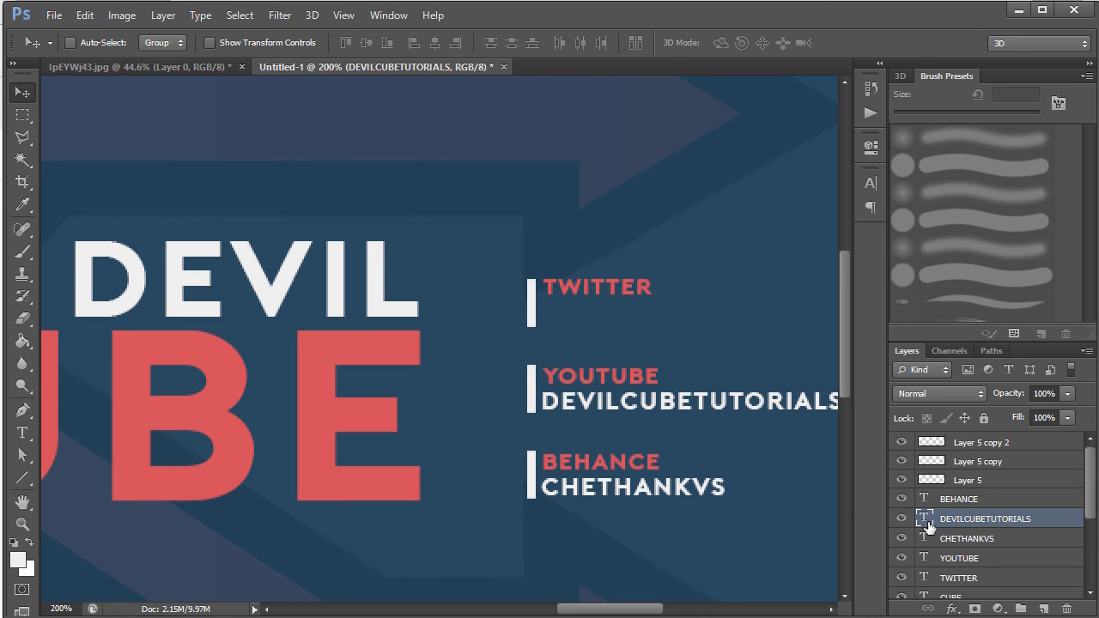
Duplicate the line under TWITTER, retype it as the Twitter handle, and align it
key("ctrl+j")
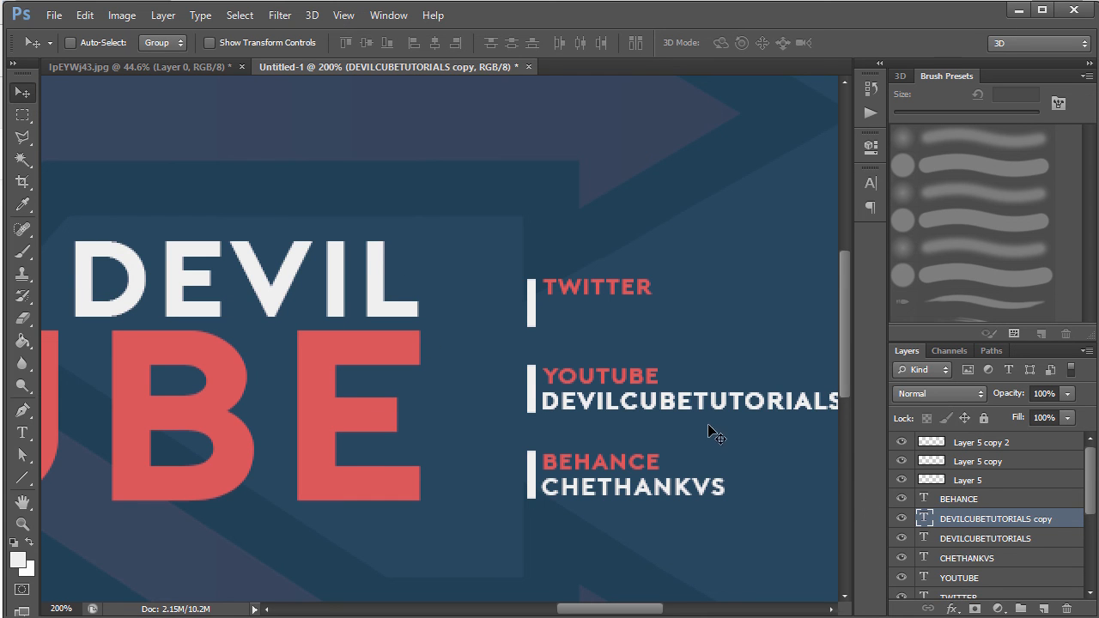
key("shift+Up")
key("shift+Up")
key("shift+Up")
key("shift+Up")
key("shift+Up")
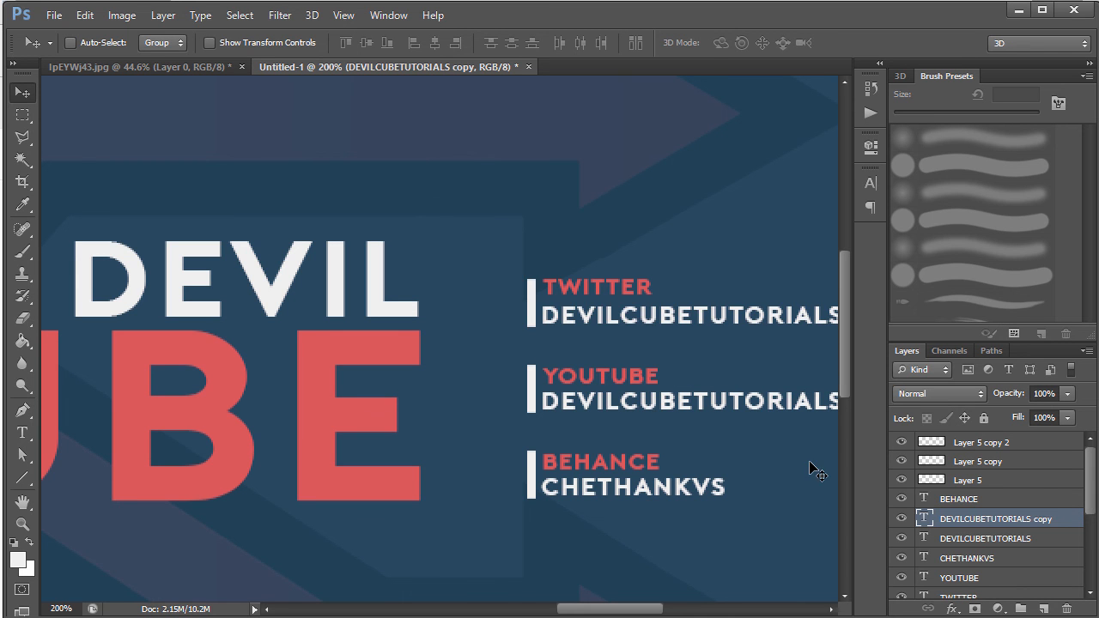
double_click(926, 518)
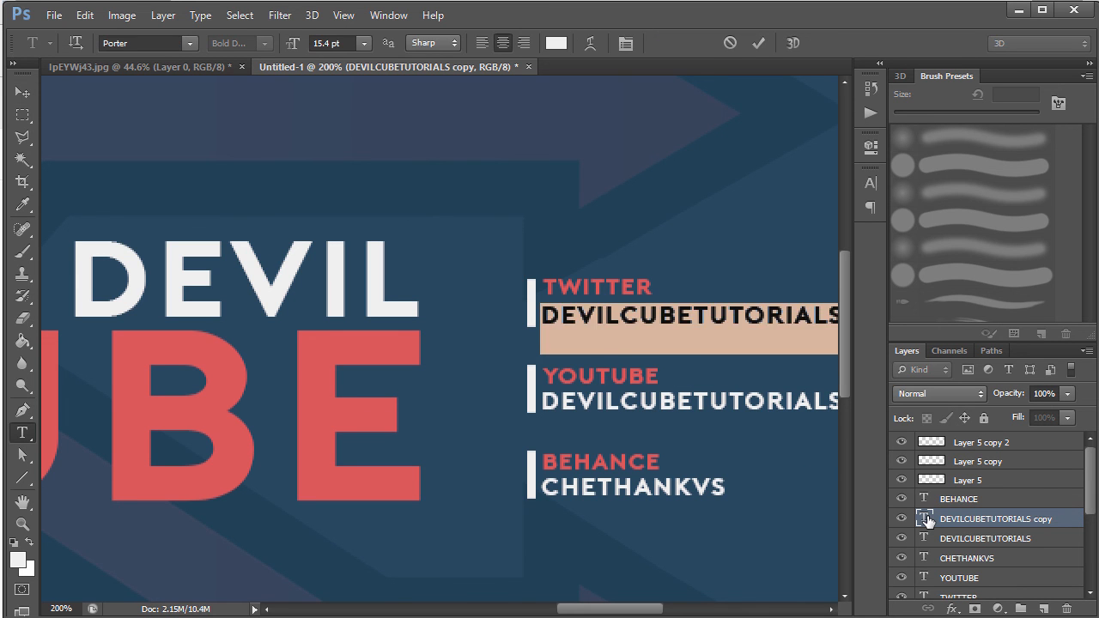
type("@KVSCHETHAN")
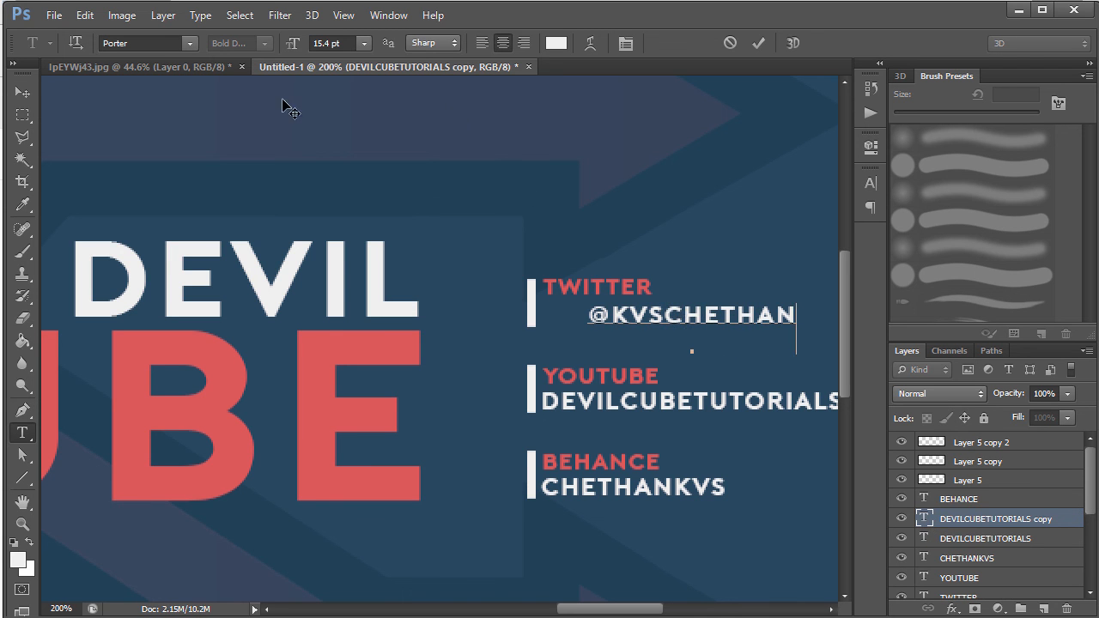
left_click(19, 94)
key("shift+Left")
key("shift+Left")
key("shift+Left")
key("Right")
key("Right")
key("Right")
key("Right")
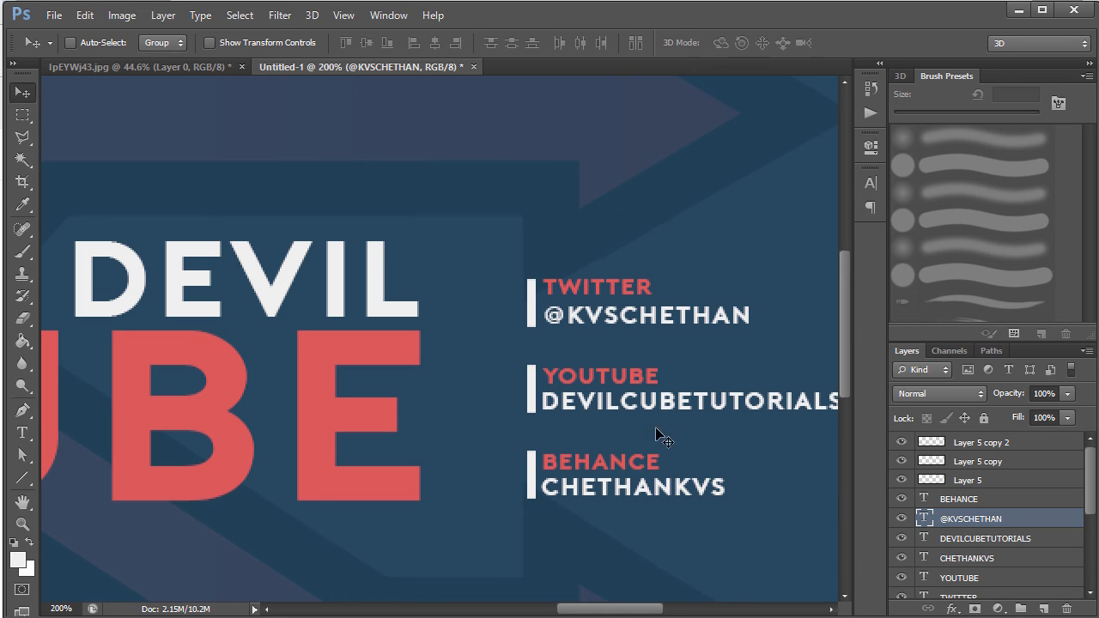
Add a '/' prefix to the Behance username line
double_click(925, 502)
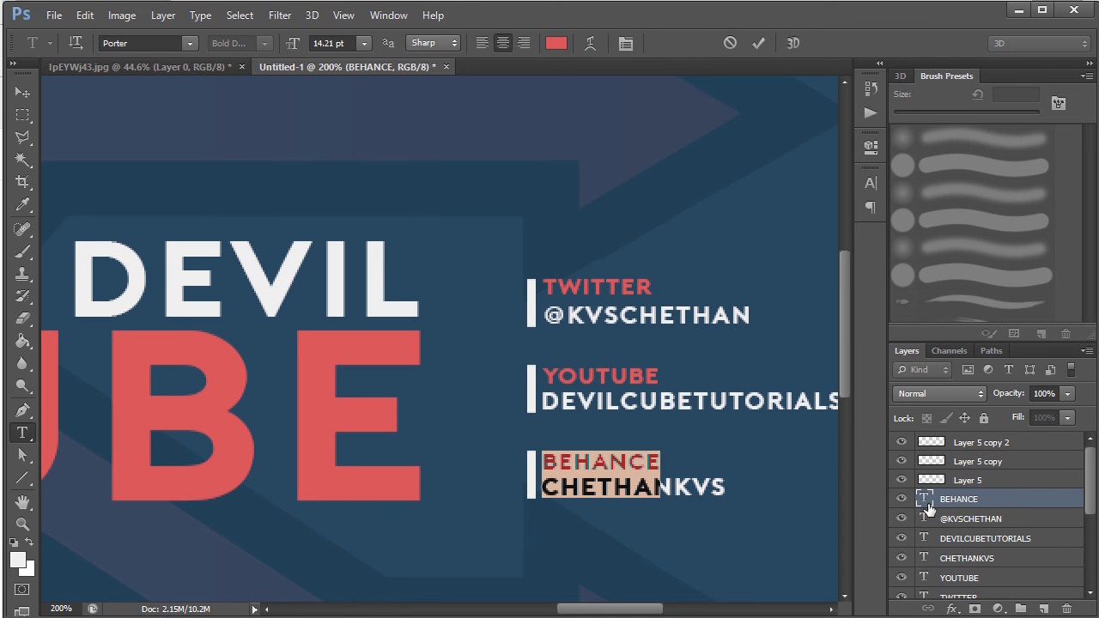
double_click(924, 558)
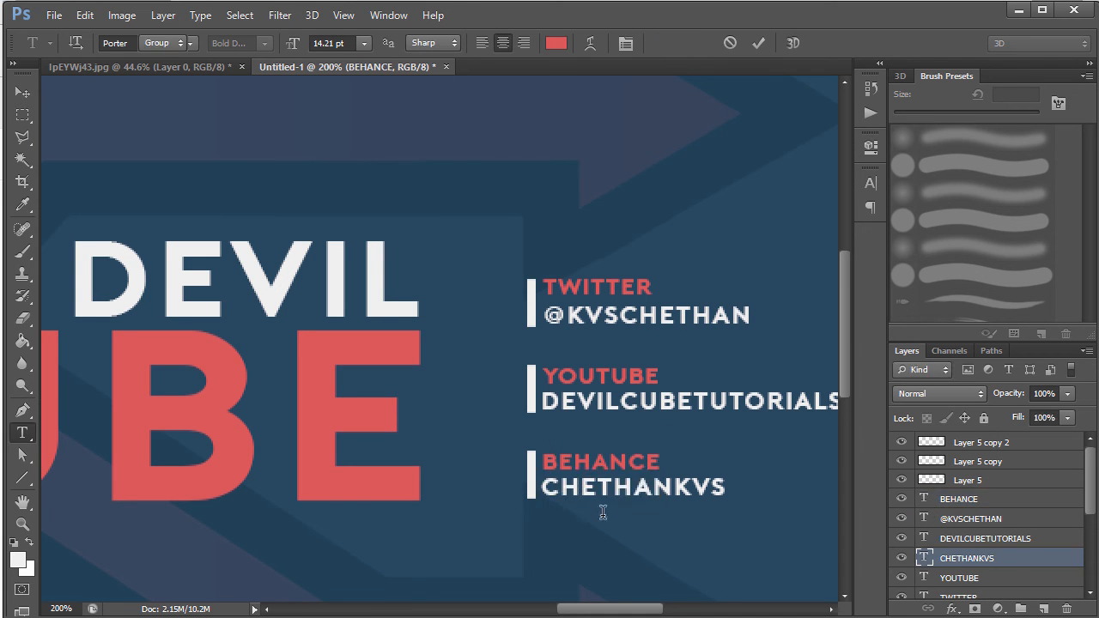
left_click(545, 490)
type("/")
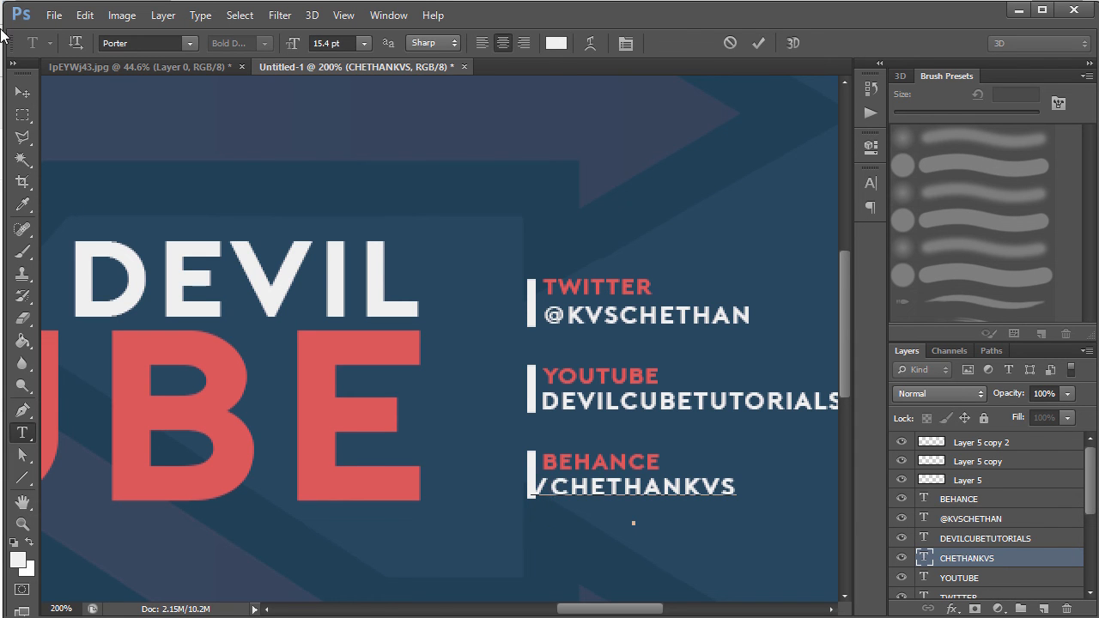
left_click(24, 92)
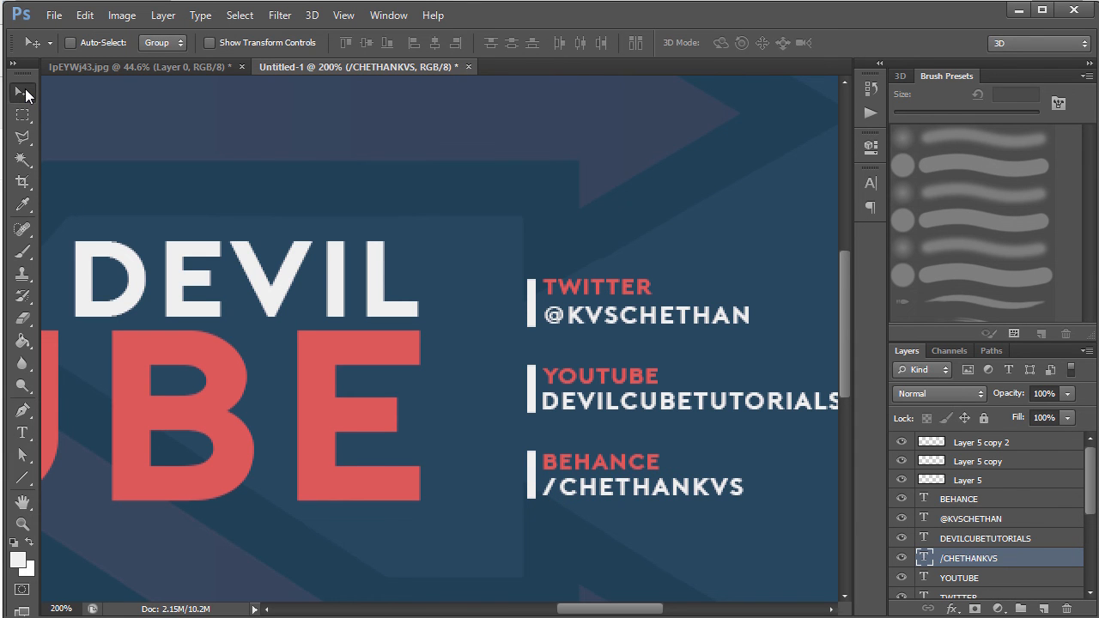
left_click_drag(842, 355, 845, 381)
left_click_drag(623, 610, 576, 611)
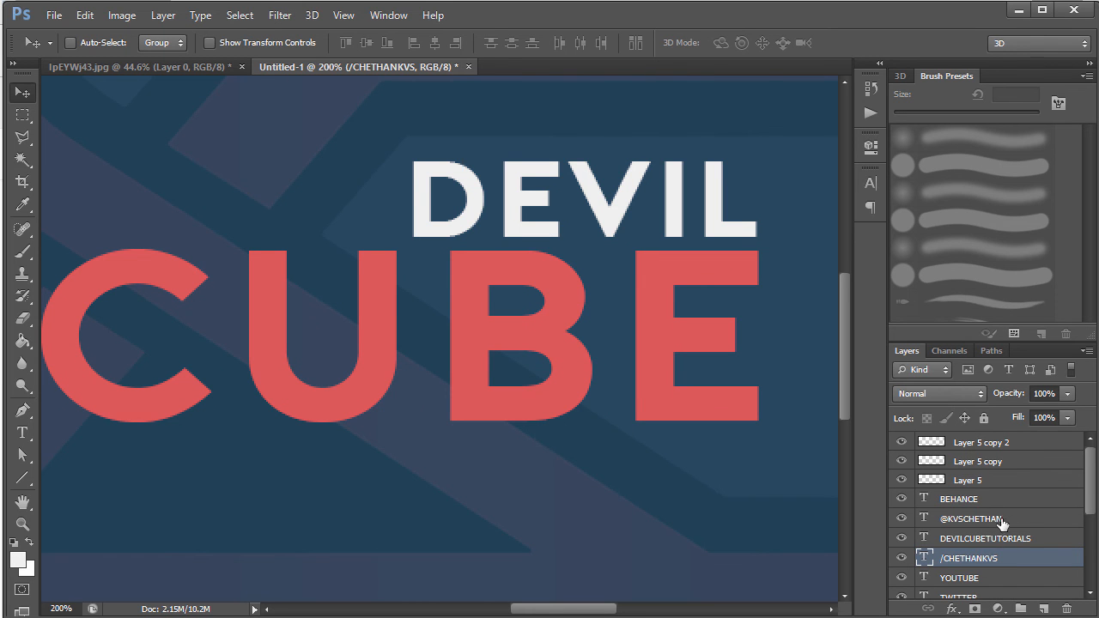
Nudge the DEVIL title into alignment and fit the whole banner in view
scroll(1057, 516, "down", 3)
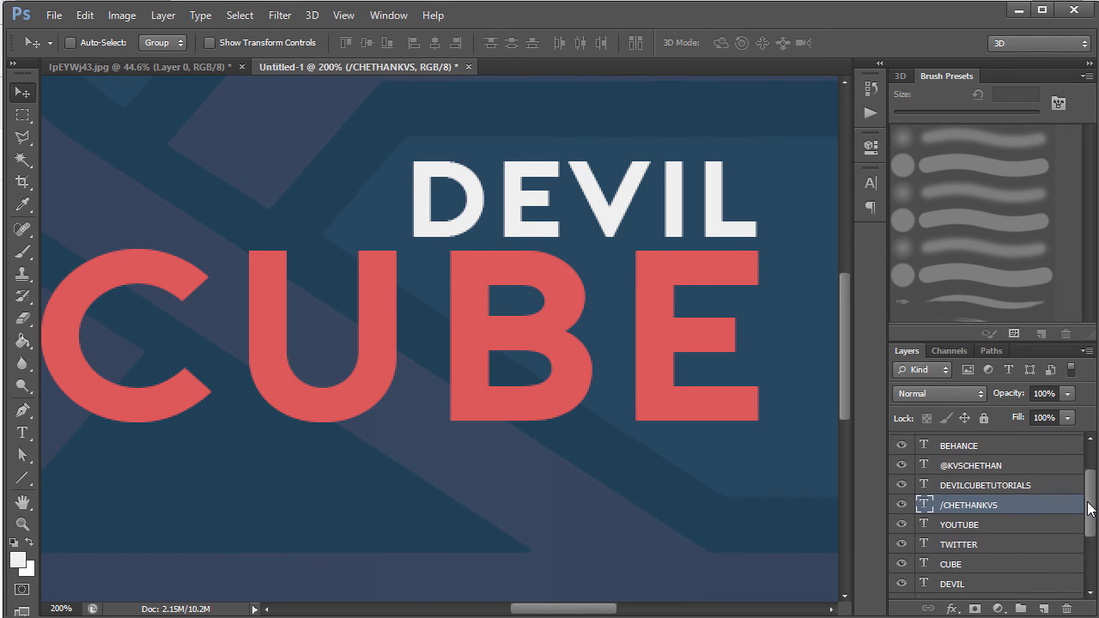
left_click(988, 584)
key("Left")
key("Left")
key("Right")
key("ctrl+0")
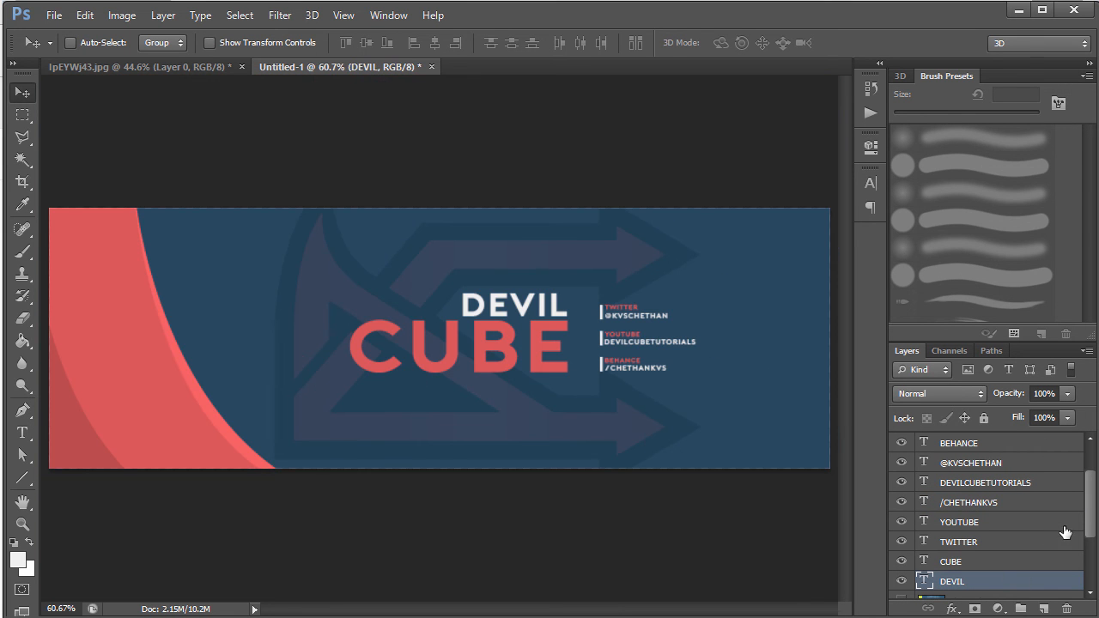
Compare the banner against the Layer 4 reference and make Layer 2 copy visible
scroll(1087, 512, "down", 3)
left_click(902, 497)
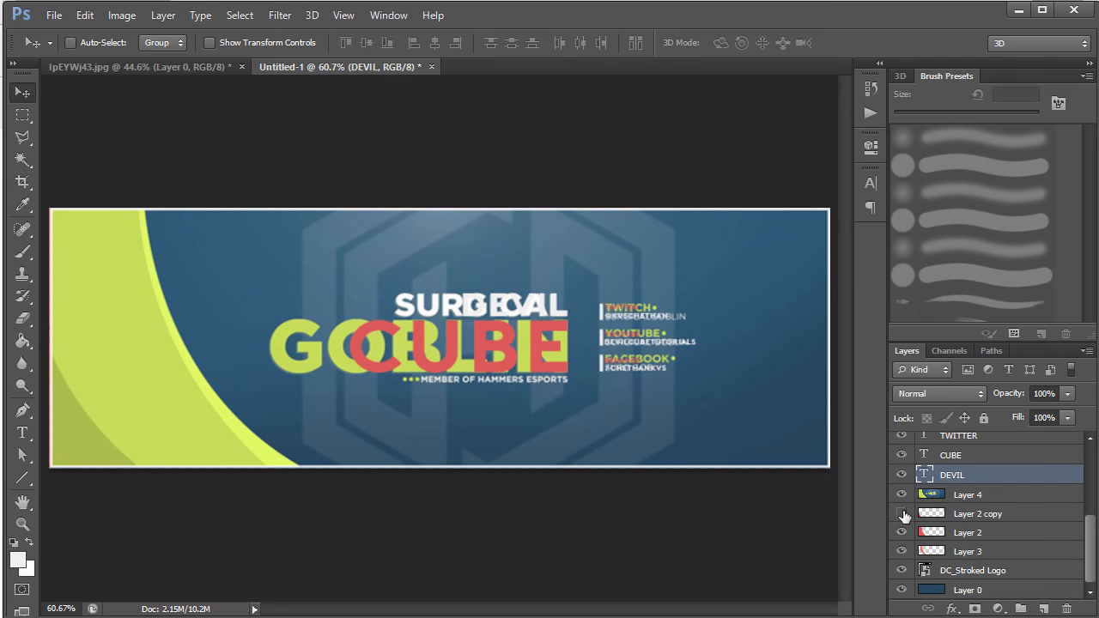
left_click(902, 497)
left_click(901, 497)
left_click_drag(1096, 543, 1089, 514)
left_click(903, 586)
Move Layer 4 to the top of the stack, hide it, and add a new empty layer
left_click_drag(995, 568, 970, 432)
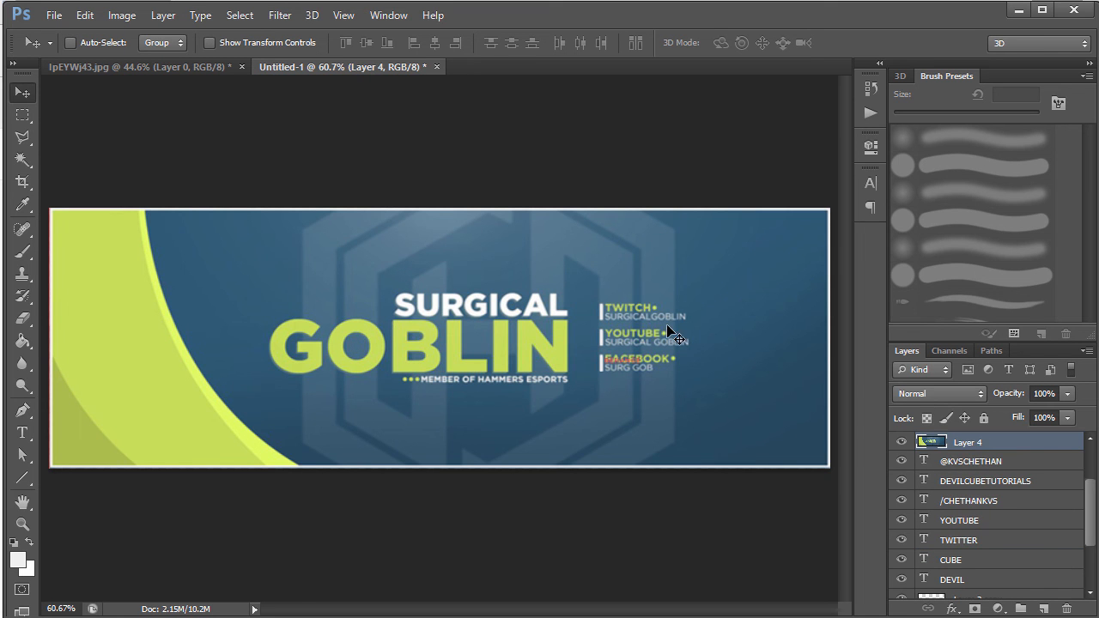
scroll(995, 539, "up", 3)
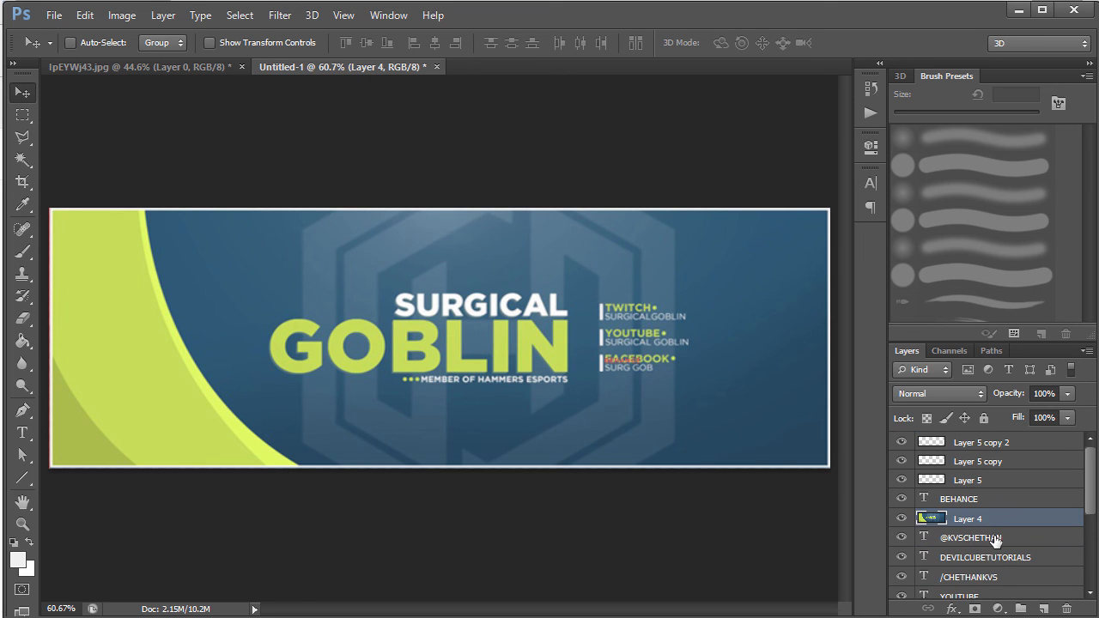
left_click_drag(995, 520, 894, 411)
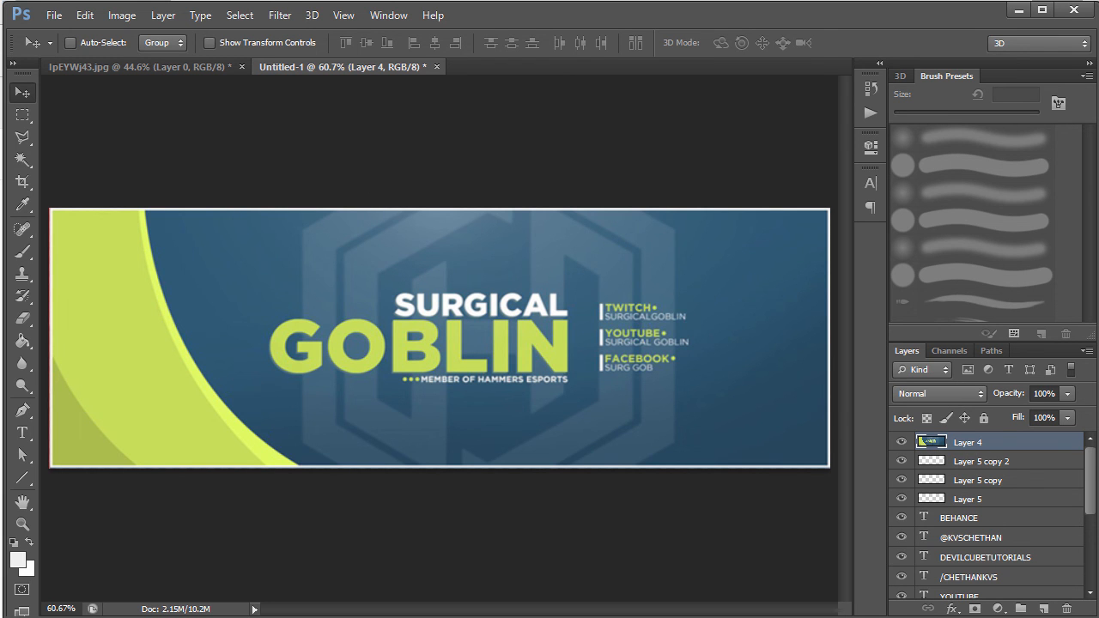
left_click(902, 442)
left_click(1043, 609)
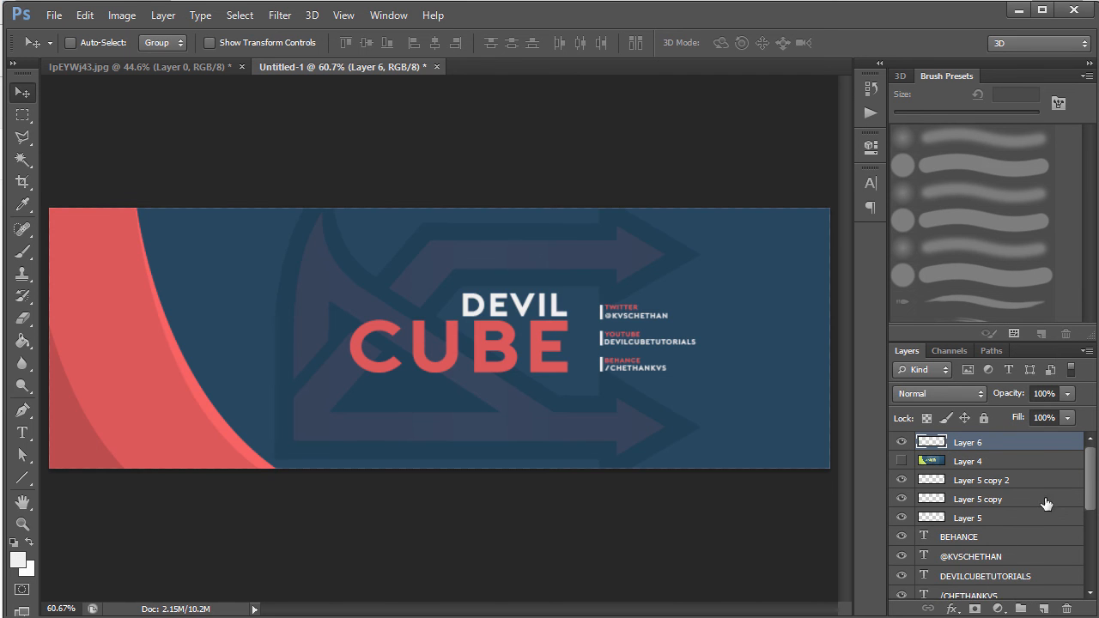
Replace the DC_Stroked Logo's Outer Glow with a #ffffff Color Overlay
left_click_drag(1095, 475, 1095, 559)
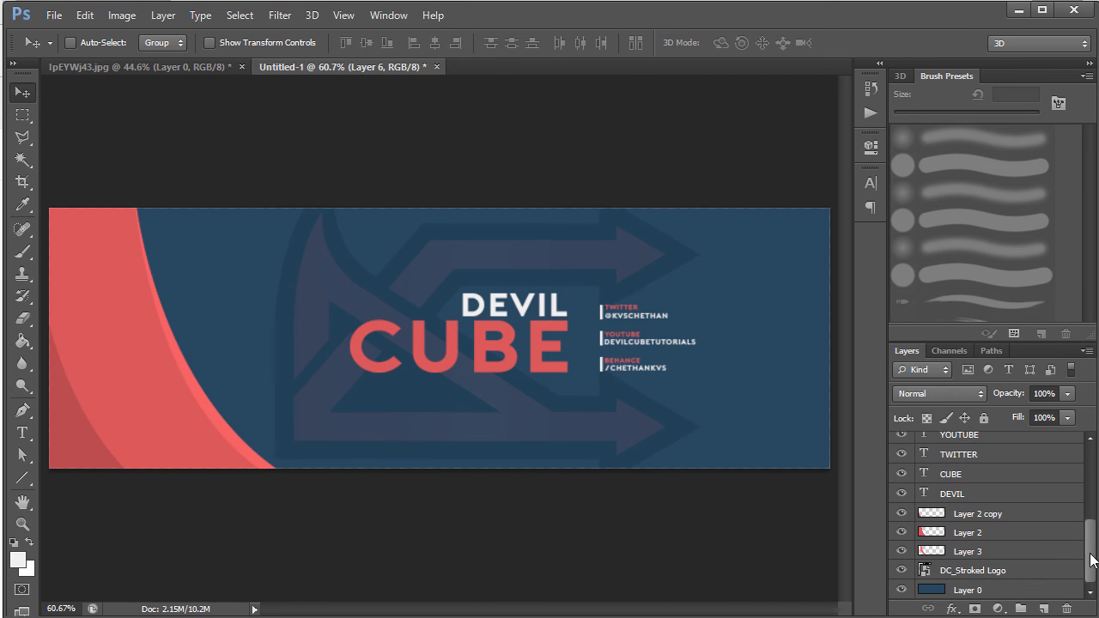
right_click(1040, 573)
left_click(1028, 572)
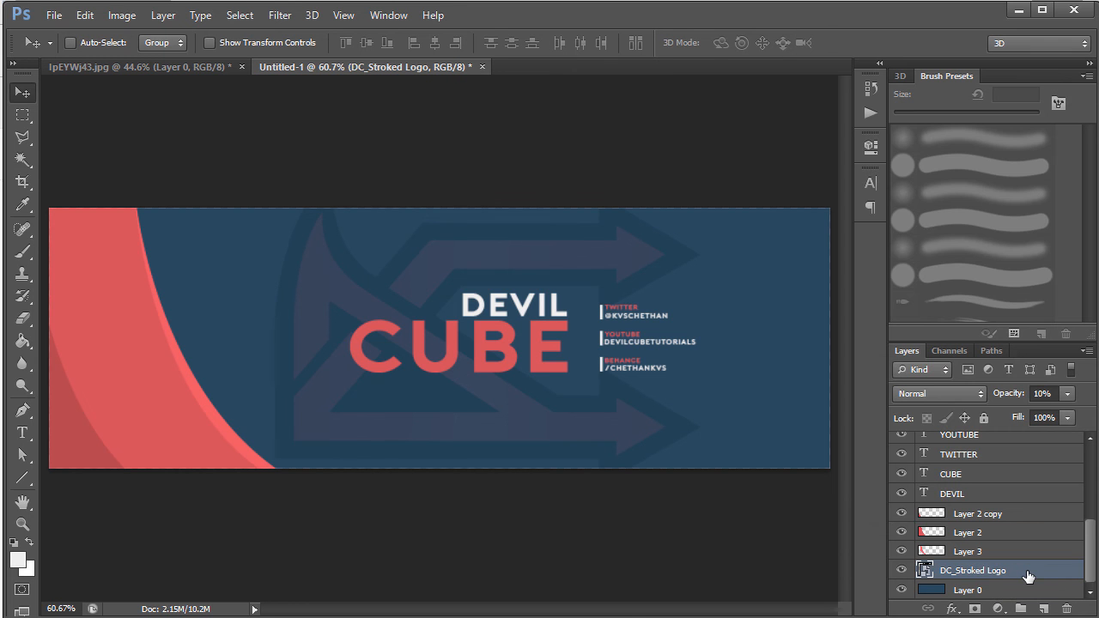
double_click(1028, 574)
left_click_drag(397, 252, 795, 103)
left_click(532, 372)
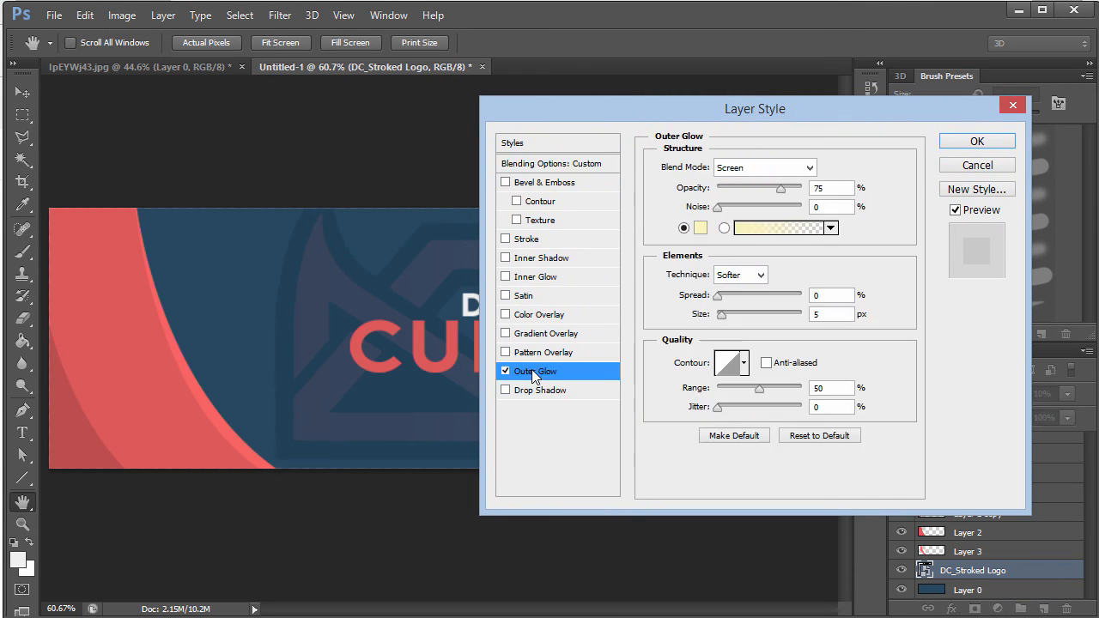
left_click(506, 371)
left_click(506, 316)
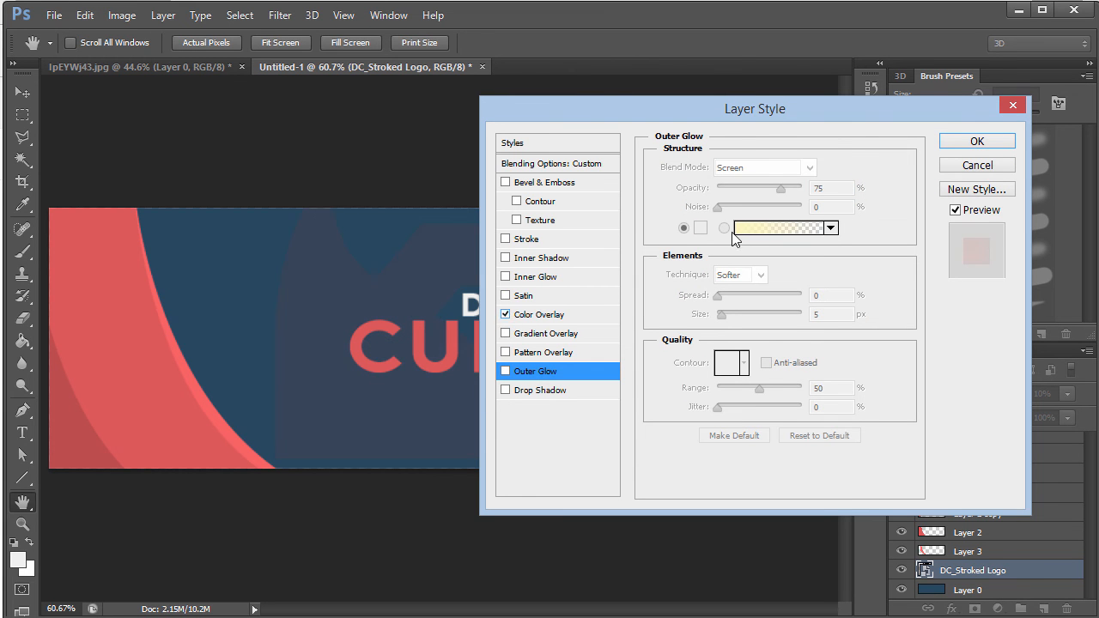
left_click(534, 327)
left_click(835, 168)
left_click_drag(677, 226, 488, 86)
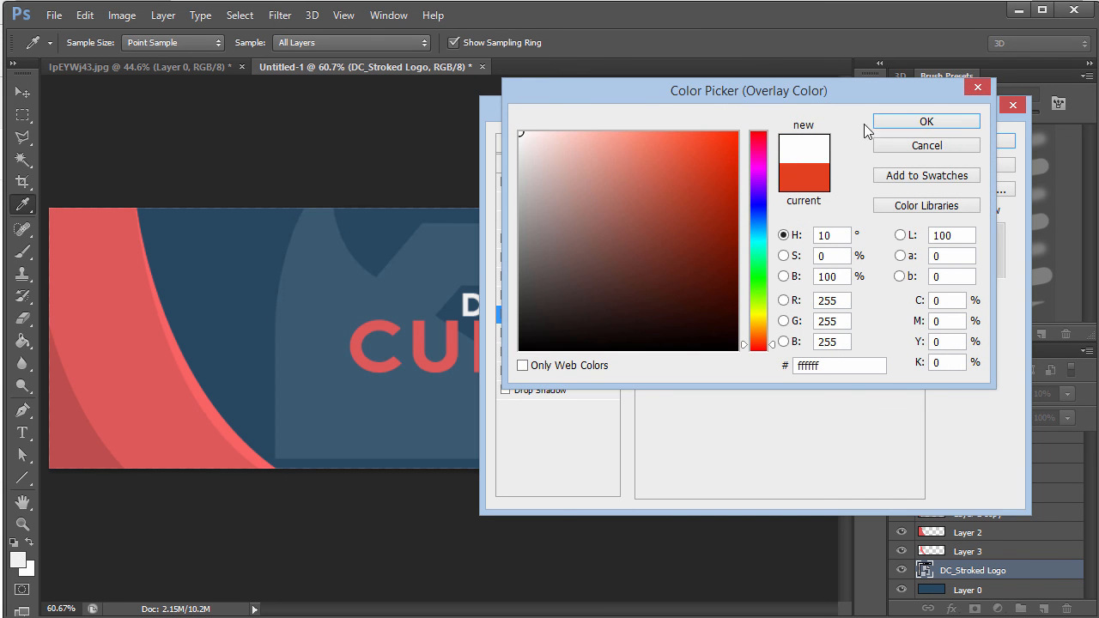
left_click(980, 89)
left_click(1010, 104)
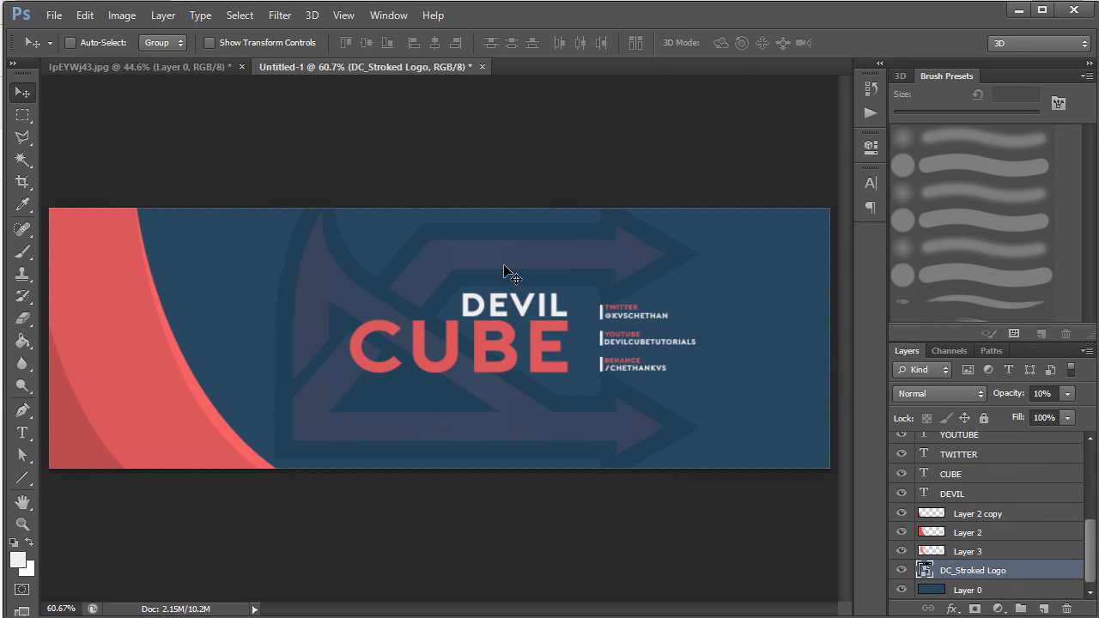
Nudge the background logo right, then group the social label text and Layer 5 bars into Group 1
key("shift+Right")
key("shift+Right")
key("shift+Right")
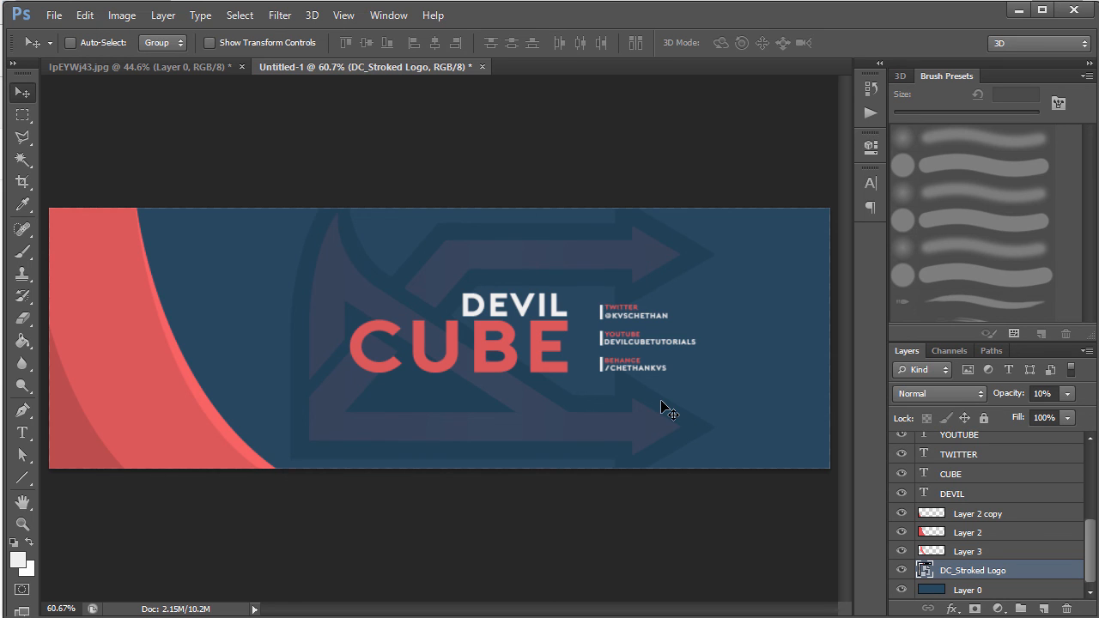
left_click(1025, 496)
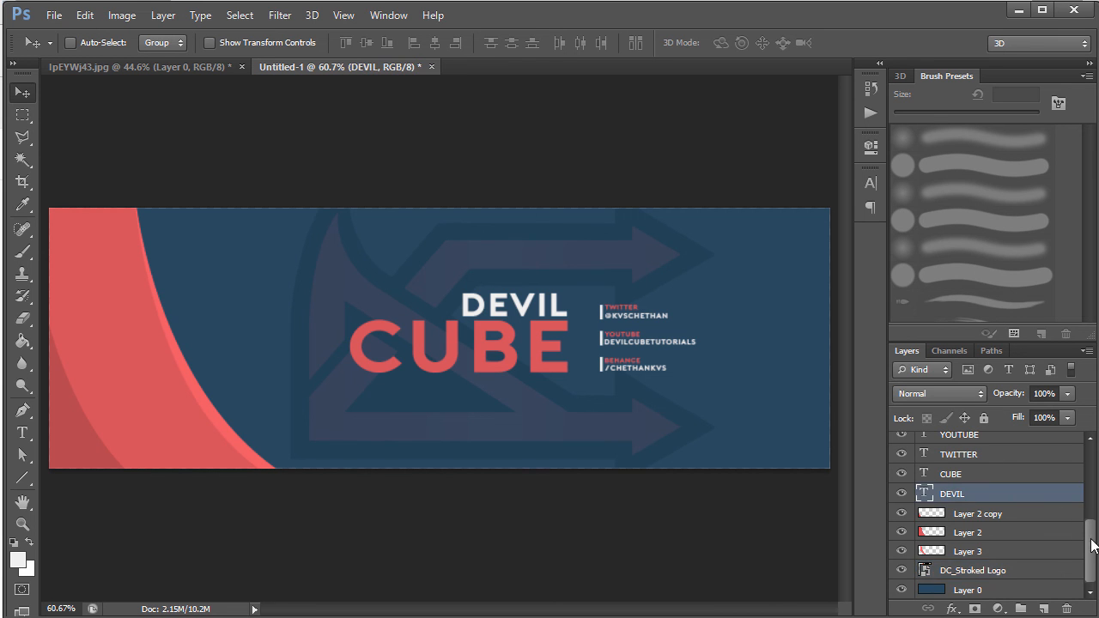
scroll(1079, 526, "up", 5)
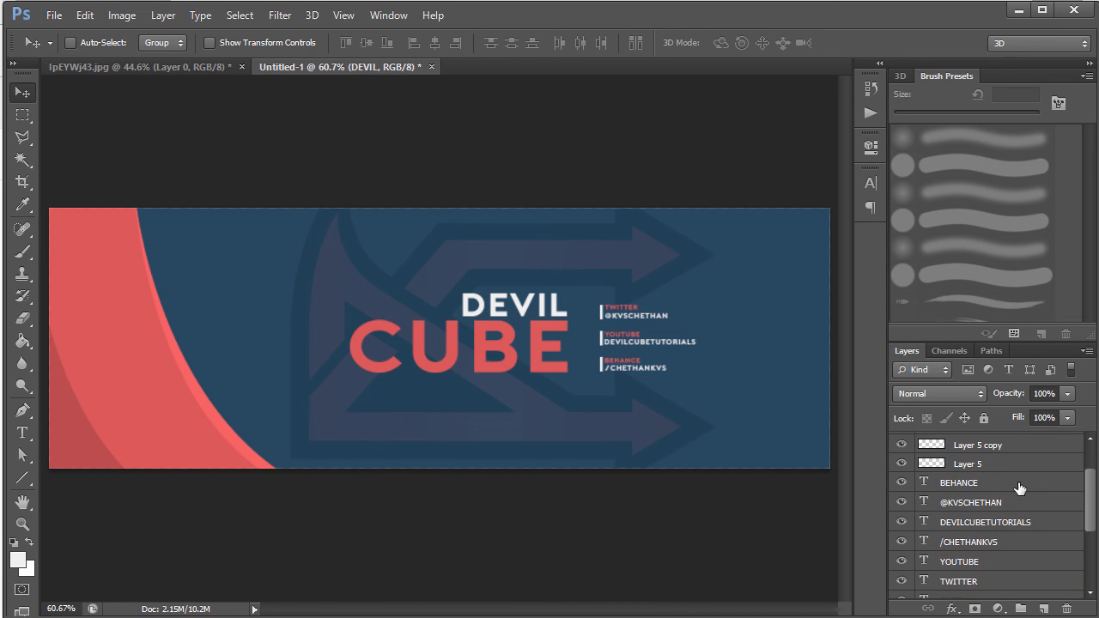
left_click(1018, 488, "shift")
scroll(1080, 481, "up", 1)
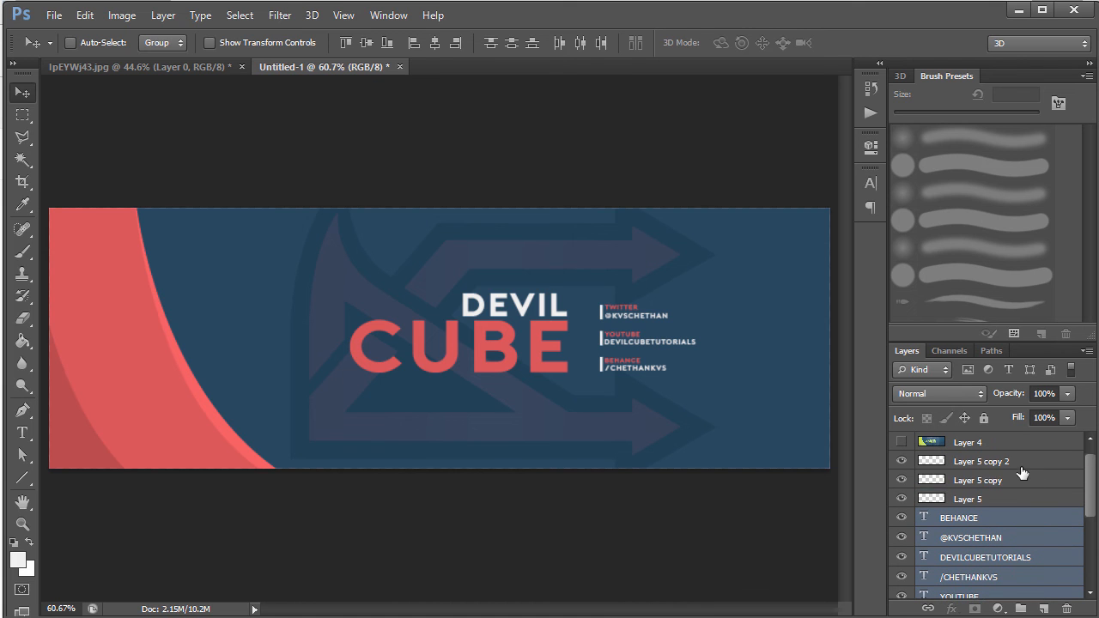
left_click(1022, 472, "shift")
key("ctrl+t")
key("Return")
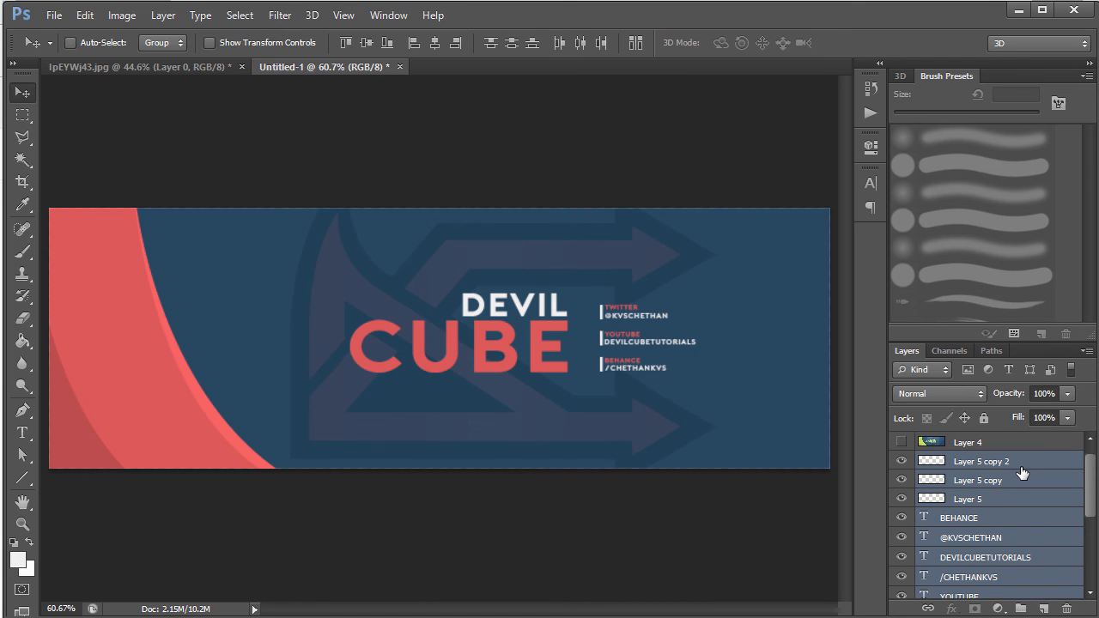
key("ctrl+g")
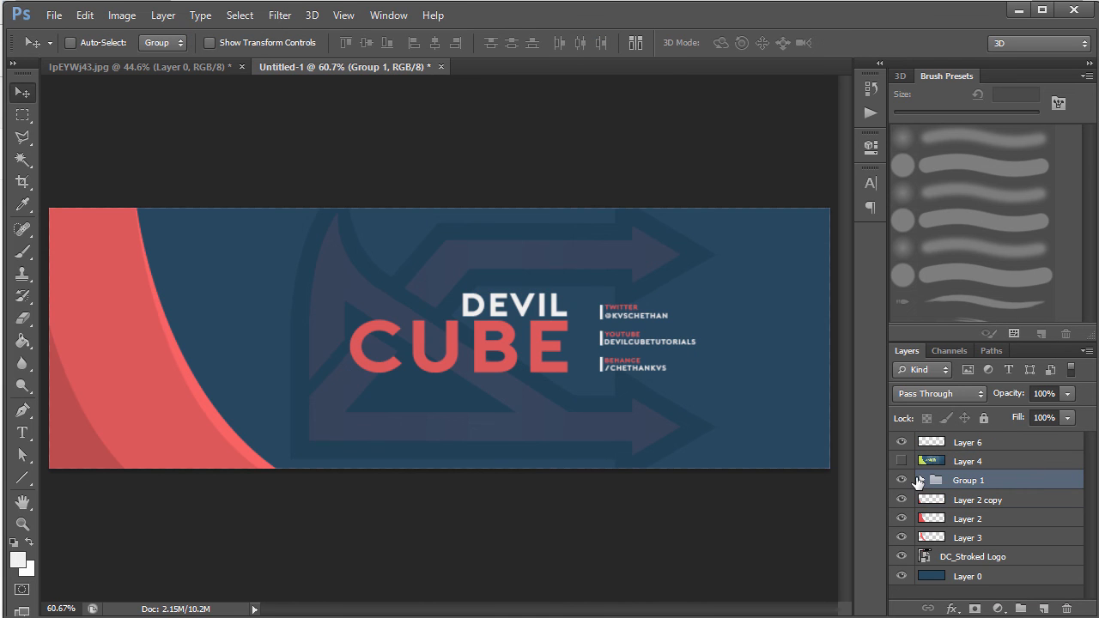
Move the DEVIL and CUBE layers out of Group 1 so they stay ungrouped
left_click_drag(664, 402, 696, 372)
key("ctrl+z")
left_click(922, 481)
scroll(1089, 485, "down", 5)
scroll(1002, 508, "down", 1)
left_click(1001, 509)
left_click(992, 496, "shift")
mouse_move(1092, 541)
left_mouse_down()
mouse_move(1083, 468)
mouse_move(1082, 561)
left_mouse_up()
left_click_drag(962, 483, 967, 507)
left_click_drag(1093, 540, 1083, 463)
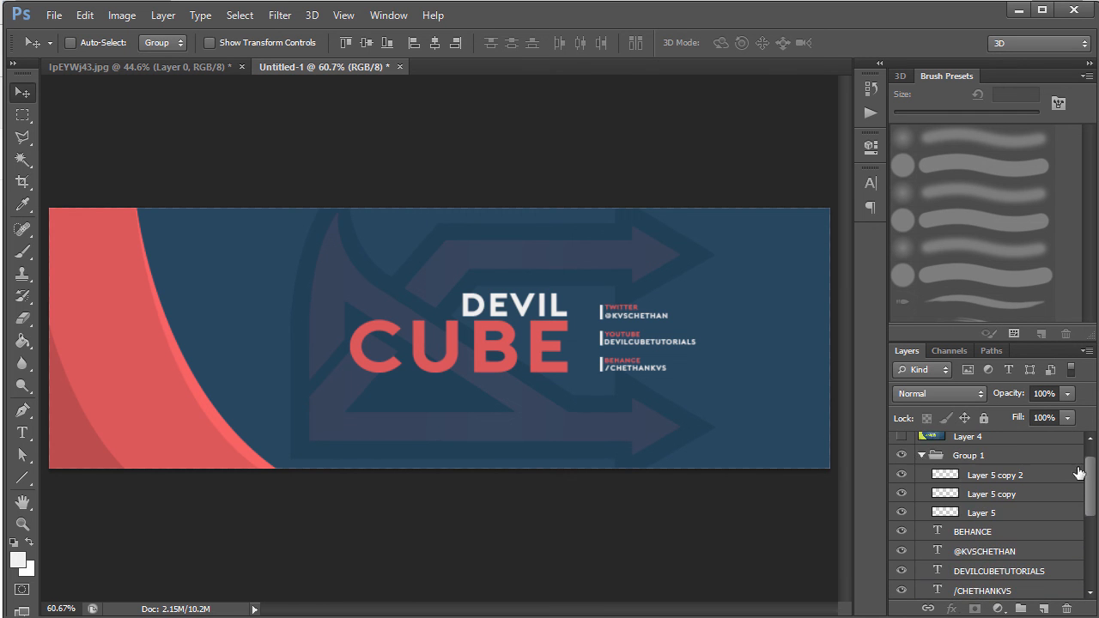
left_click(919, 456)
Enlarge Group 1 to about 126%, nudge it up and right, and add a blank Layer 6
left_click(966, 455)
mouse_move(712, 437)
left_mouse_down()
mouse_move(739, 420)
mouse_move(712, 424)
left_mouse_up()
key("ctrl+t")
left_click_drag(698, 306, 714, 303)
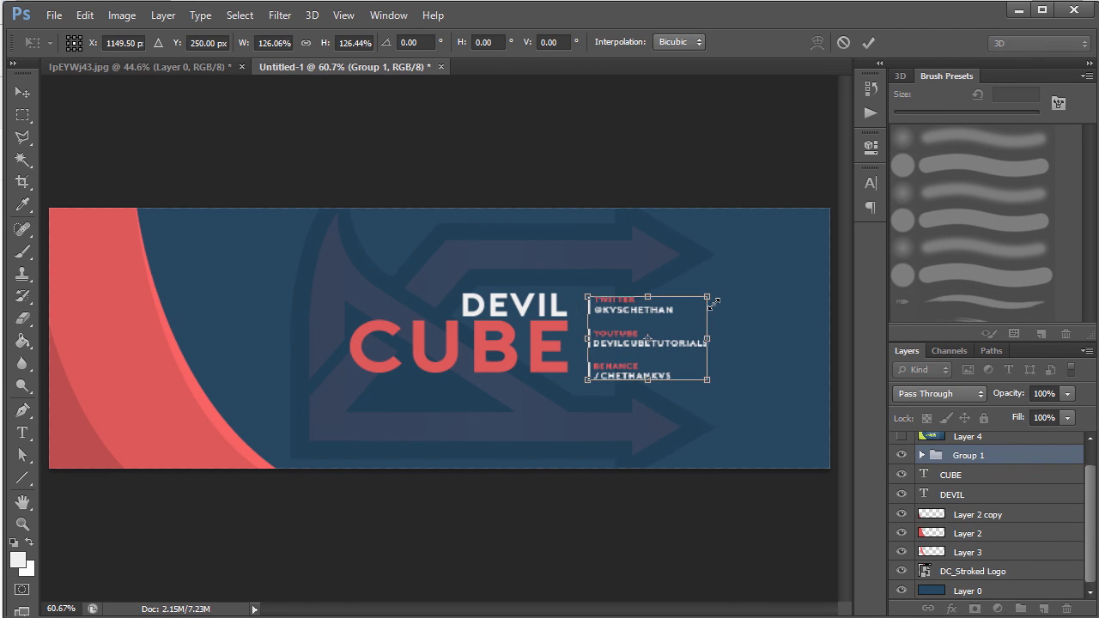
key("Return")
key("Up")
key("Up")
key("Up")
key("Up")
key("Right")
key("Right")
key("Right")
key("Right")
key("Right")
key("Right")
key("Right")
key("Right")
key("Right")
key("Right")
key("Right")
key("Right")
key("Right")
key("Right")
key("Right")
key("Right")
key("Right")
key("Right")
key("Right")
key("Right")
key("Right")
key("Right")
key("Right")
key("Right")
key("Right")
key("Right")
key("Right")
key("Right")
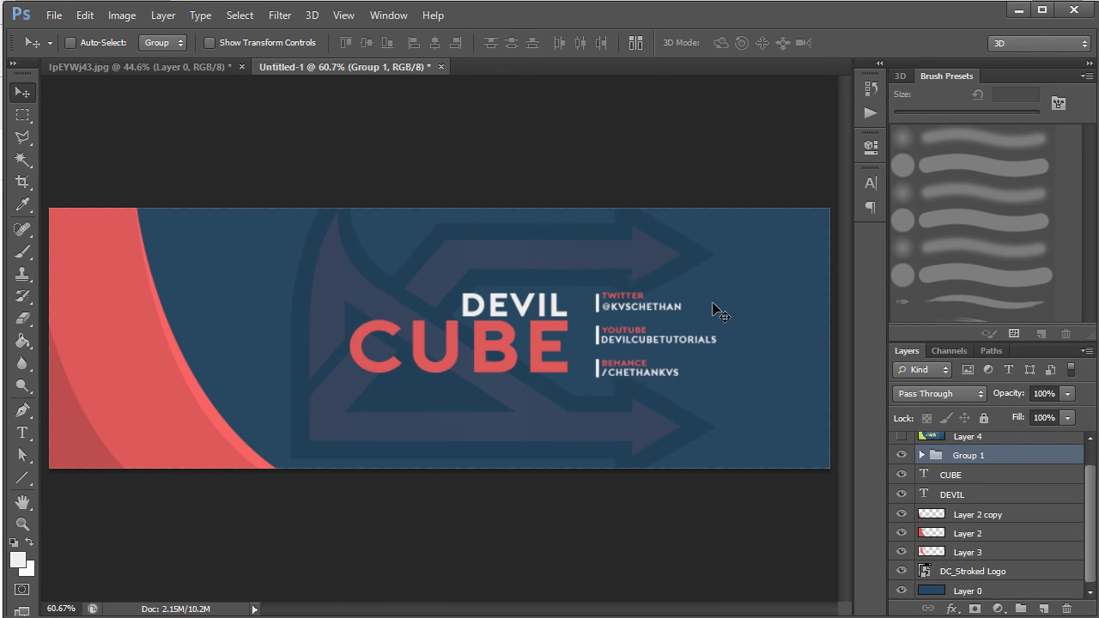
key("Up")
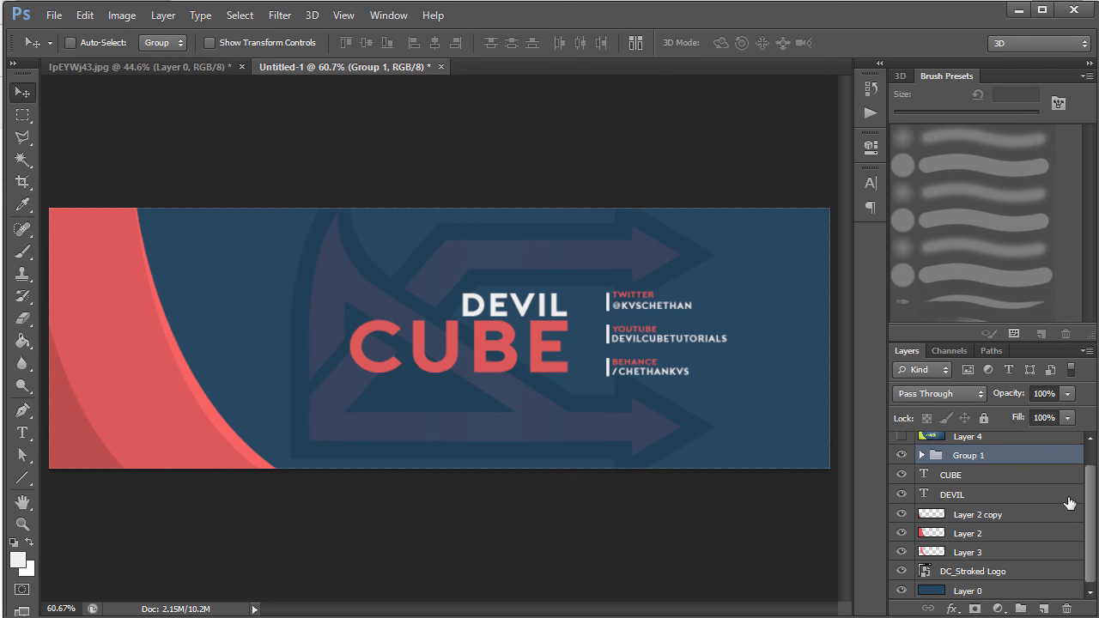
key("ctrl+shift+alt+n")
Paint a soft white glow over the banner's top centre with a 1000 px brush
key("b")
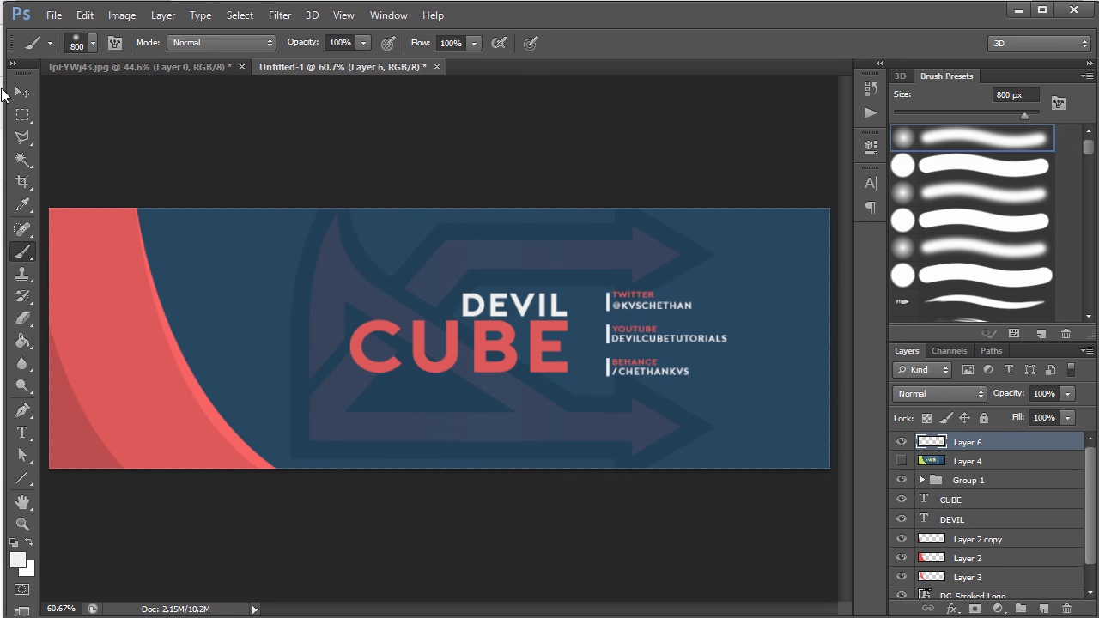
left_click(90, 45)
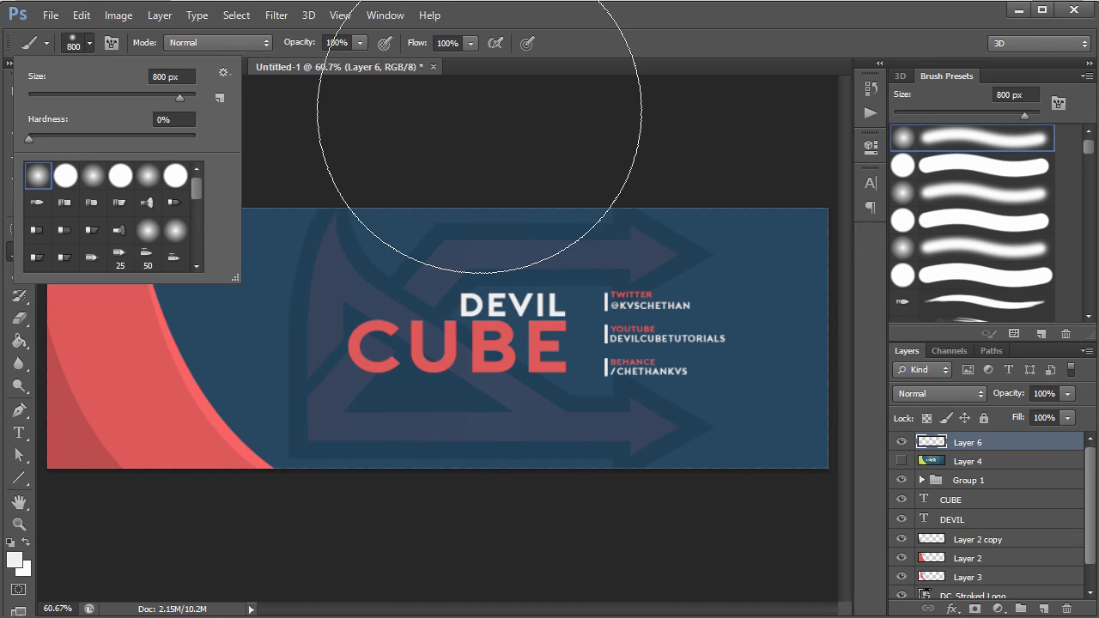
left_click(480, 149)
key("ctrl+z")
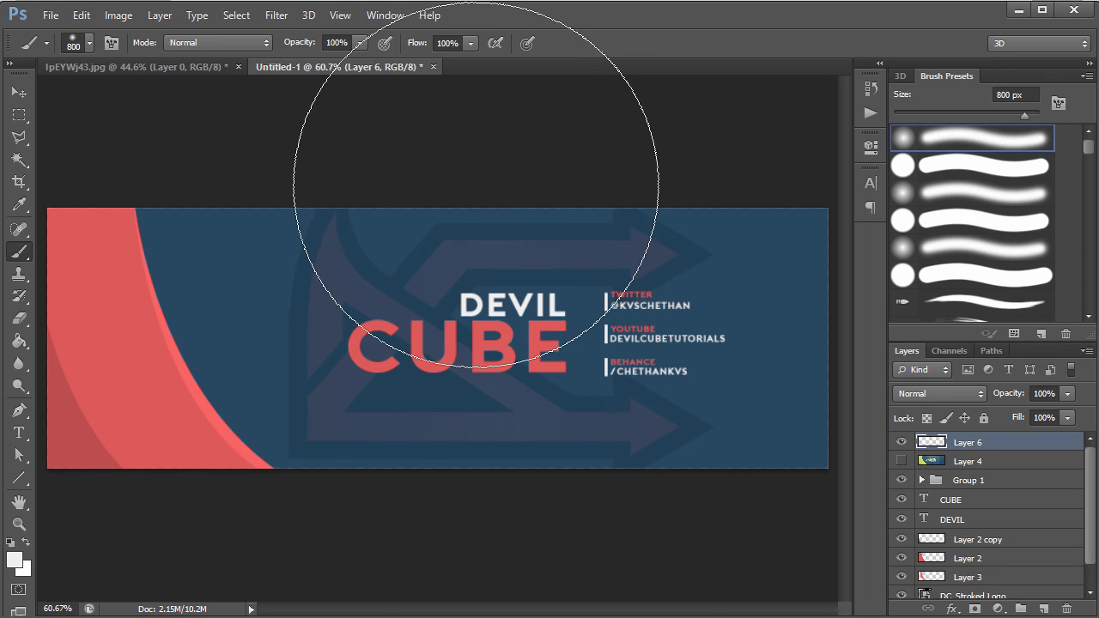
left_click(476, 185)
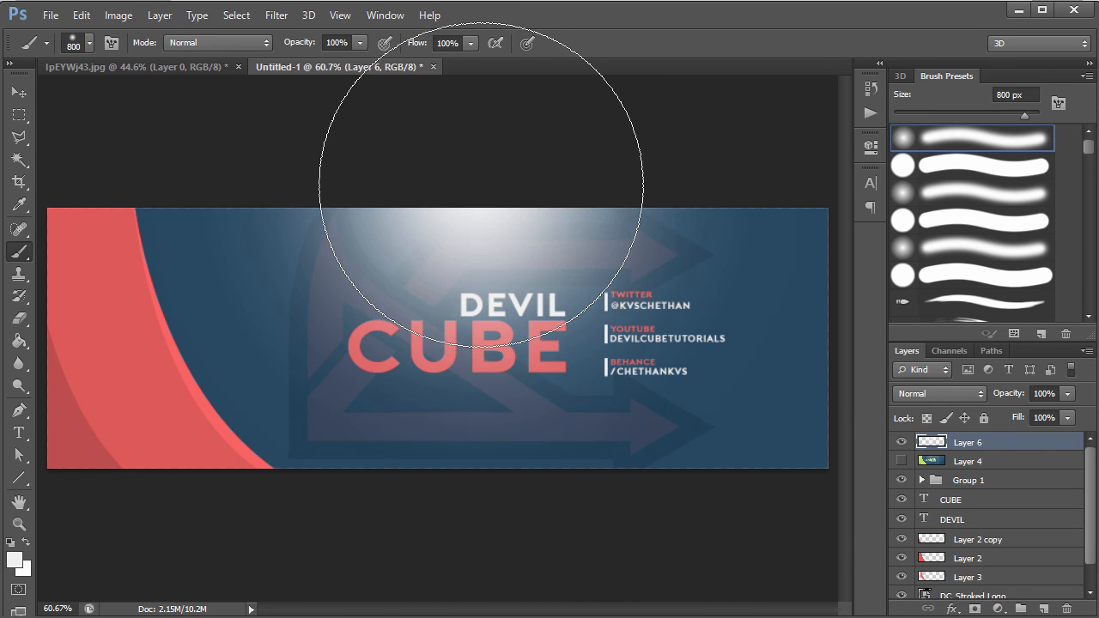
key("ctrl+z")
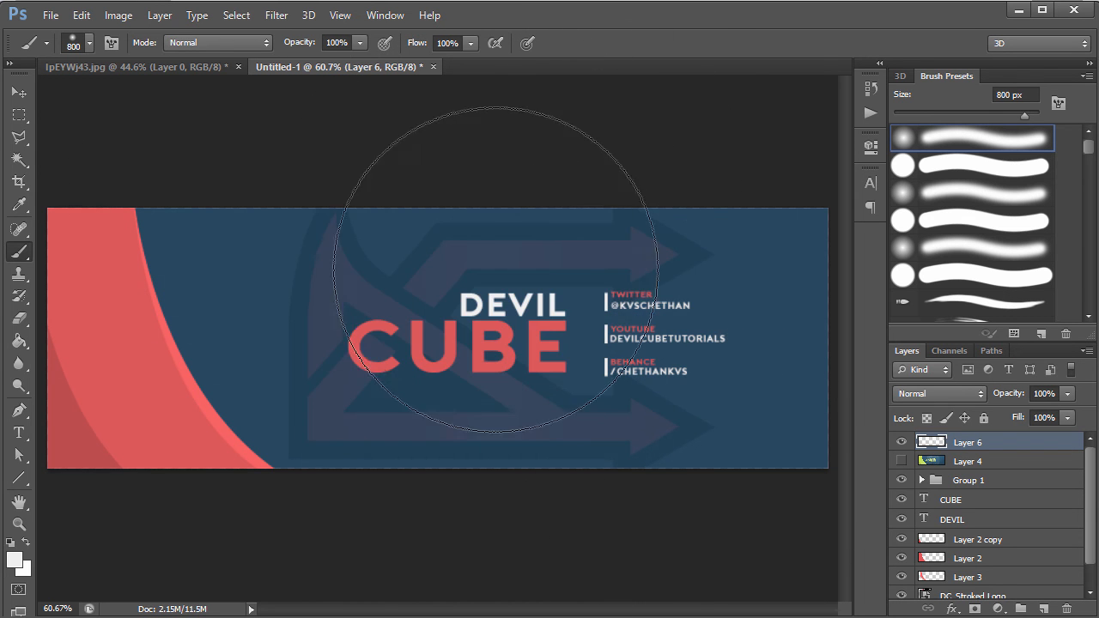
key("bracketright")
key("bracketright")
key("ctrl+minus")
key("ctrl+minus")
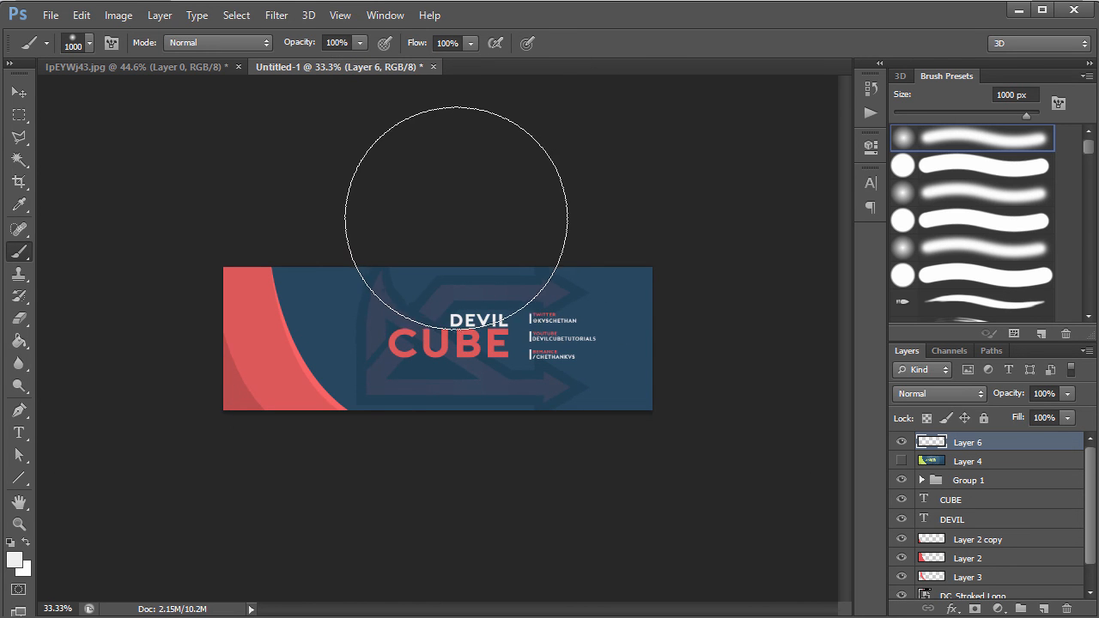
left_click(458, 204)
scroll(765, 472, "up", 6)
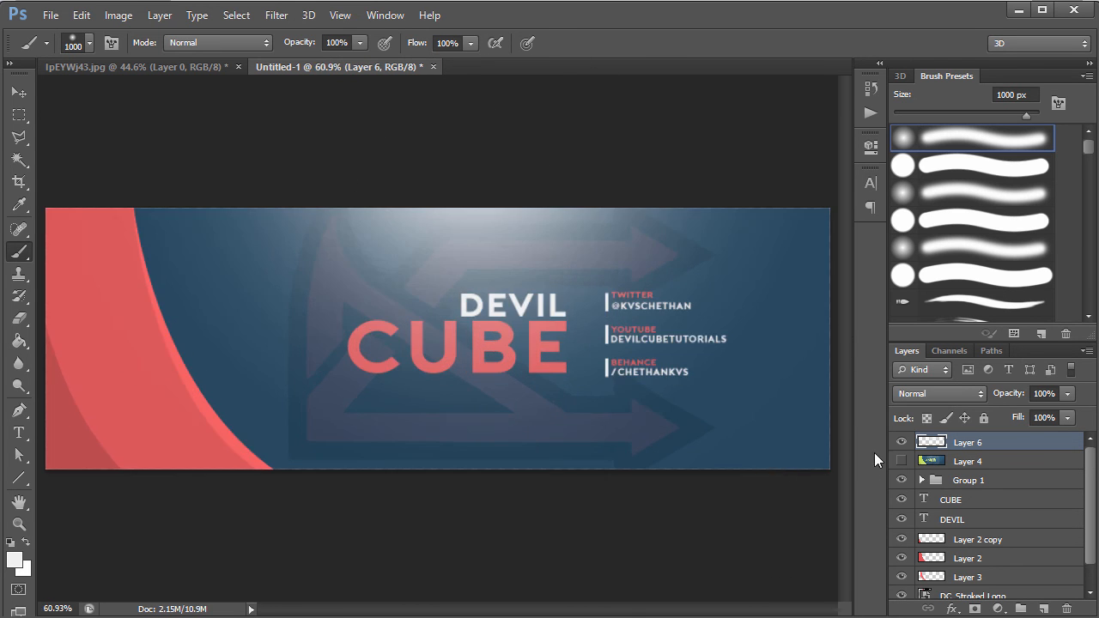
Set the glow layer's opacity to 50% and move Layer 4 above it
left_click(1011, 394)
type("030")
key("Return")
key("Return")
key("Return")
left_click(1009, 396)
type("30")
left_click_drag(1052, 396, 733, 406)
type("50")
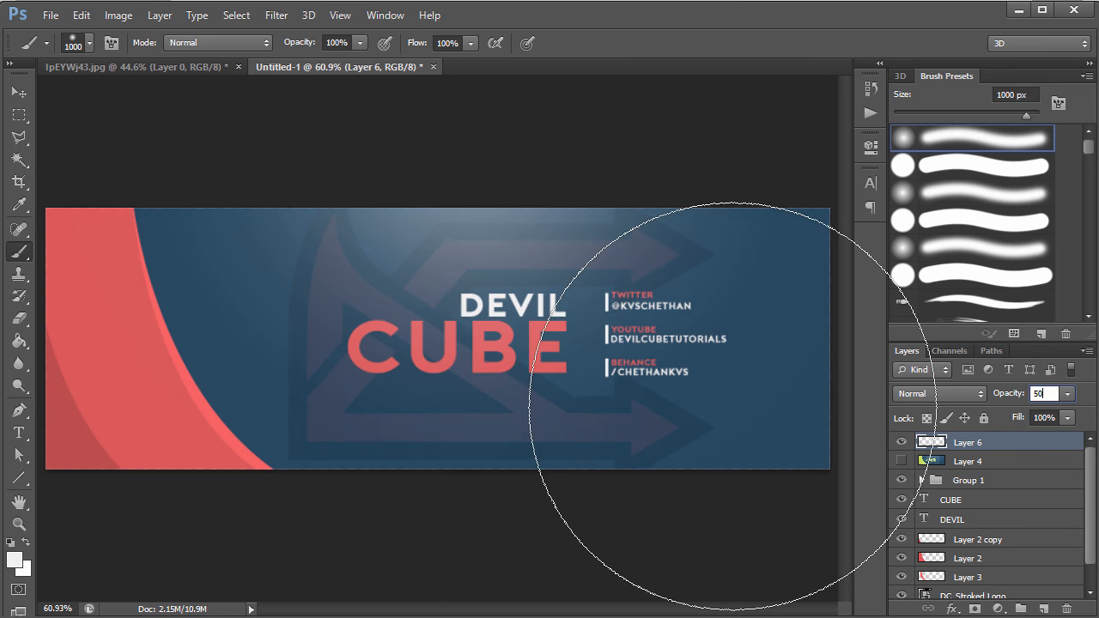
left_click(19, 95)
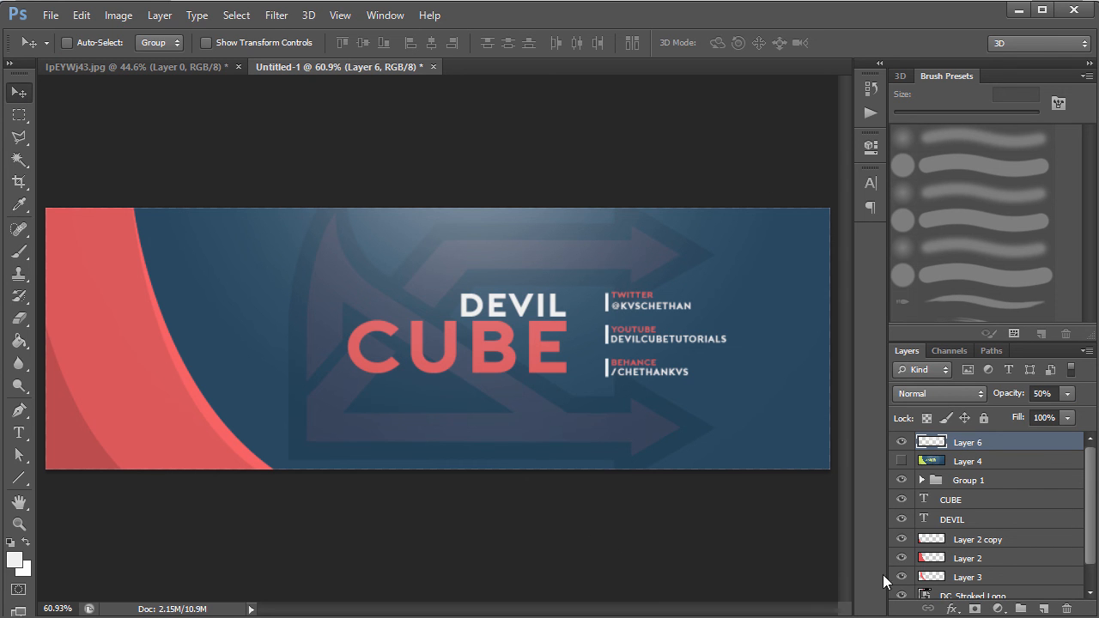
left_click_drag(998, 466, 979, 443)
Toggle the Layer 4 Surgical Goblin reference on and off to compare with the design
left_click(902, 442)
left_click(902, 443)
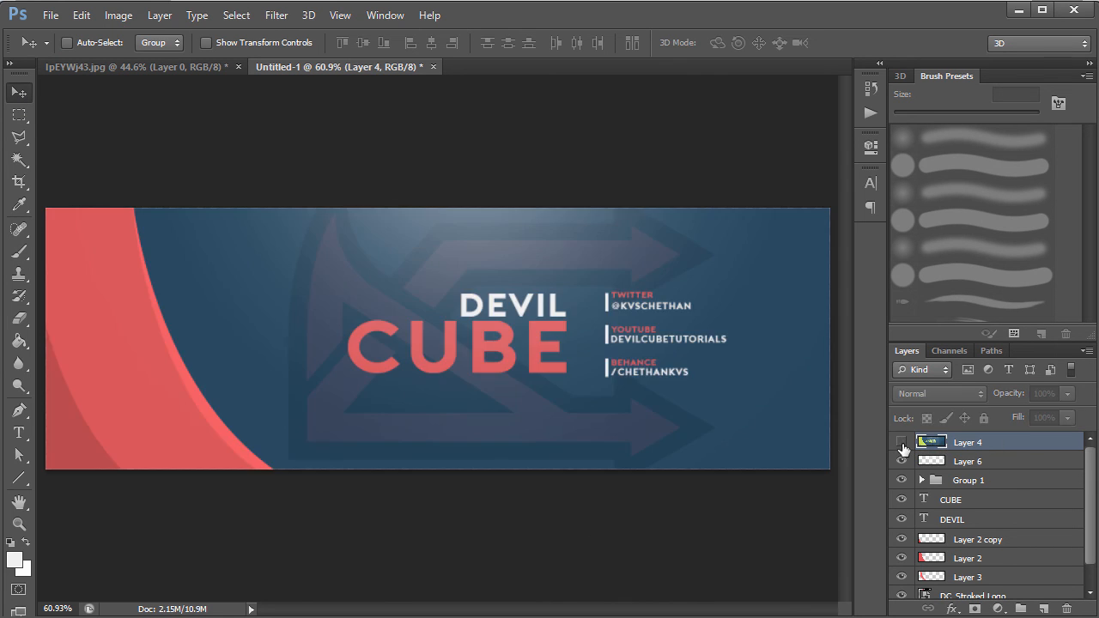
left_click(997, 464)
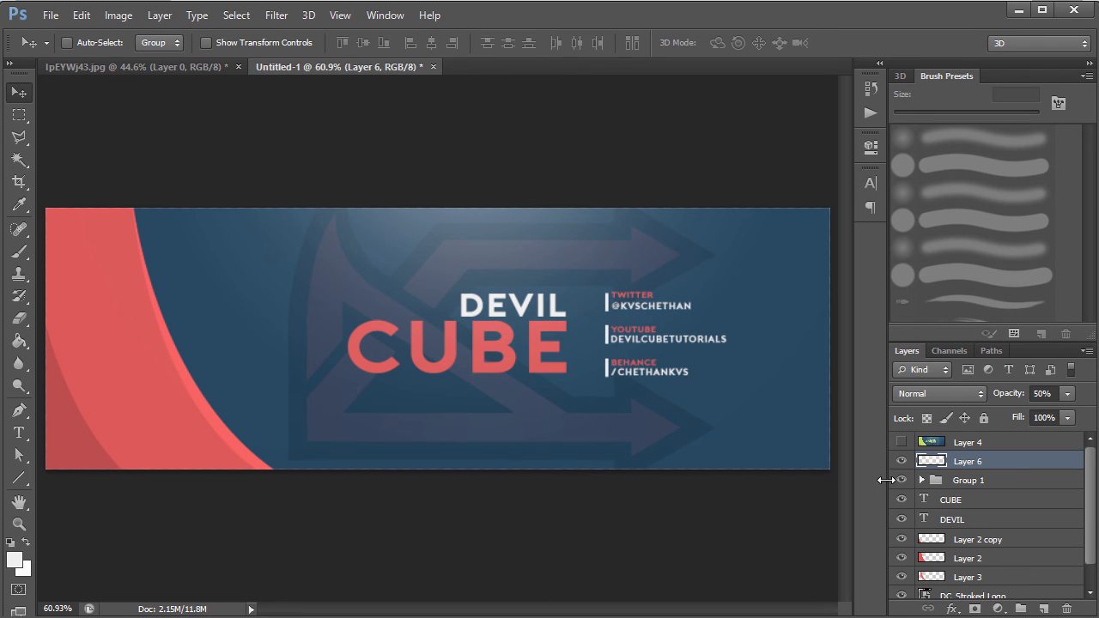
left_click(902, 443)
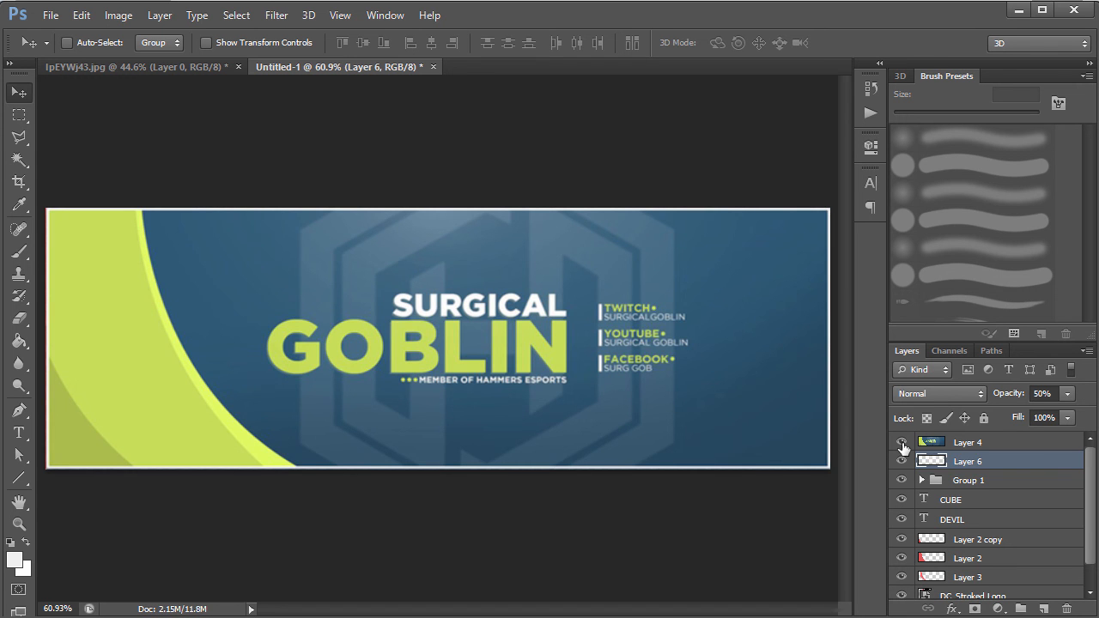
left_click(902, 444)
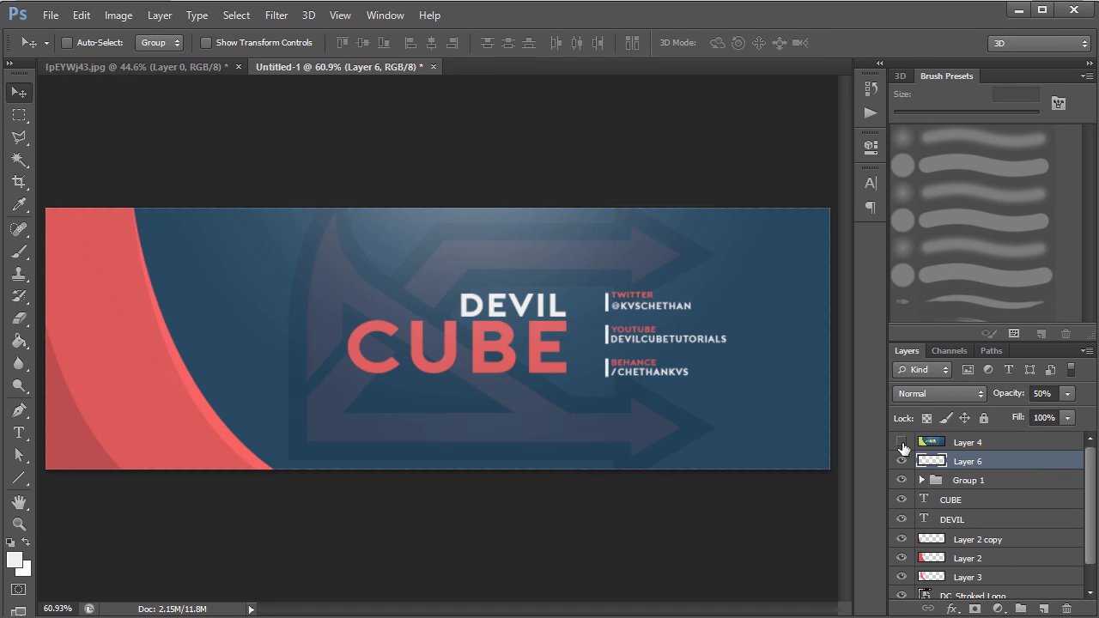
left_click(902, 445)
left_click(901, 444)
Set the DC_Stroked Logo layer's opacity to 8%
scroll(992, 551, "down", 1)
left_click(1013, 576)
left_click(1001, 395)
type("100")
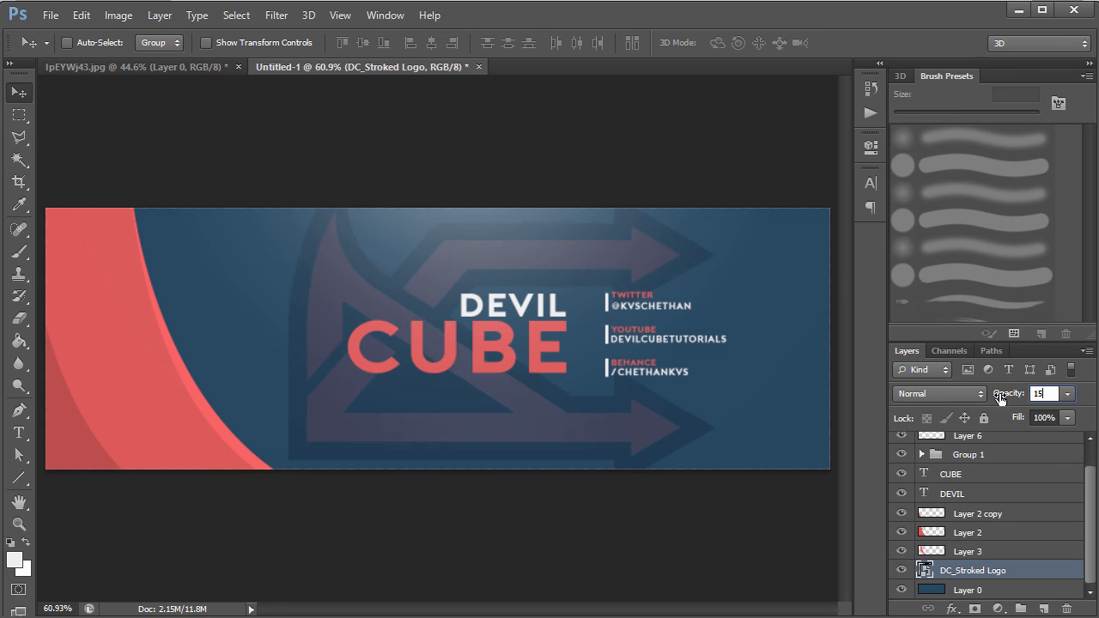
type("5")
key("BackSpace")
type("8")
left_click(358, 157)
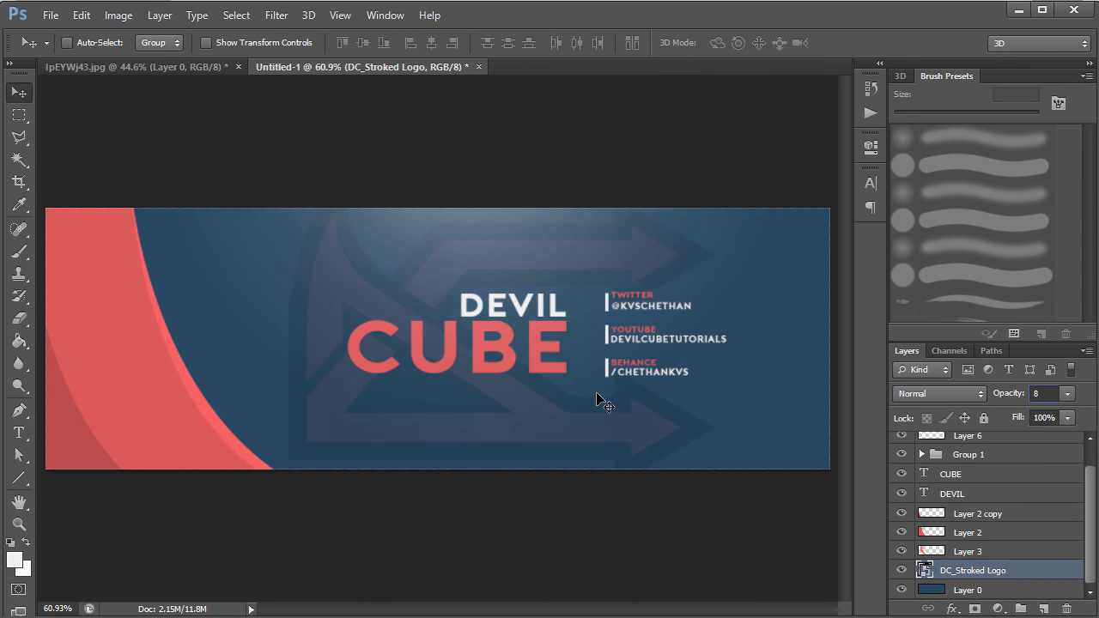